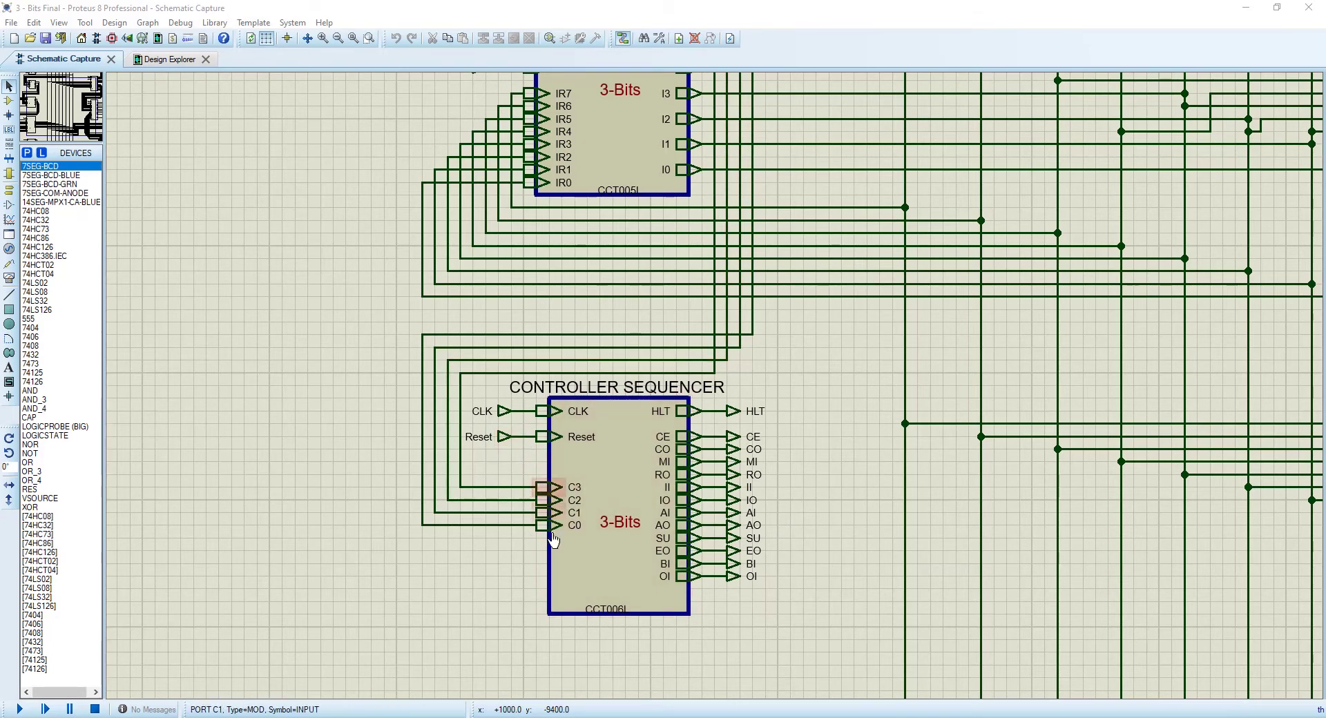
Switch to the semester project PDF and examine the instruction set table with its mnemonics and opcodes
scroll(742, 382, down, 1)
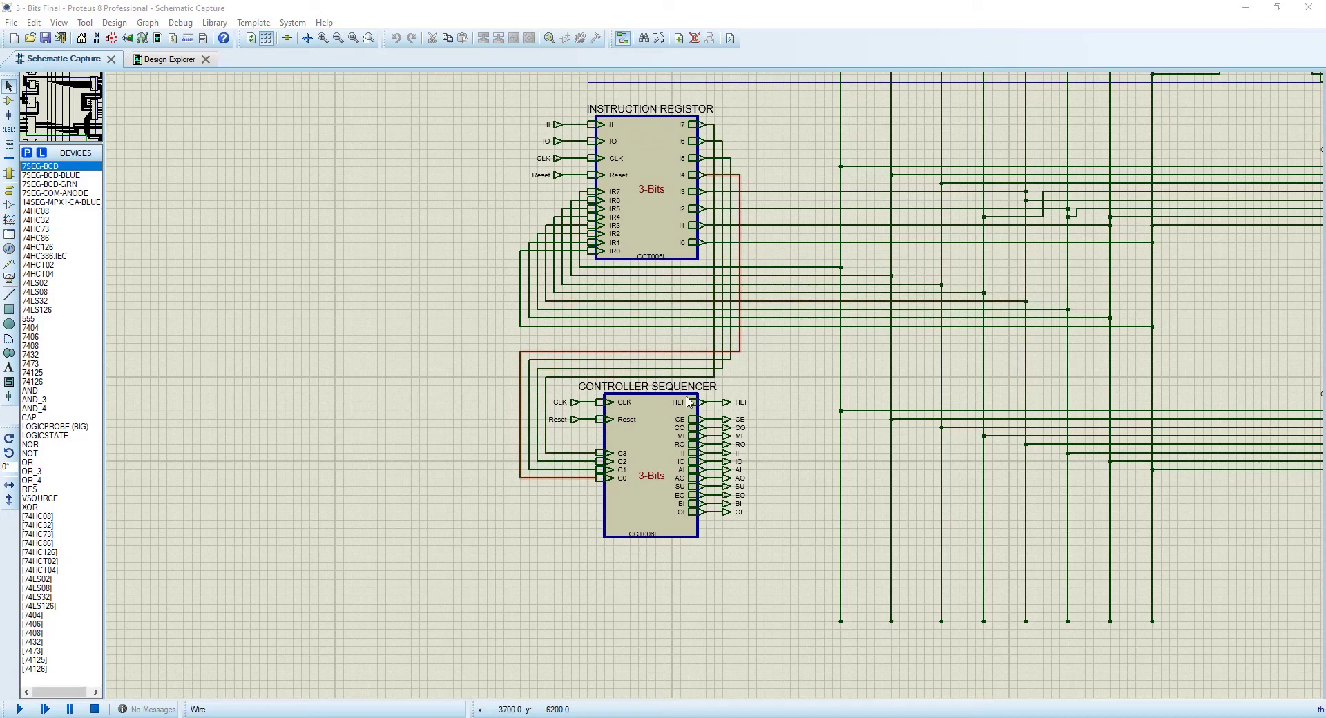
key(alt+Tab)
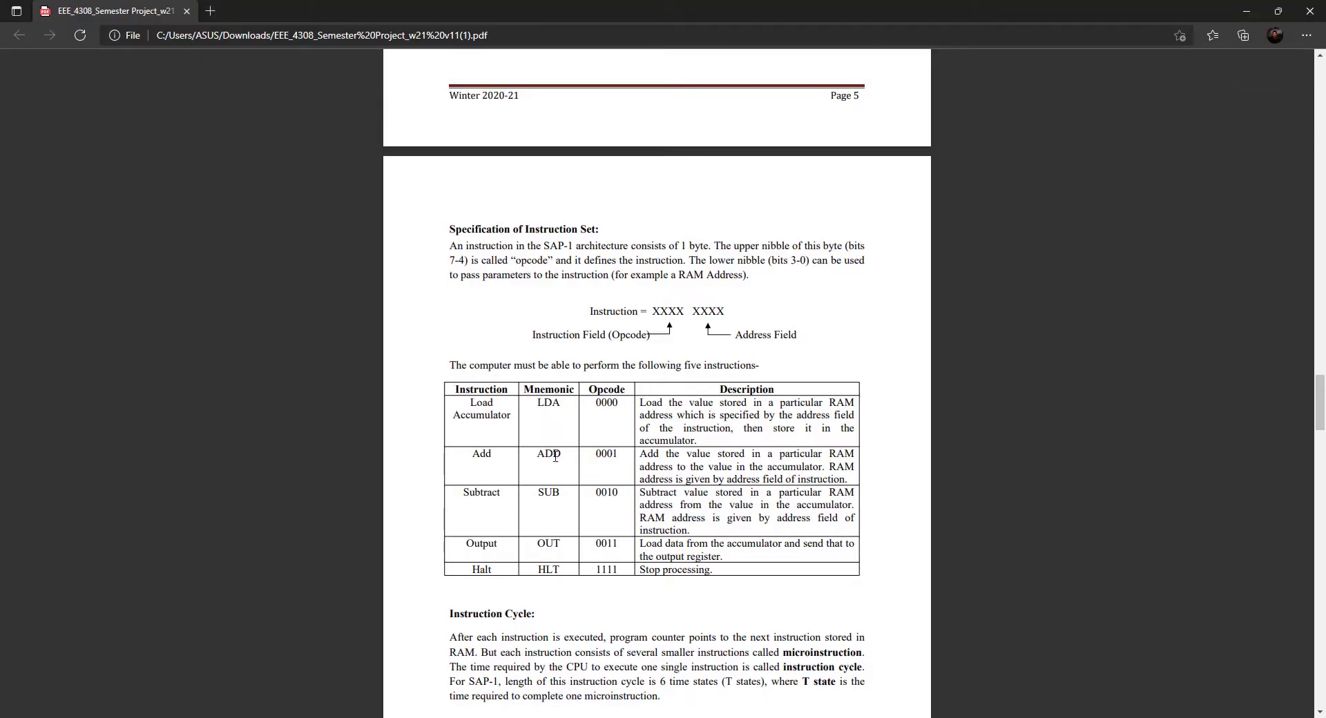
scroll(554, 456, down, 2)
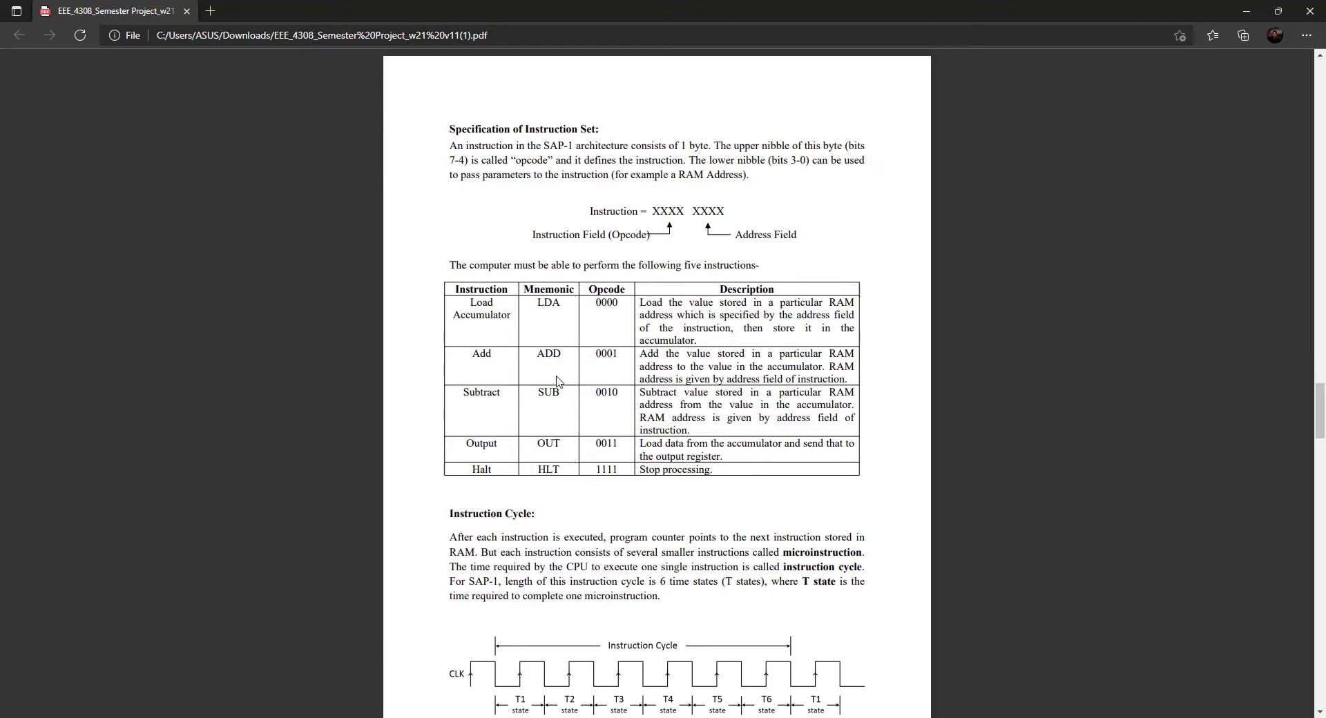
scroll(559, 381, up, 2)
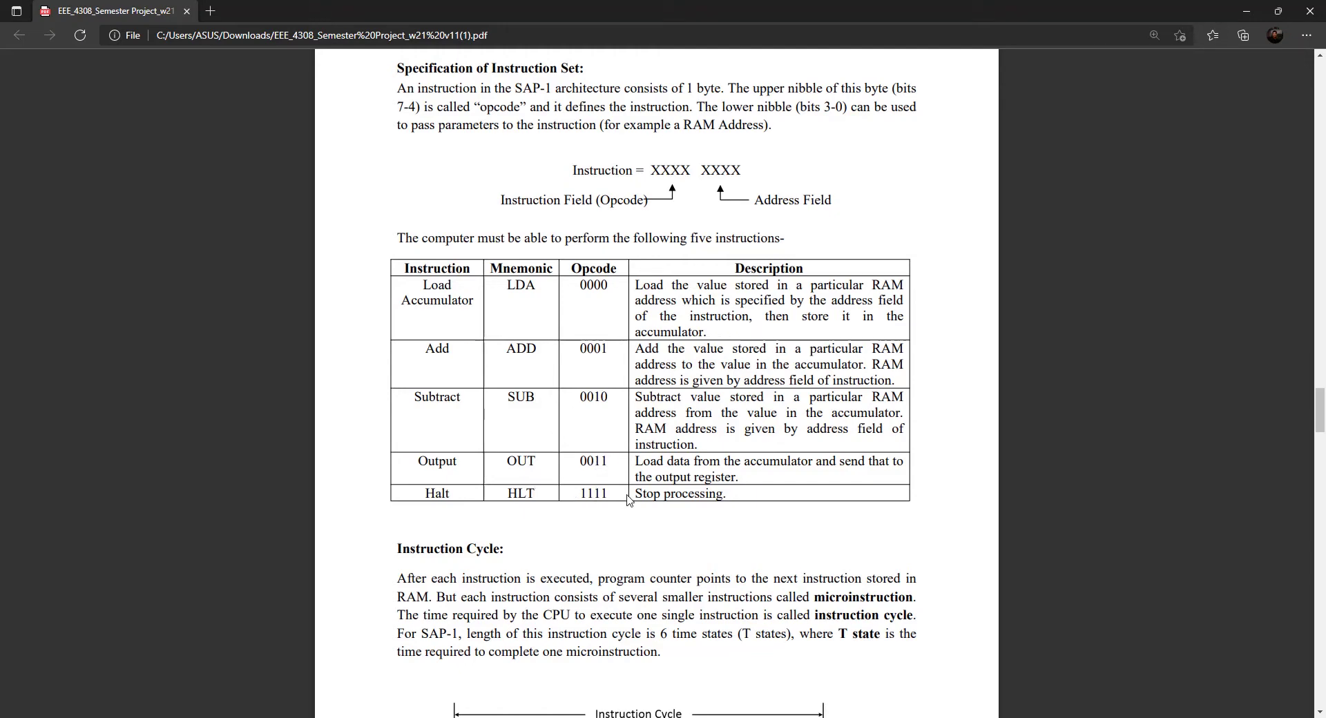
Switch back to the 3 - Bits Final schematic and examine the controller sequencer's C3 to C0 inputs and its control outputs
mouse_move(695, 712)
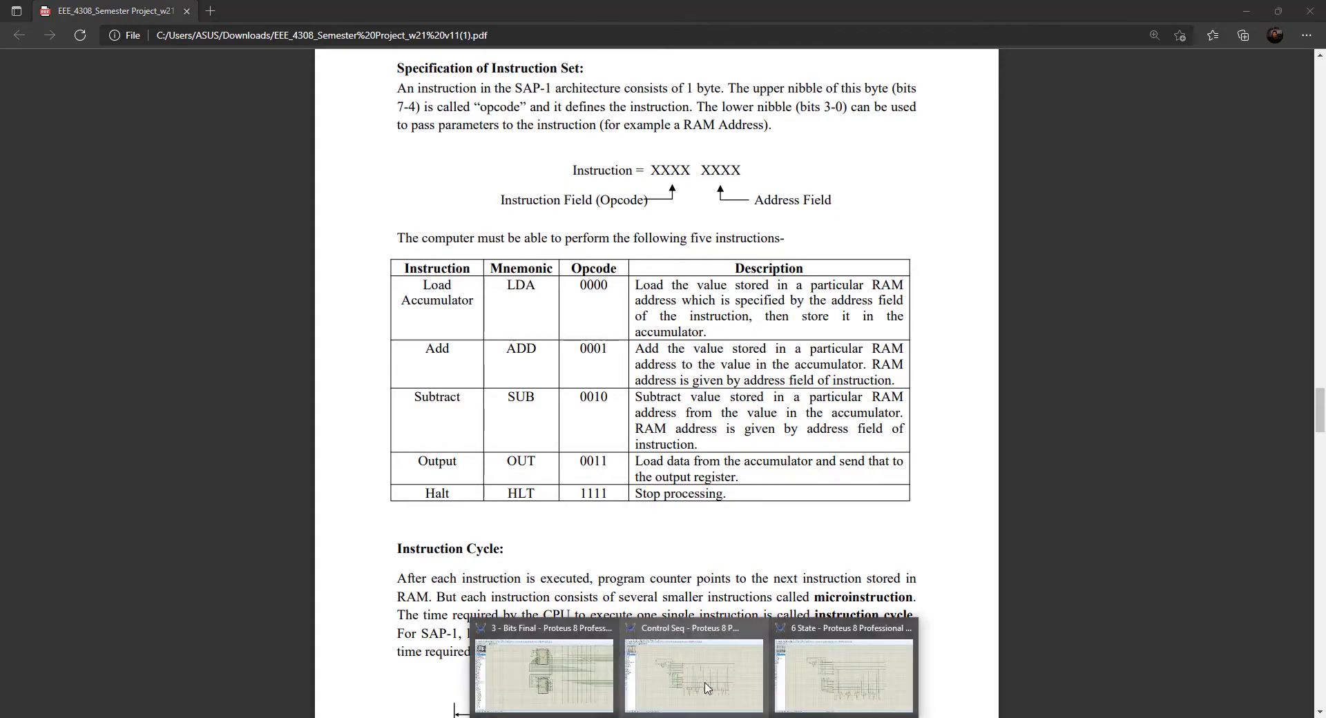
click(557, 643)
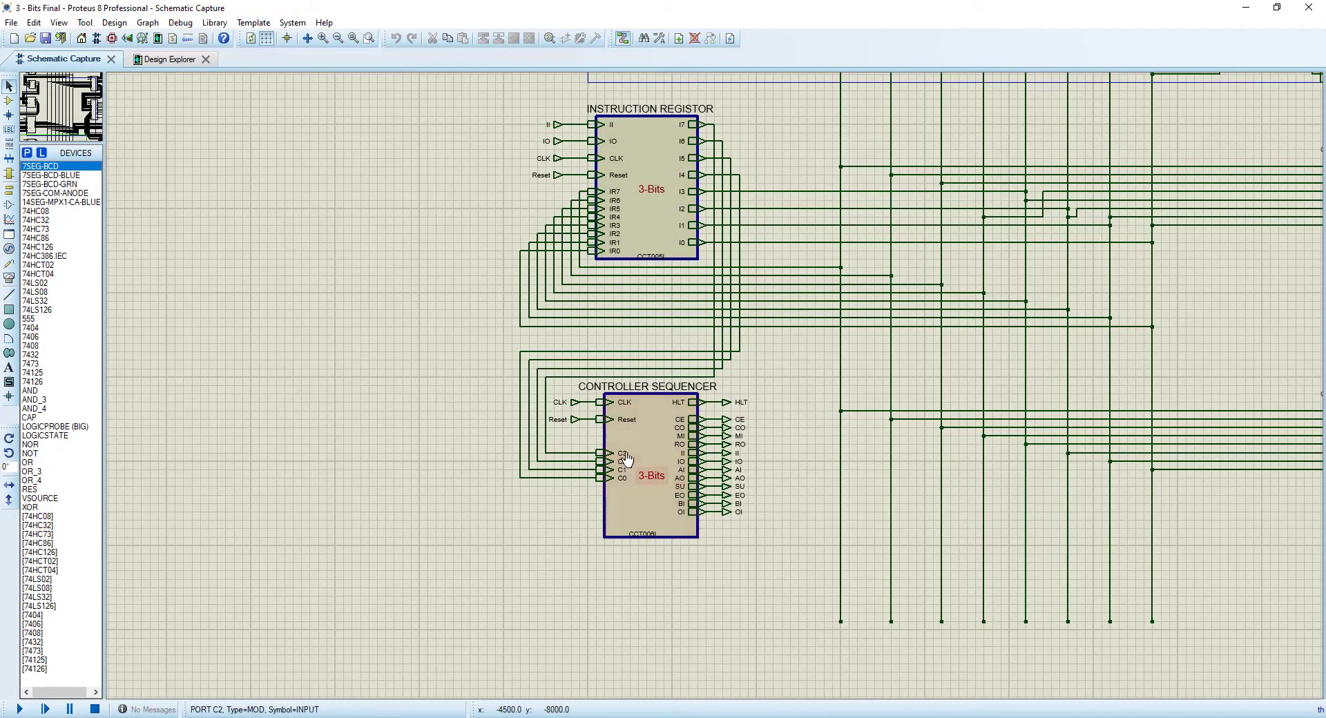
scroll(656, 476, up, 2)
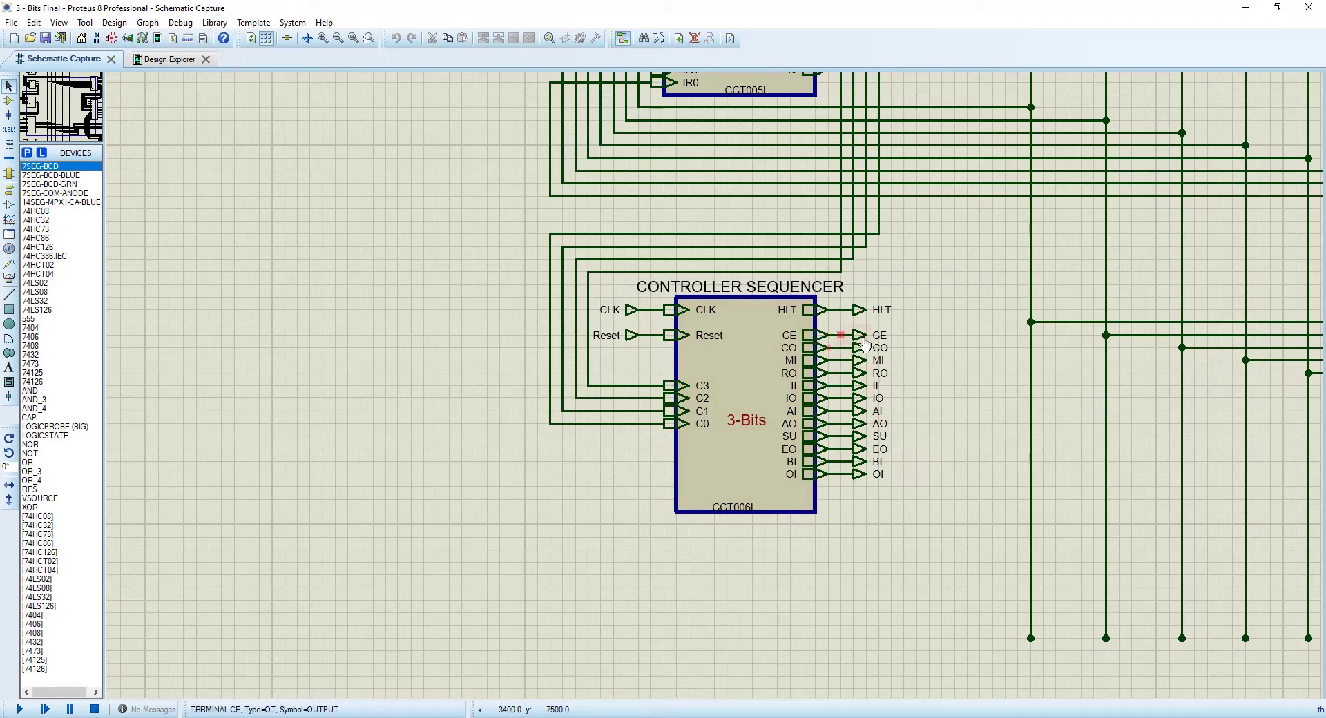
scroll(884, 366, down, 3)
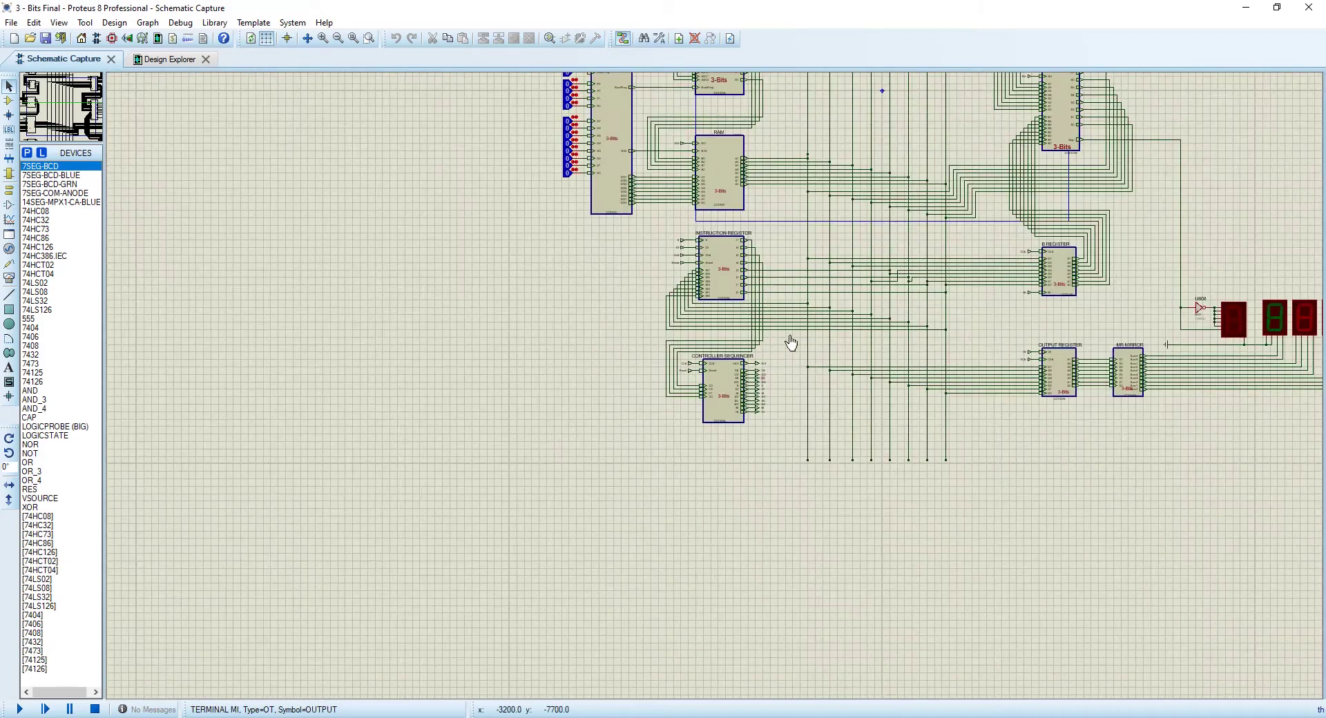
scroll(705, 383, up, 3)
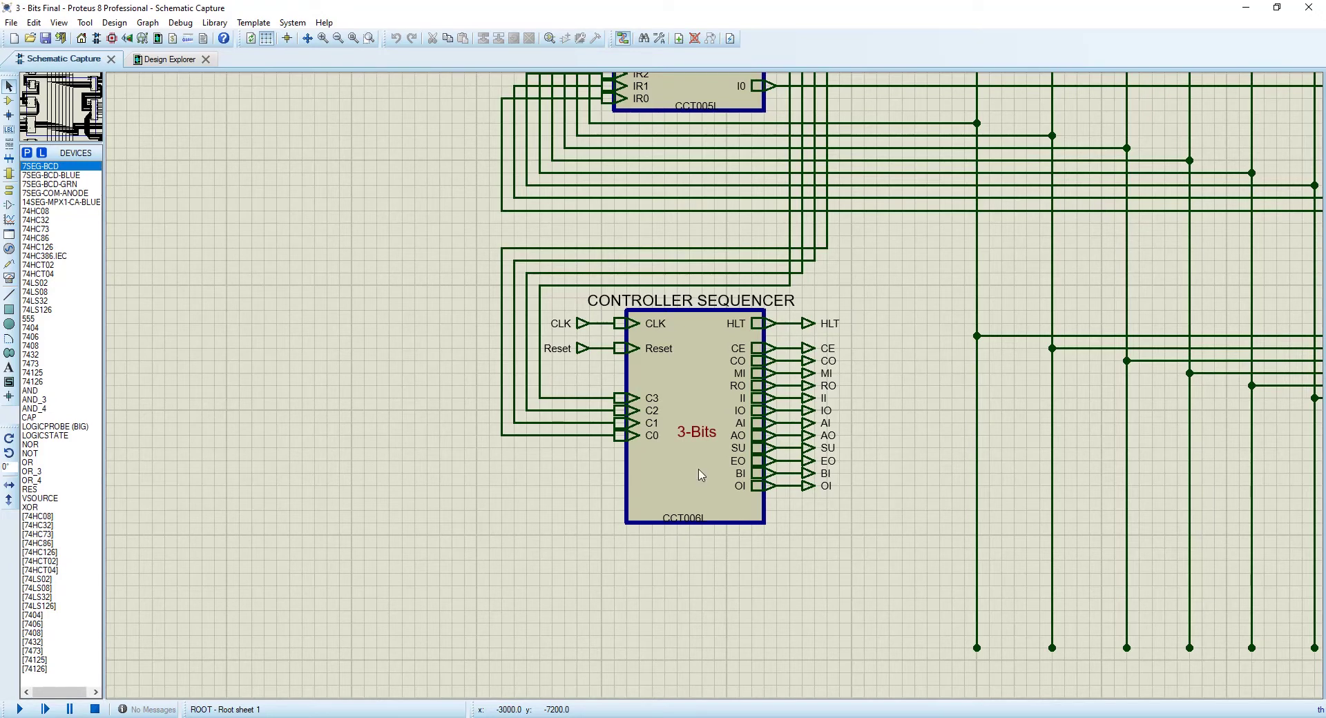
Switch to the 6 State schematic and examine the 3-bit PC counter block and the T-state decoding AND gates
mouse_move(894, 715)
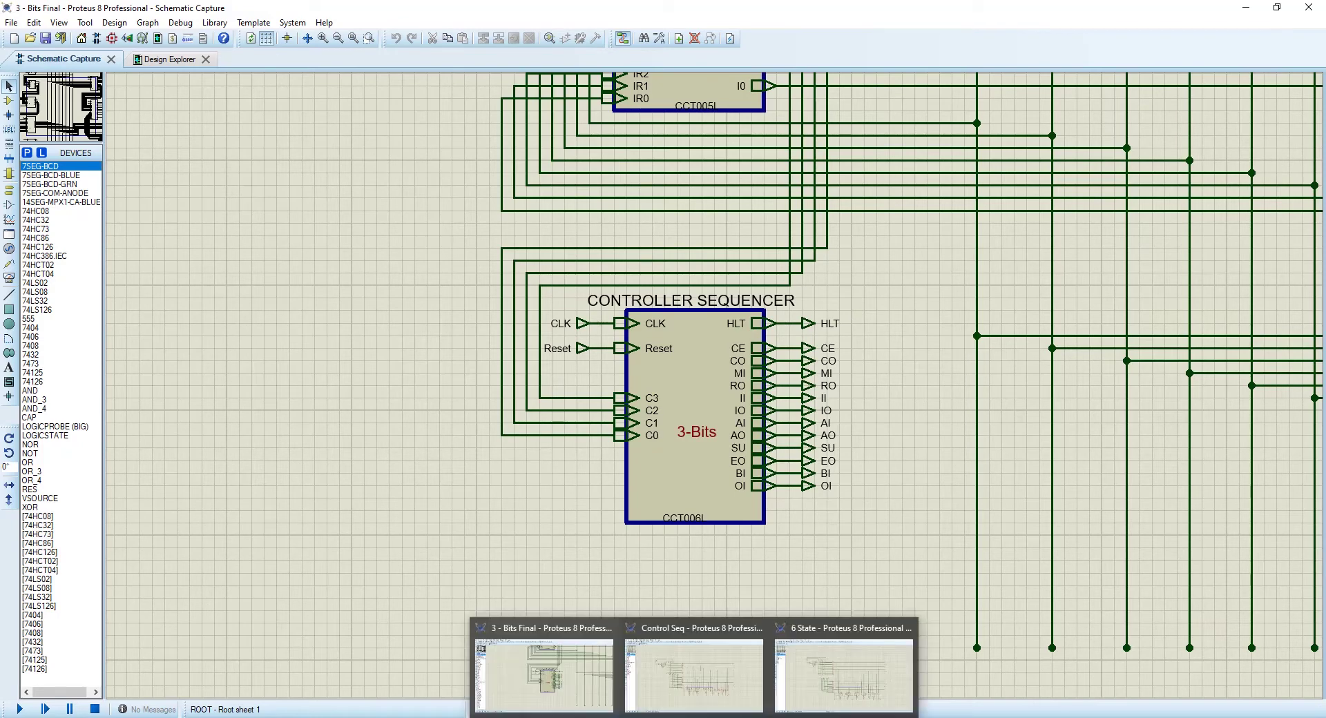
click(863, 673)
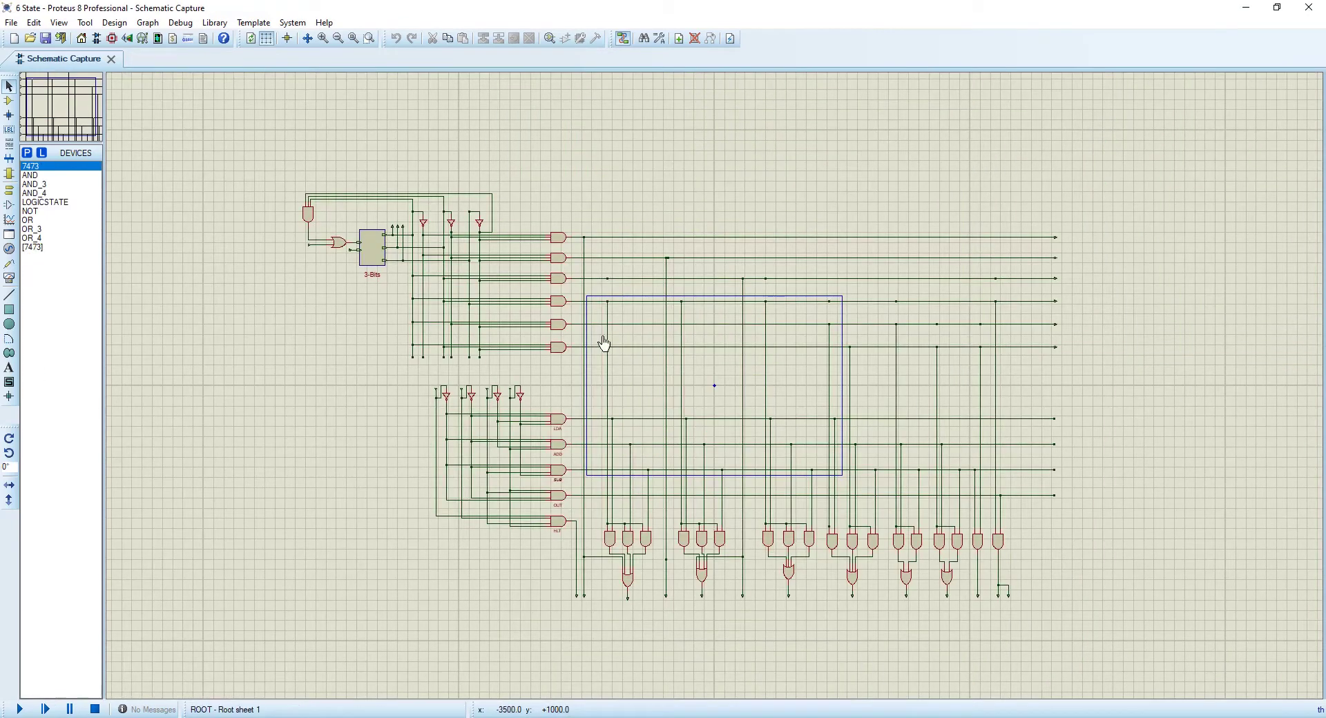
key(F6)
key(F6)
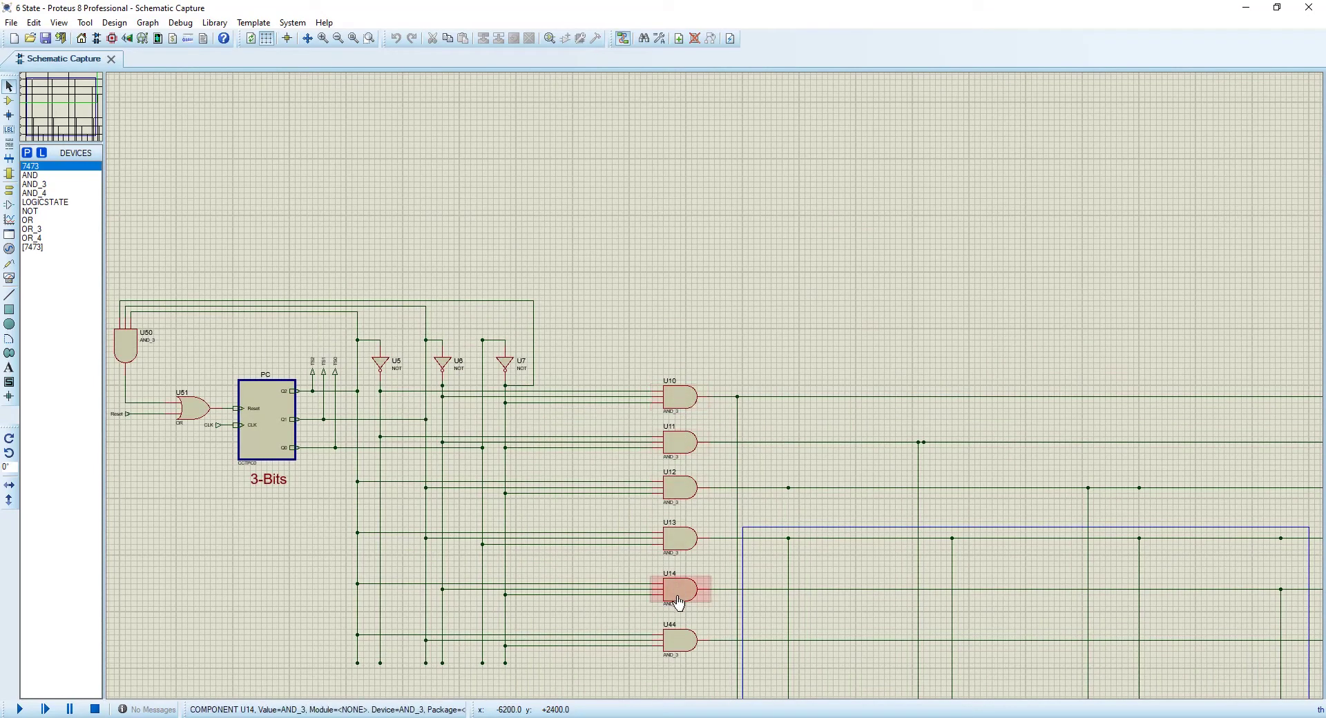
key(F6)
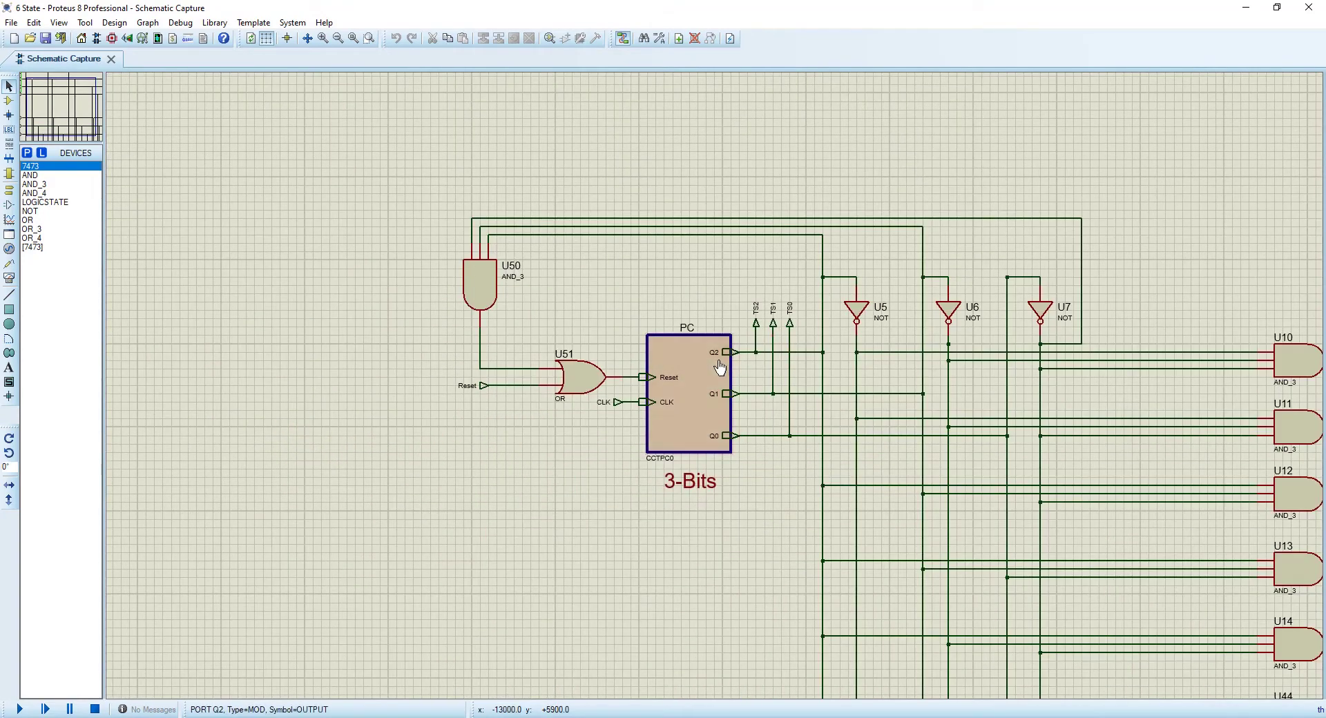
Open the PC block's child sheet and examine the 7473 flip-flop counter with its CLK, Reset and Q0 to Q2 connections
click(697, 388)
key(ctrl+c)
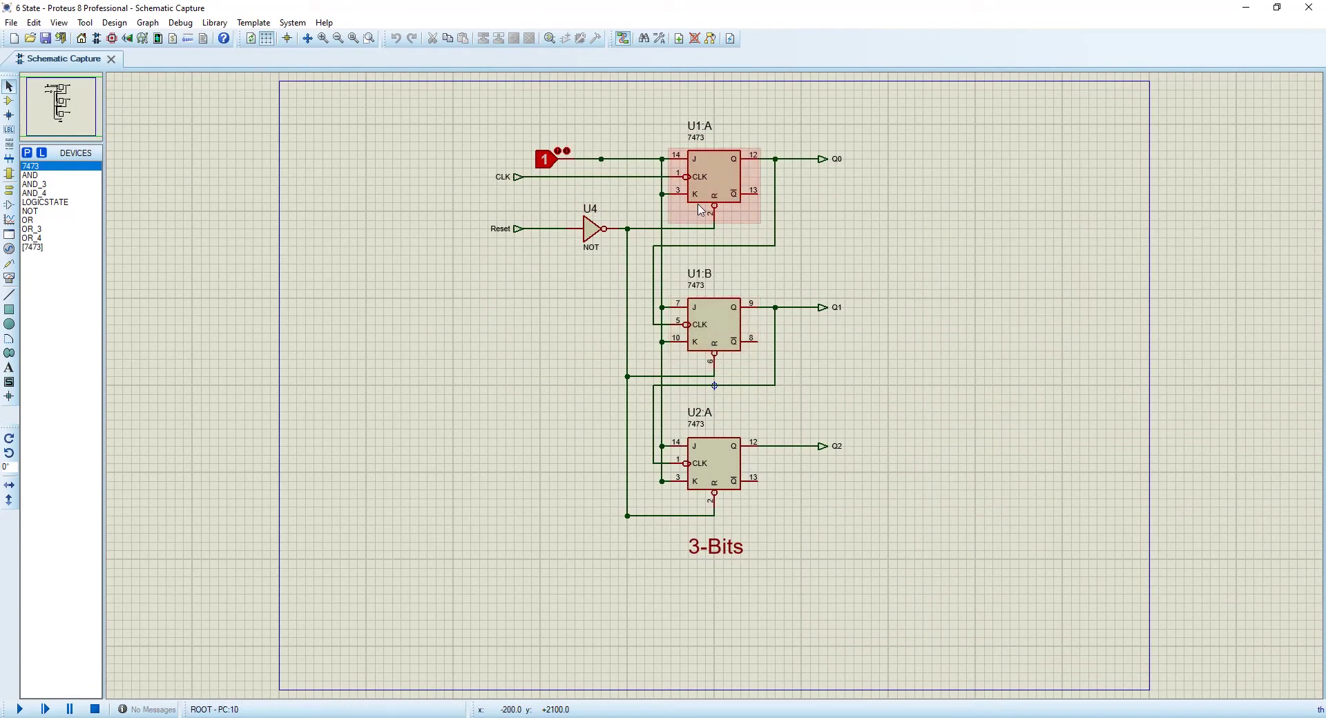
scroll(701, 211, up, 1)
scroll(701, 211, down, 2)
scroll(677, 384, up, 1)
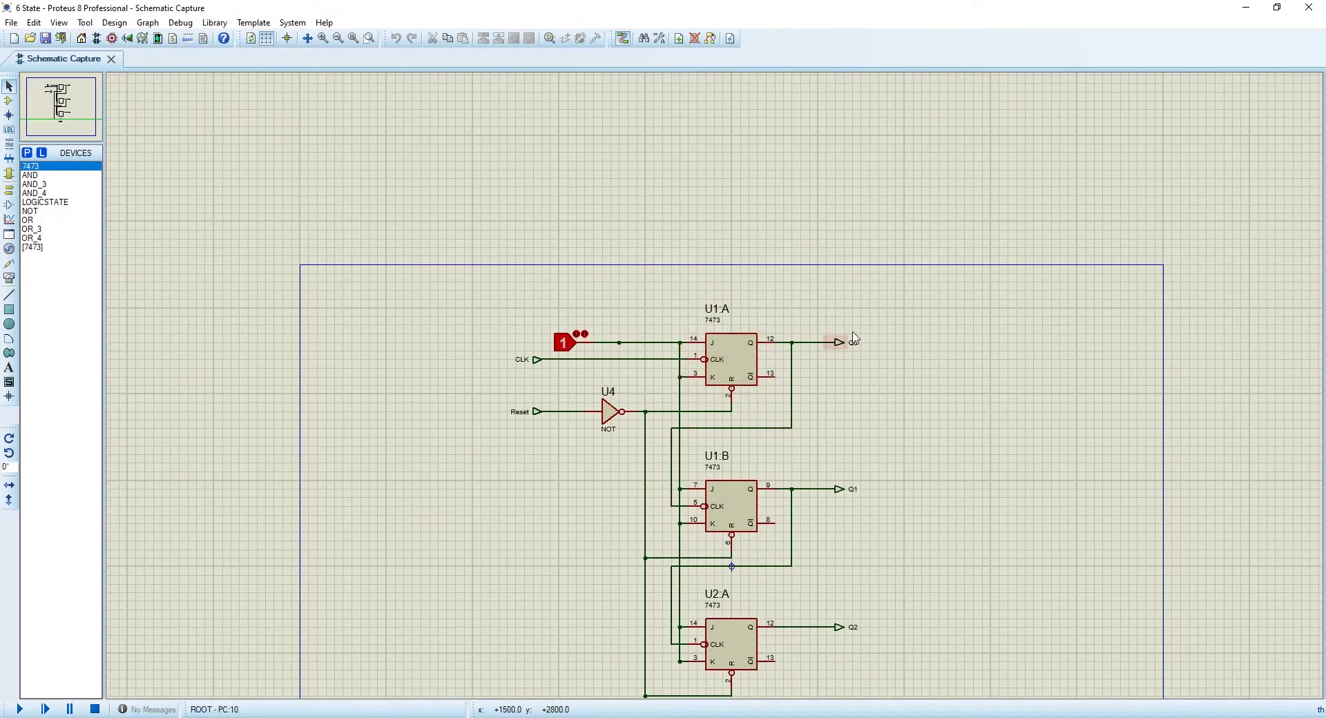
scroll(668, 435, up, 1)
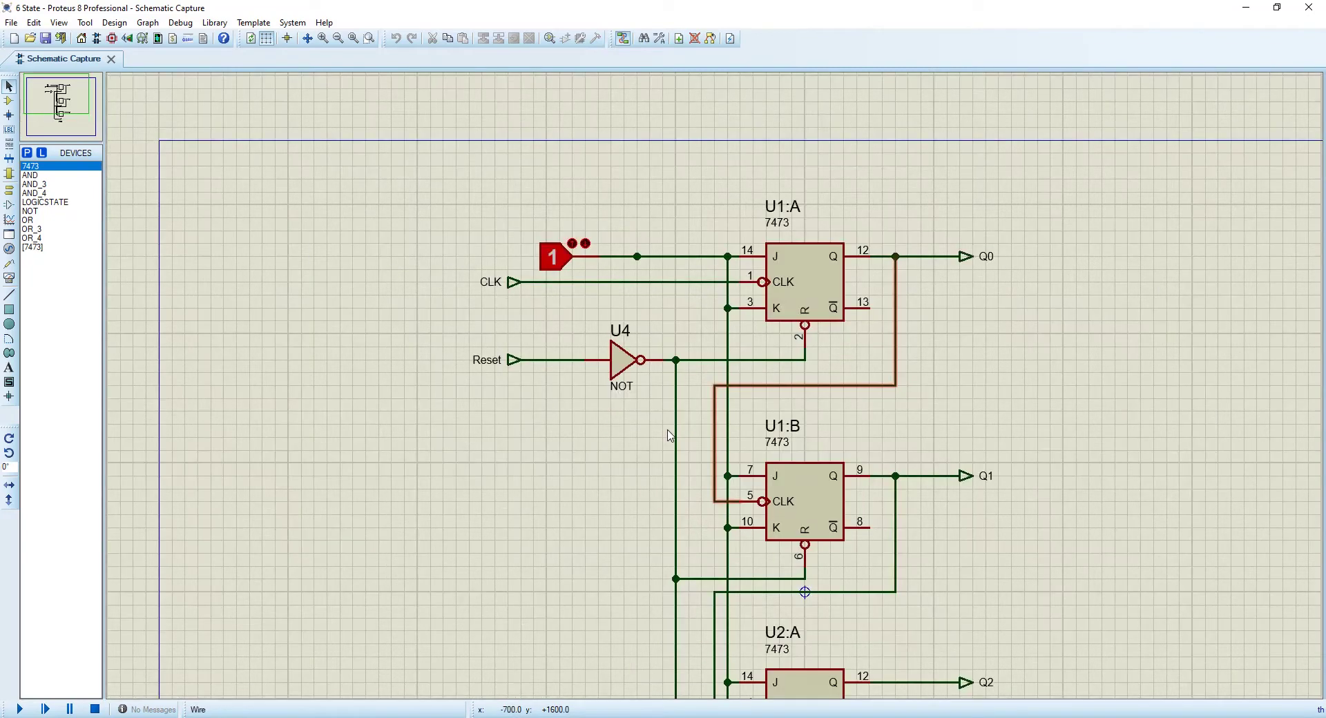
scroll(826, 313, up, 1)
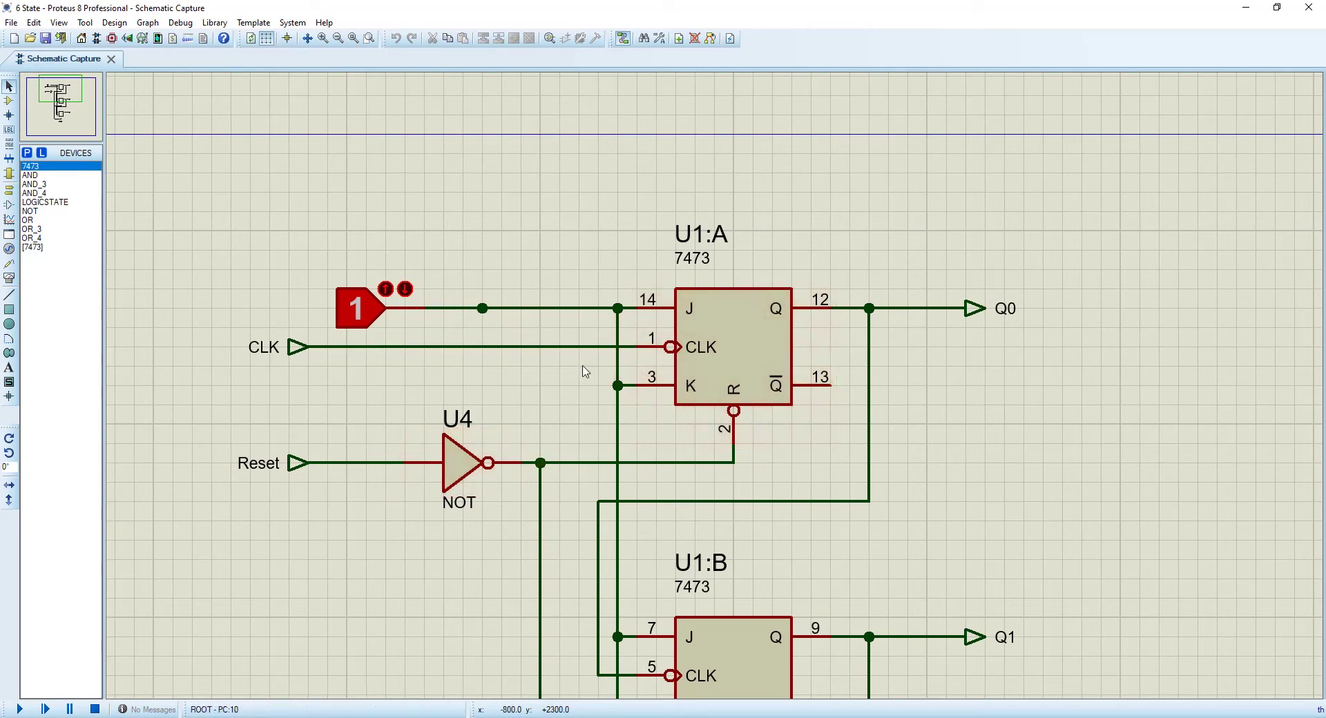
key(F7)
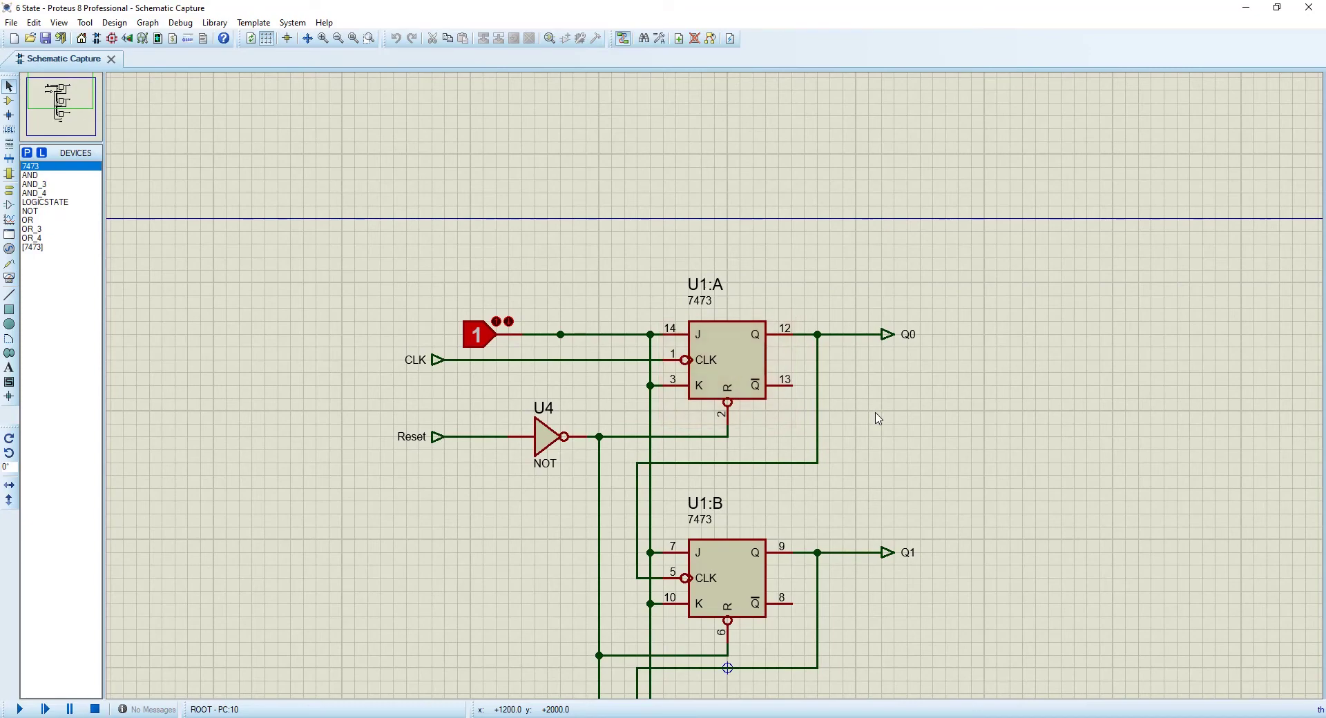
Return to the parent sheet and examine the PC counter's outputs and its reset logic through U50 and U51
key(ctrl+c)
scroll(589, 356, down, 5)
scroll(487, 319, up, 3)
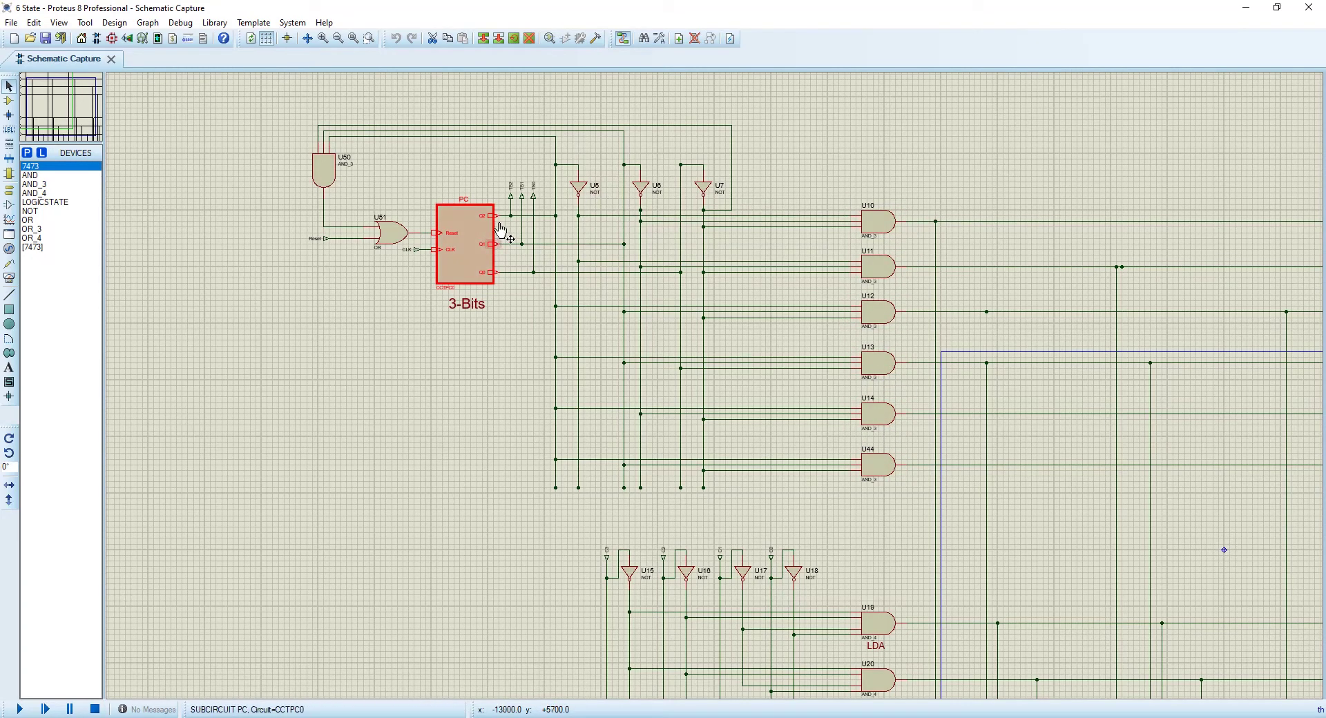
scroll(497, 177, up, 1)
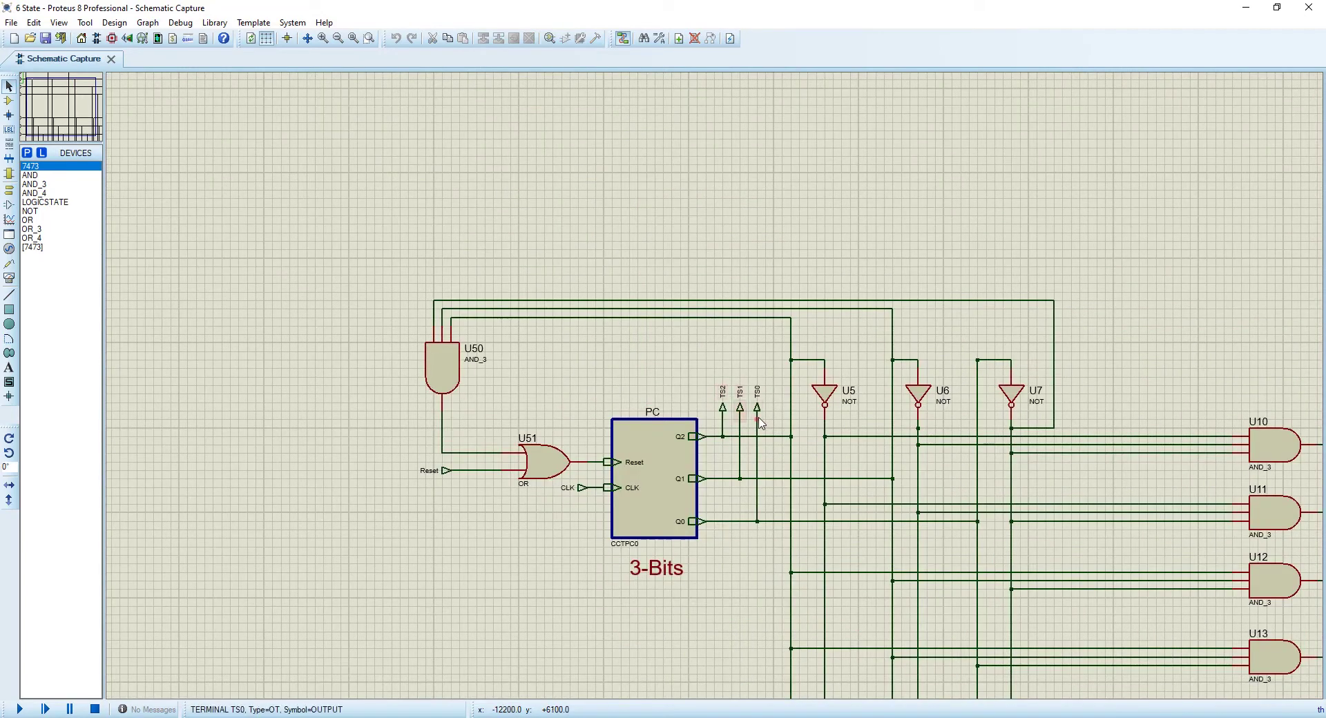
click(793, 345)
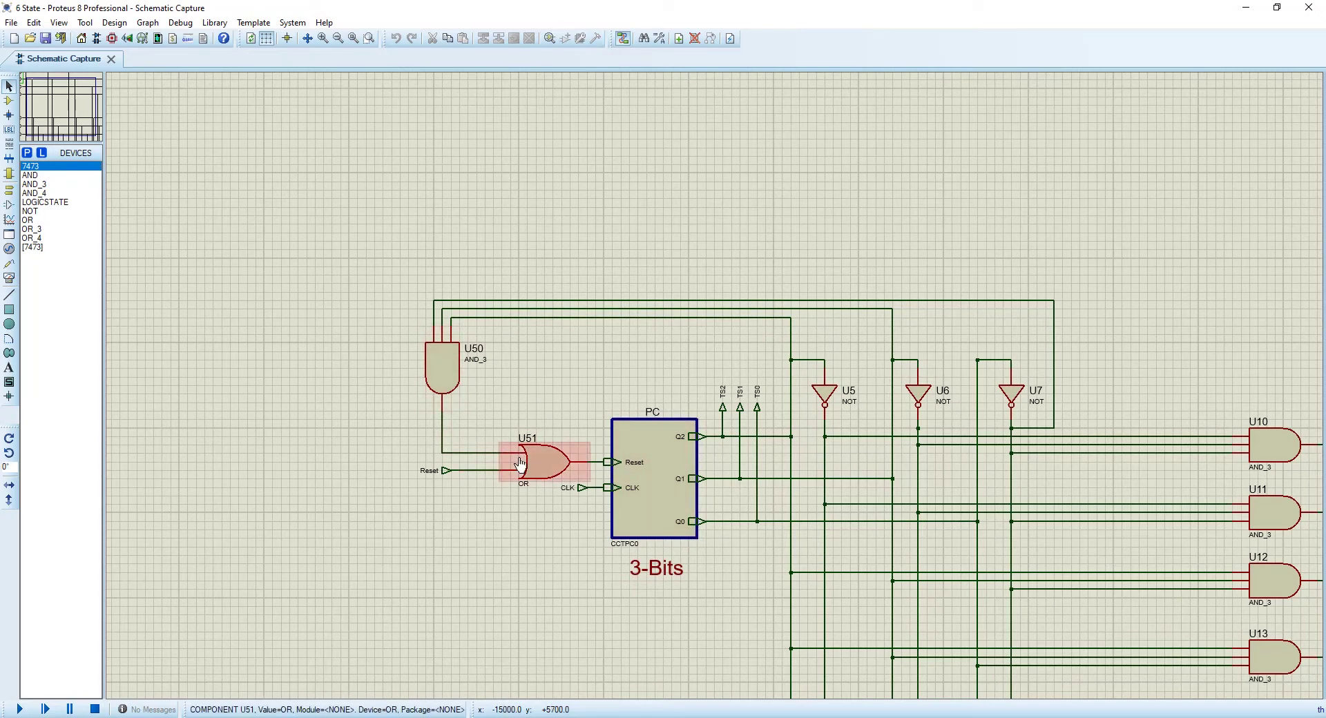
scroll(605, 483, down, 2)
scroll(605, 483, down, 2)
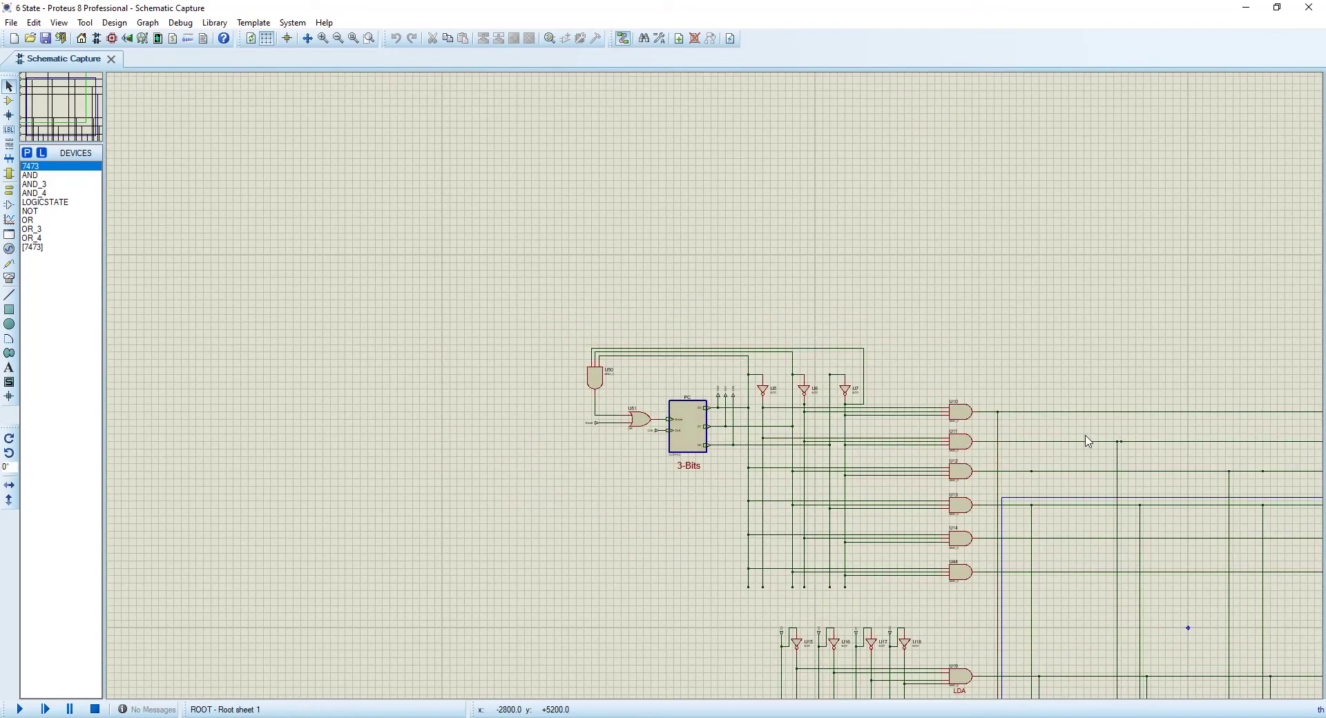
Examine the opcode decoder gates LDA, ADD, SUB, OUT and HLT and the control output gates next to them
scroll(815, 592, up, 3)
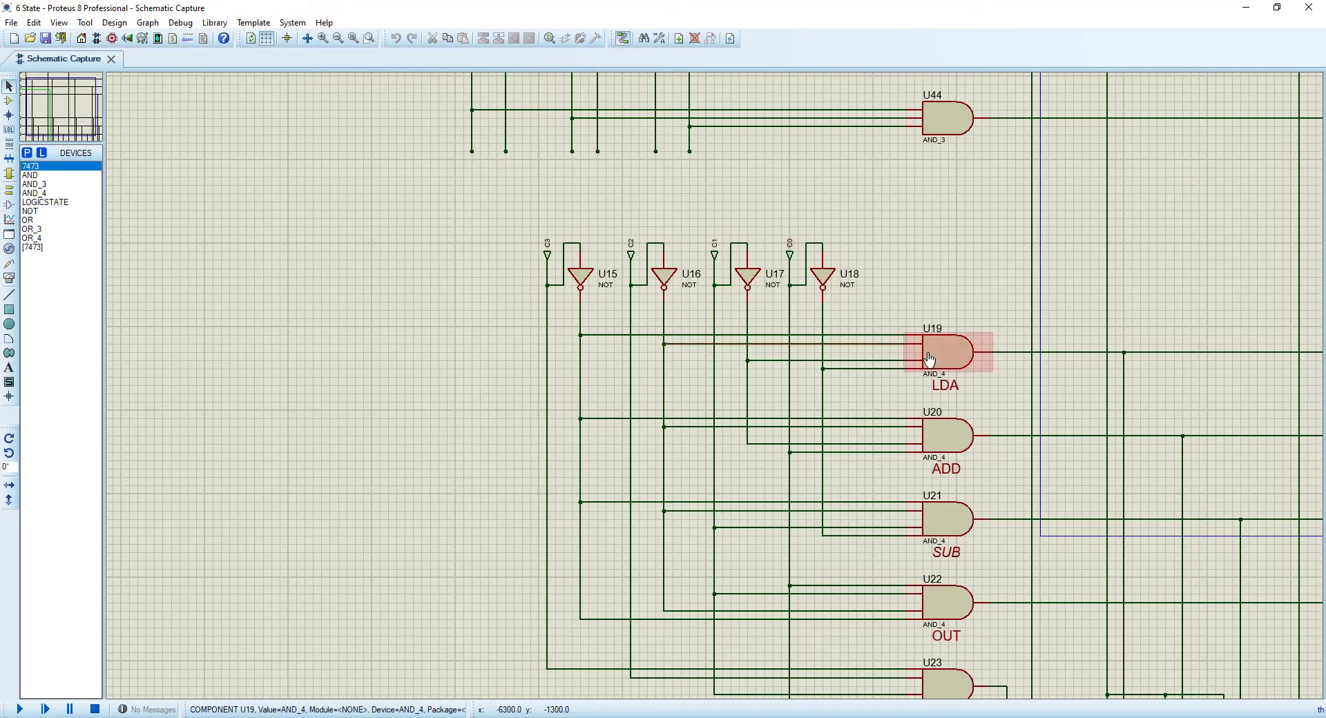
scroll(943, 546, down, 1)
scroll(868, 509, down, 1)
scroll(809, 567, down, 1)
scroll(809, 567, up, 1)
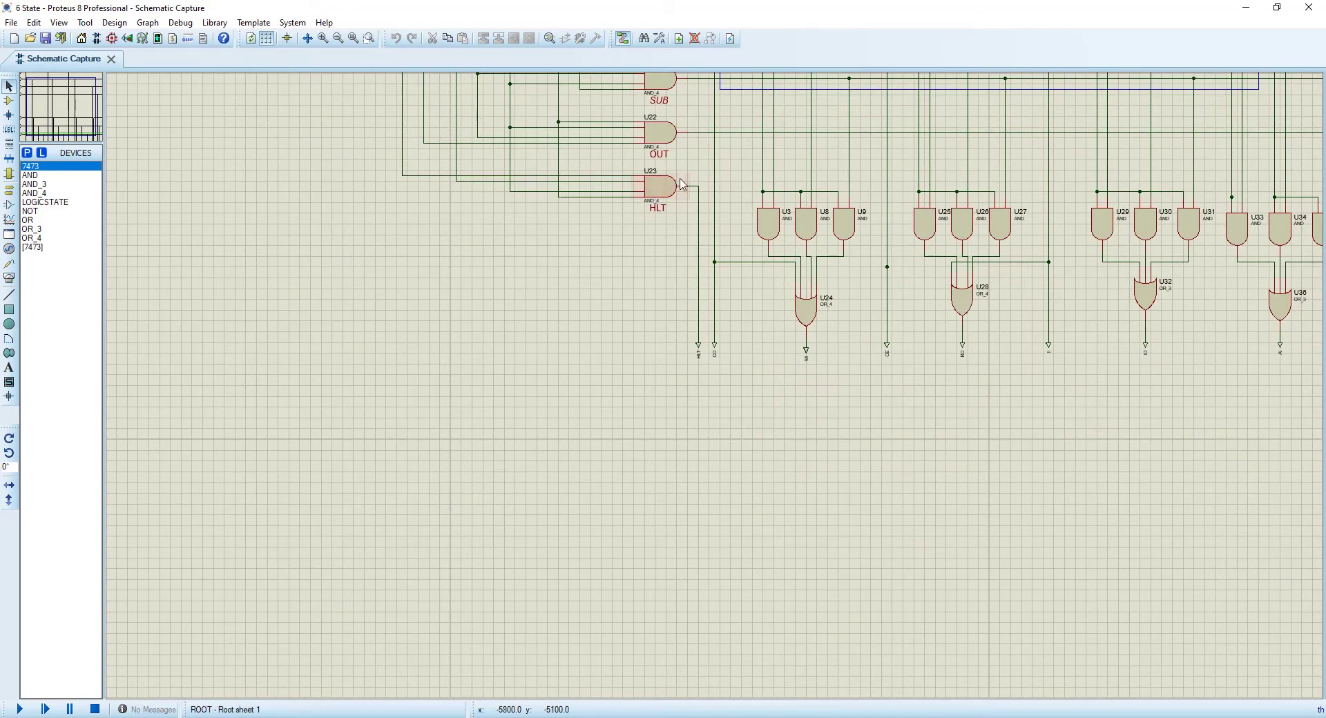
scroll(715, 347, up, 1)
scroll(708, 284, down, 3)
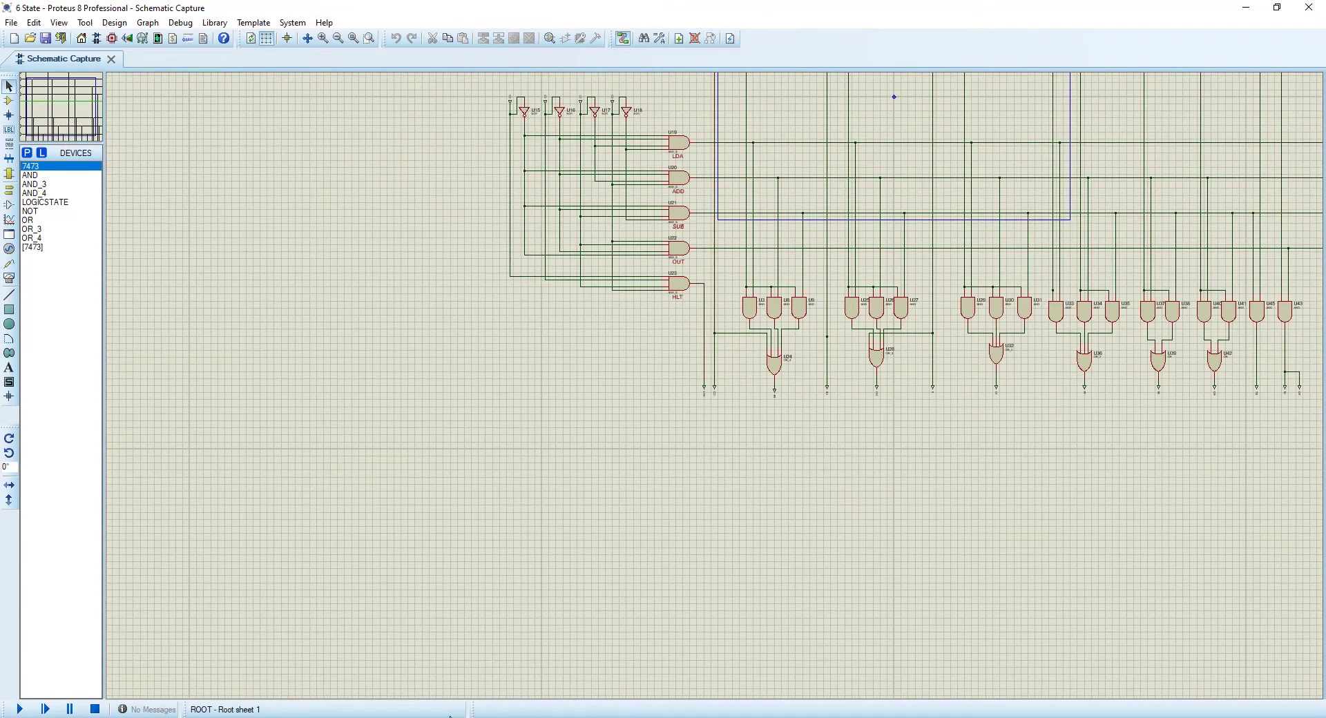
Switch to the project PDF and look up the Fetch Cycle and LDA Routine tables of activated control bits
key(alt+Tab)
scroll(630, 456, down, 20)
scroll(632, 447, down, 3)
scroll(635, 450, up, 12)
scroll(635, 453, up, 4)
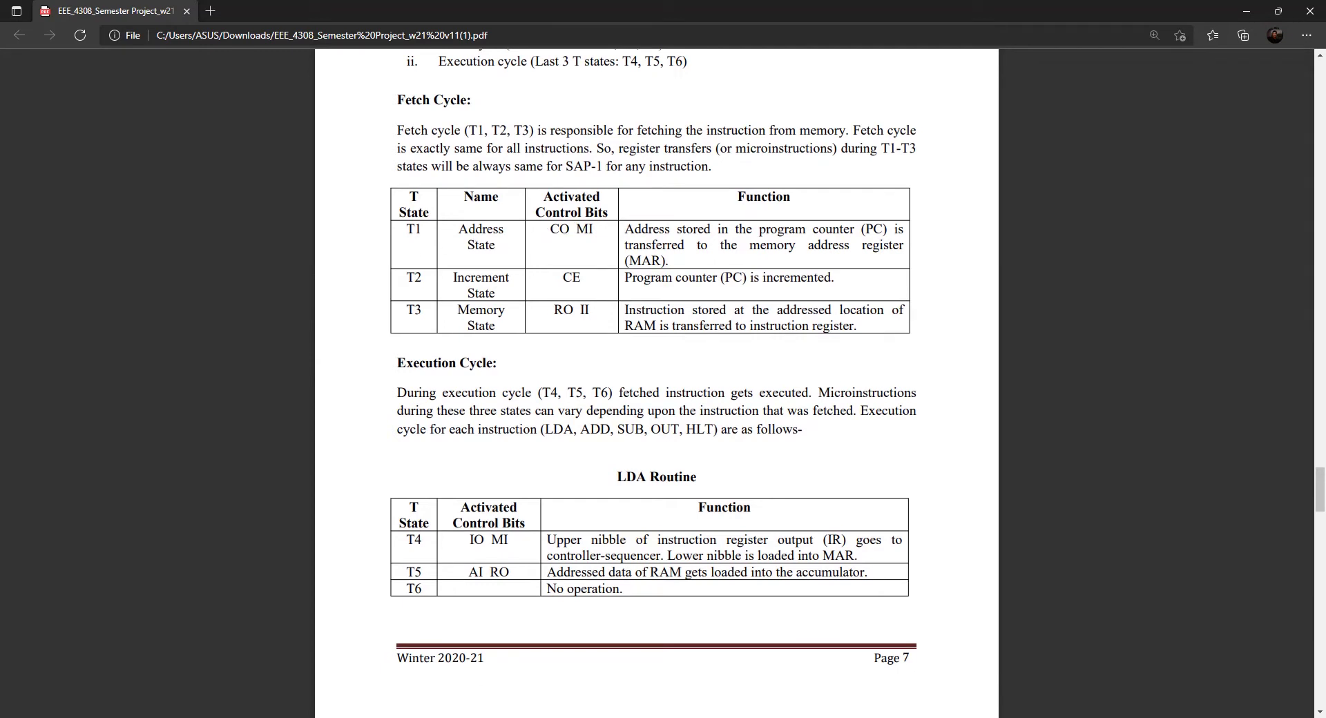
Switch back to the 6 State schematic and examine the CO output line and the U24 gate driving MI
mouse_move(423, 717)
mouse_move(1102, 717)
click(1243, 657)
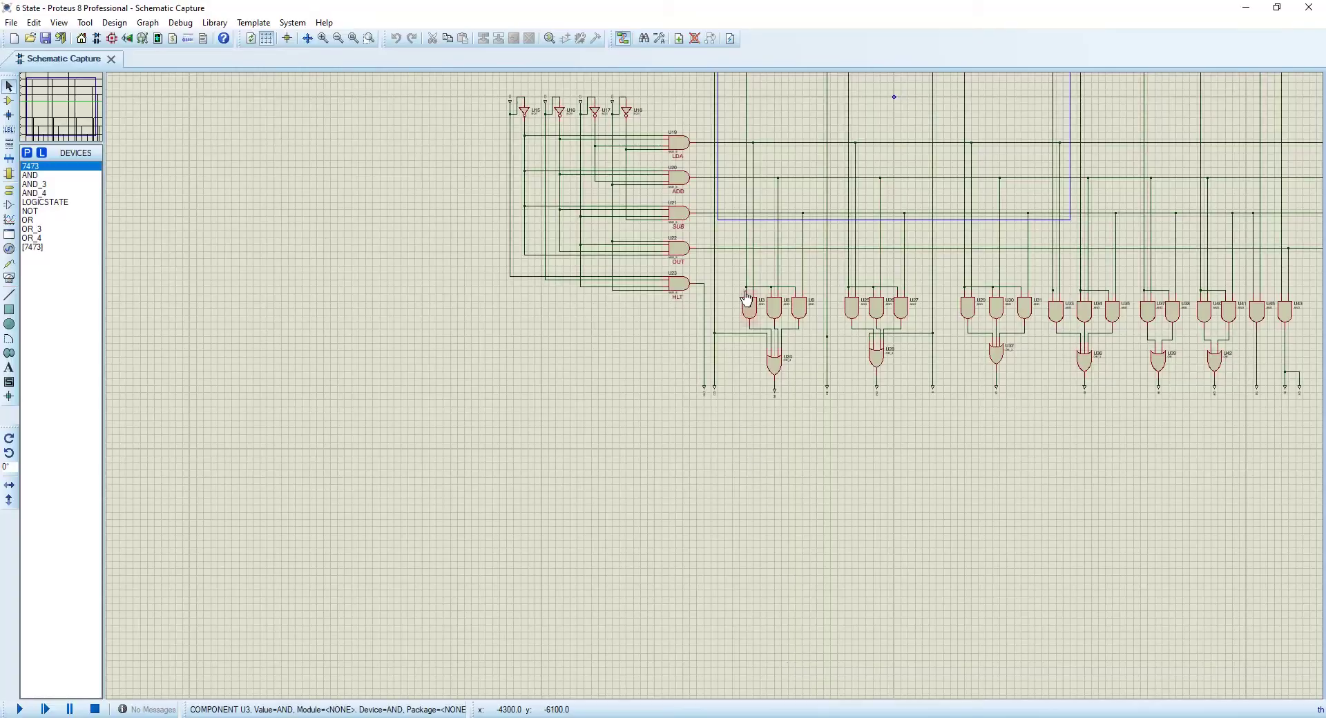
scroll(697, 318, down, 4)
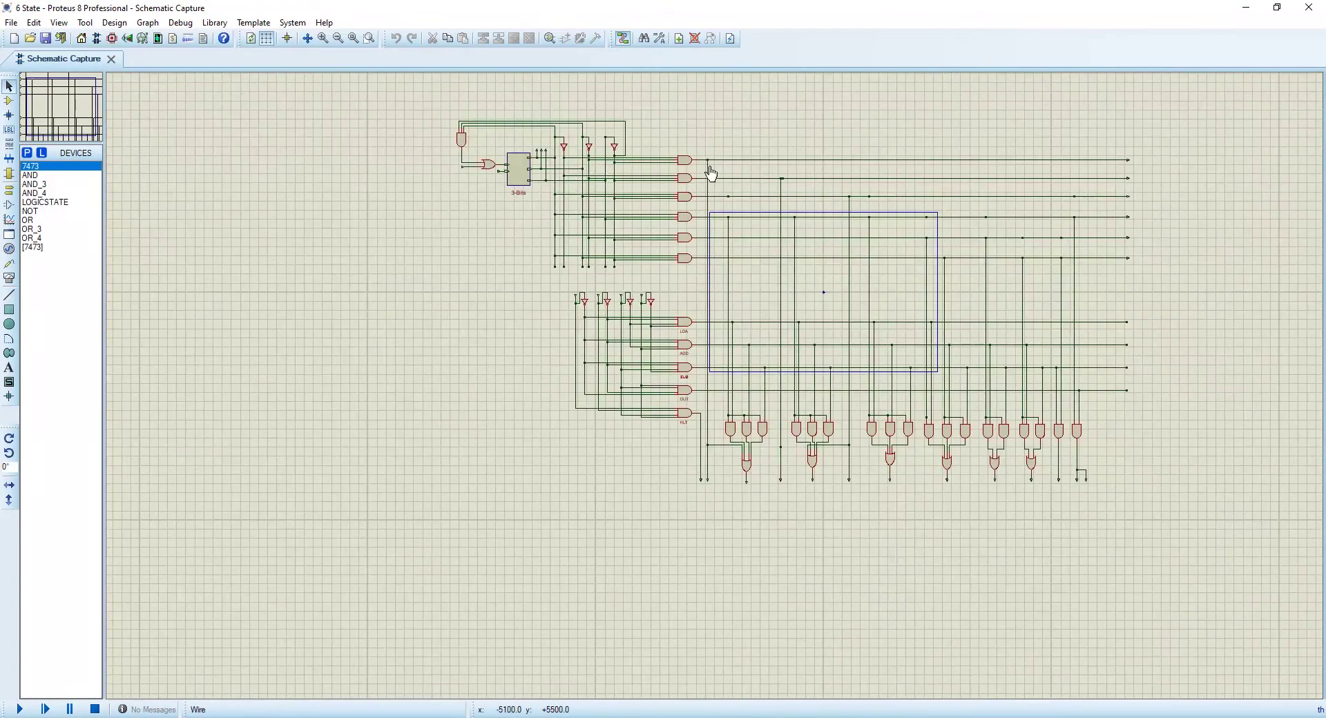
scroll(751, 393, up, 4)
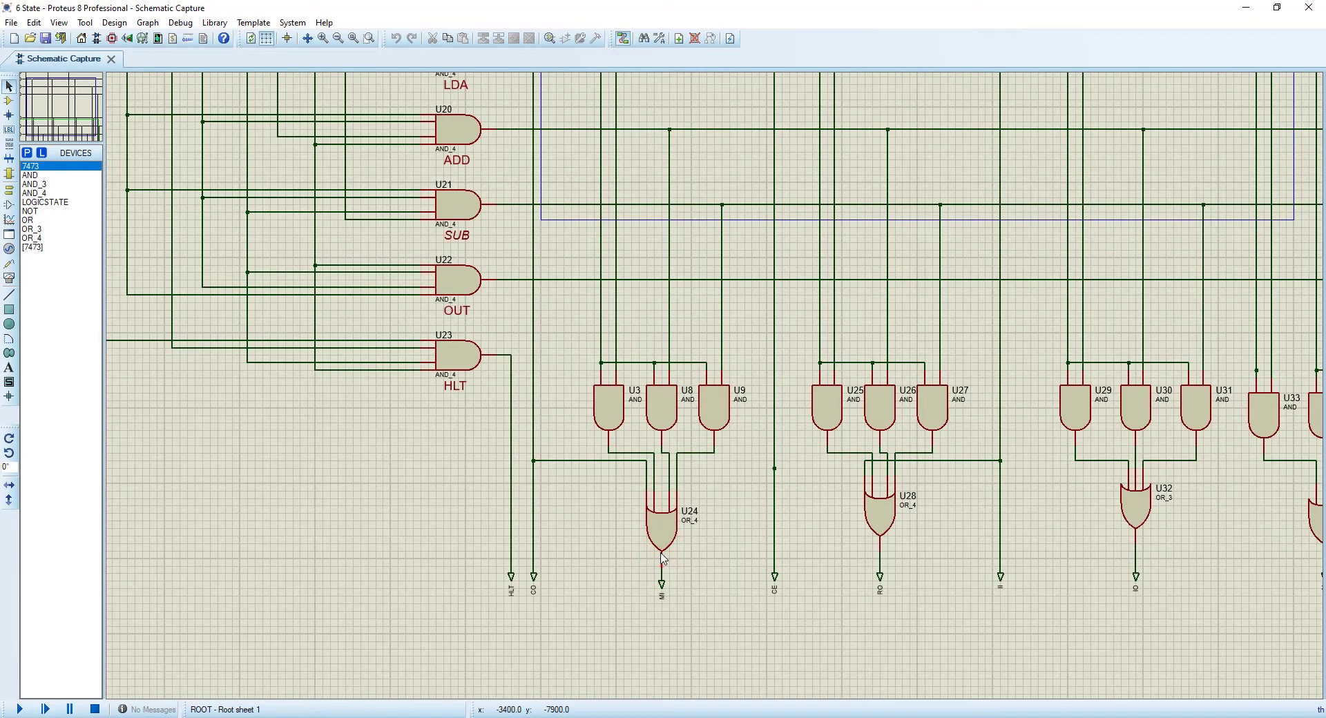
Check the activated control bits for the fetch cycle and the LDA, ADD, SUB and OUT routines in the PDF, returning to the 6 State schematic
key(alt+Tab)
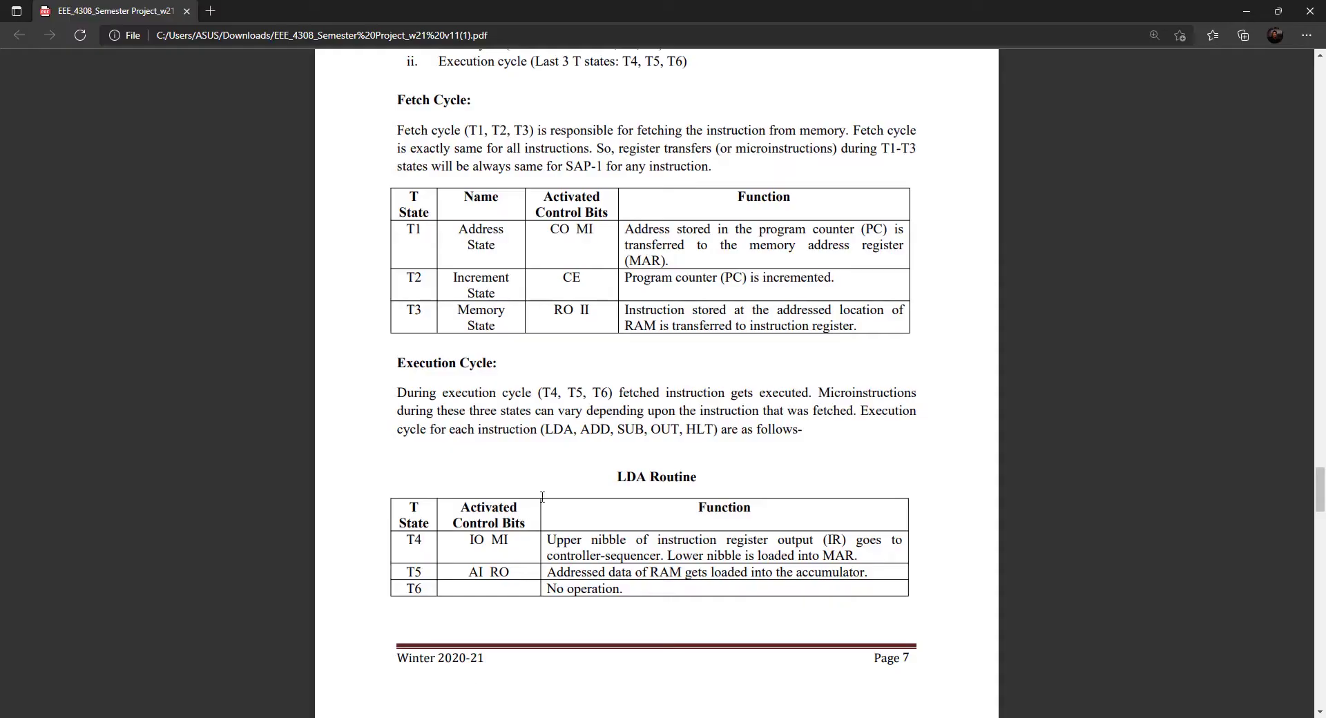
scroll(582, 234, down, 2)
scroll(601, 346, up, 3)
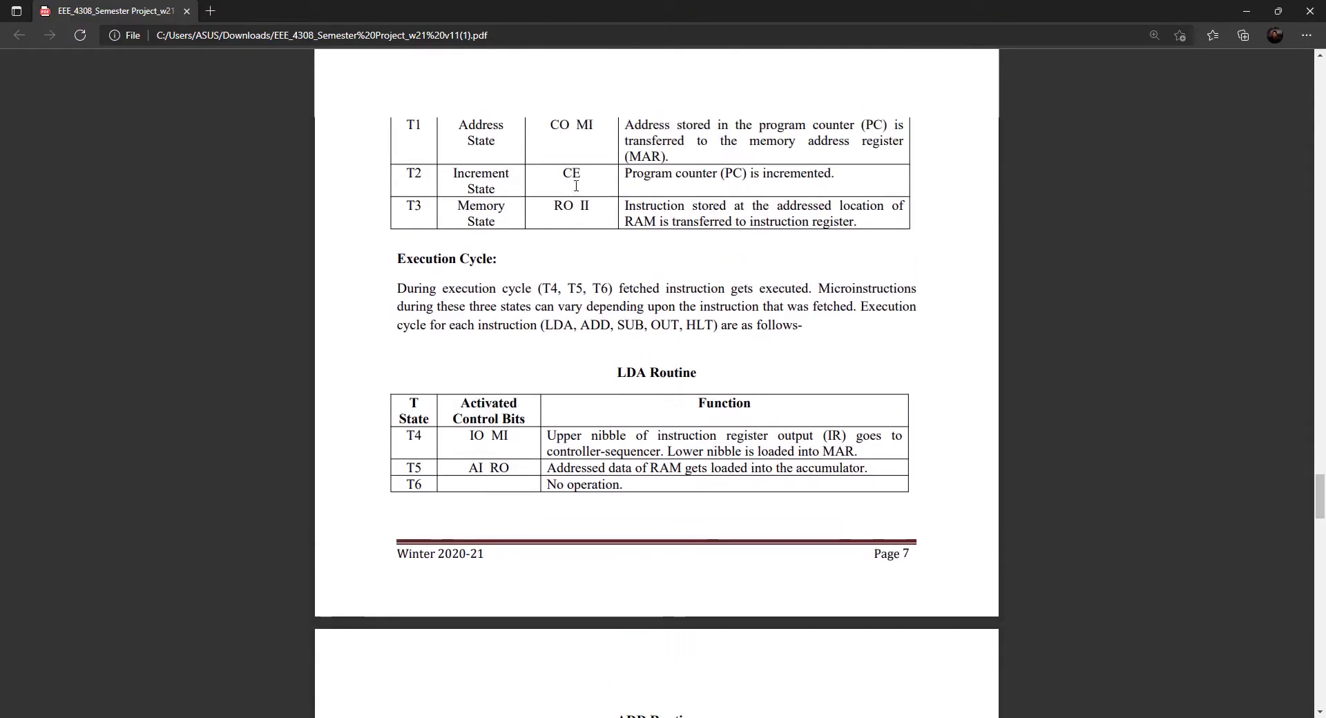
scroll(620, 458, down, 2)
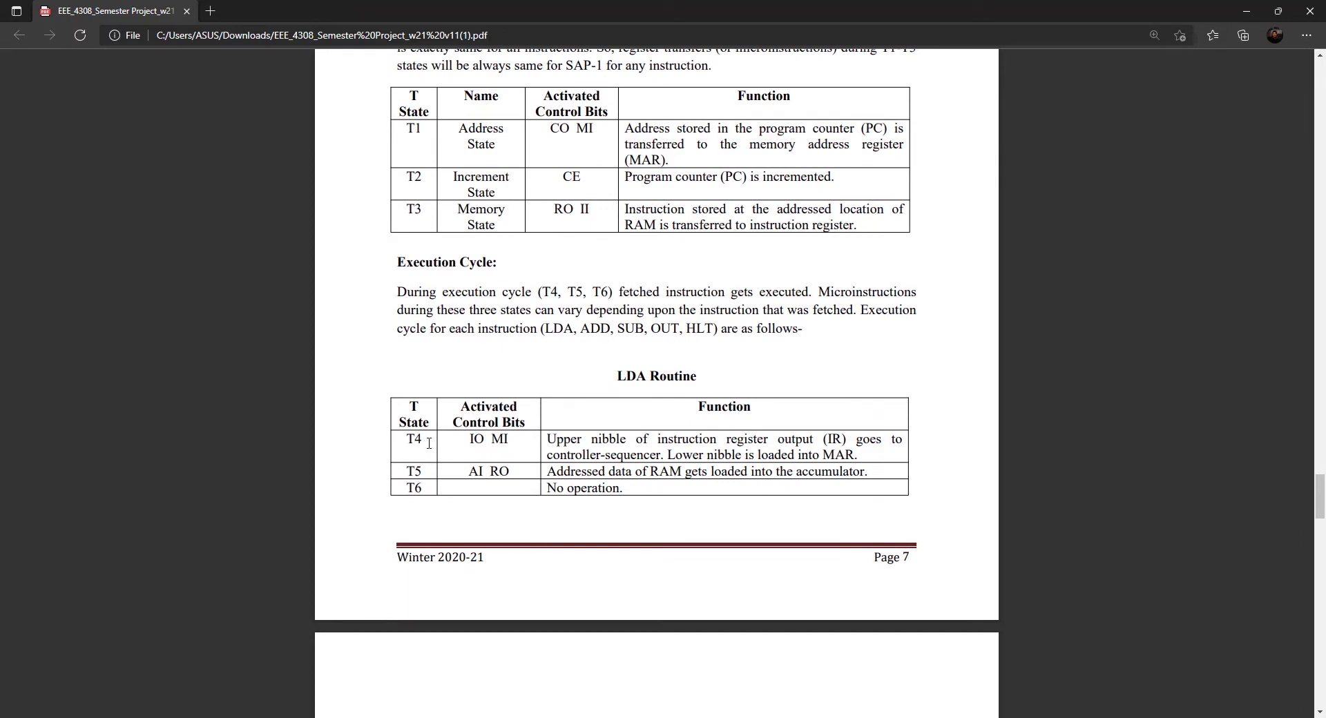
scroll(429, 444, down, 5)
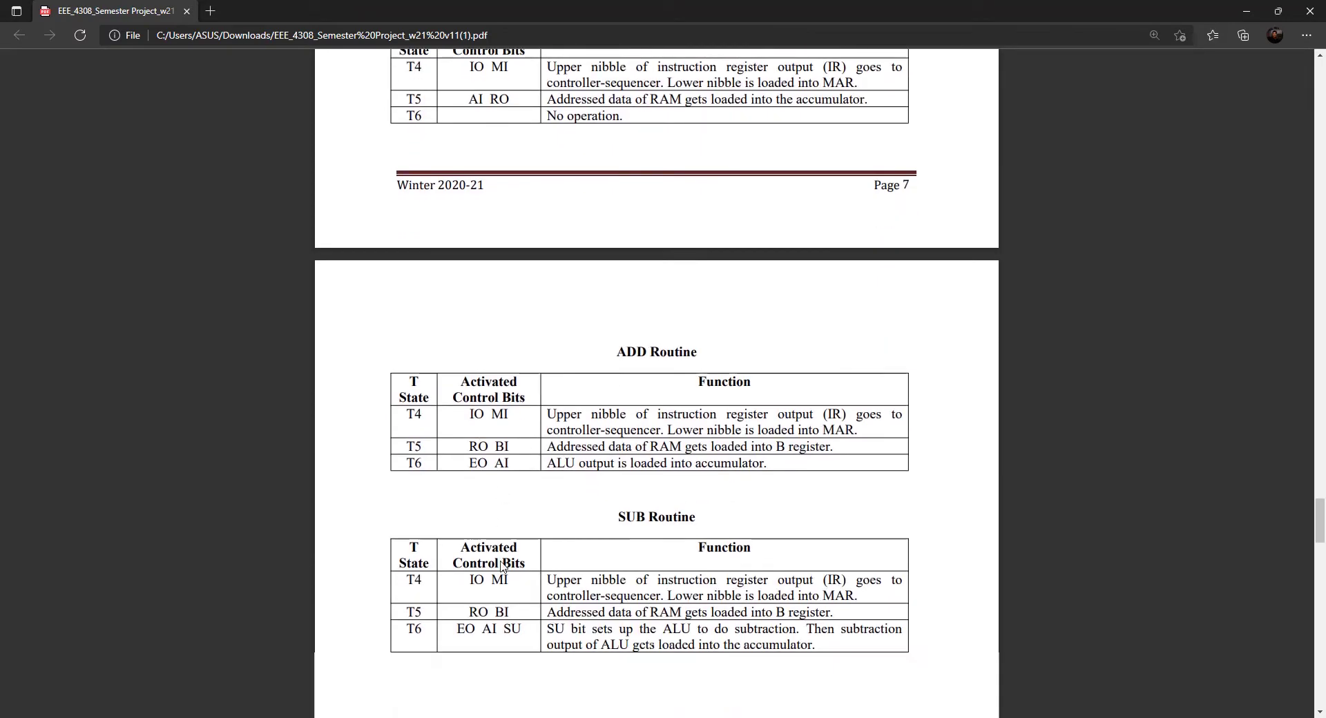
scroll(504, 568, down, 1)
scroll(503, 685, down, 1)
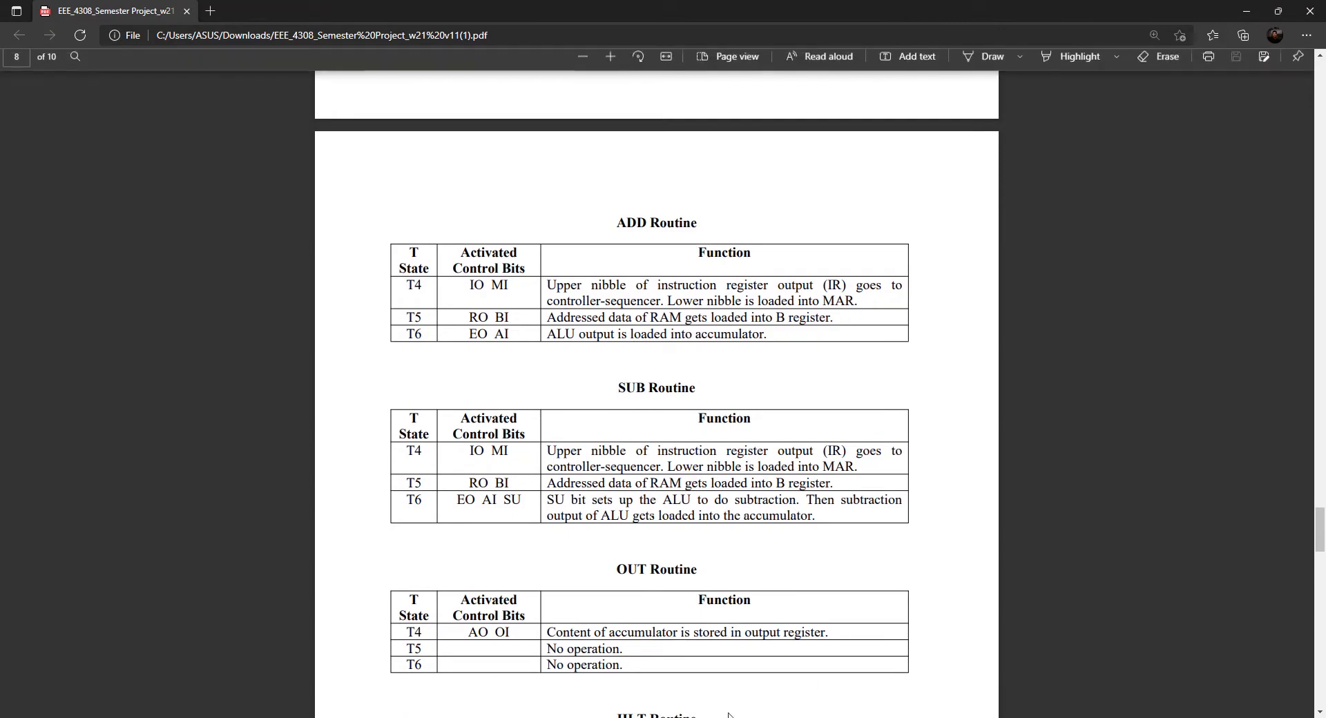
click(792, 686)
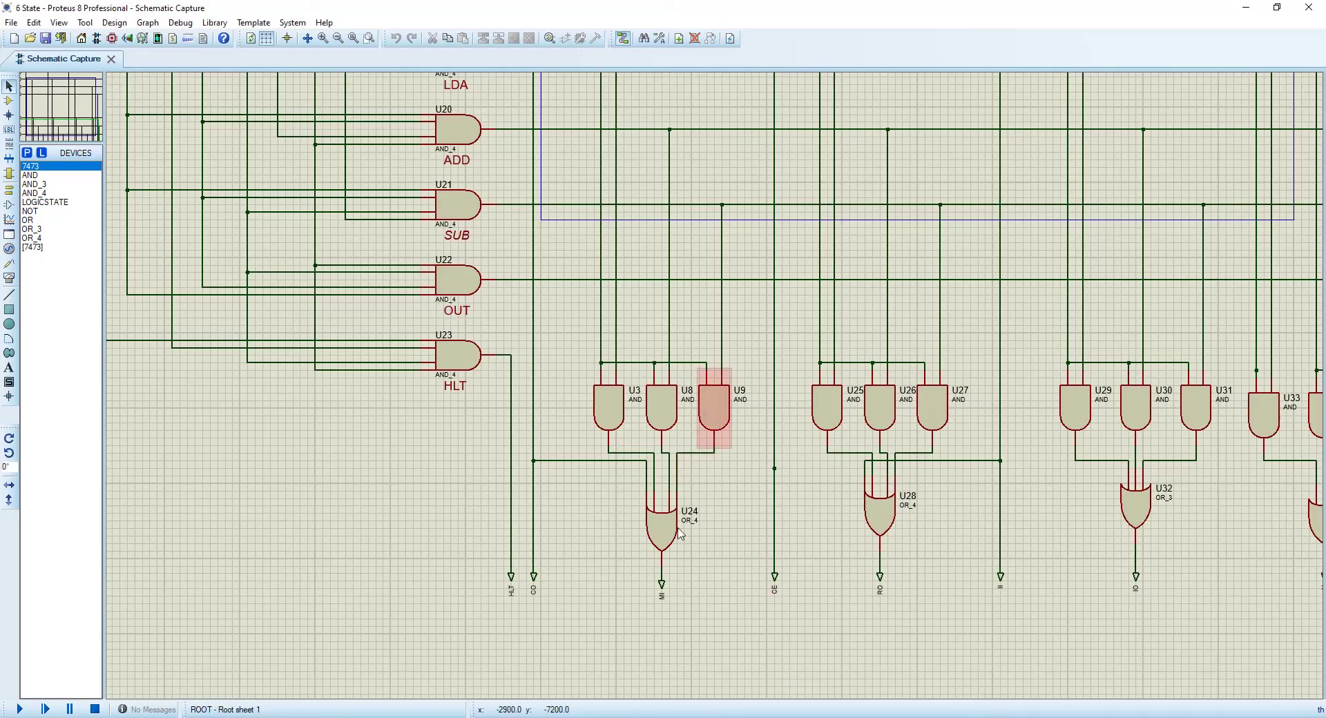
Trace the wiring of AND gates U3, U8 and U9 into OR gate U24, which drives the MI output
scroll(614, 442, down, 2)
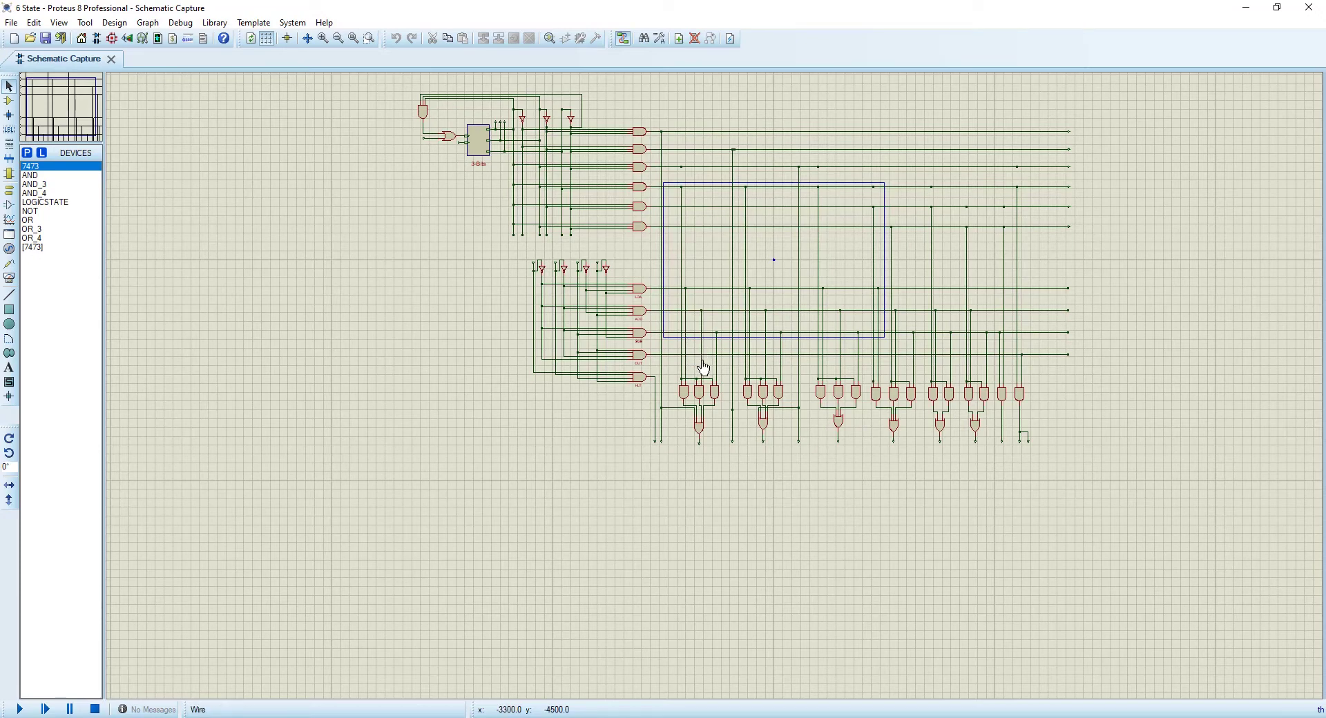
scroll(705, 370, up, 3)
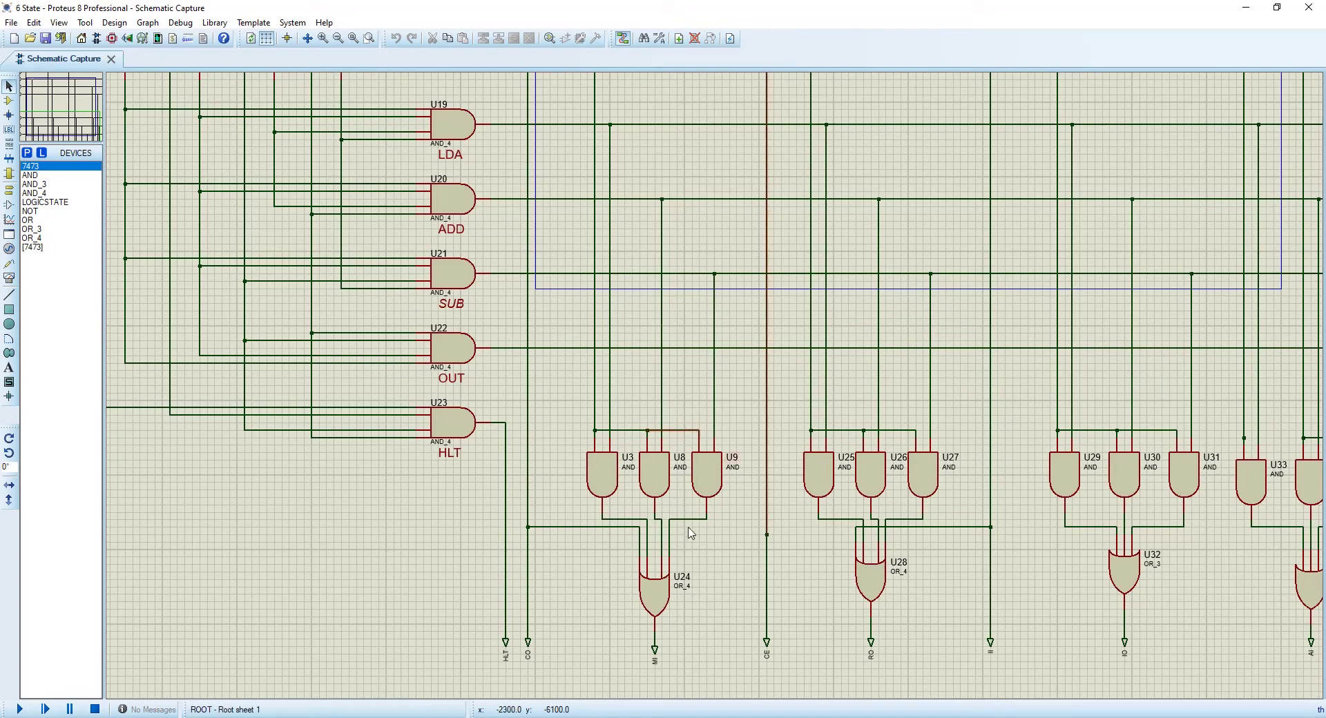
scroll(663, 546, down, 2)
scroll(716, 392, up, 3)
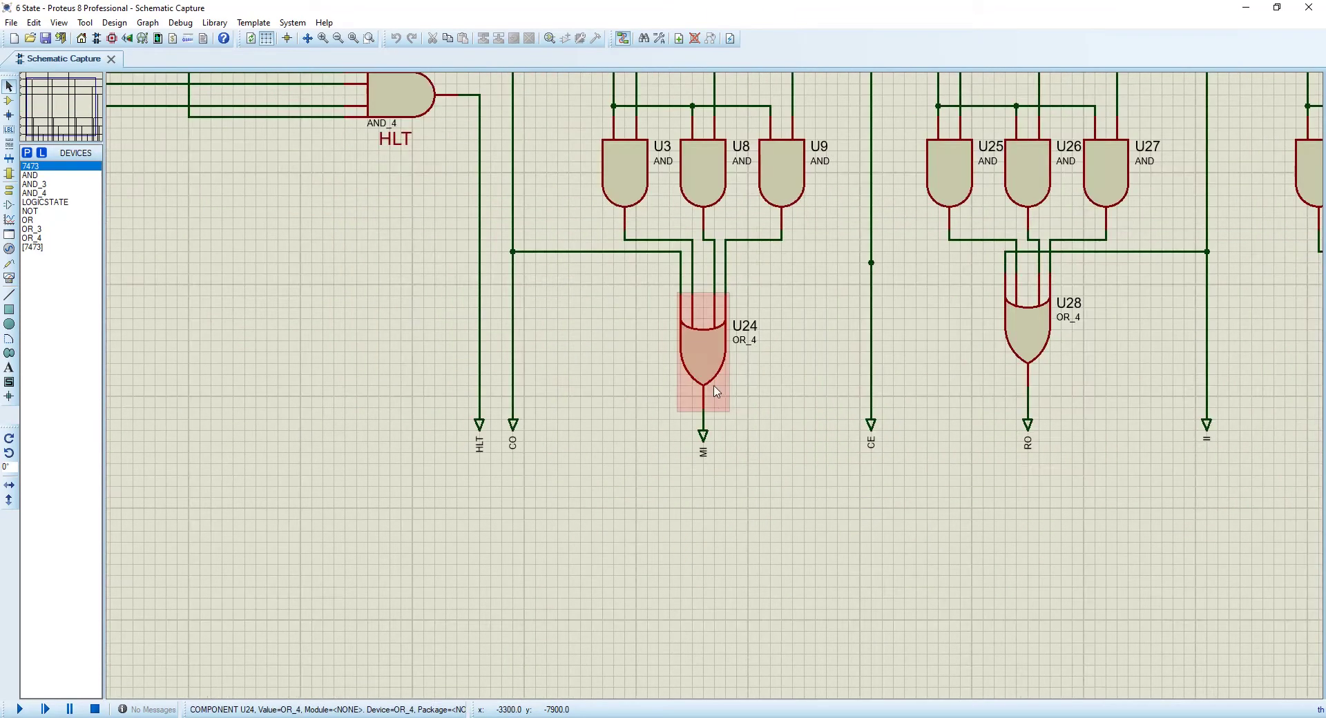
scroll(750, 396, down, 1)
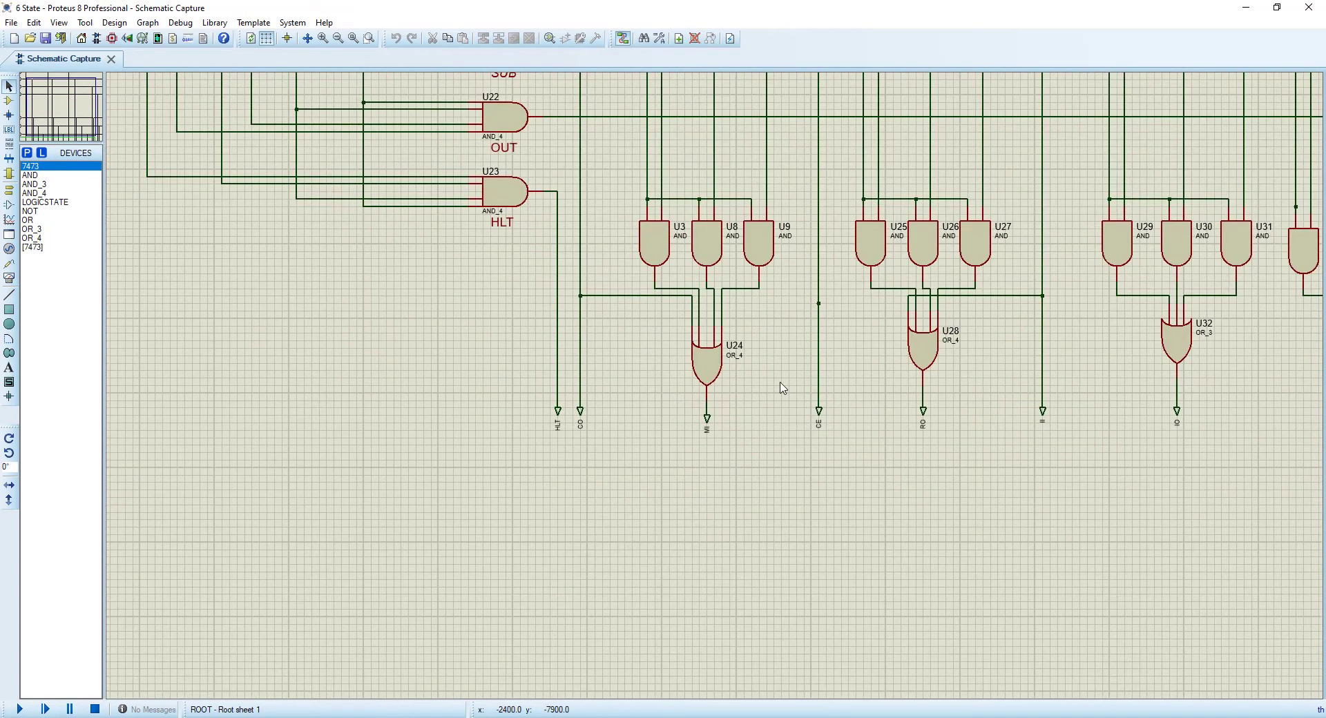
scroll(840, 379, up, 1)
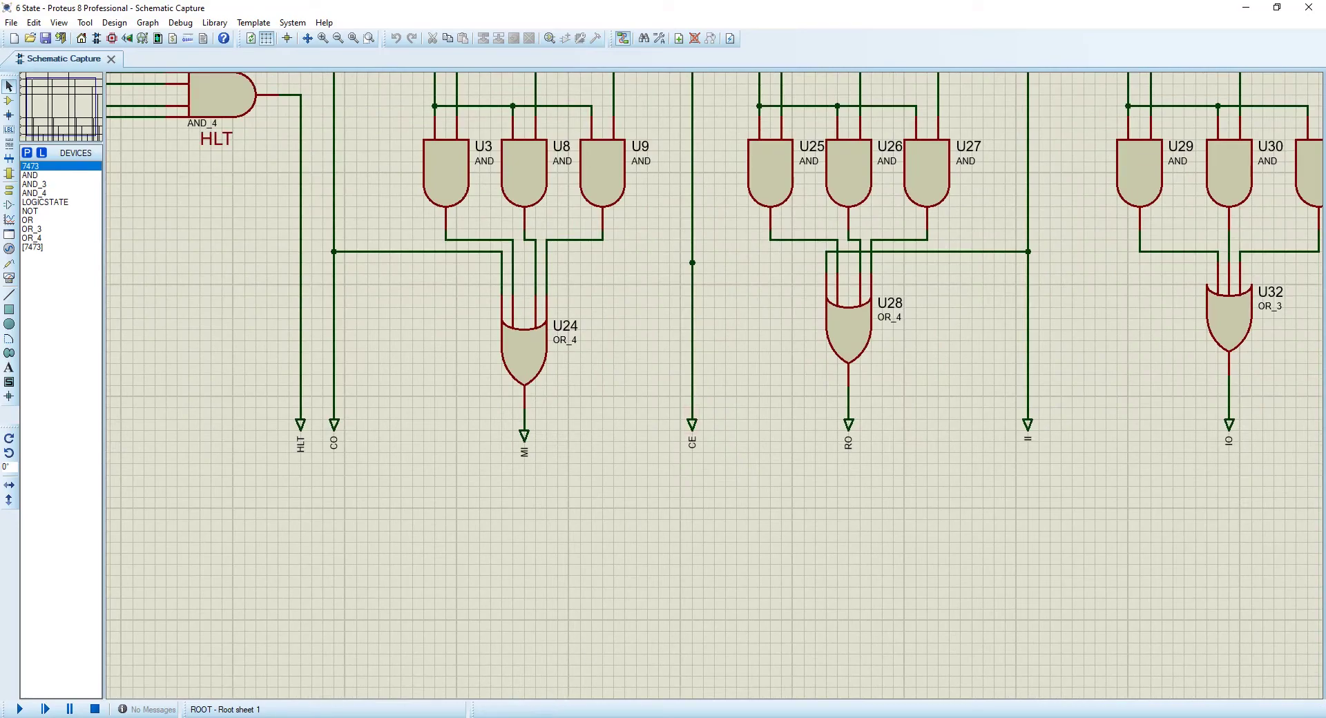
Check the Fetch Cycle control bits in the project PDF, then return to the 6 State schematic and trace the CE line
key(alt+Tab)
scroll(601, 417, up, 9)
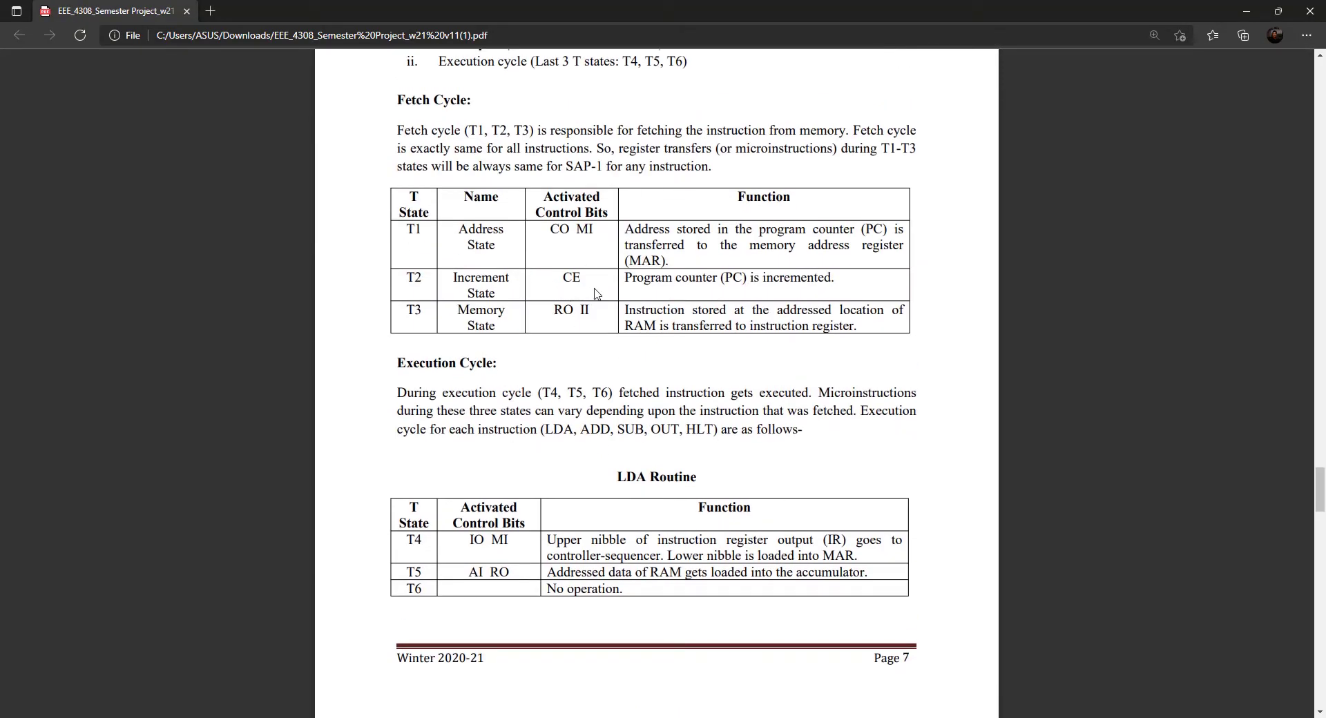
mouse_move(695, 712)
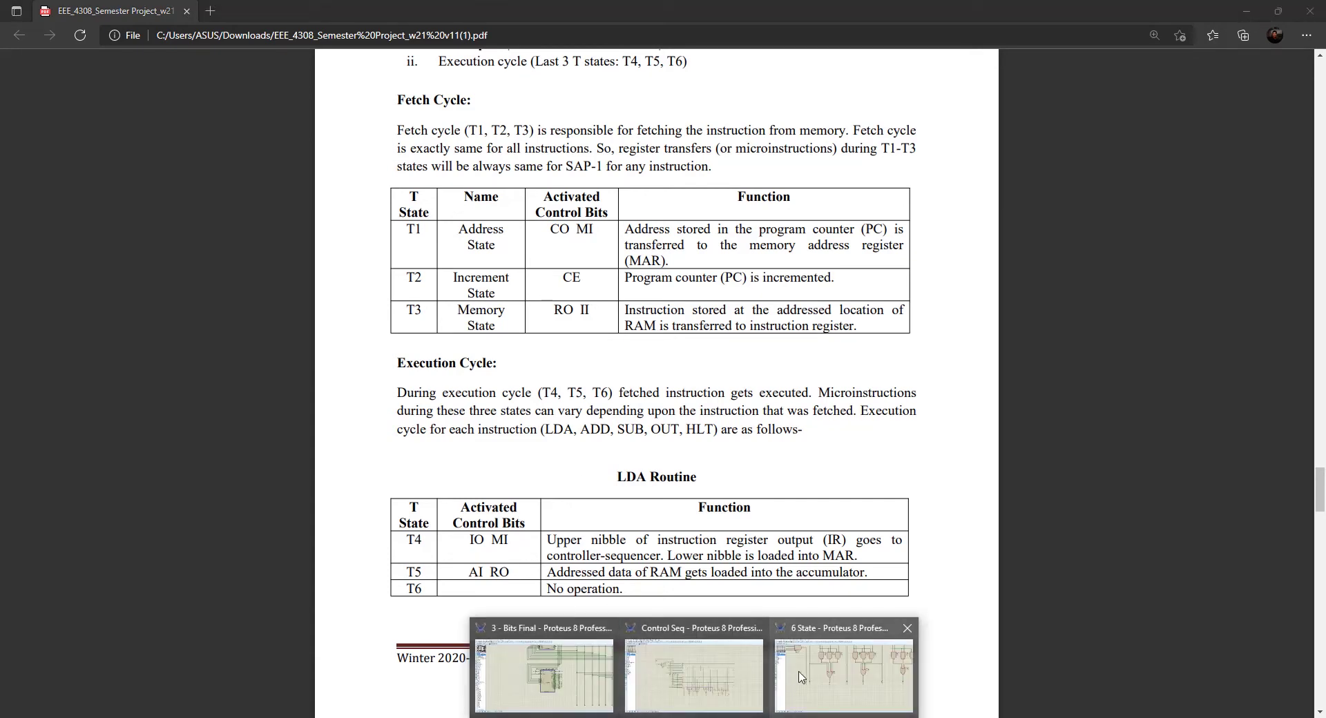
click(829, 663)
scroll(655, 351, down, 4)
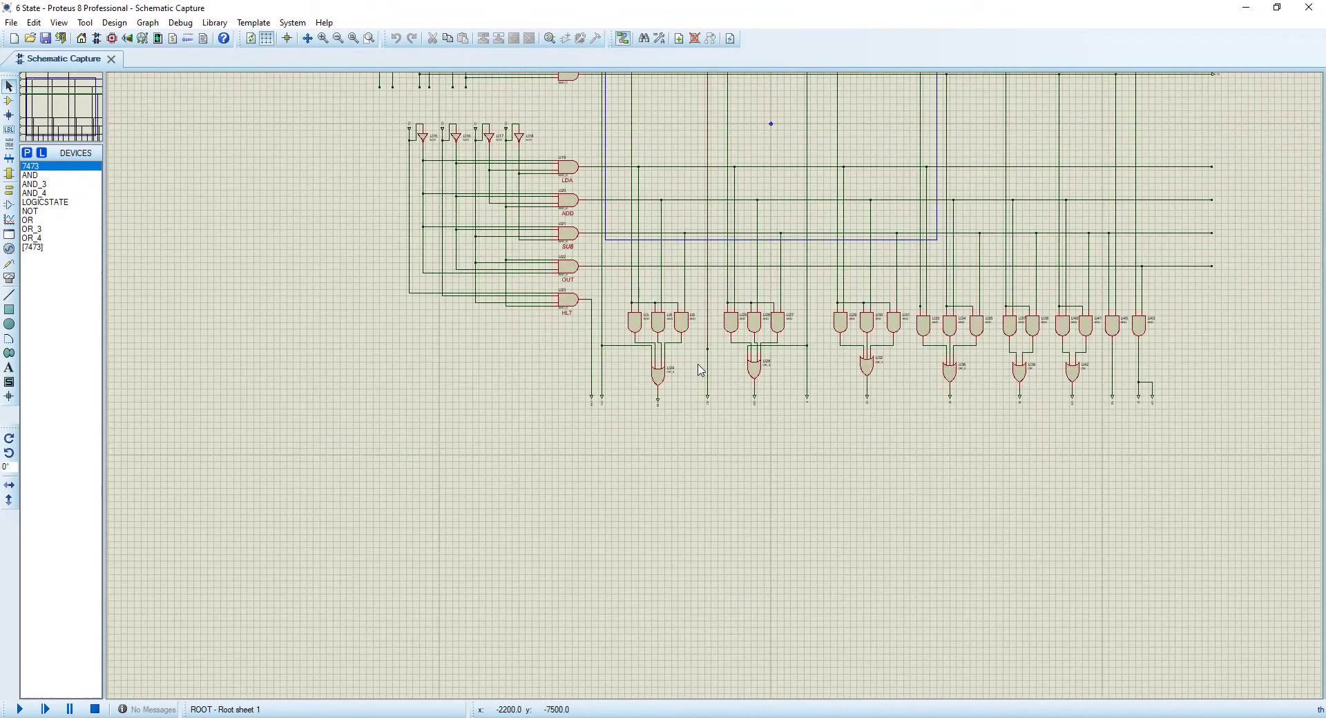
scroll(714, 346, up, 2)
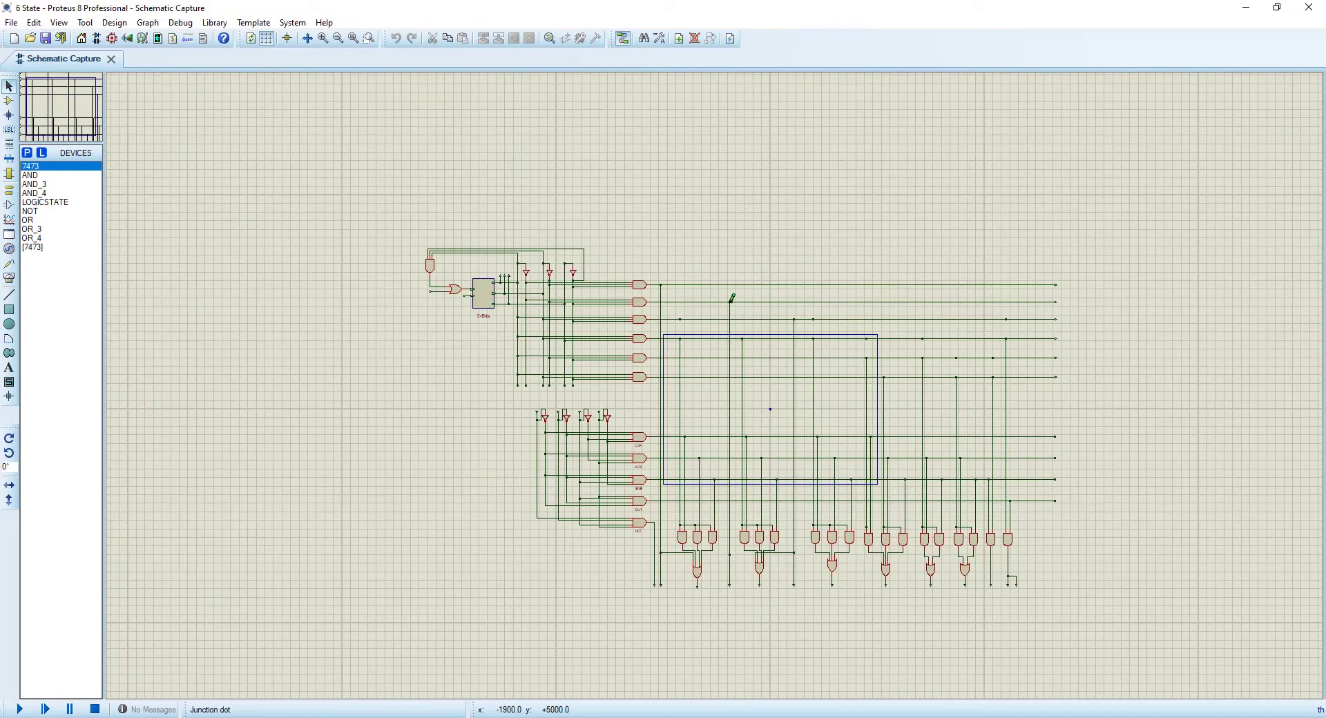
Trace the state and opcode lines feeding AND gates U25, U26 and U27 and OR gate U28, which drives RO
scroll(716, 392, up, 3)
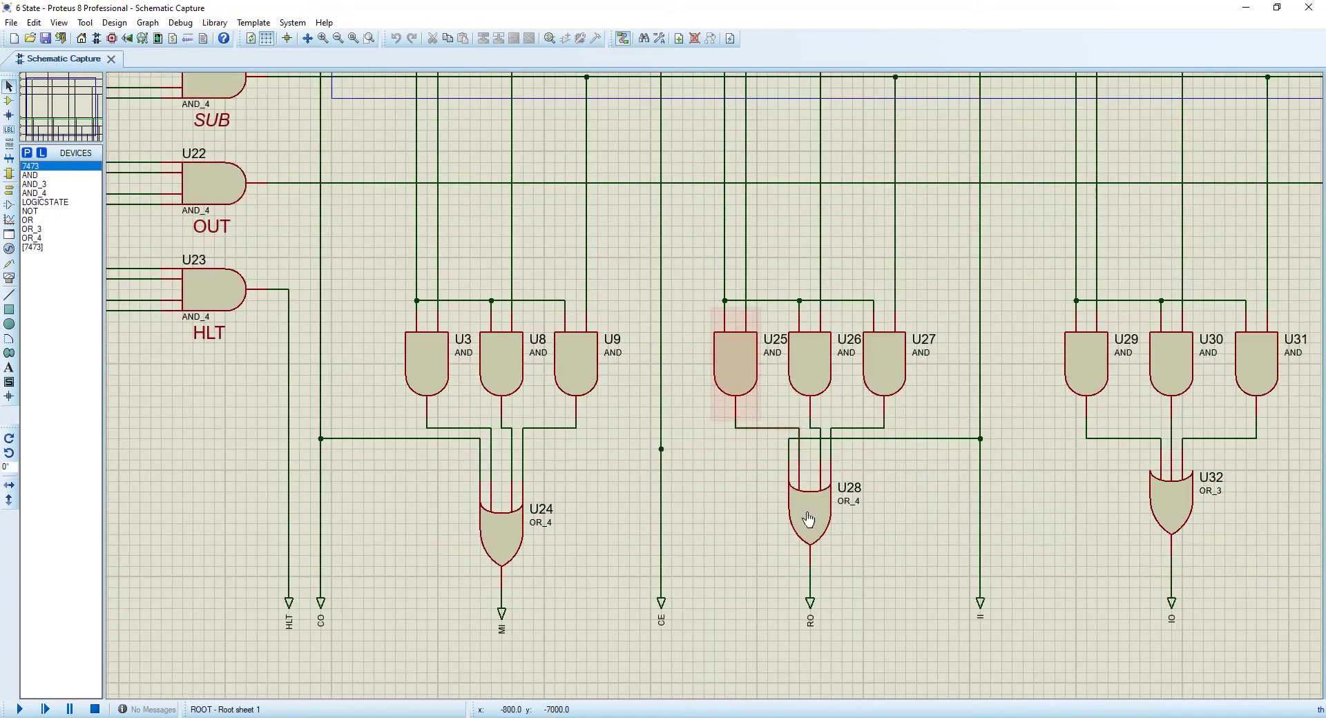
scroll(883, 472, down, 2)
scroll(794, 194, down, 2)
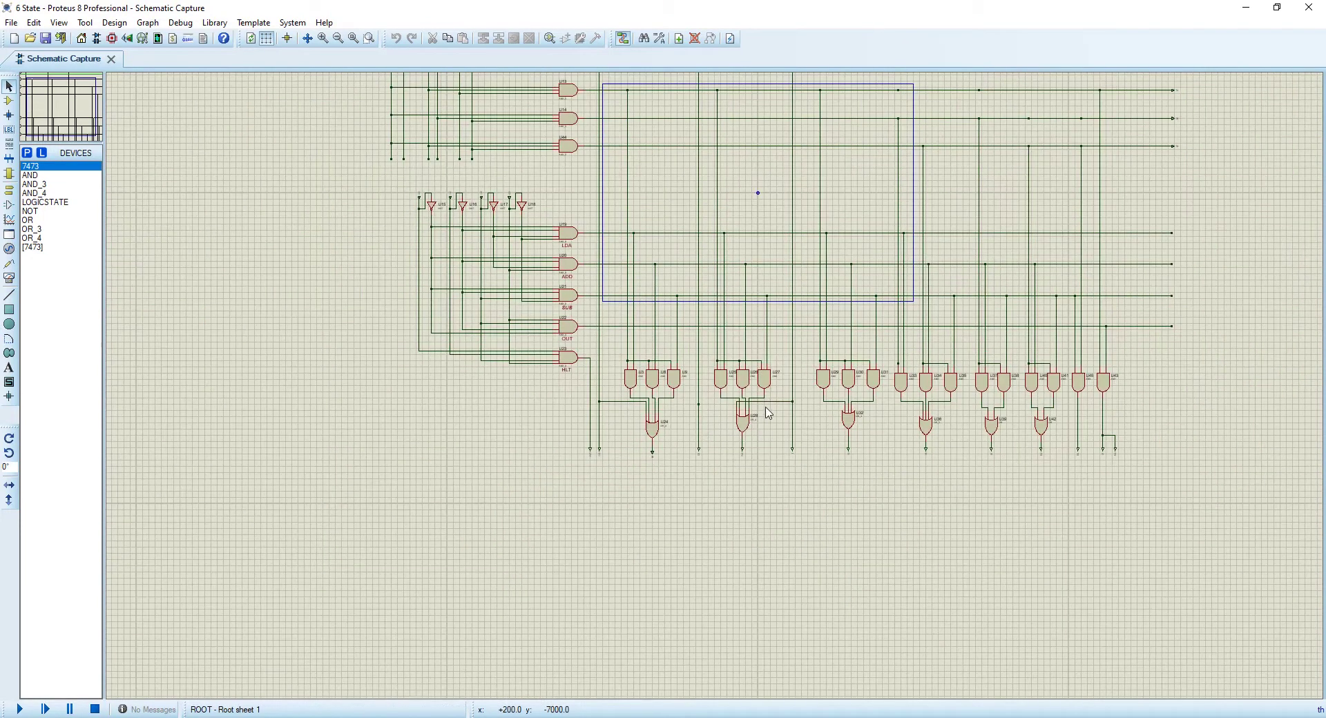
scroll(795, 193, down, 1)
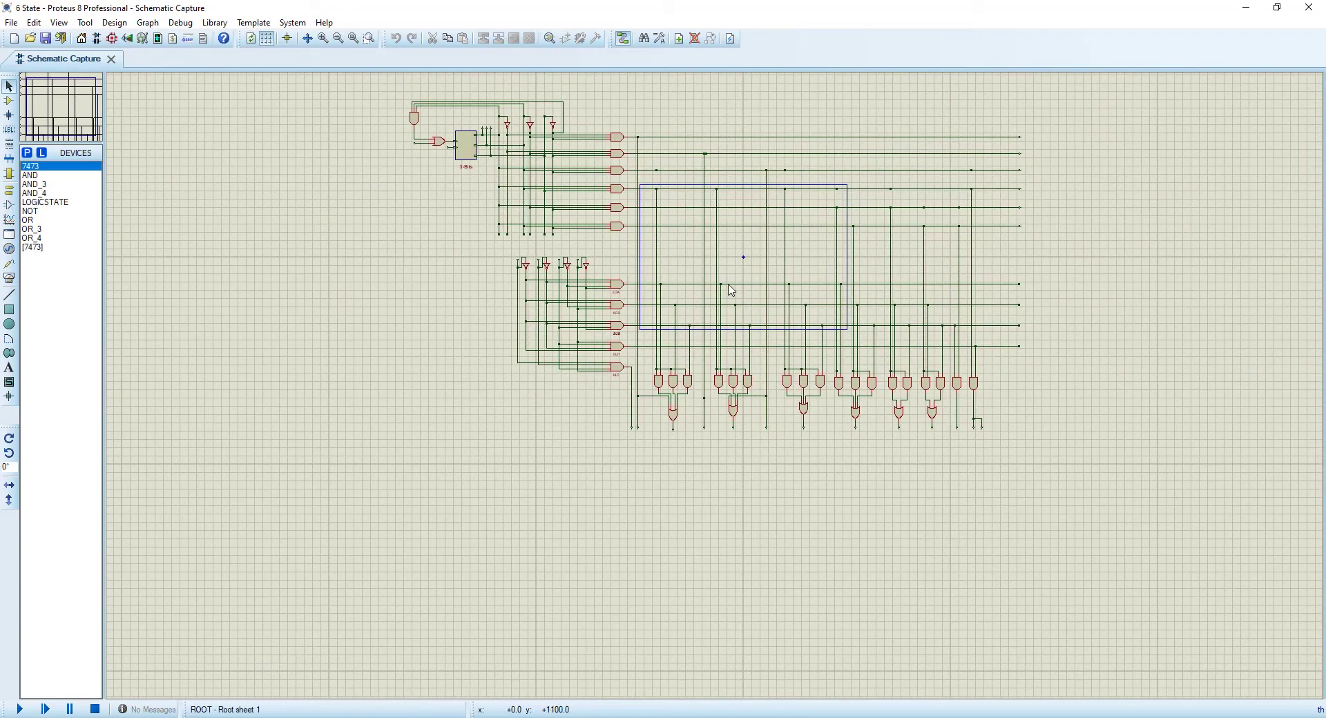
scroll(752, 350, up, 2)
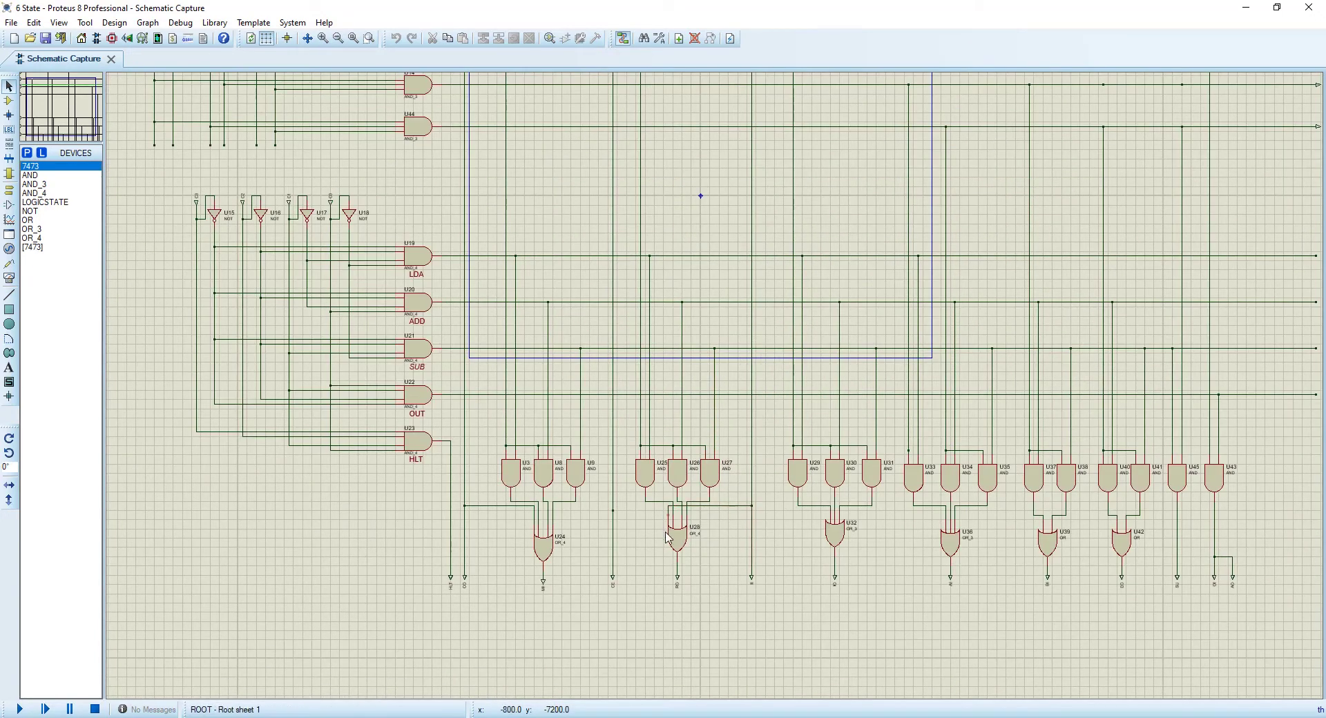
scroll(622, 329, down, 1)
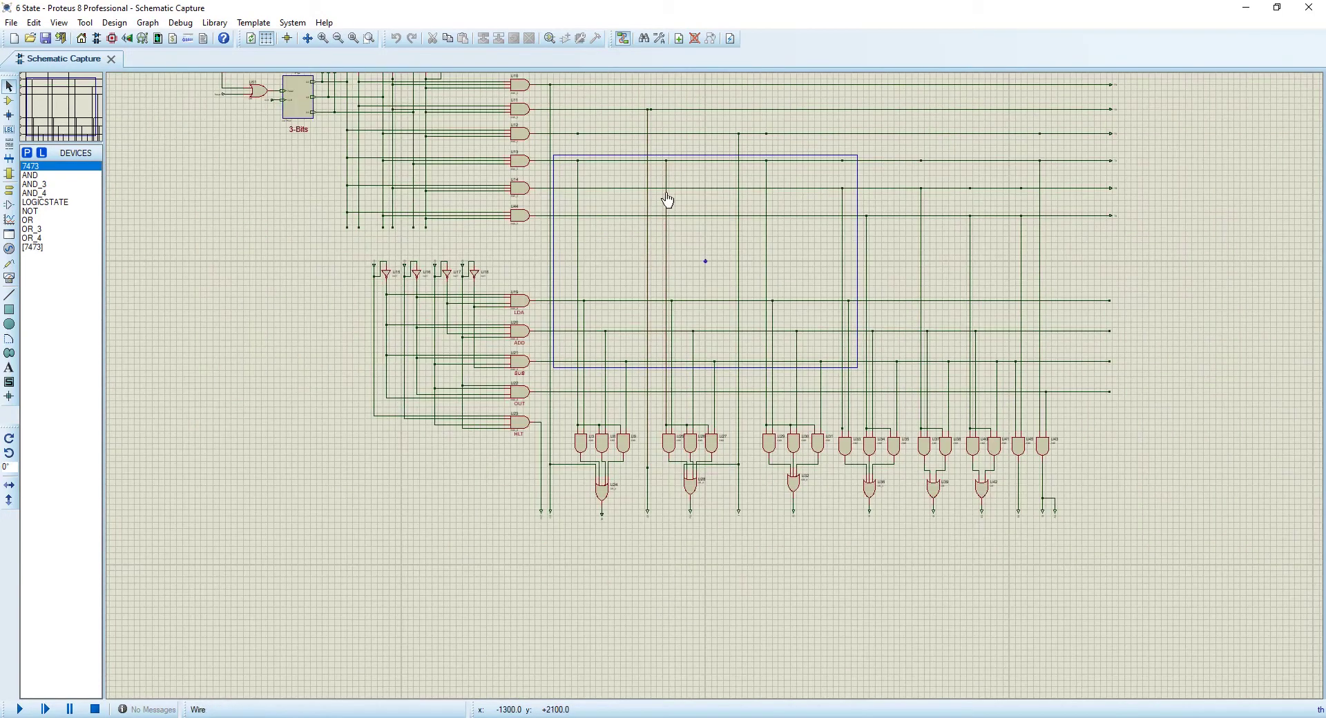
scroll(677, 342, up, 3)
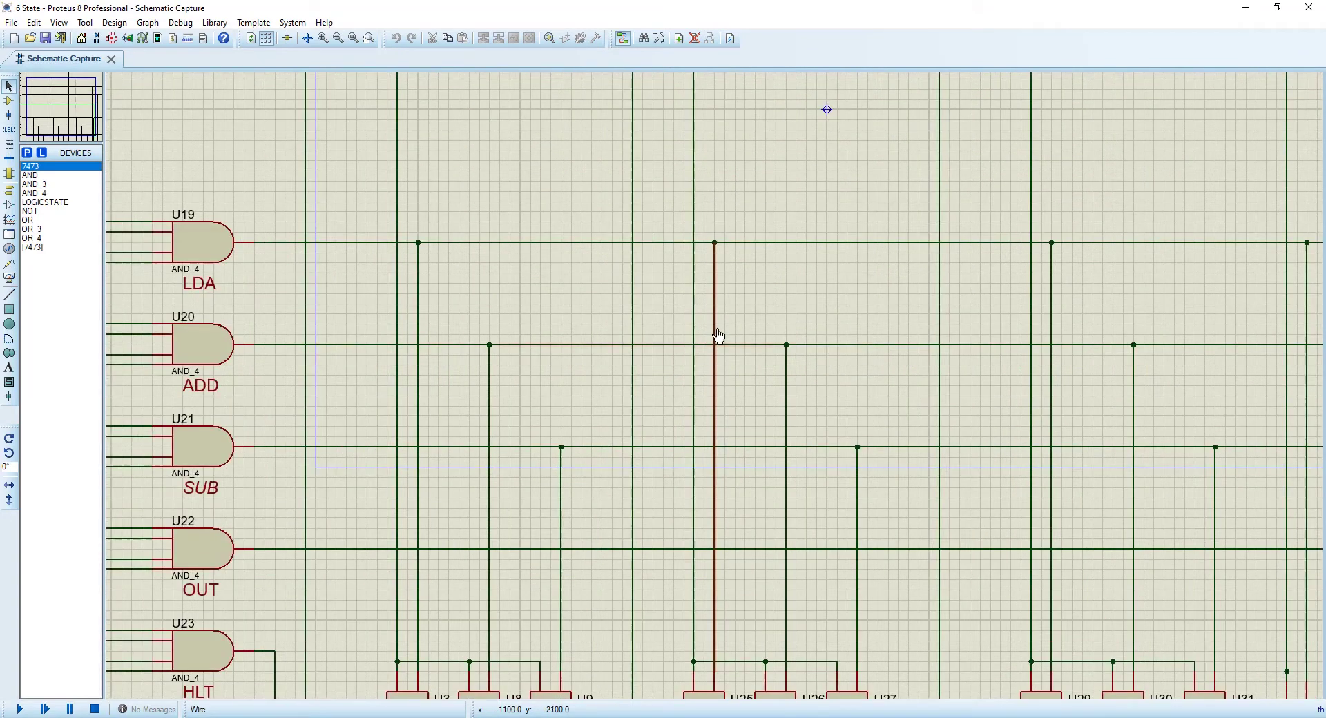
scroll(708, 466, down, 1)
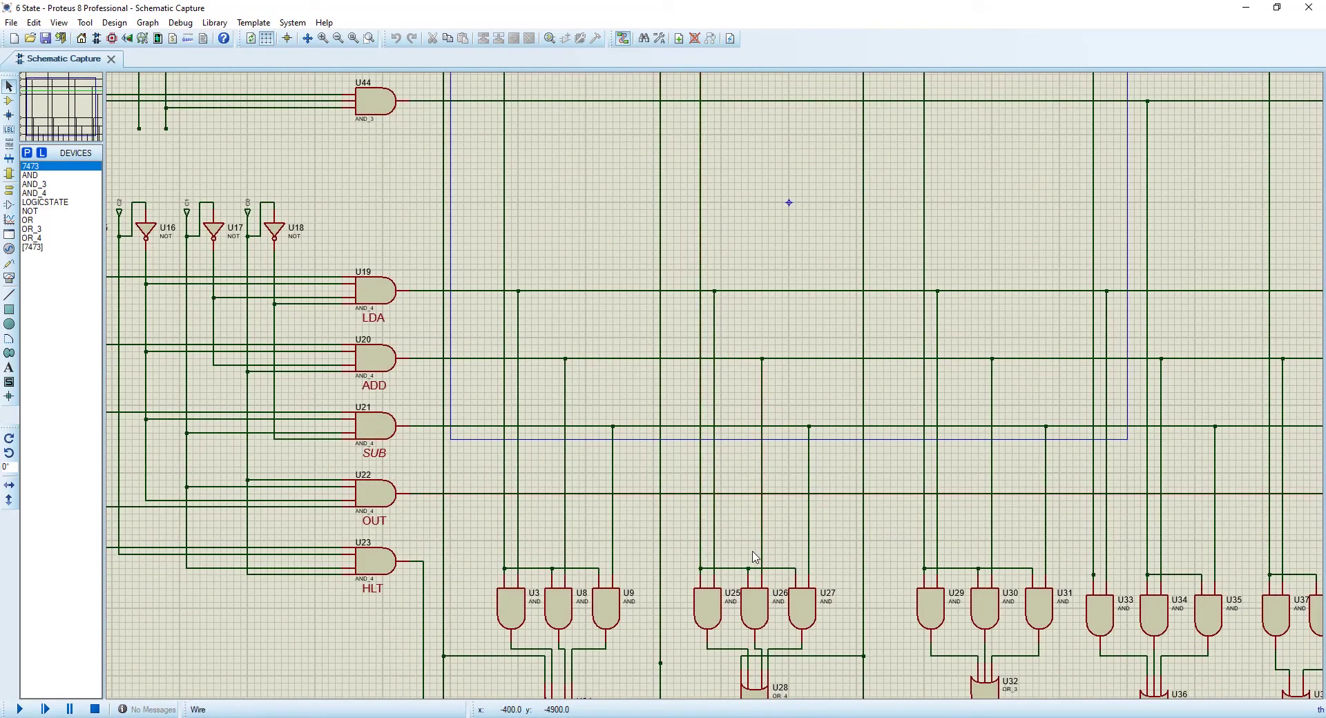
scroll(795, 510, down, 1)
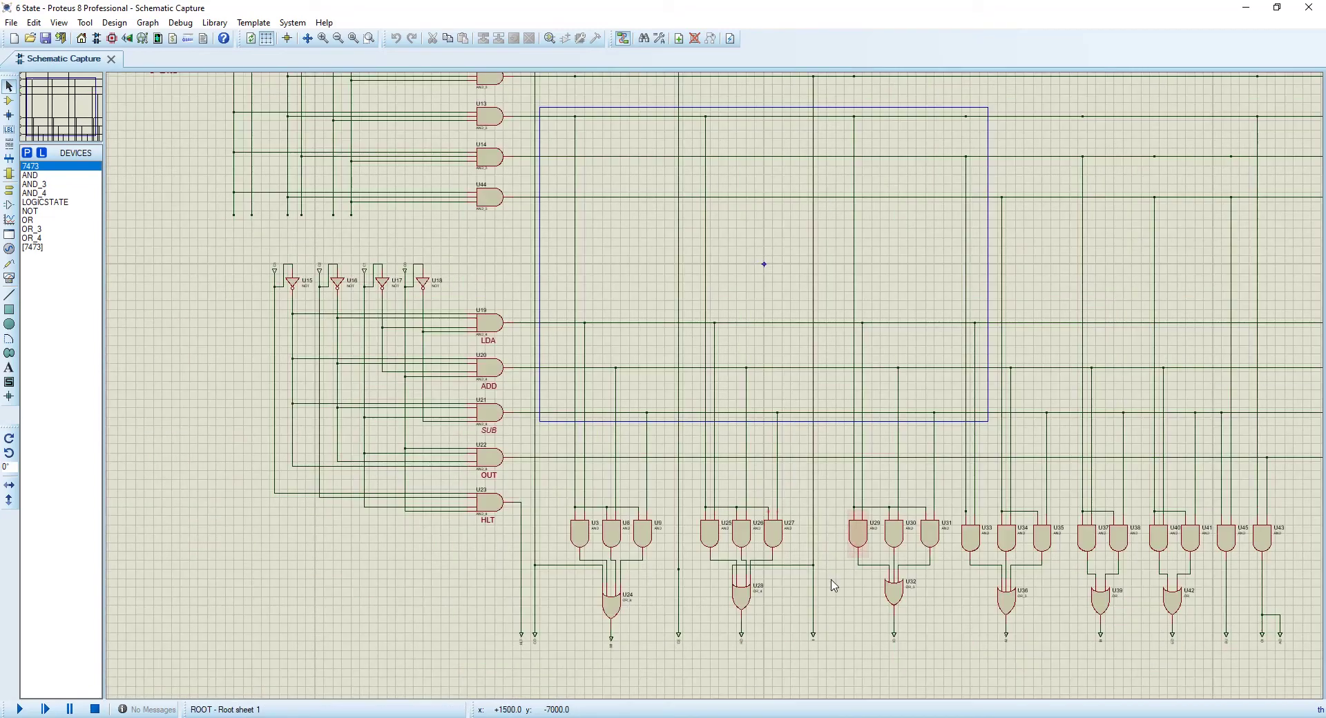
Trace the II output line back to its state line and examine gates U29 to U32 driving IO
scroll(831, 668, up, 1)
scroll(683, 423, down, 3)
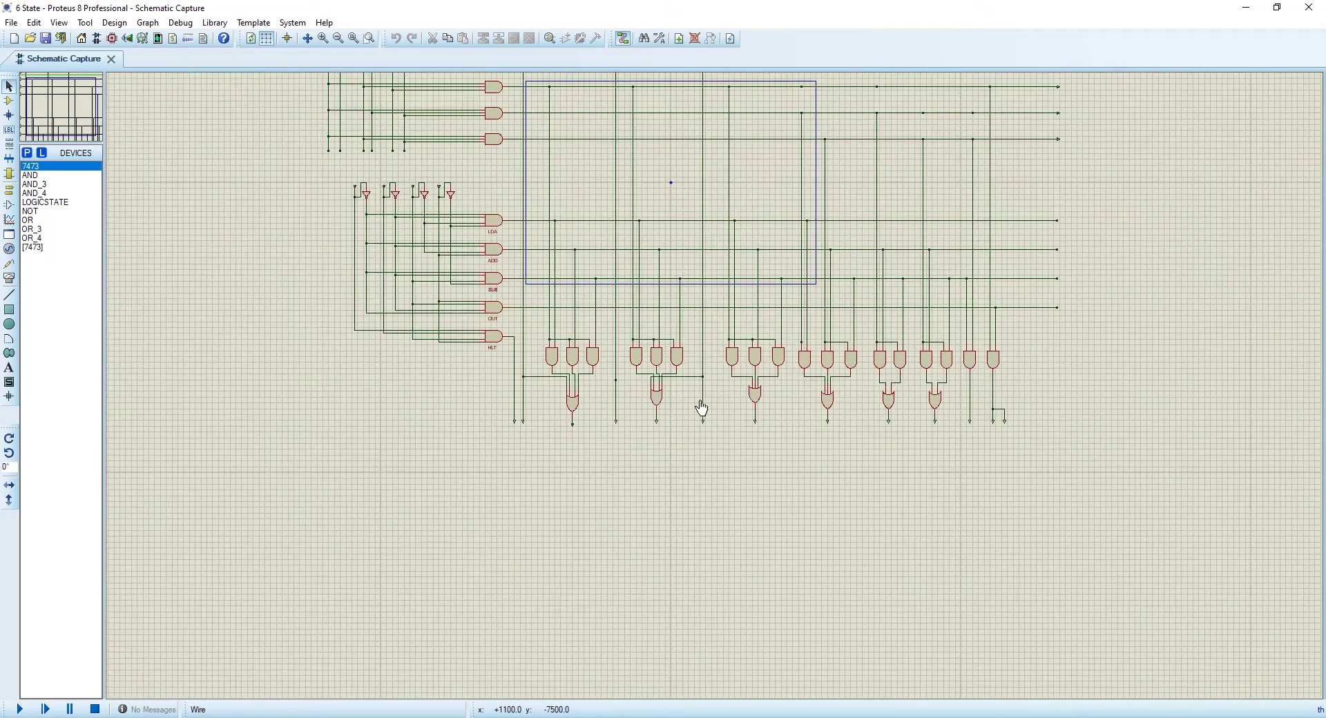
scroll(708, 173, up, 2)
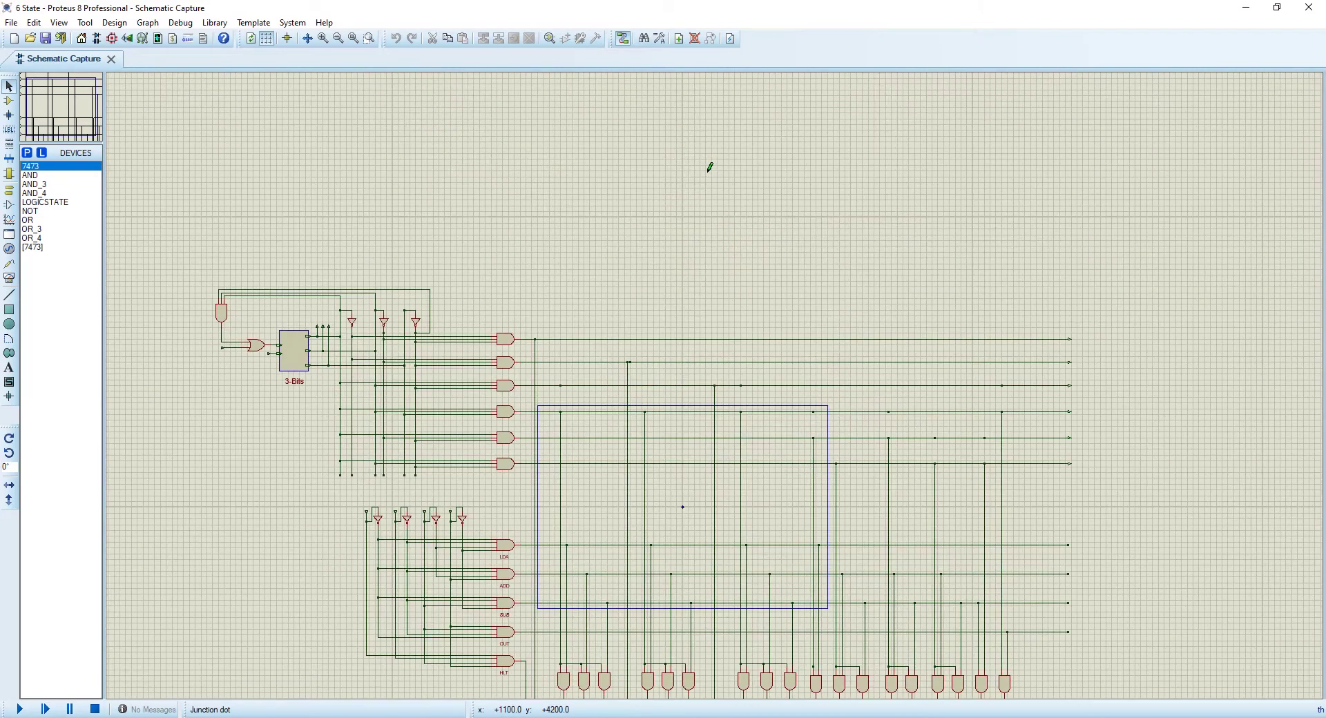
scroll(740, 503, down, 2)
scroll(740, 503, up, 3)
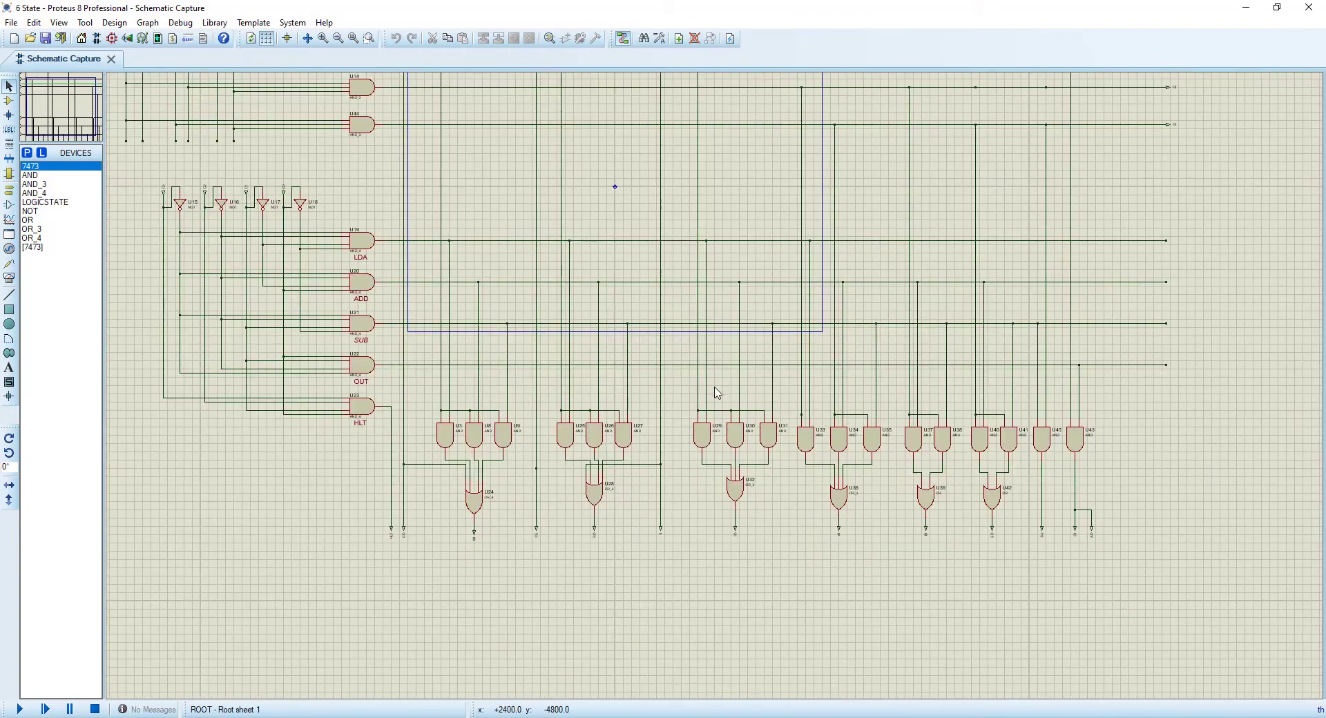
scroll(735, 423, down, 3)
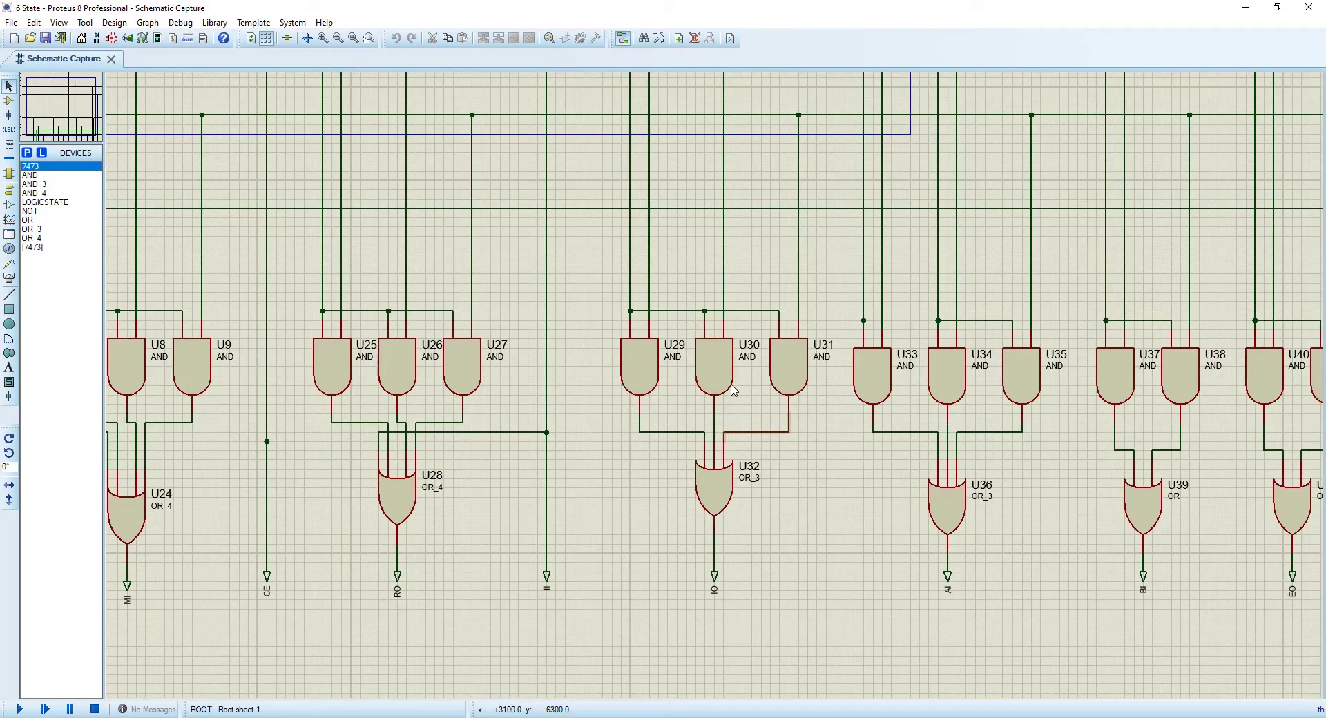
Switch to the project PDF and compare the activated control bits in the LDA, ADD and SUB routine tables
key(alt+Tab)
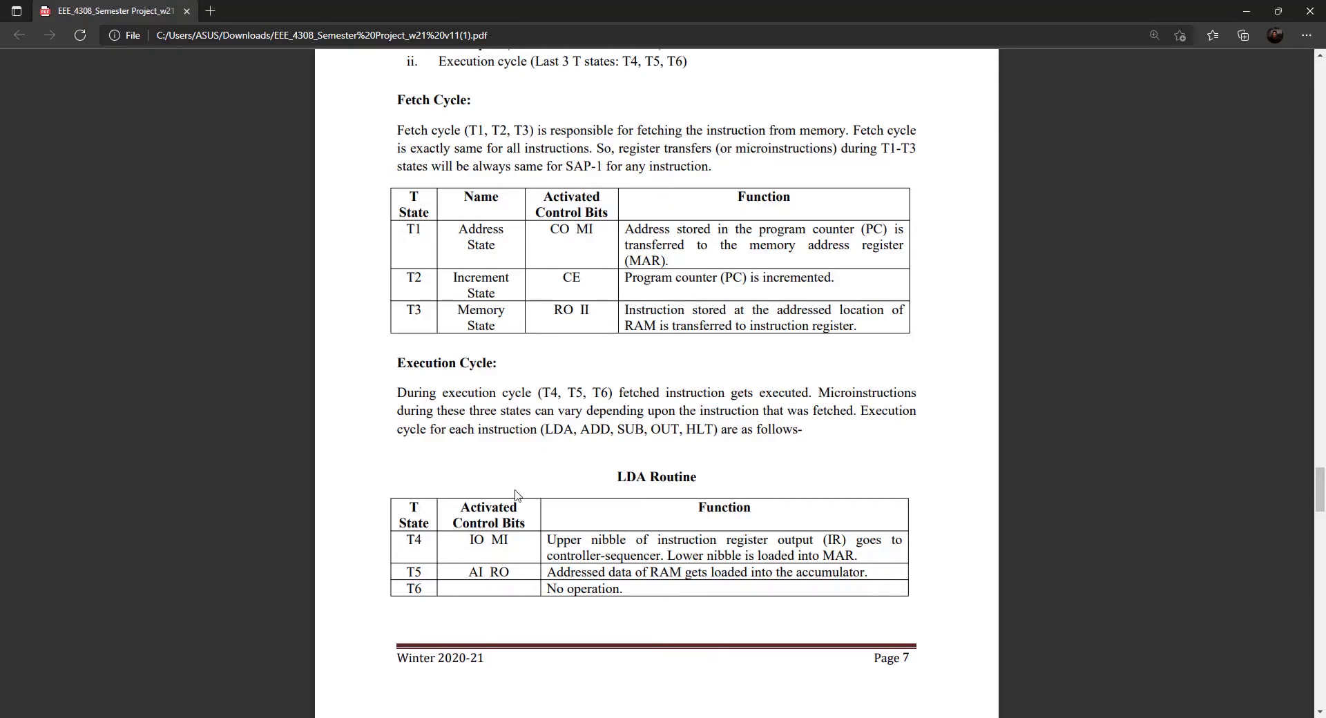
scroll(551, 354, down, 2)
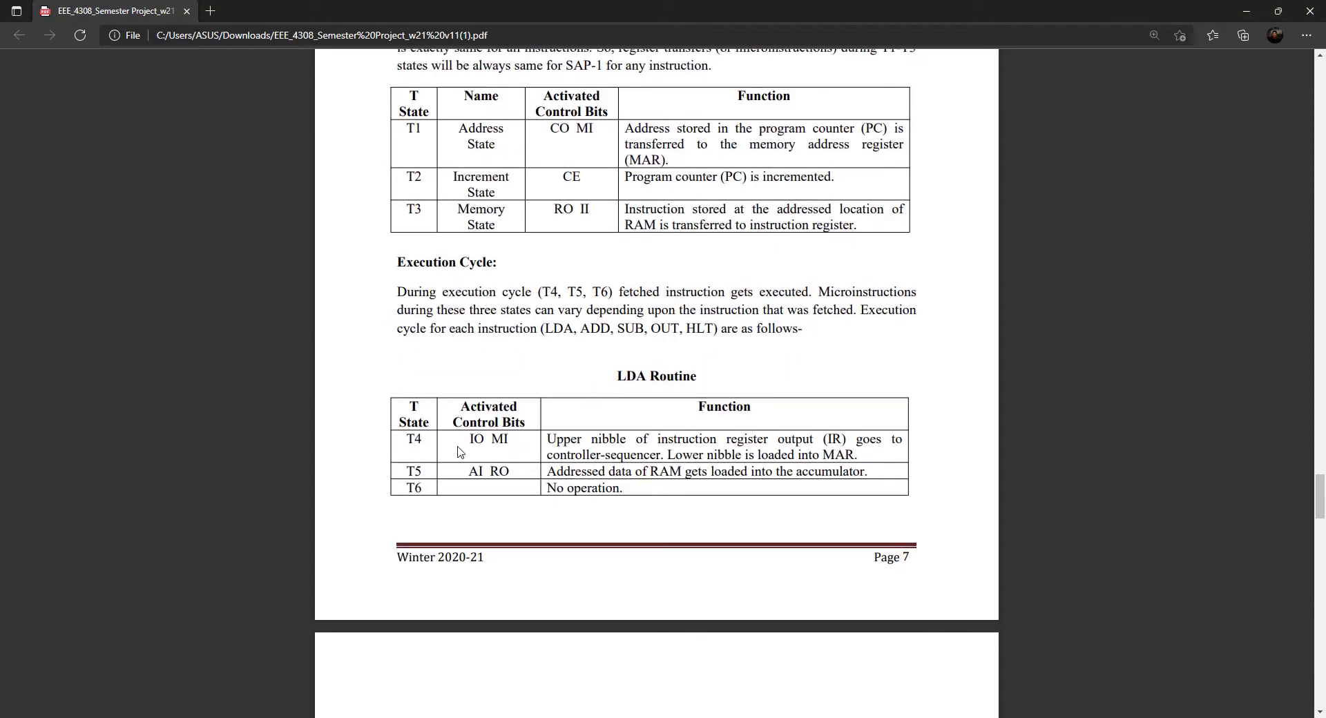
scroll(592, 509, down, 4)
scroll(623, 528, down, 6)
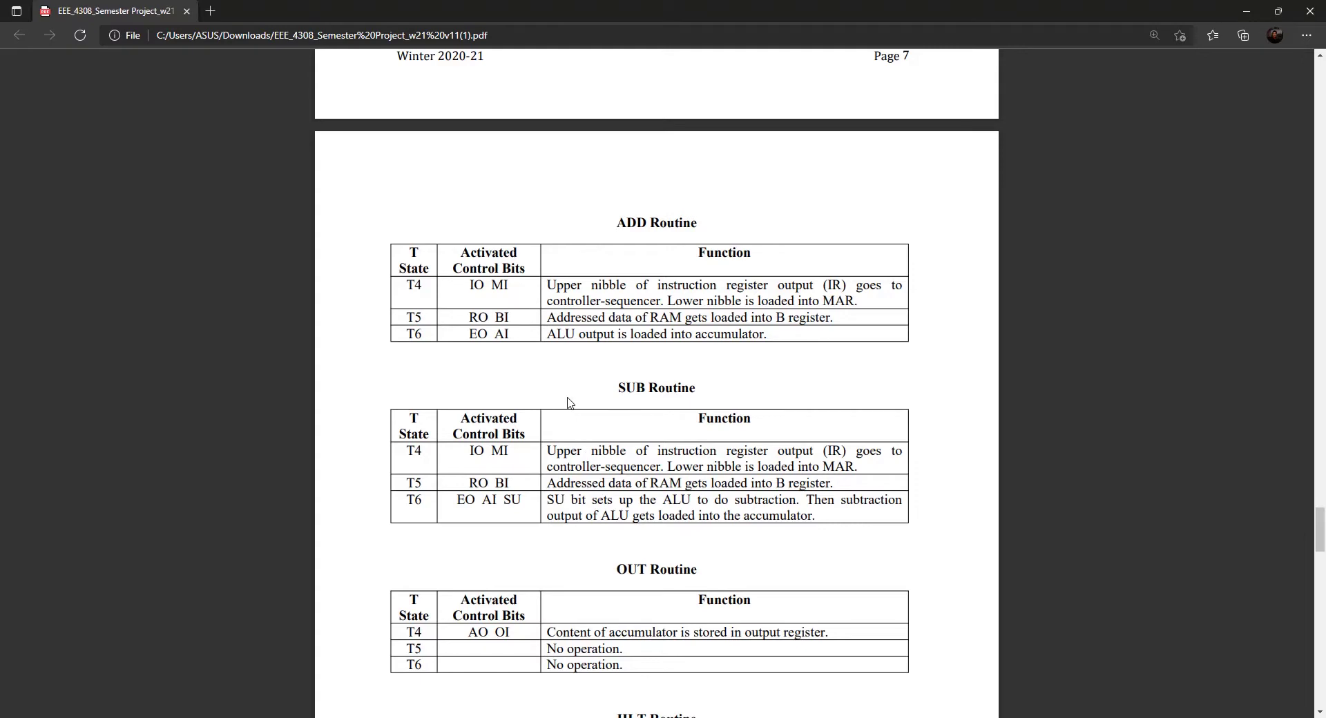
scroll(568, 403, up, 5)
scroll(568, 399, down, 1)
scroll(580, 375, up, 1)
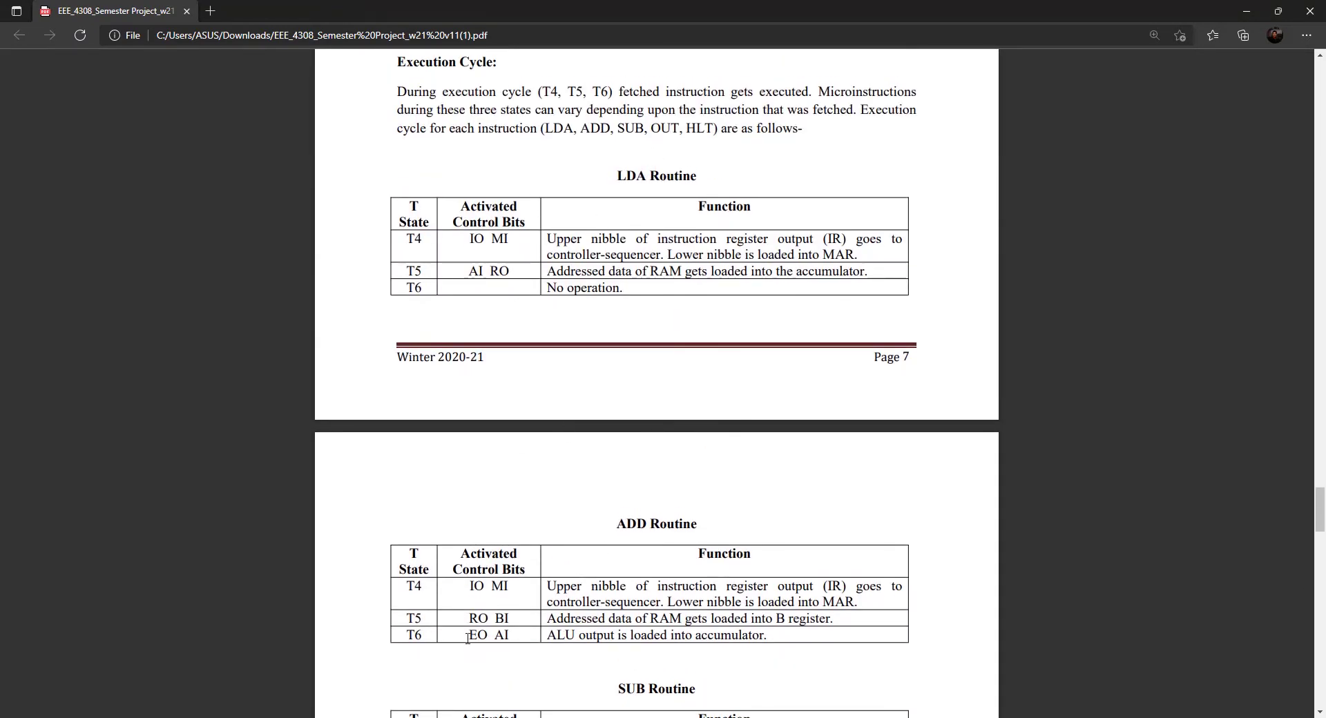
scroll(467, 637, down, 3)
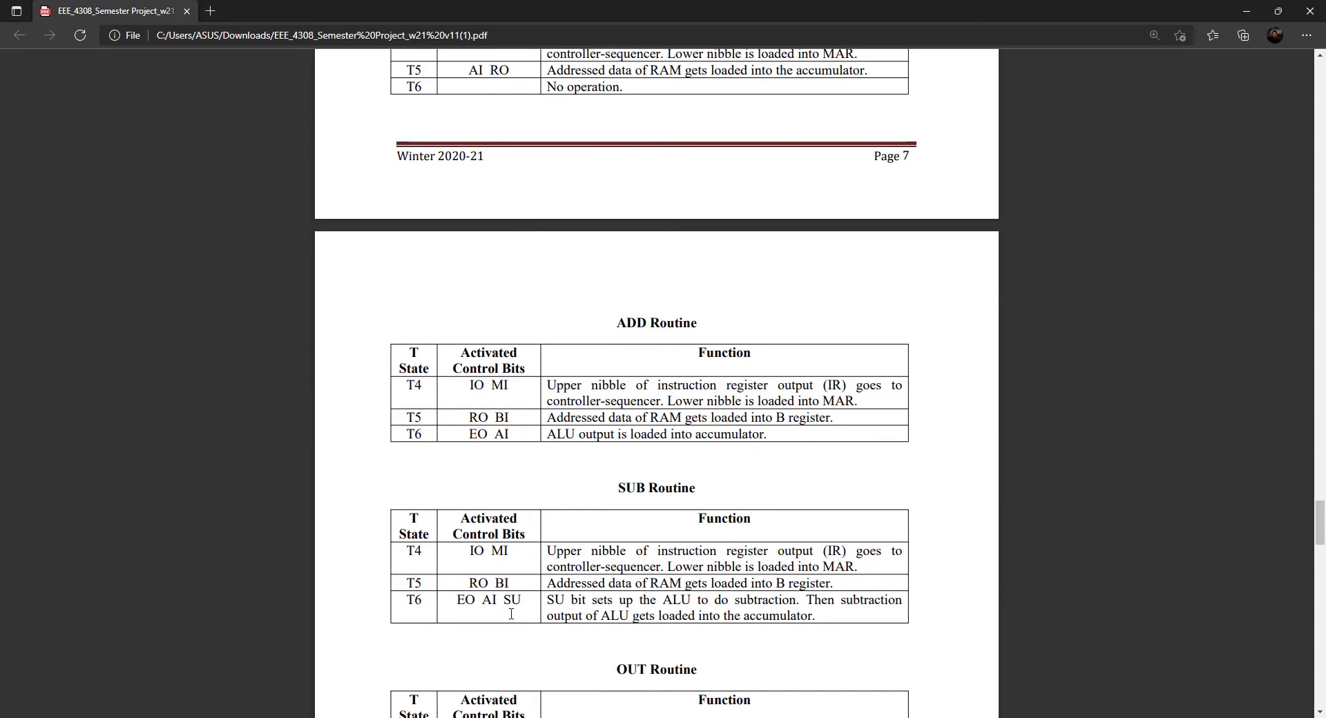
Switch back to the 6 State schematic and trace the inputs of gates U33 to U36 driving the AI output
mouse_move(698, 708)
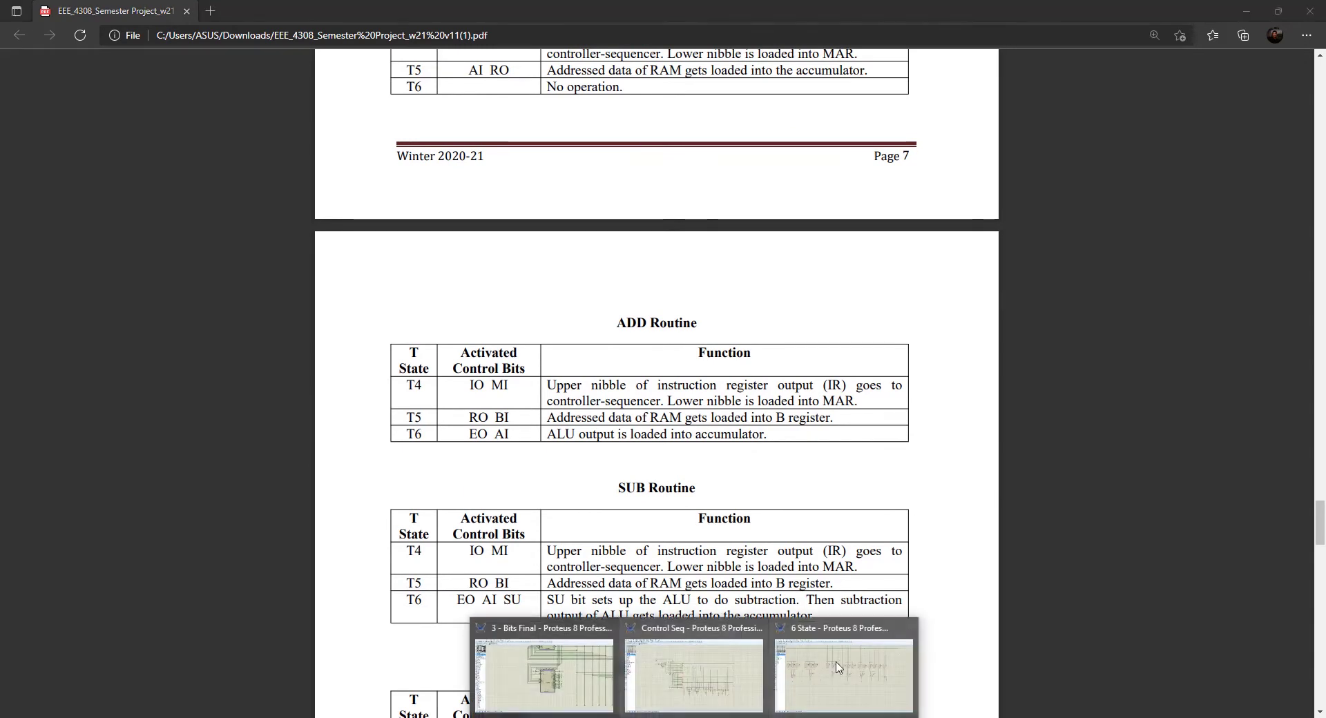
click(839, 628)
scroll(734, 379, down, 3)
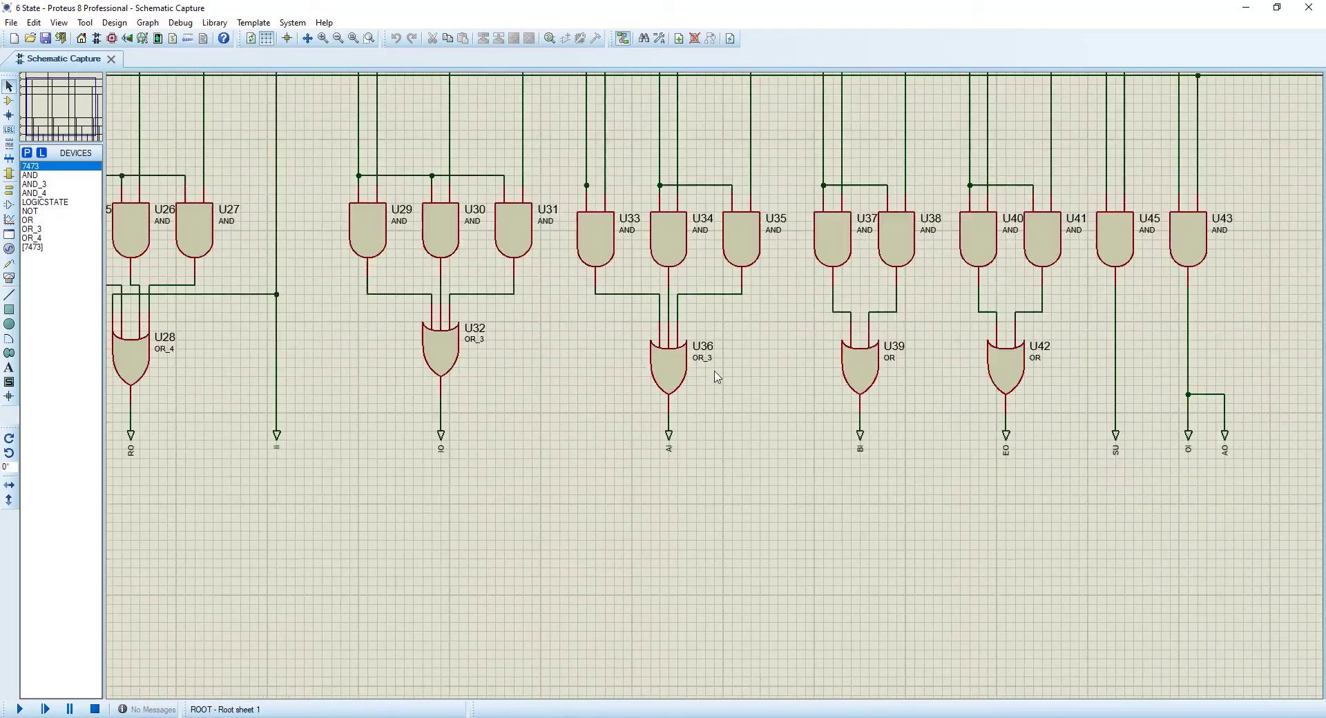
scroll(660, 148, down, 1)
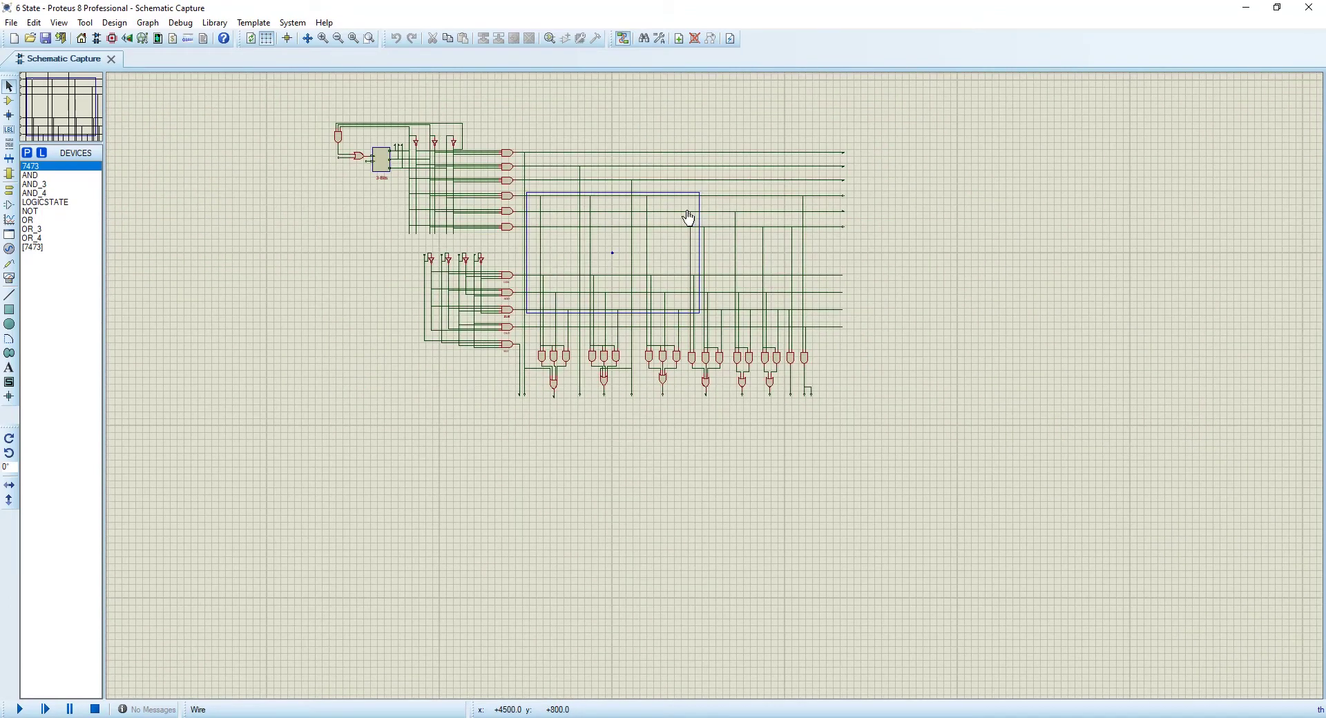
scroll(715, 393, up, 2)
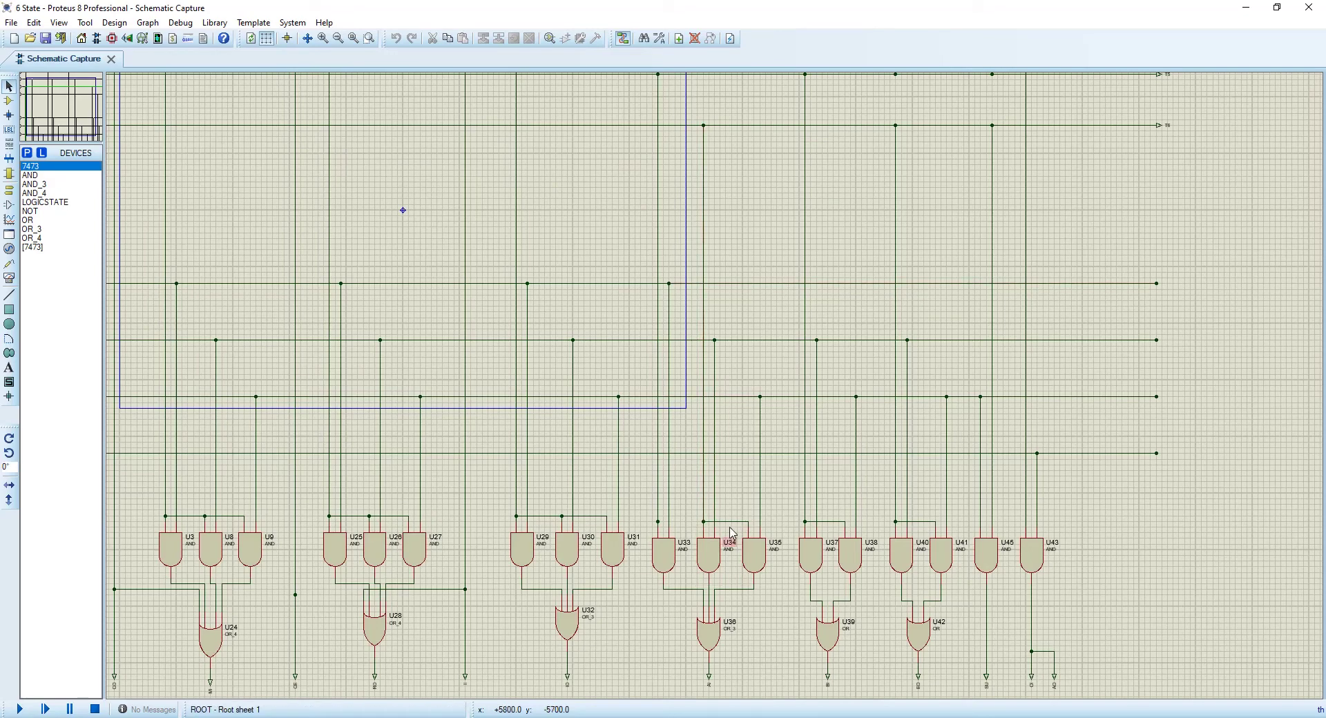
scroll(755, 548, up, 1)
scroll(717, 393, down, 3)
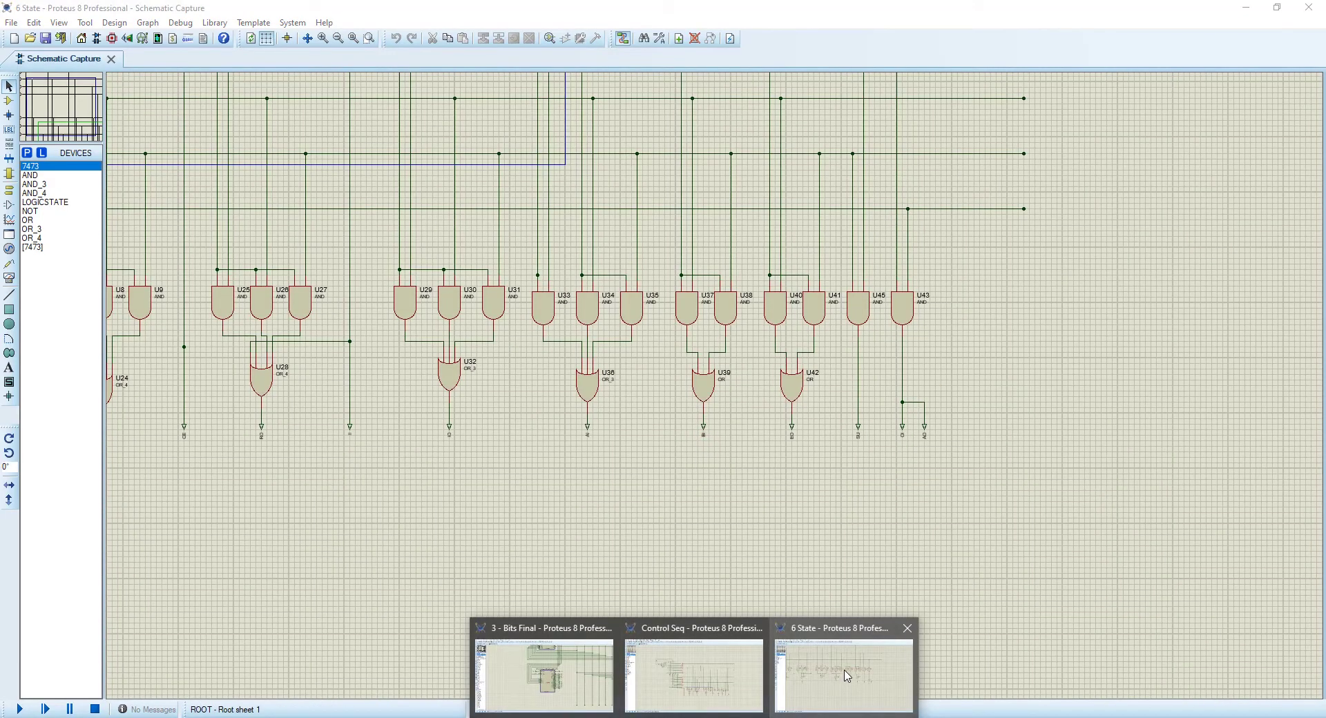
Return to the project PDF and check the T5 and T6 control bits of the routines, continuing to the OUT Routine table
click(790, 702)
key(alt+Tab)
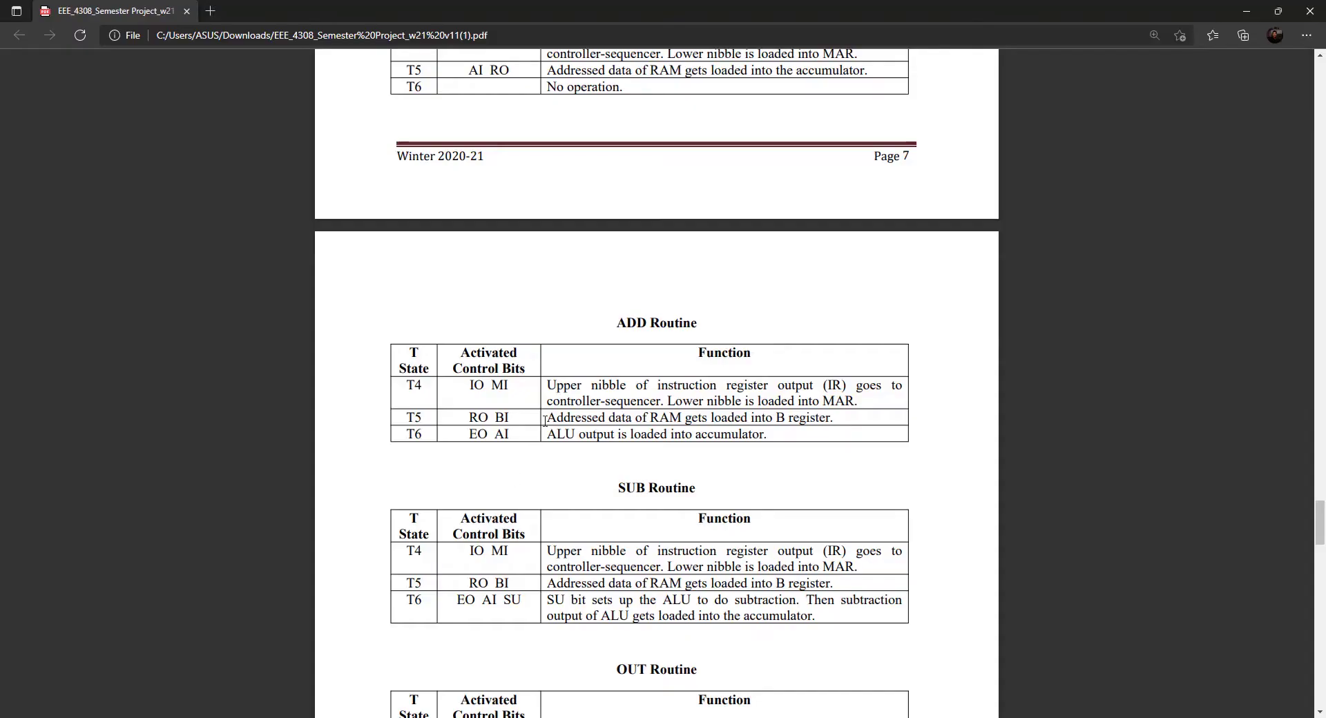
scroll(539, 422, up, 2)
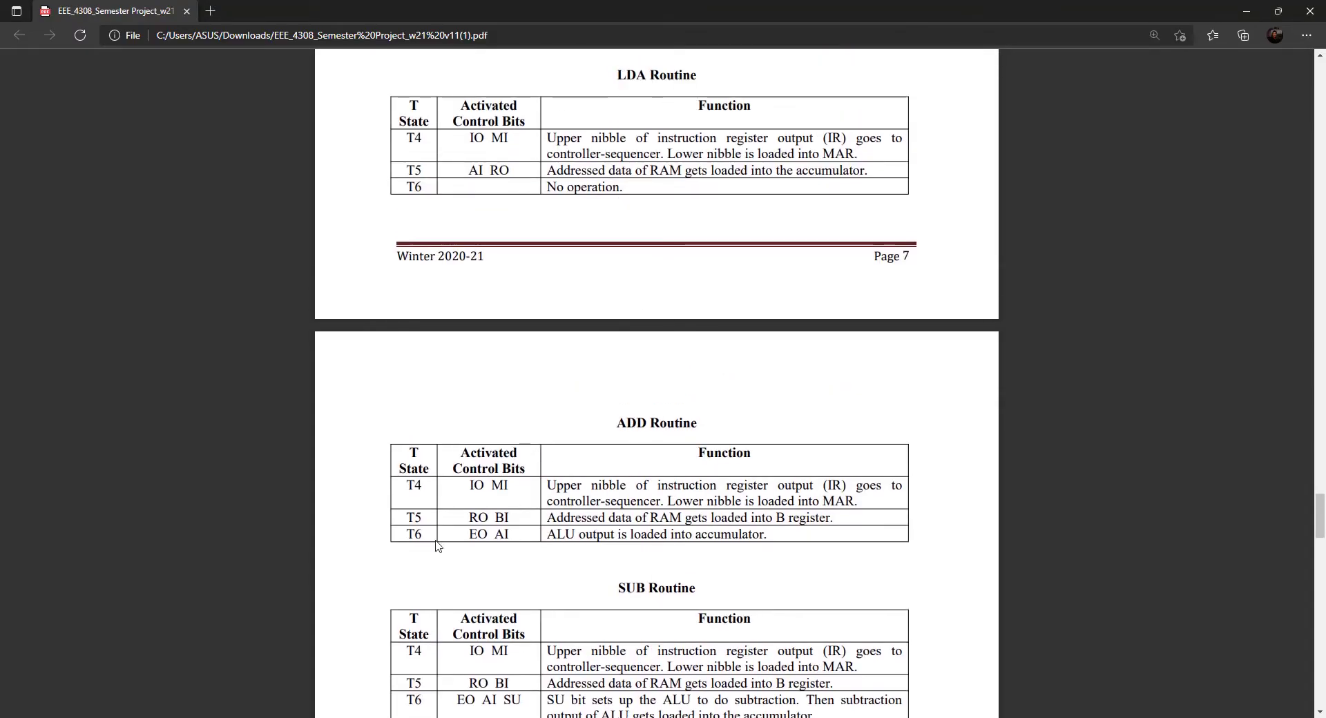
scroll(461, 531, down, 2)
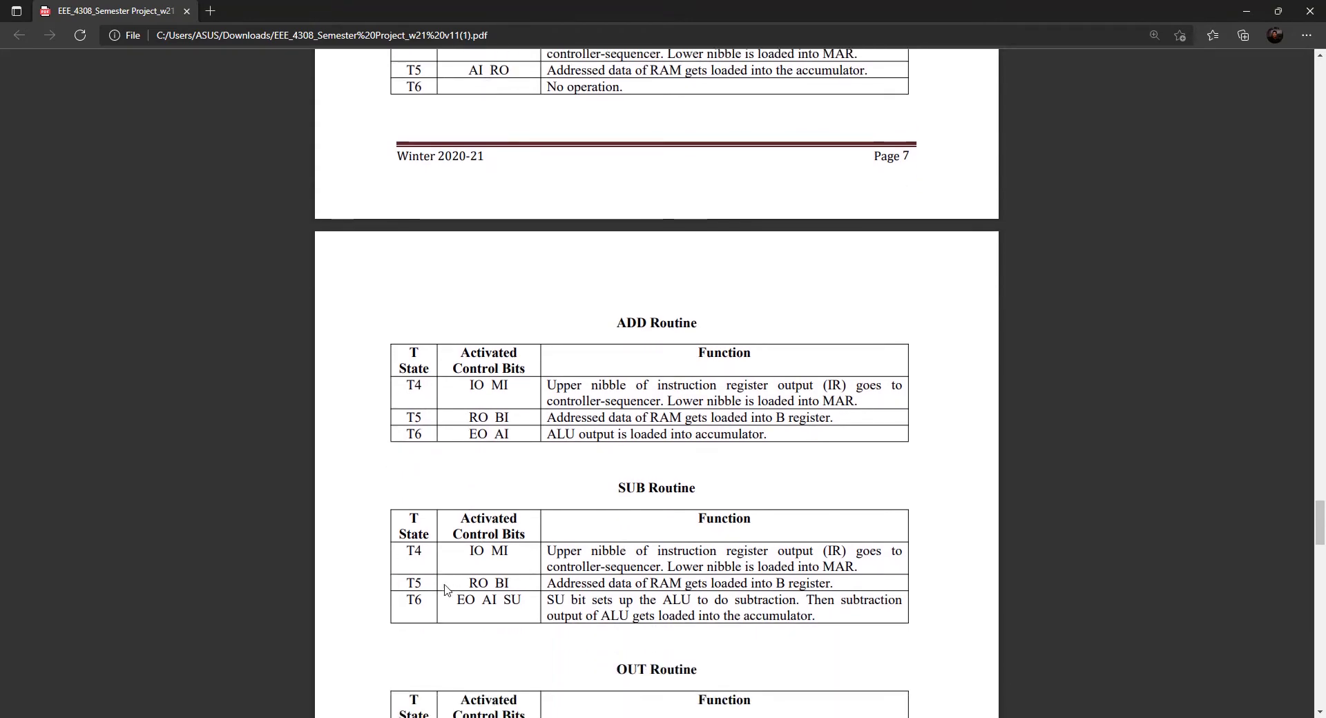
scroll(445, 589, down, 4)
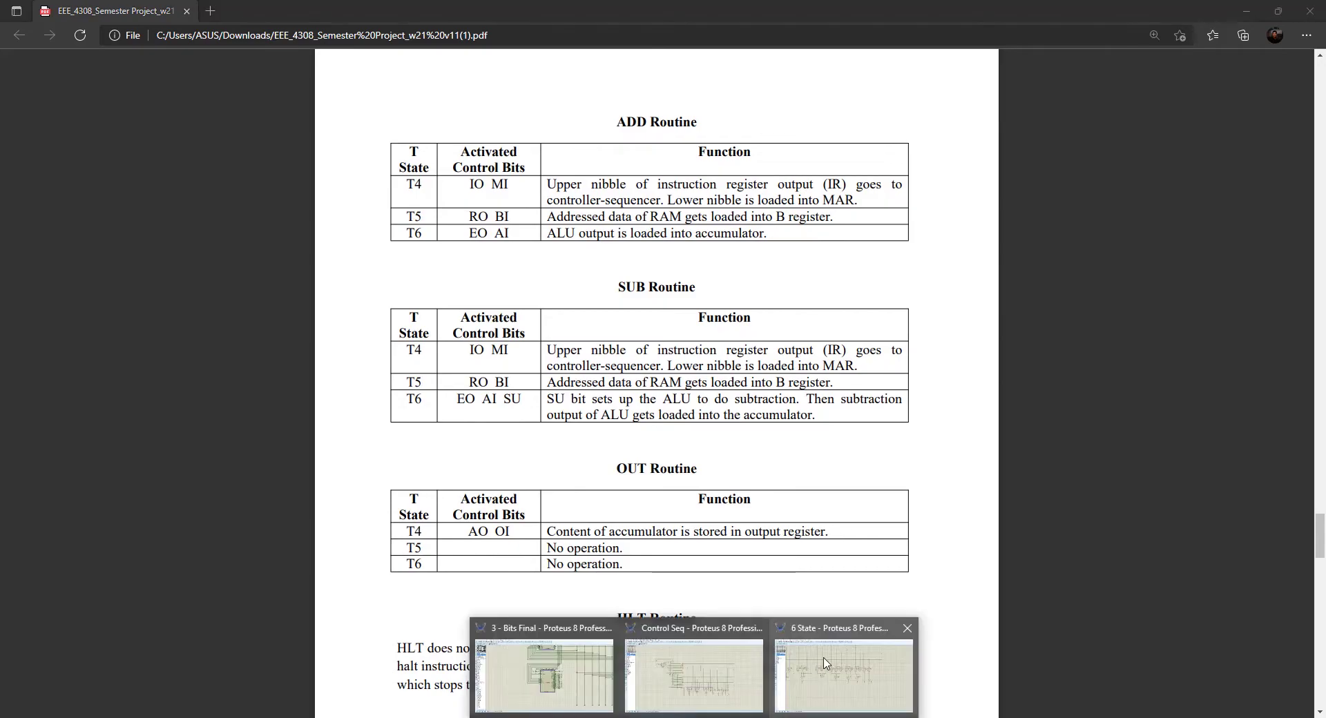
Switch back to the 6 State schematic and trace the inputs of gates U37 to U42 driving the BI and EO outputs
click(837, 649)
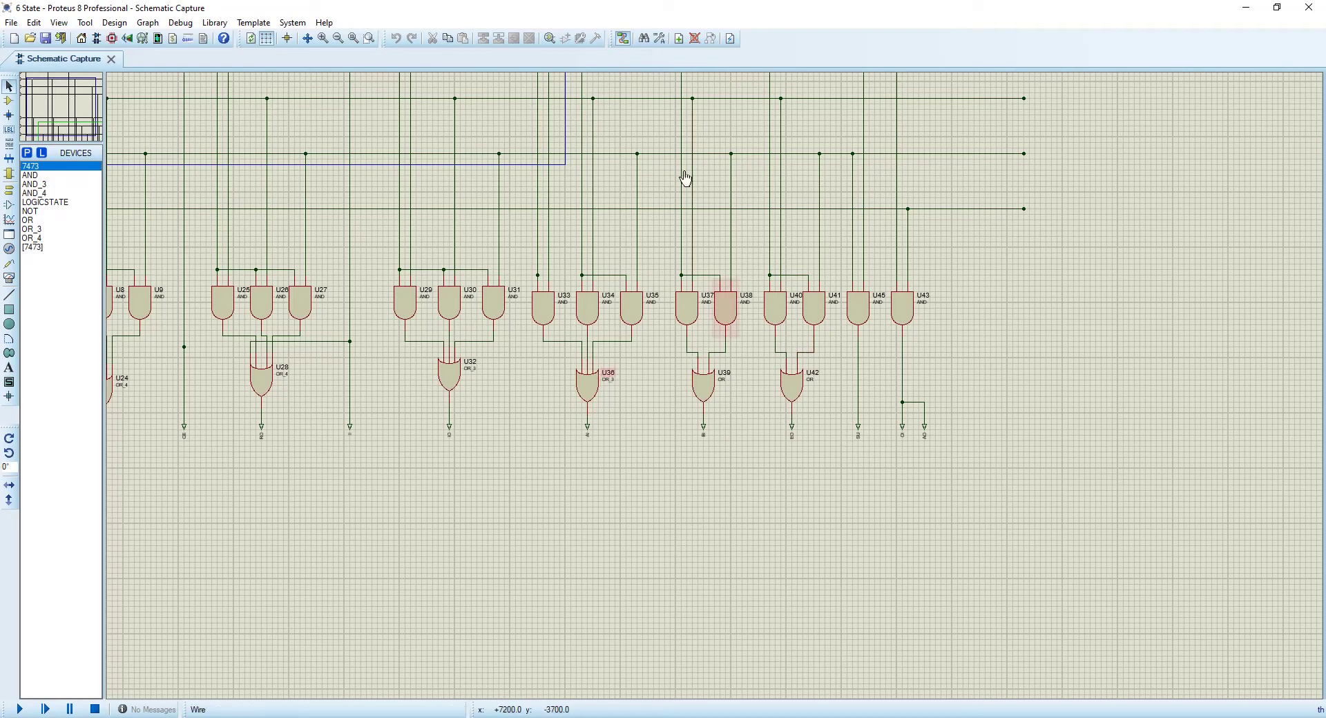
scroll(695, 207, down, 2)
scroll(702, 260, up, 2)
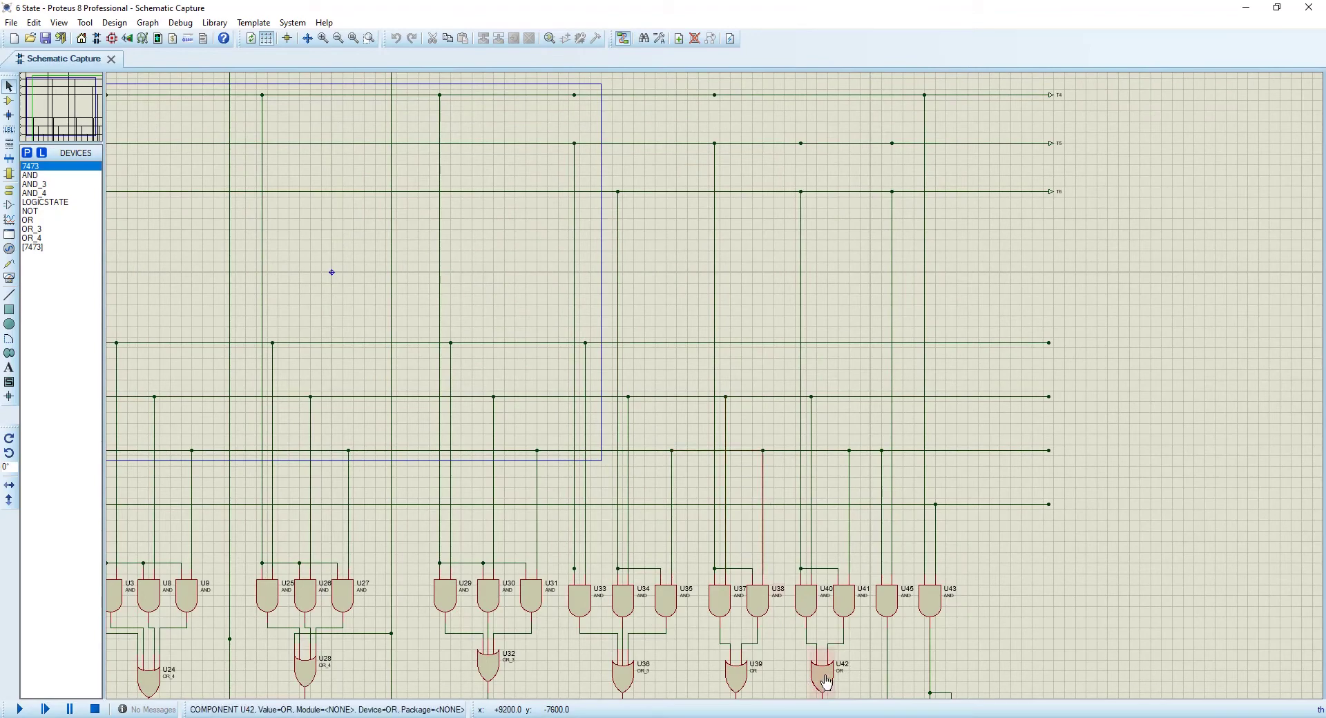
scroll(825, 675, up, 1)
scroll(711, 395, down, 2)
scroll(711, 395, up, 2)
scroll(720, 419, down, 3)
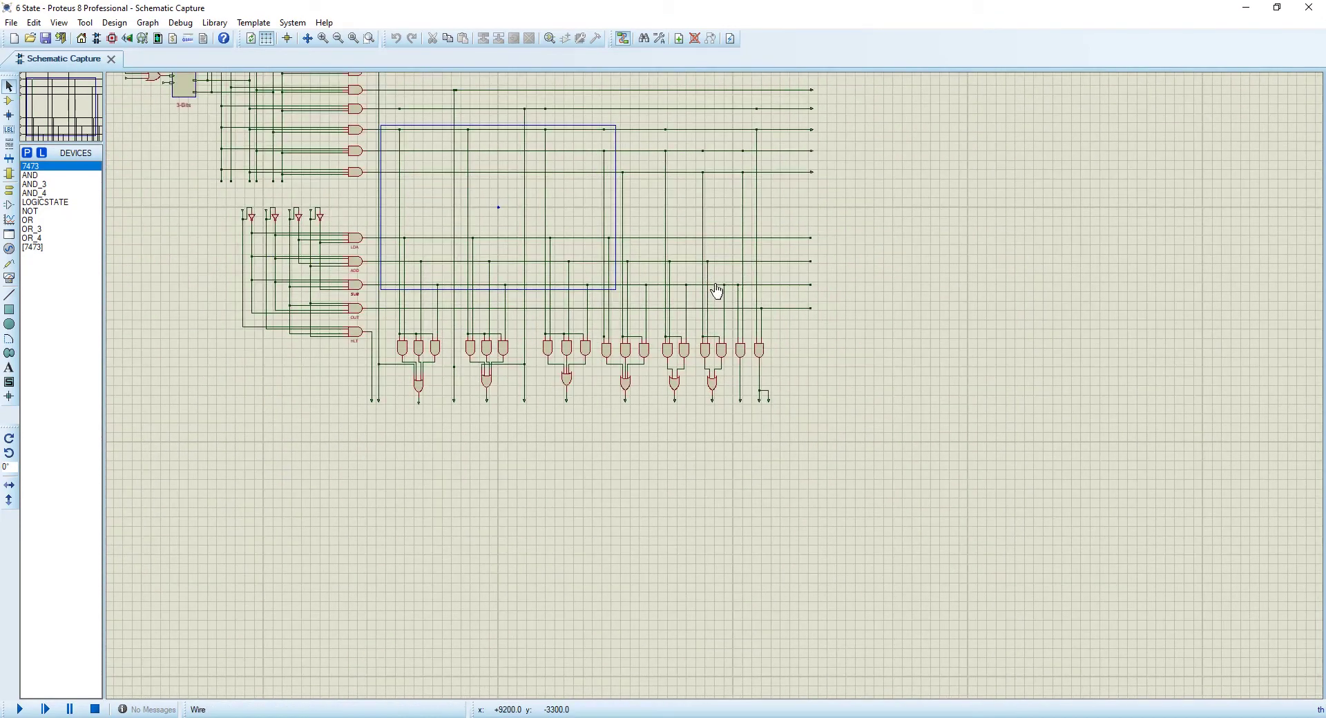
scroll(717, 291, up, 2)
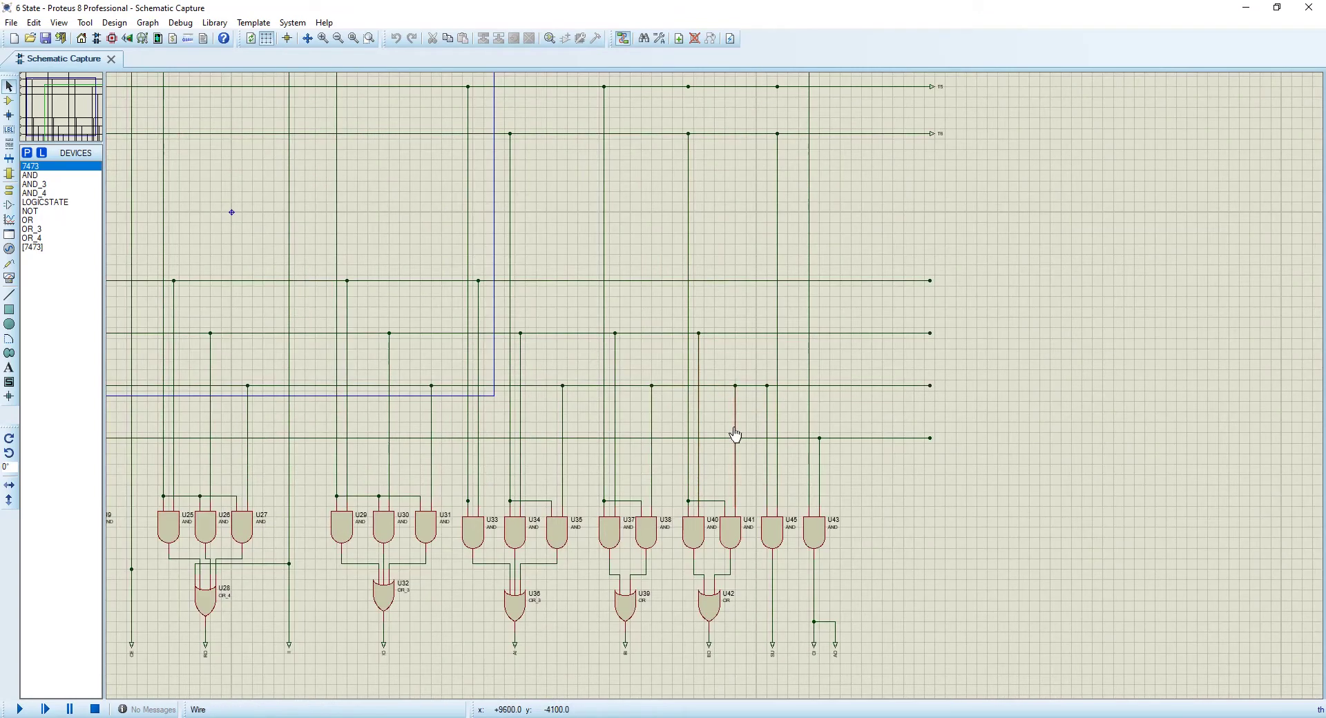
Trace the SU output through AND gate U45 back to its T-state and SUB instruction lines
scroll(777, 625, up, 1)
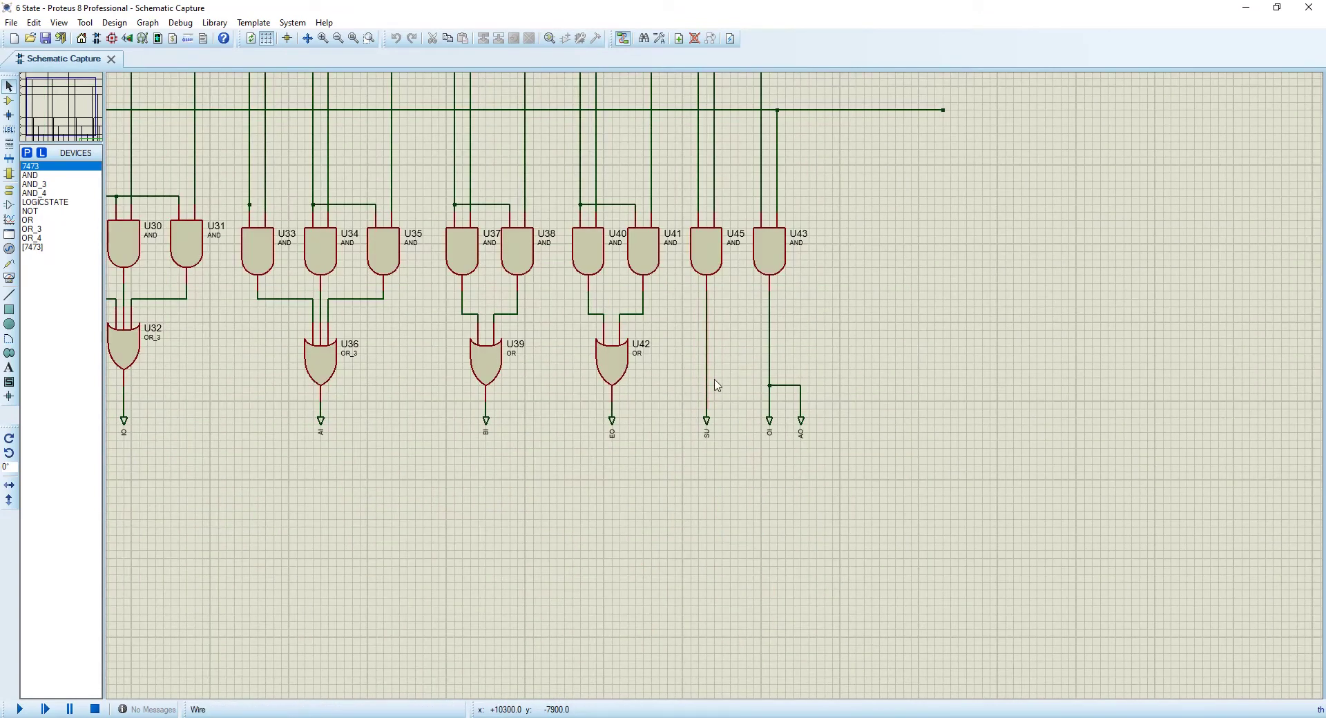
scroll(712, 377, down, 2)
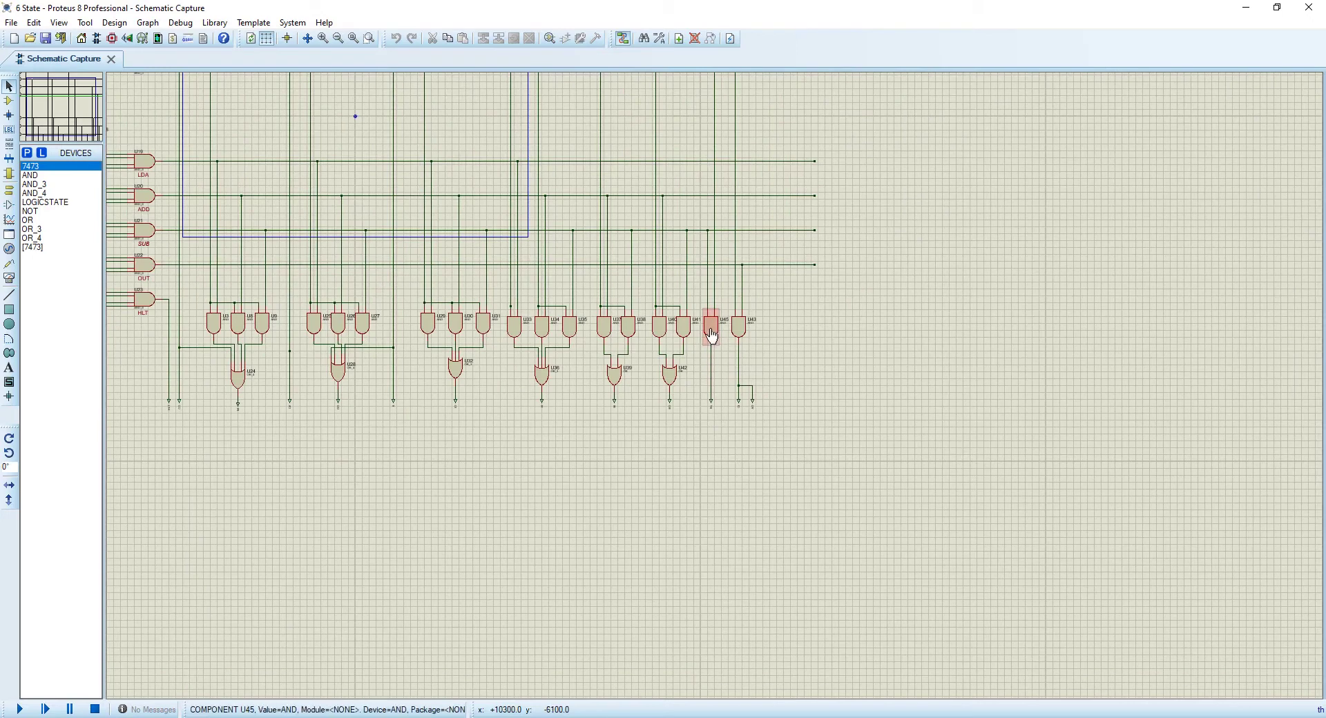
scroll(705, 245, up, 1)
scroll(710, 255, down, 1)
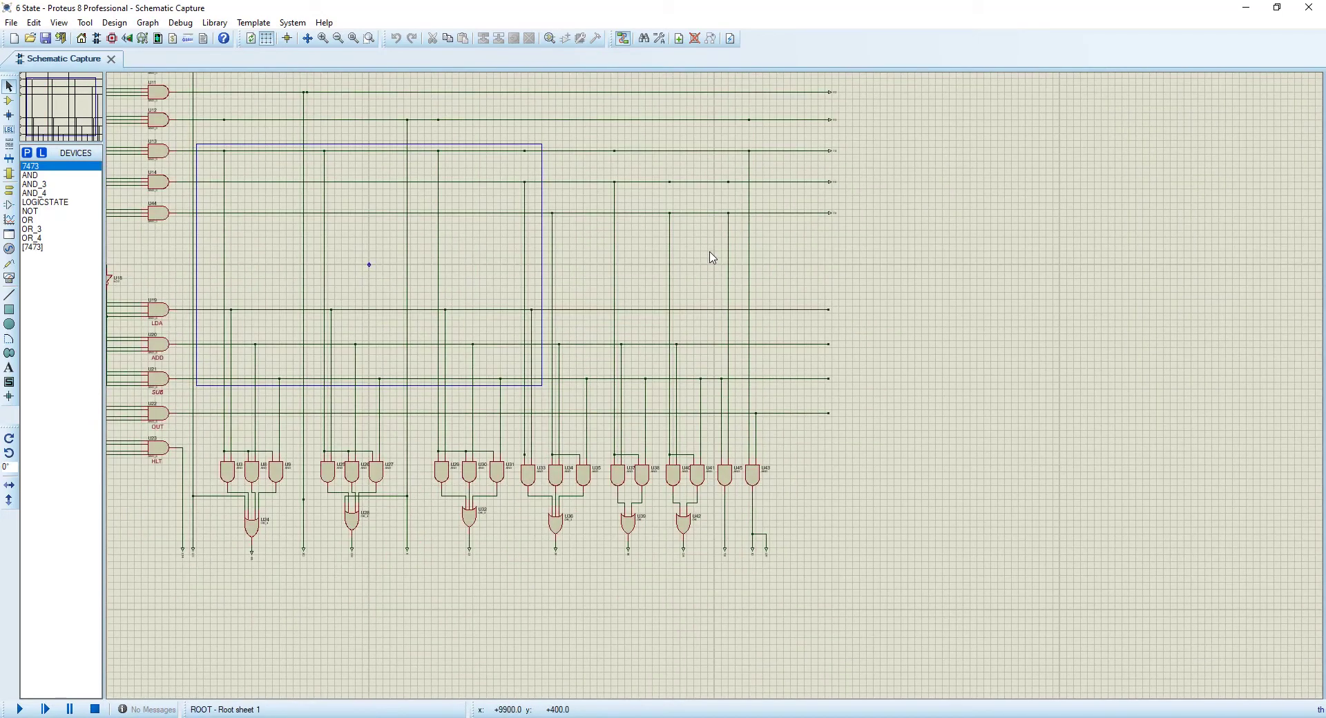
scroll(732, 385, up, 1)
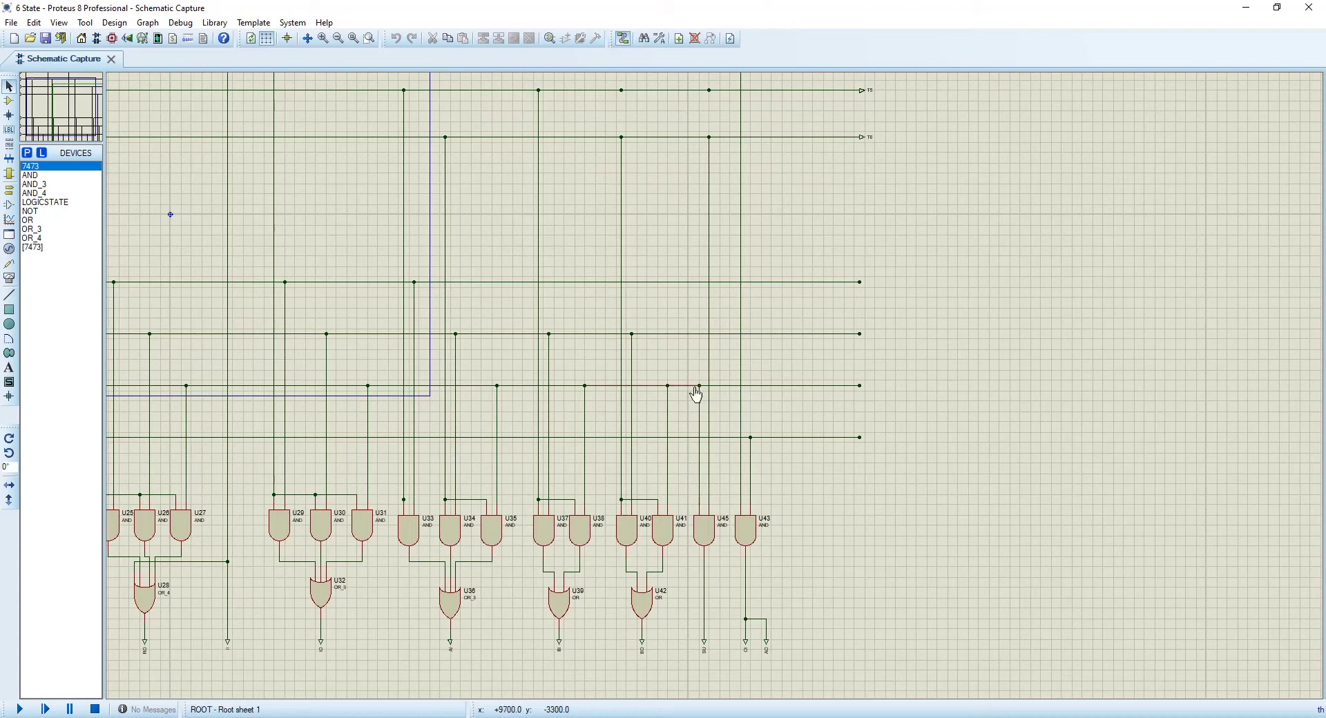
Examine AND gate U43 driving OI and AO, and trace its inputs back to their T-state and OUT lines
scroll(749, 552, up, 2)
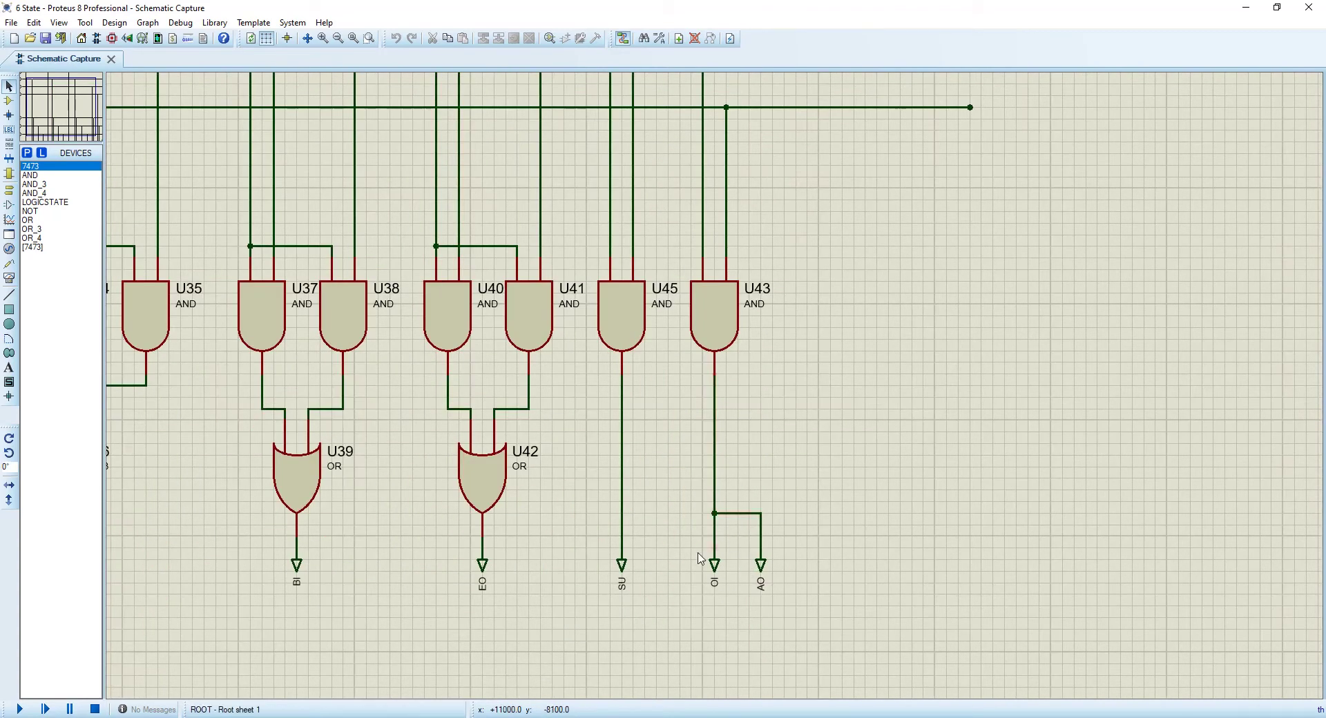
scroll(748, 409, down, 2)
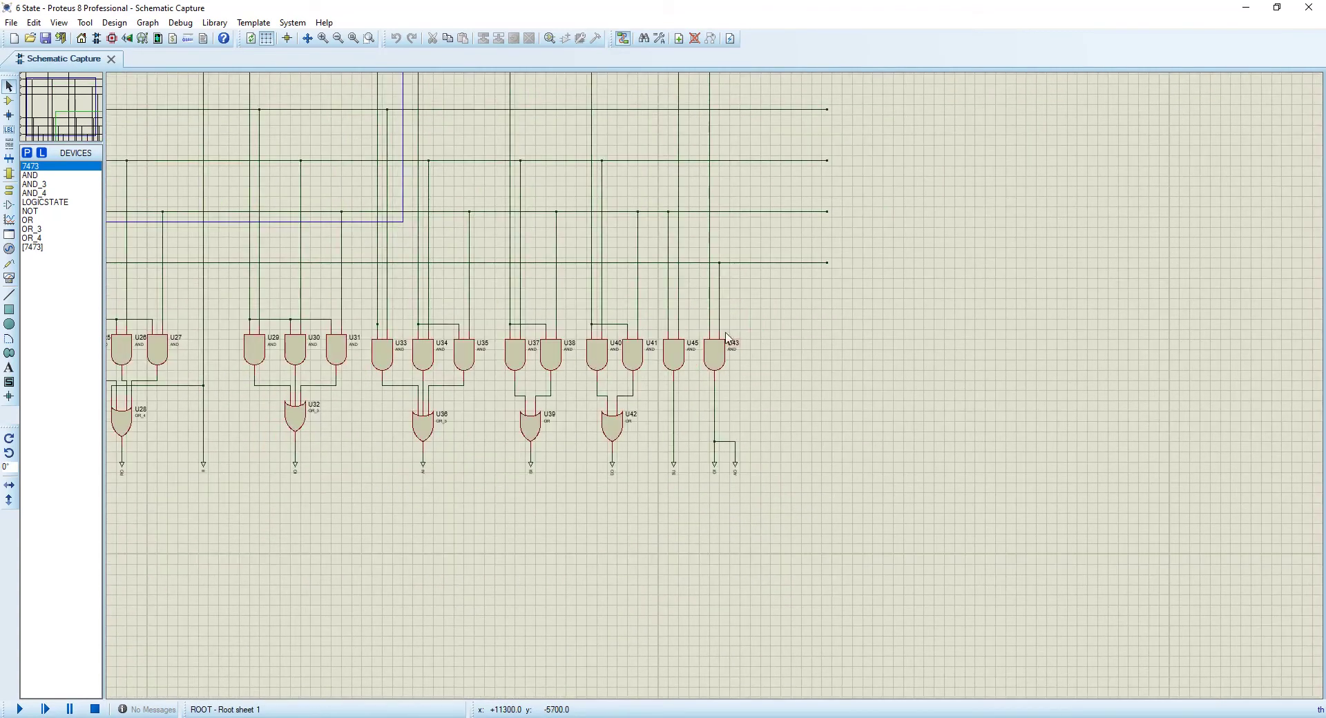
scroll(724, 293, down, 1)
scroll(710, 221, down, 1)
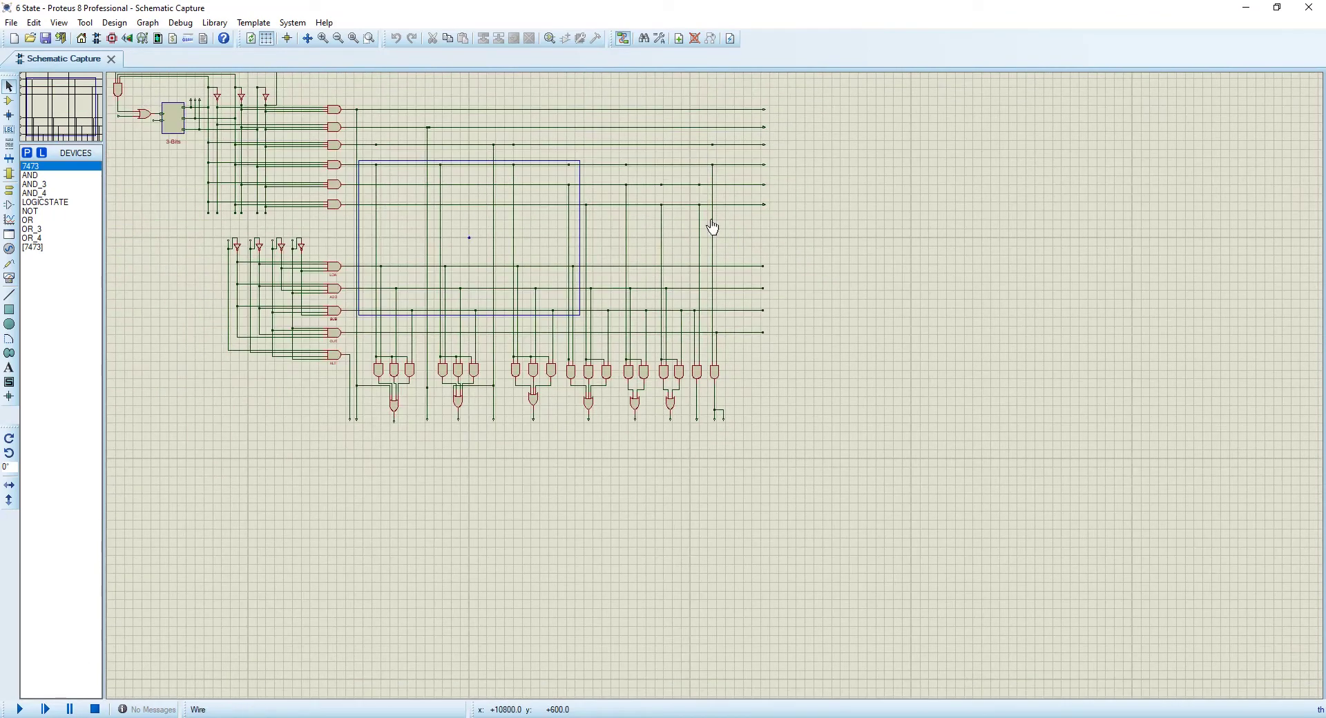
scroll(716, 392, up, 1)
scroll(715, 393, down, 1)
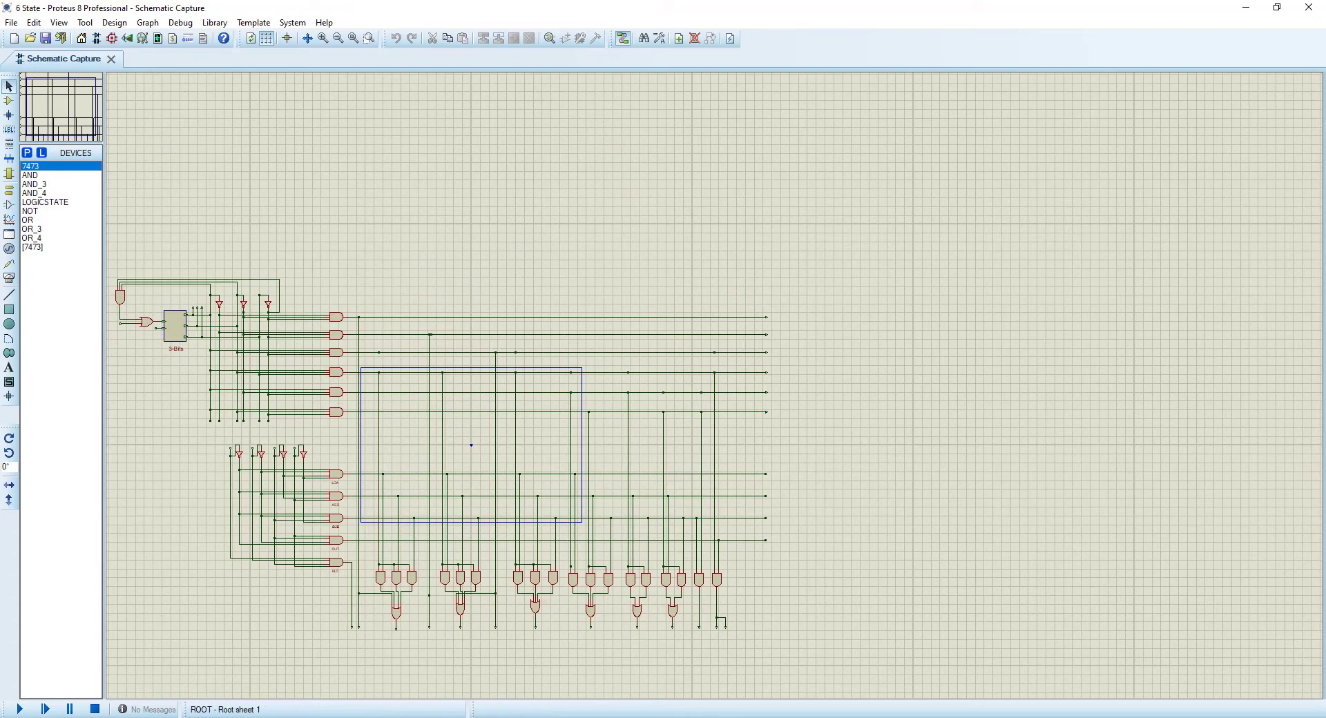
View the whole controller sequencer in the Control Seq design and return to the Fetch Cycle table in the project PDF
click(699, 666)
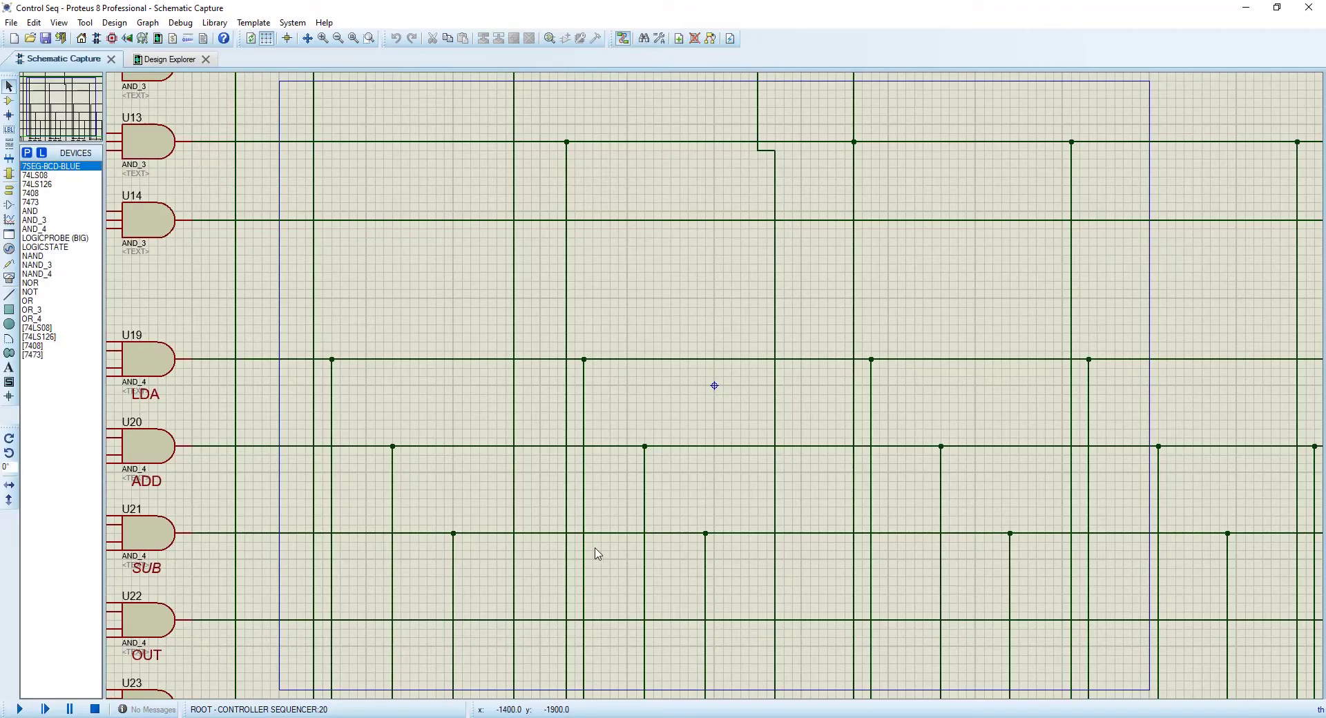
key(F7)
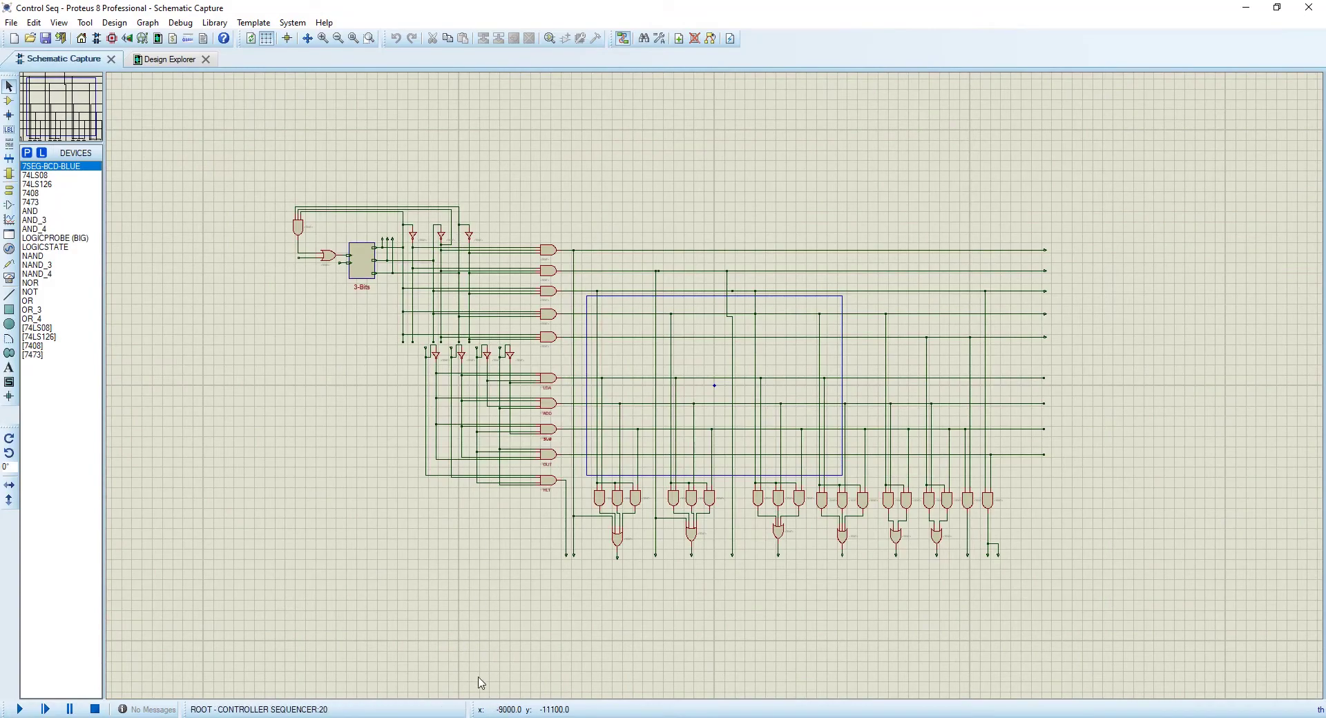
key(alt+Tab)
scroll(523, 365, up, 6)
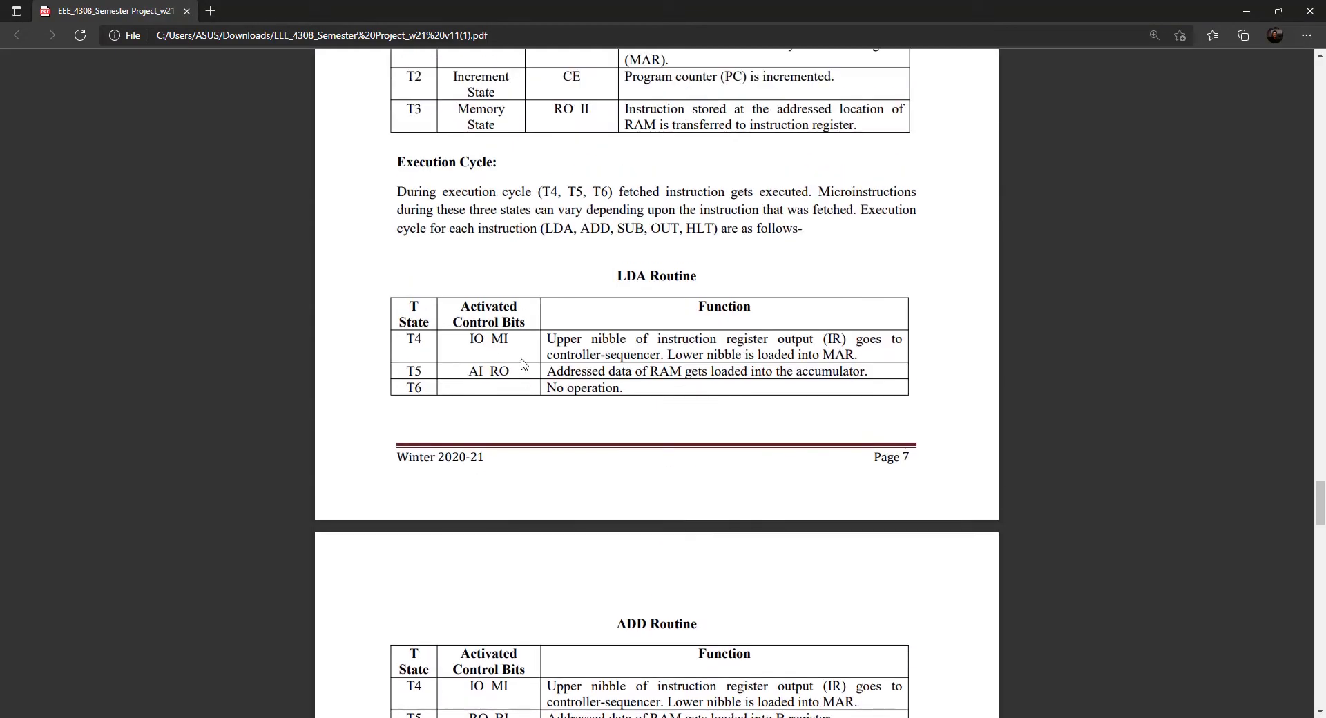
scroll(523, 364, up, 3)
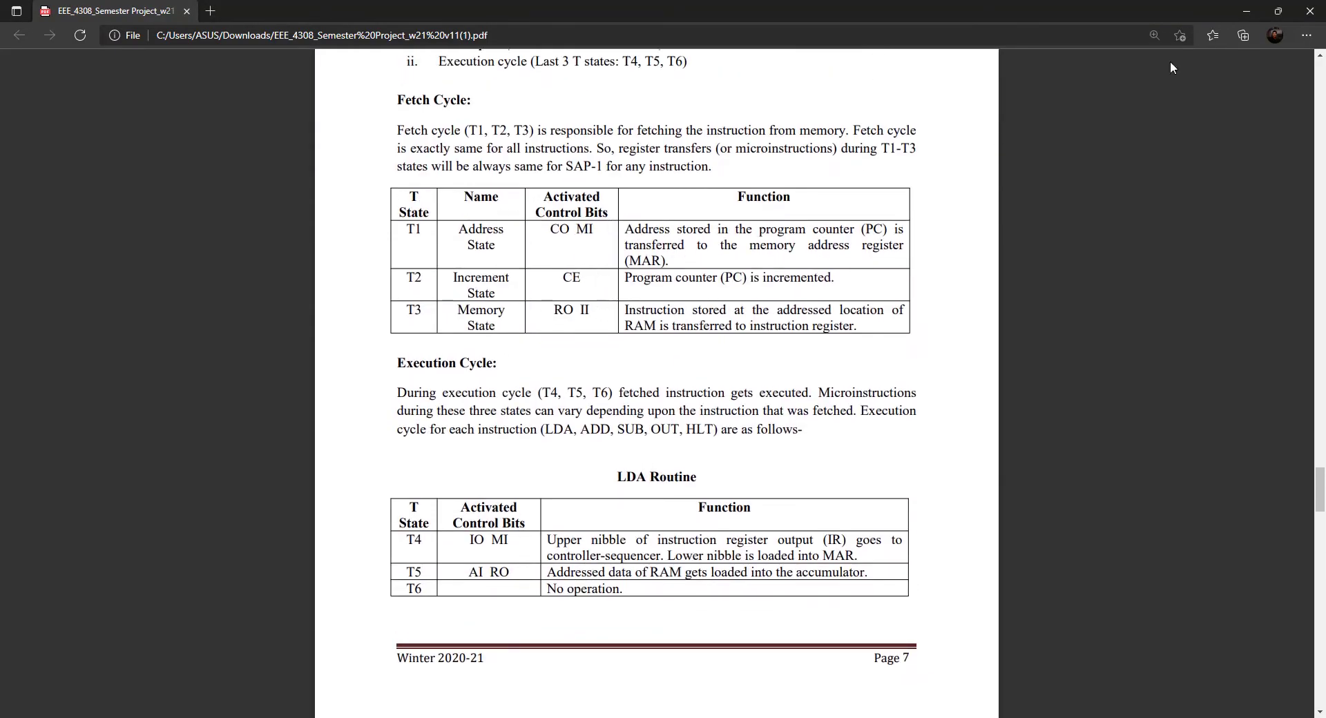
Draw a red bracket beside the Fetch Cycle table joining the T2 and T3 rows
mouse_move(1168, 67)
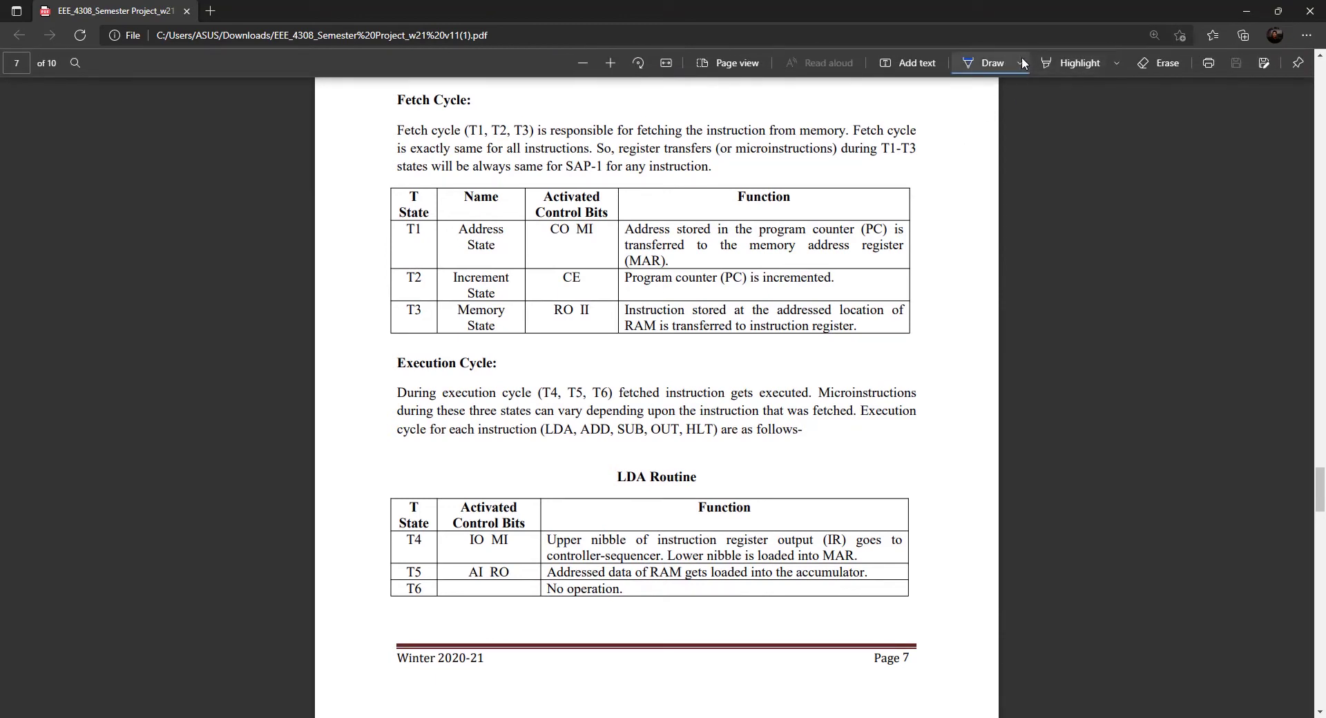
click(1021, 64)
click(898, 144)
mouse_move(352, 282)
mouse_down()
mouse_move(355, 317)
mouse_move(391, 318)
mouse_up()
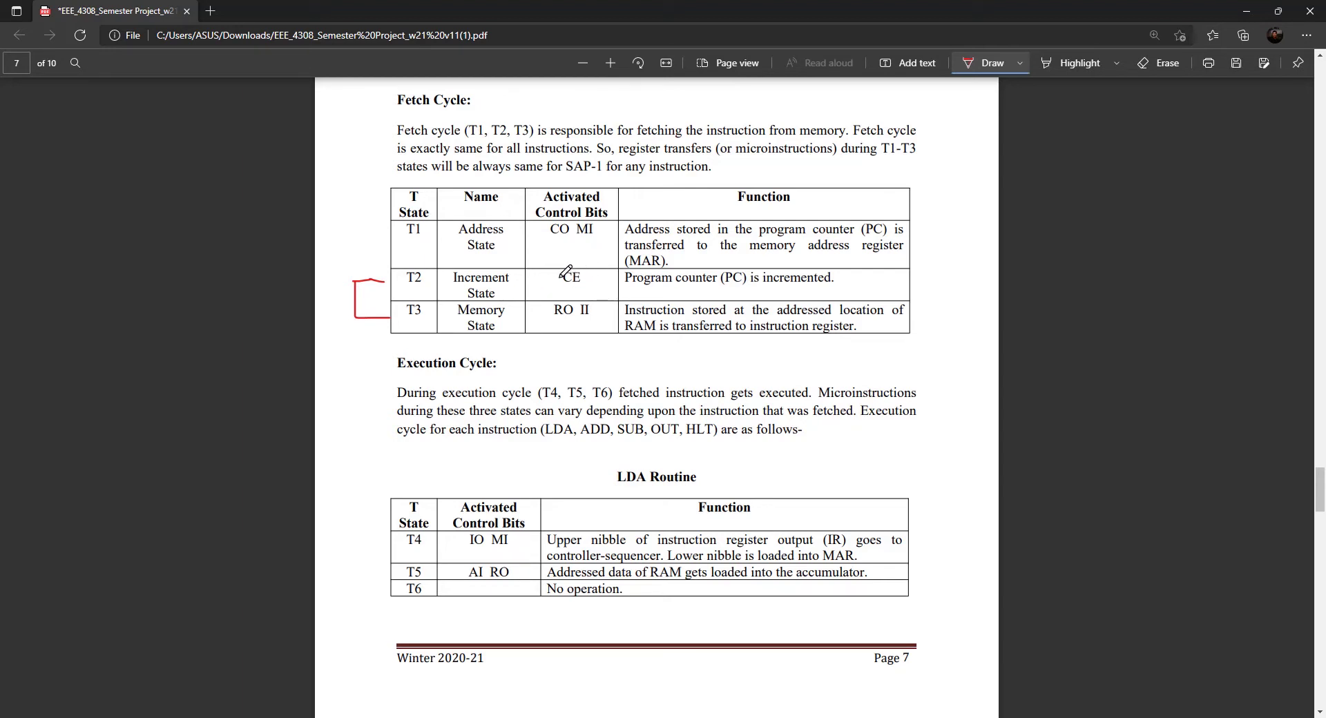
Review the activated control bits in the LDA and ADD routine tables of the PDF
scroll(560, 373, down, 5)
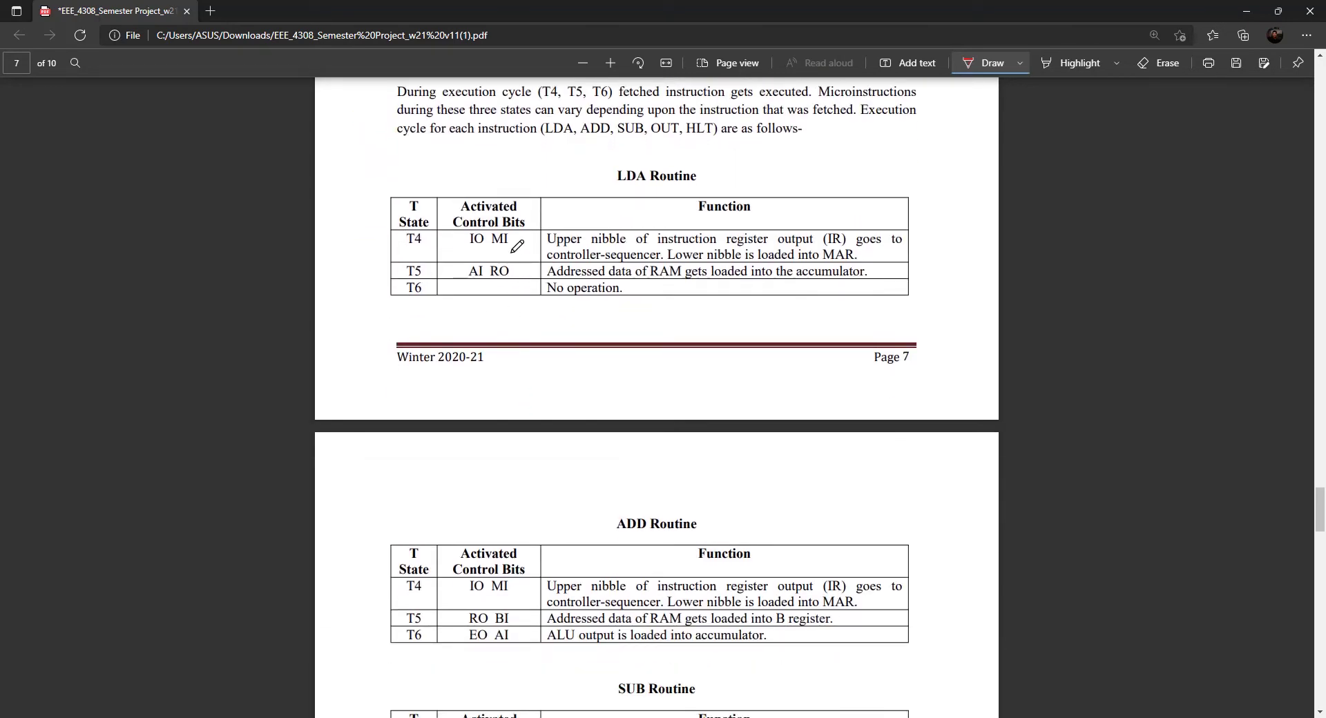
scroll(520, 252, down, 5)
scroll(664, 675, up, 6)
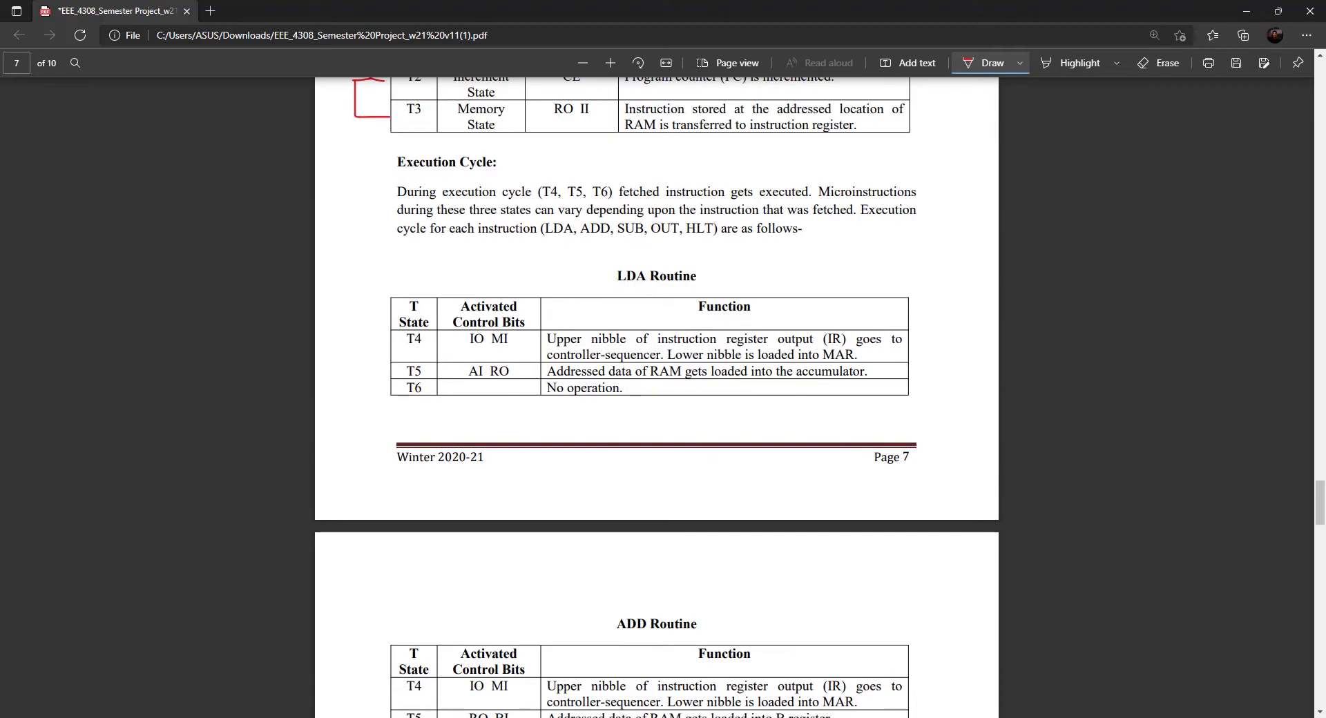
Switch to the Control Seq schematic and examine the 3-Bits counter, its reset gates U50 and U51, and the state decoding gates
click(703, 671)
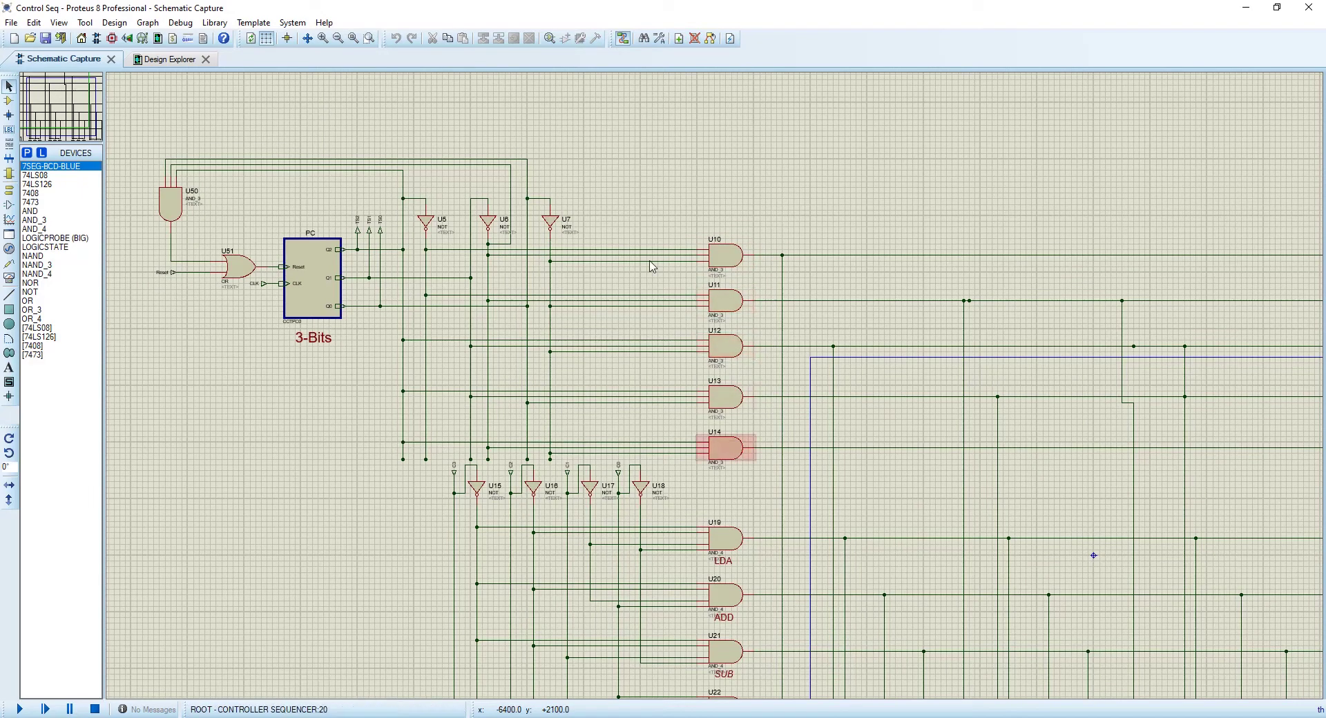
scroll(386, 233, up, 2)
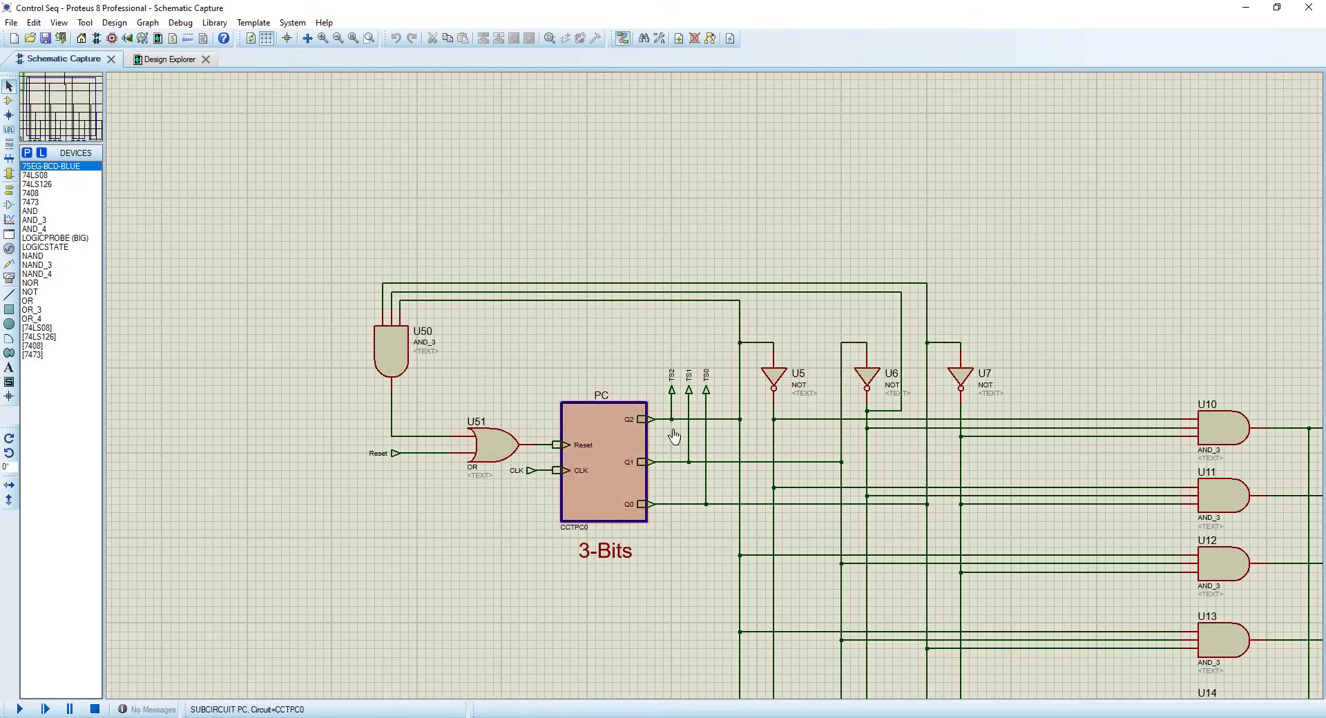
scroll(674, 437, down, 1)
scroll(811, 552, up, 1)
scroll(702, 393, down, 1)
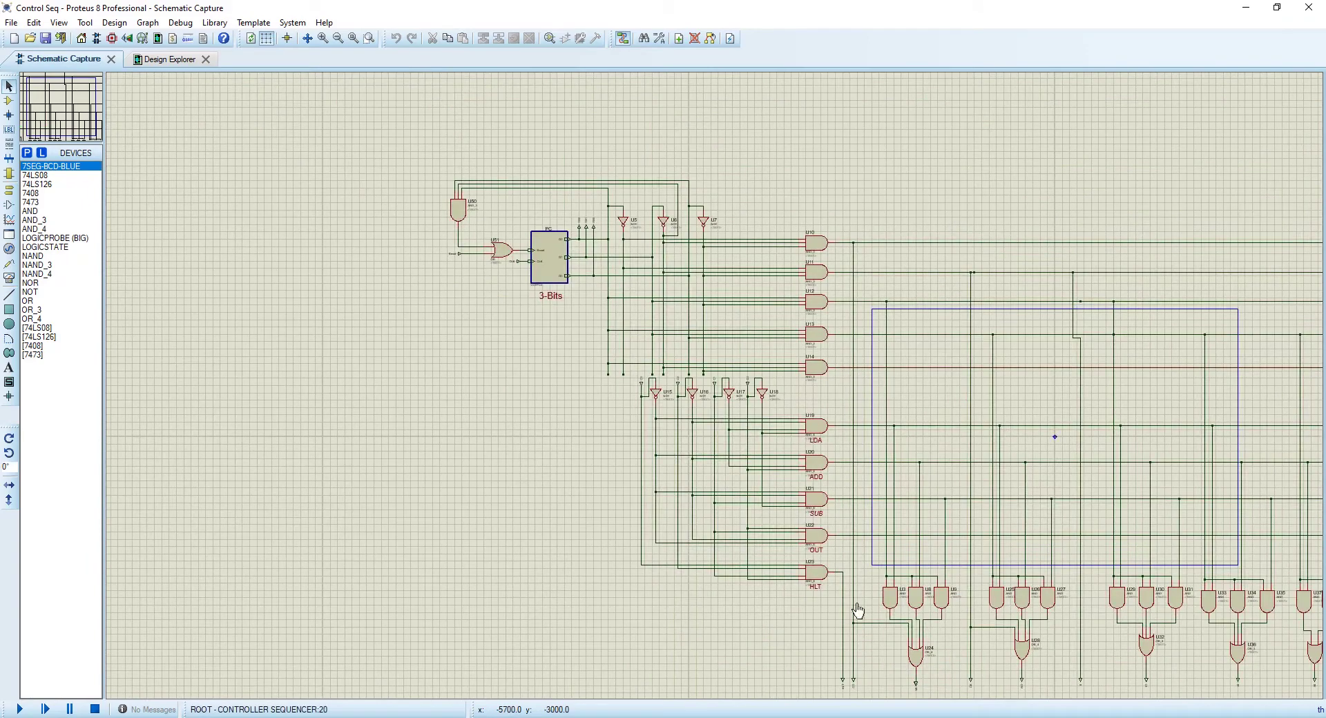
Trace the first state line down to the CO output and gate U24 driving MI
scroll(847, 656, up, 1)
scroll(710, 408, down, 3)
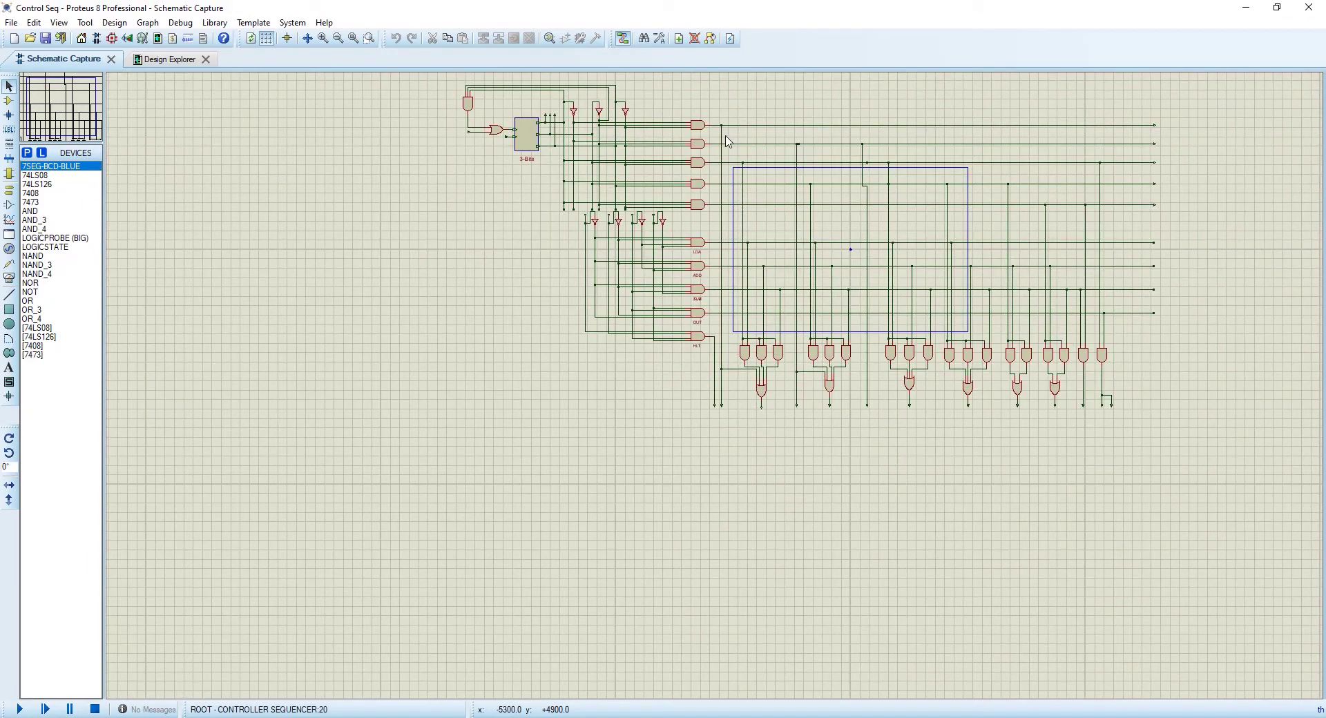
scroll(758, 391, up, 3)
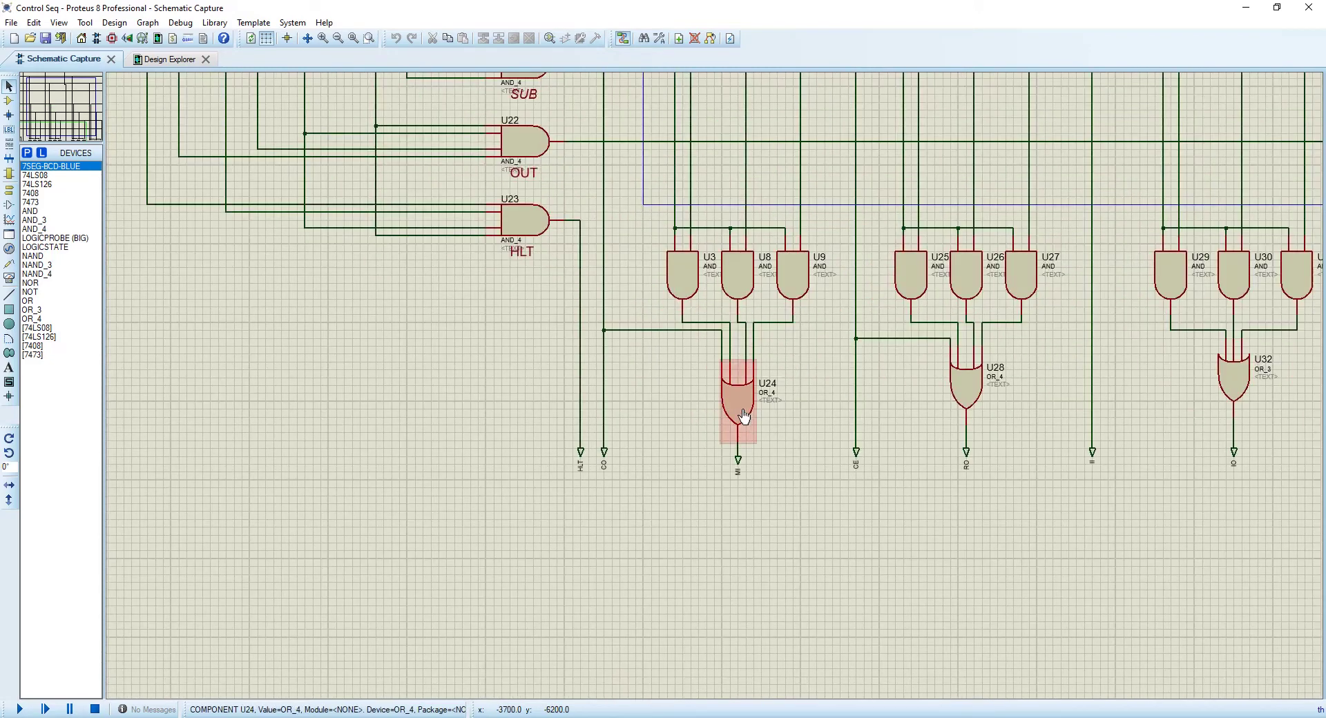
scroll(694, 297, down, 3)
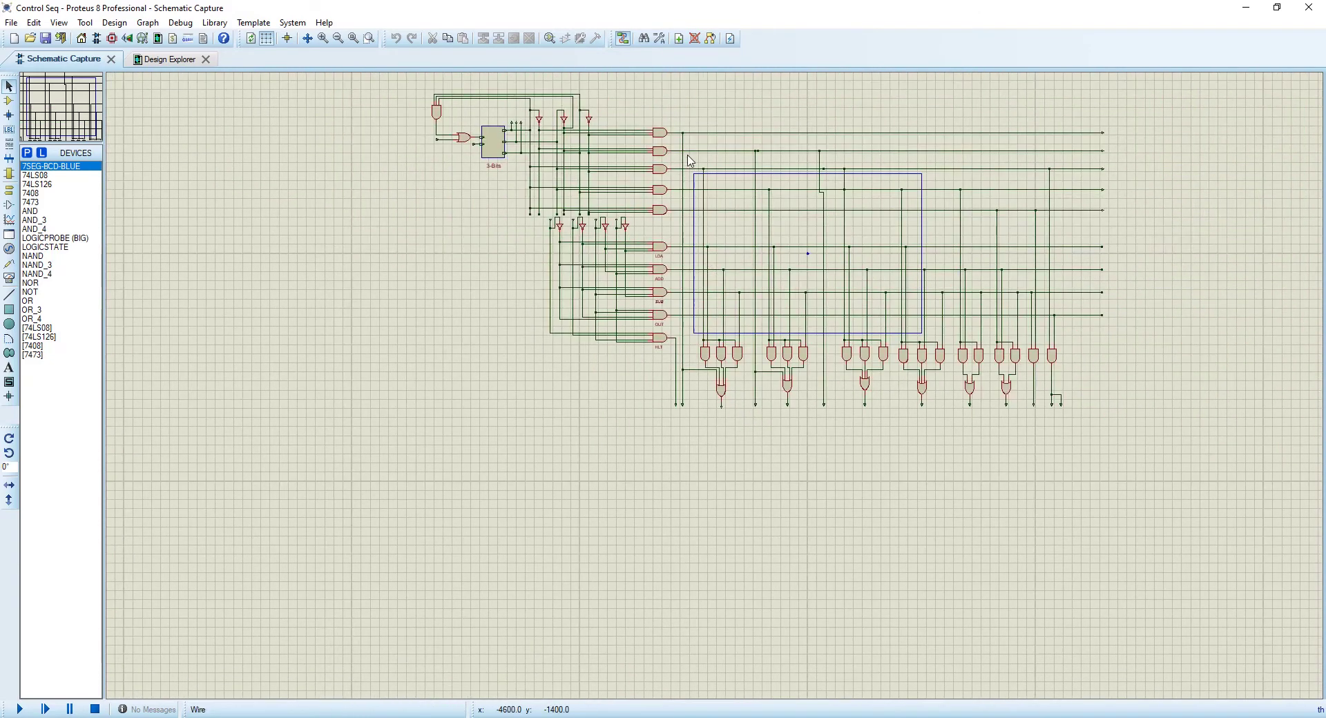
Trace the second state line down to the CE output and its connection to OR gate U28 driving RO
scroll(706, 192, up, 1)
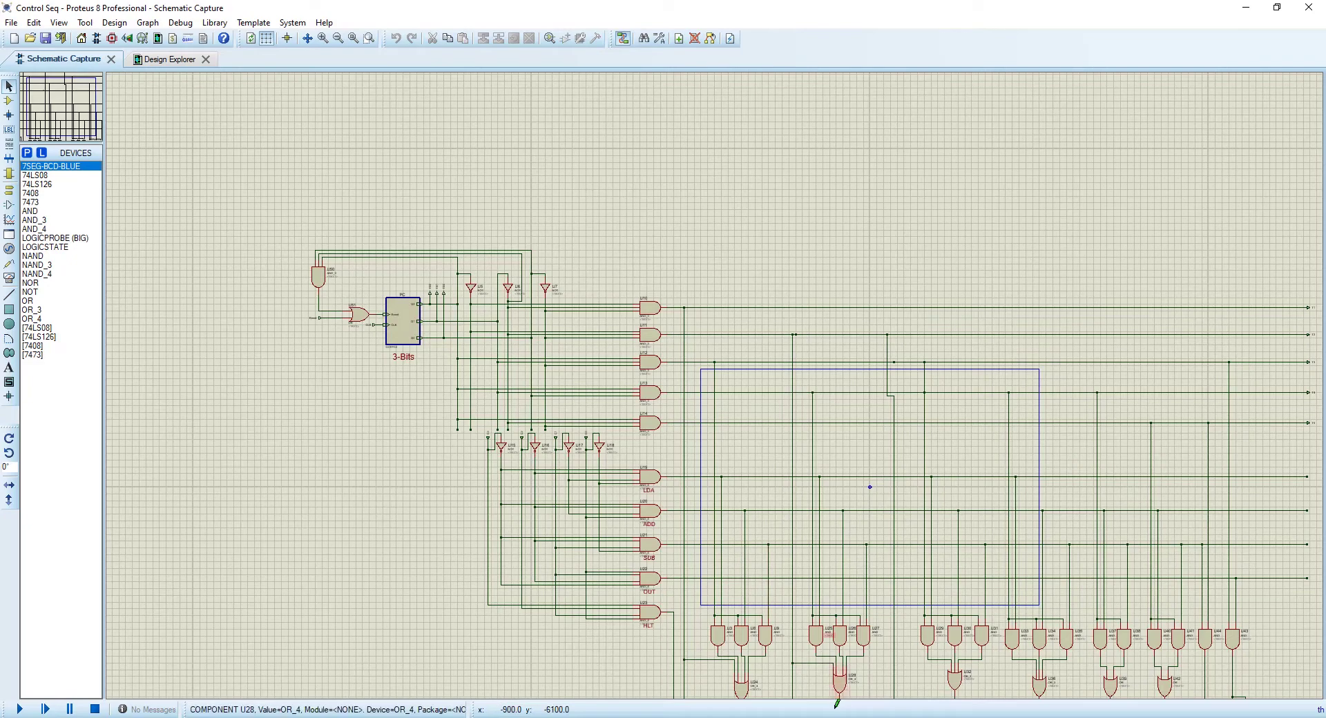
scroll(794, 655, down, 2)
scroll(716, 381, up, 3)
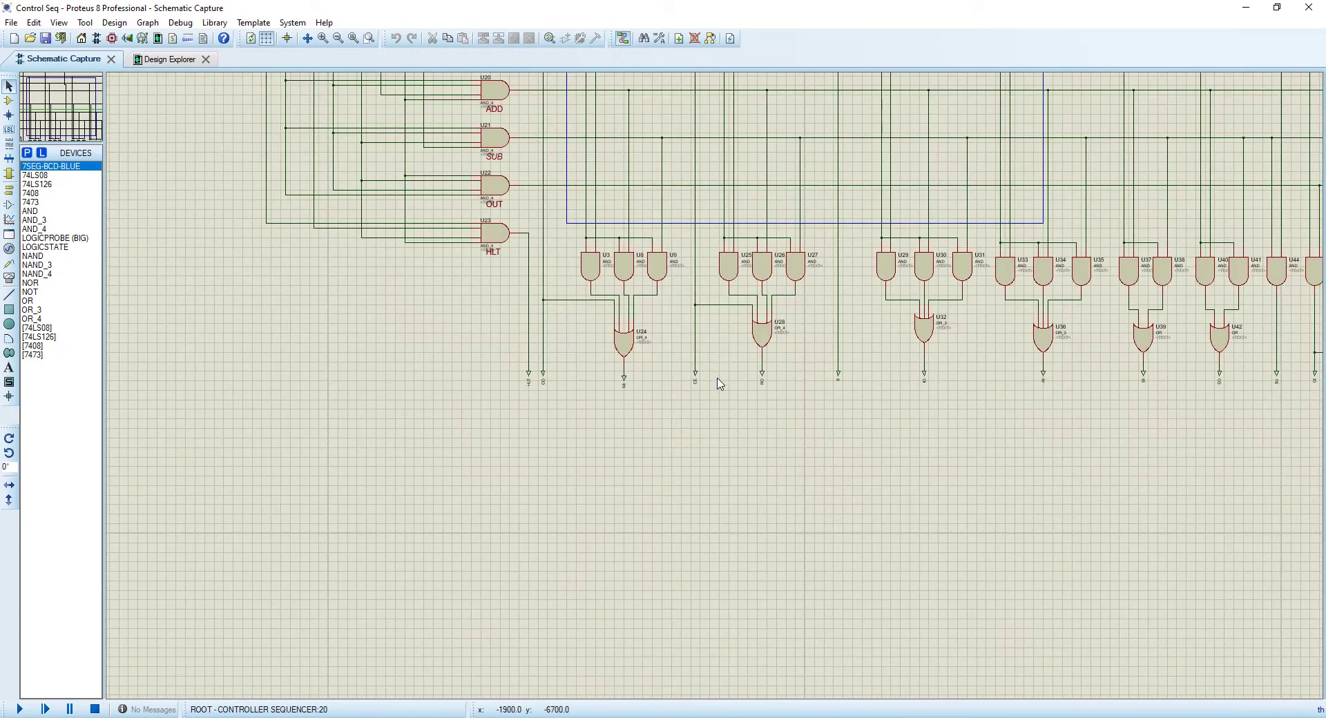
scroll(703, 371, up, 2)
scroll(703, 371, down, 3)
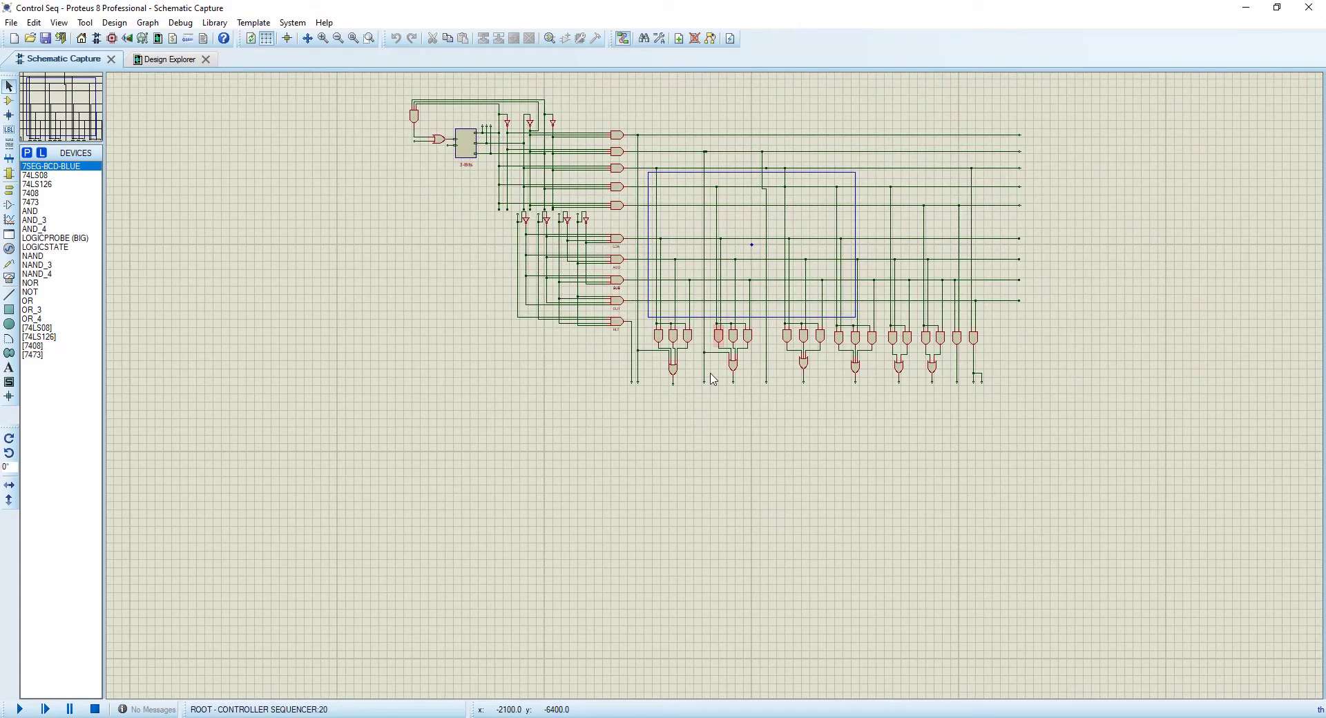
scroll(714, 377, up, 2)
scroll(714, 378, up, 1)
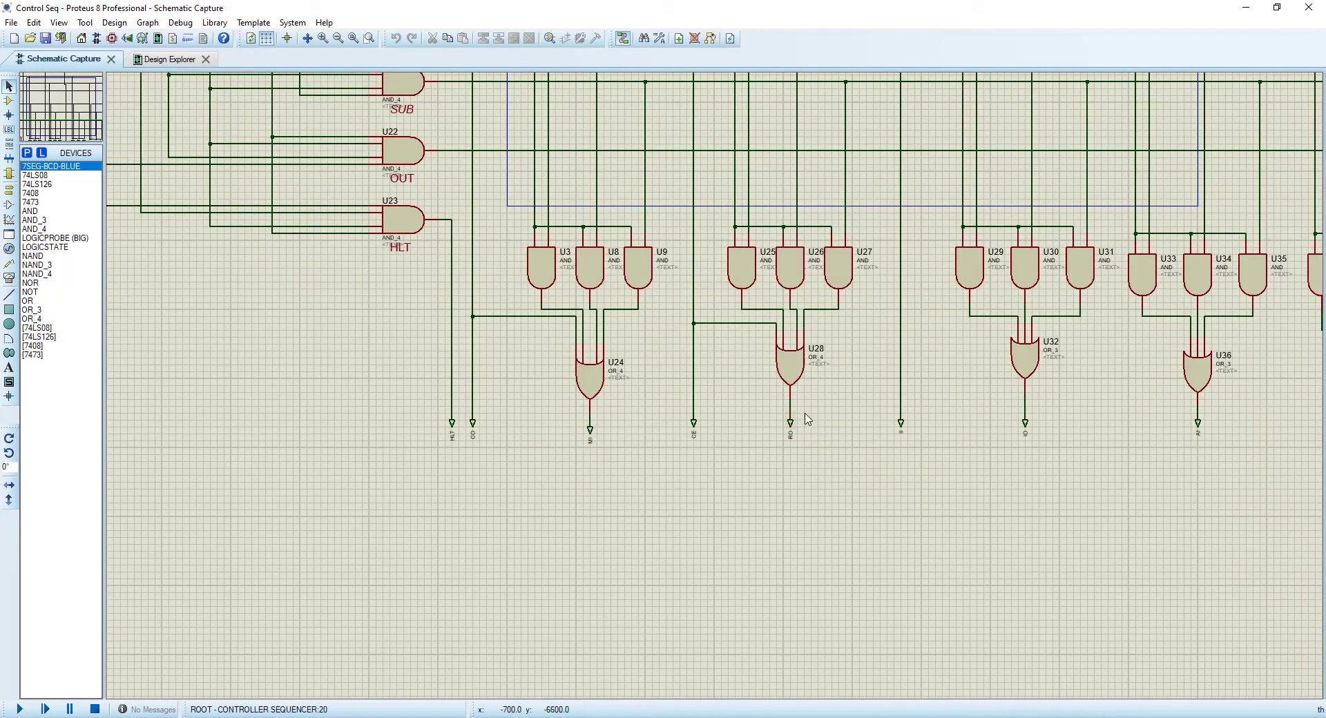
scroll(793, 436, up, 1)
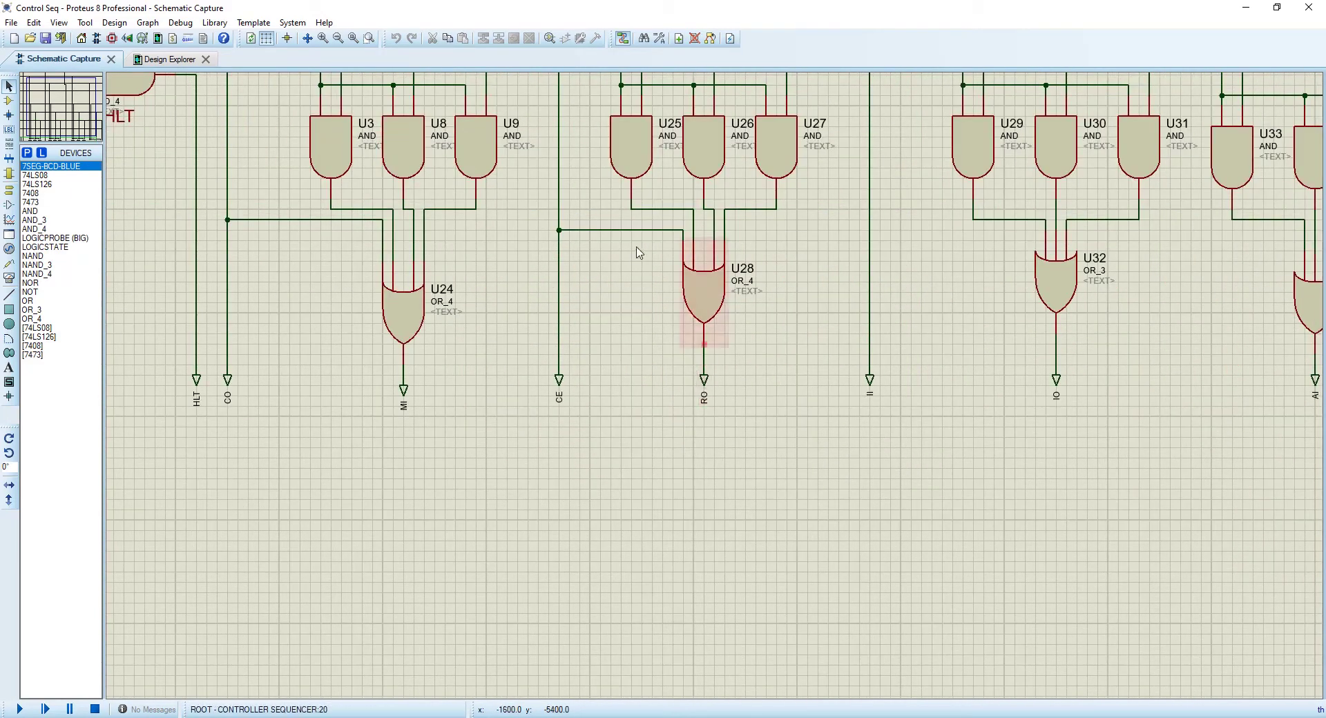
Return to the project PDF and compare the Fetch Cycle table with the LDA, ADD, SUB and OUT routine tables
key(alt+Tab)
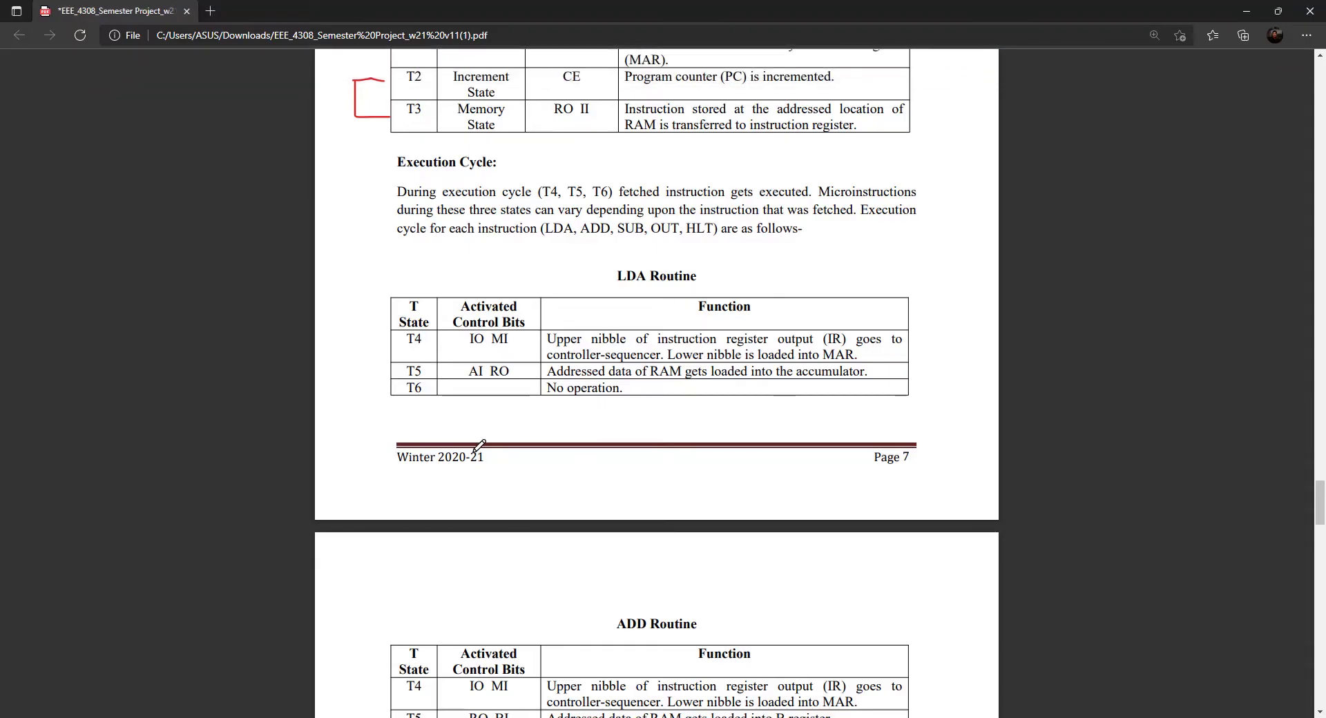
scroll(448, 478, up, 5)
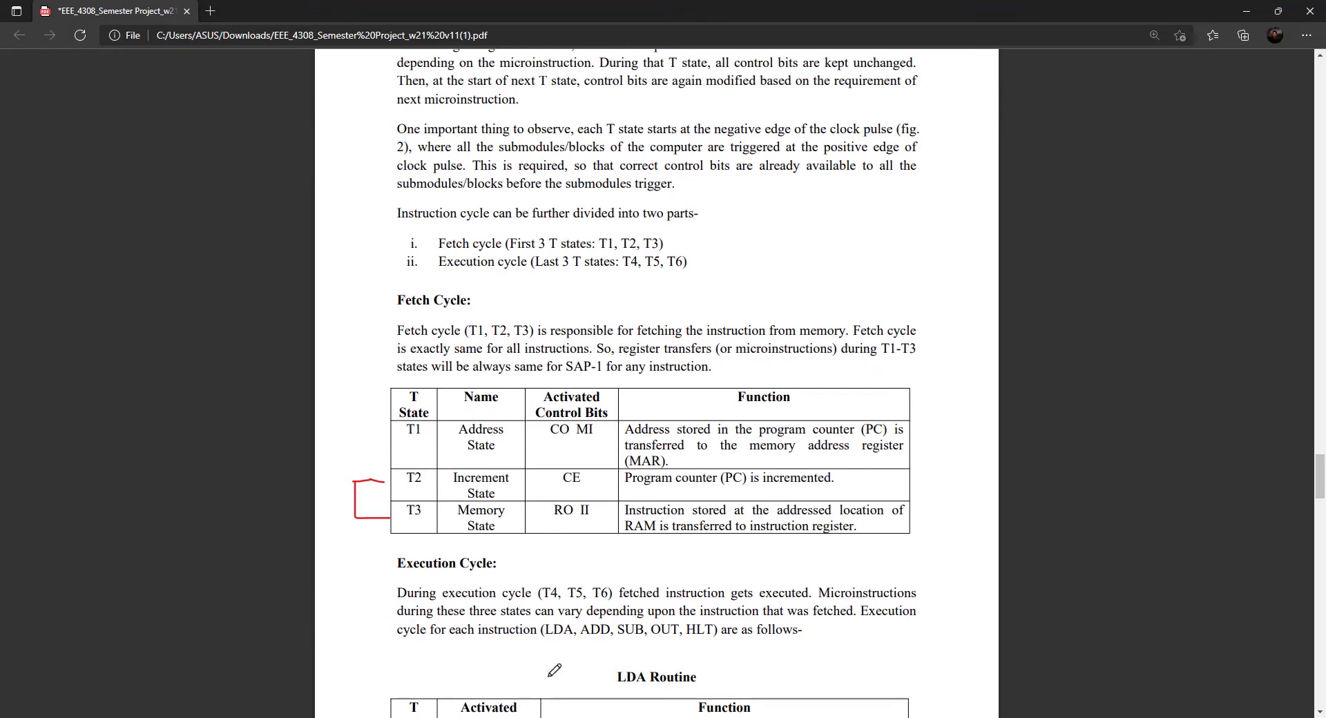
scroll(536, 589, down, 6)
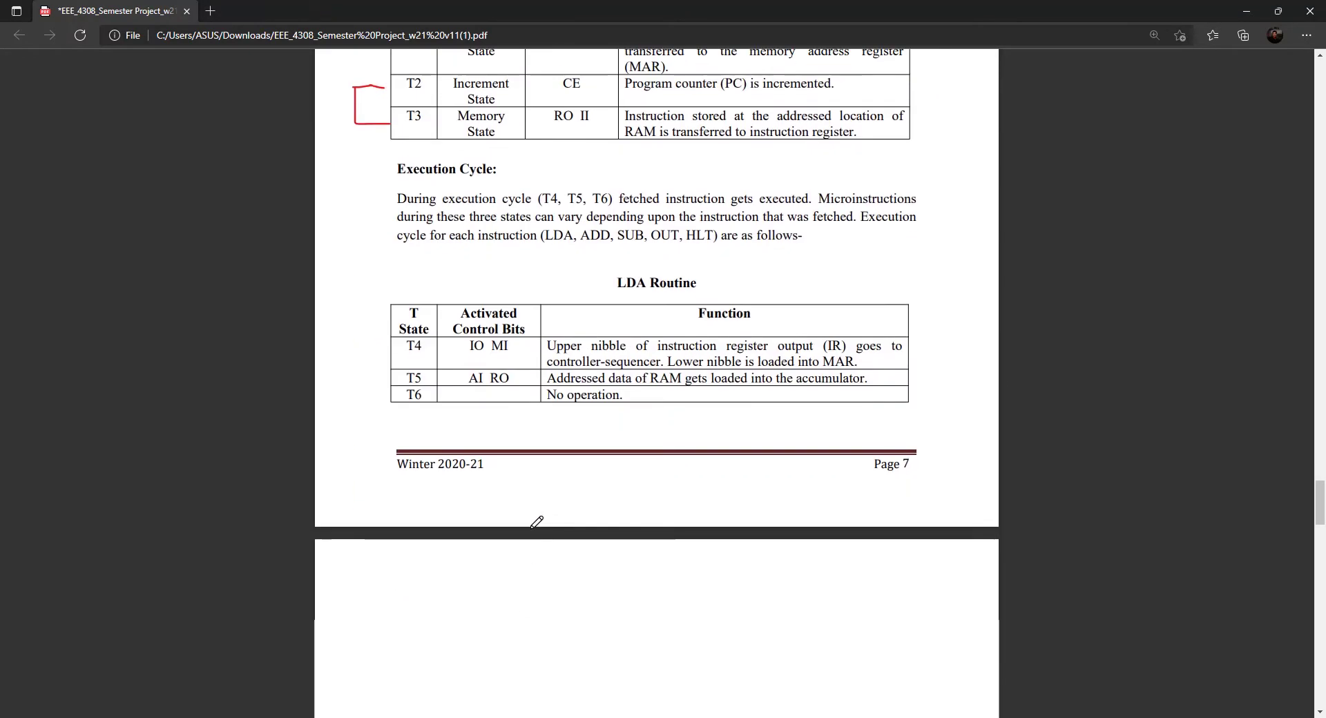
scroll(554, 582, down, 6)
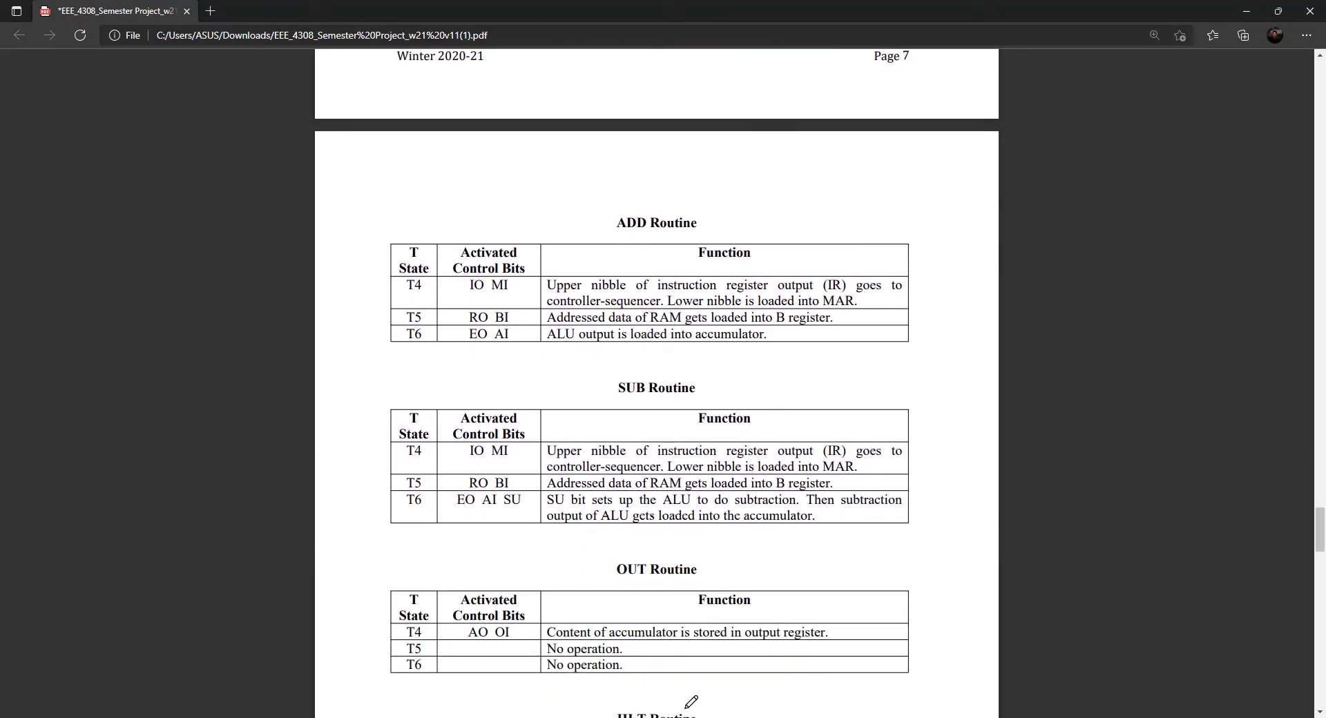
Switch to the Control Seq schematic and trace the RO gate U28, the II output line and OR gate U32 driving IO
click(694, 663)
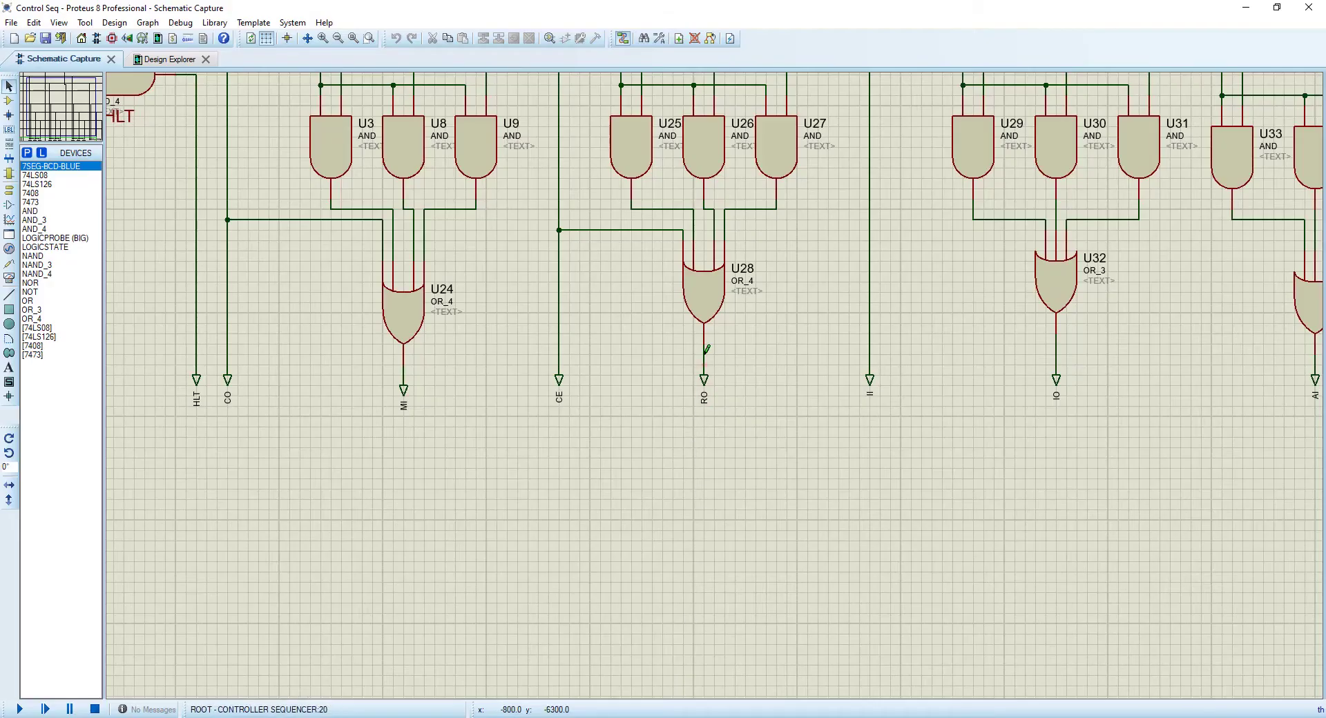
scroll(674, 305, down, 1)
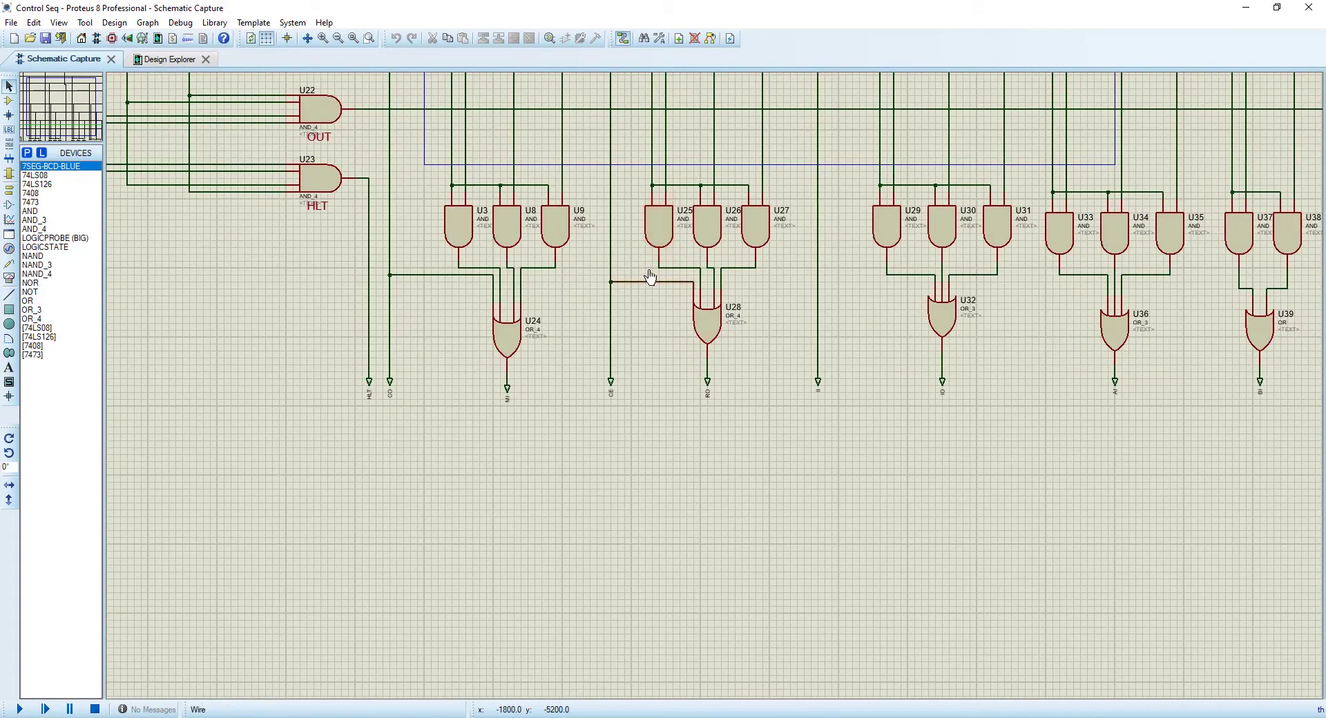
scroll(696, 287, down, 2)
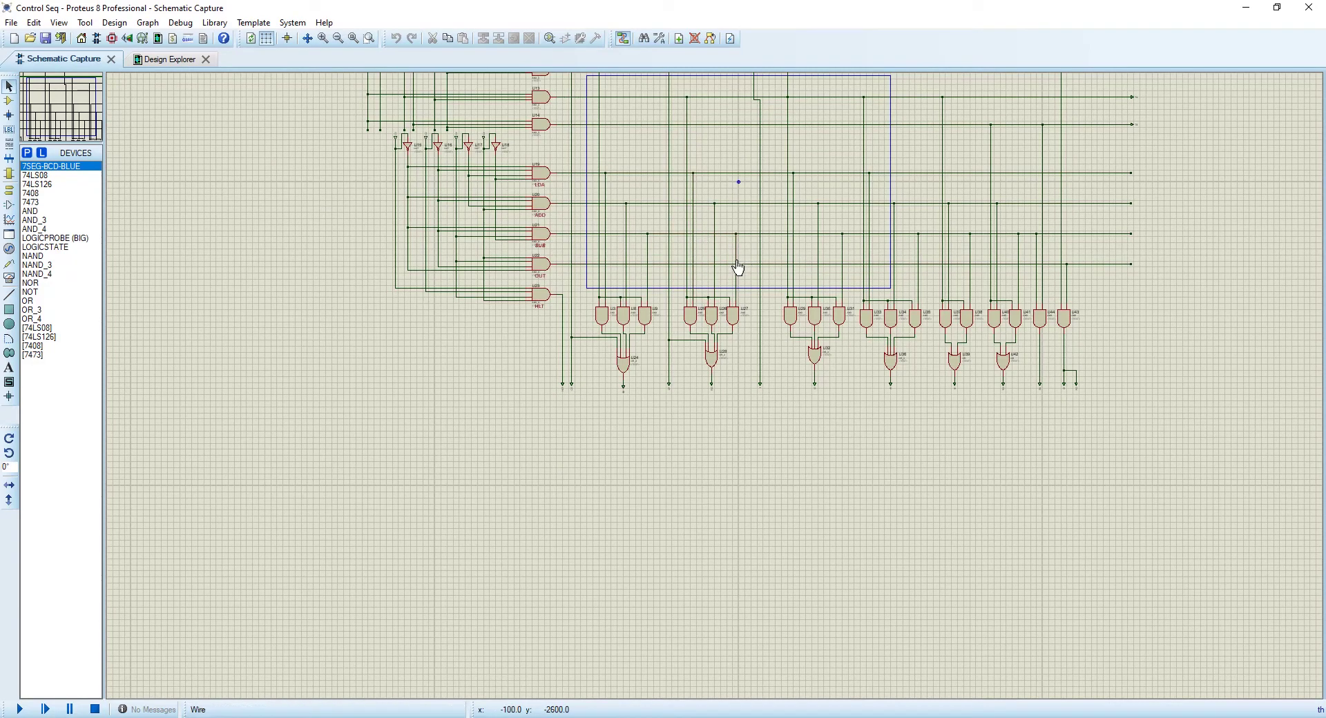
scroll(760, 379, up, 2)
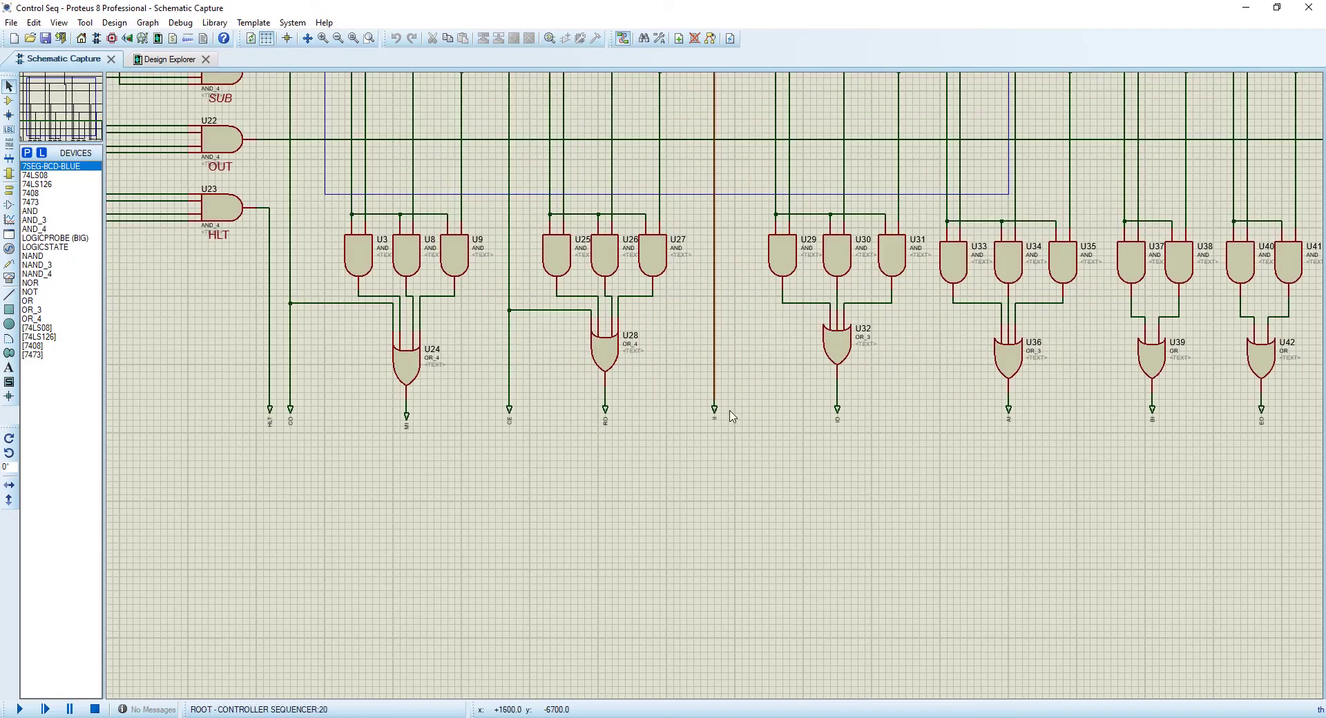
scroll(715, 402, down, 2)
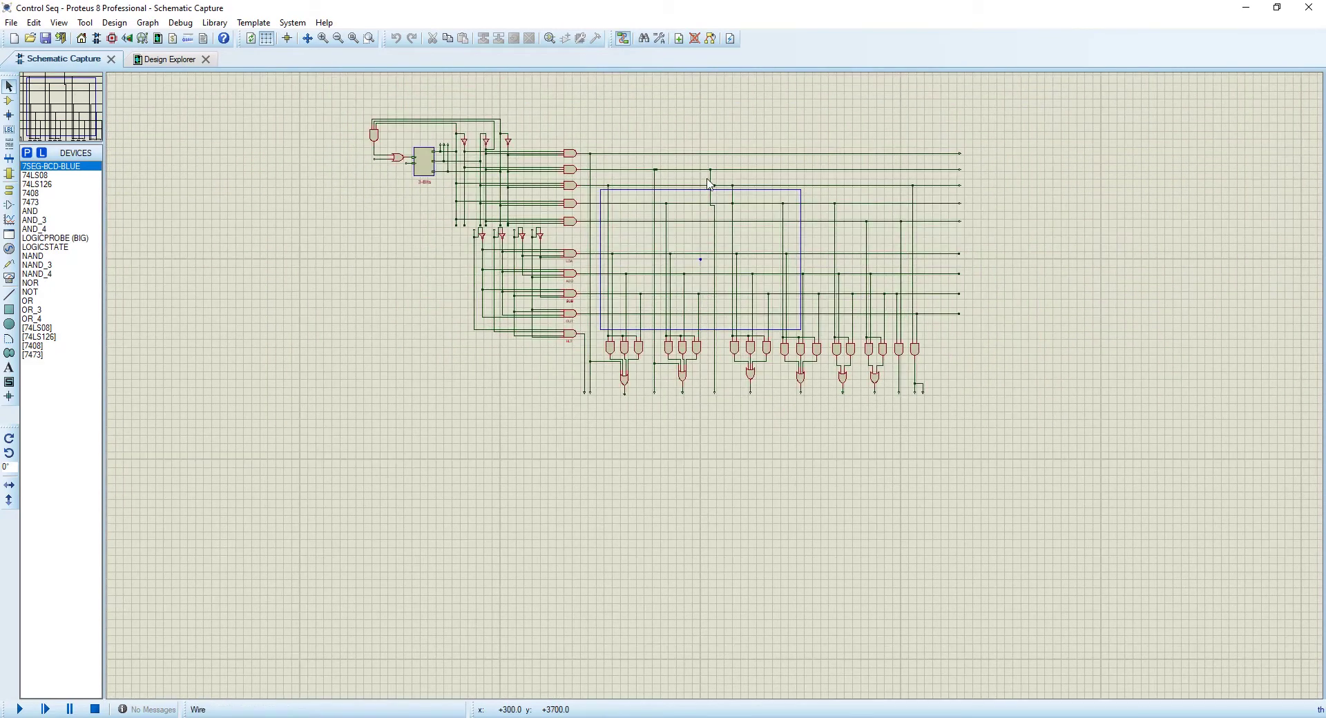
scroll(718, 402, up, 3)
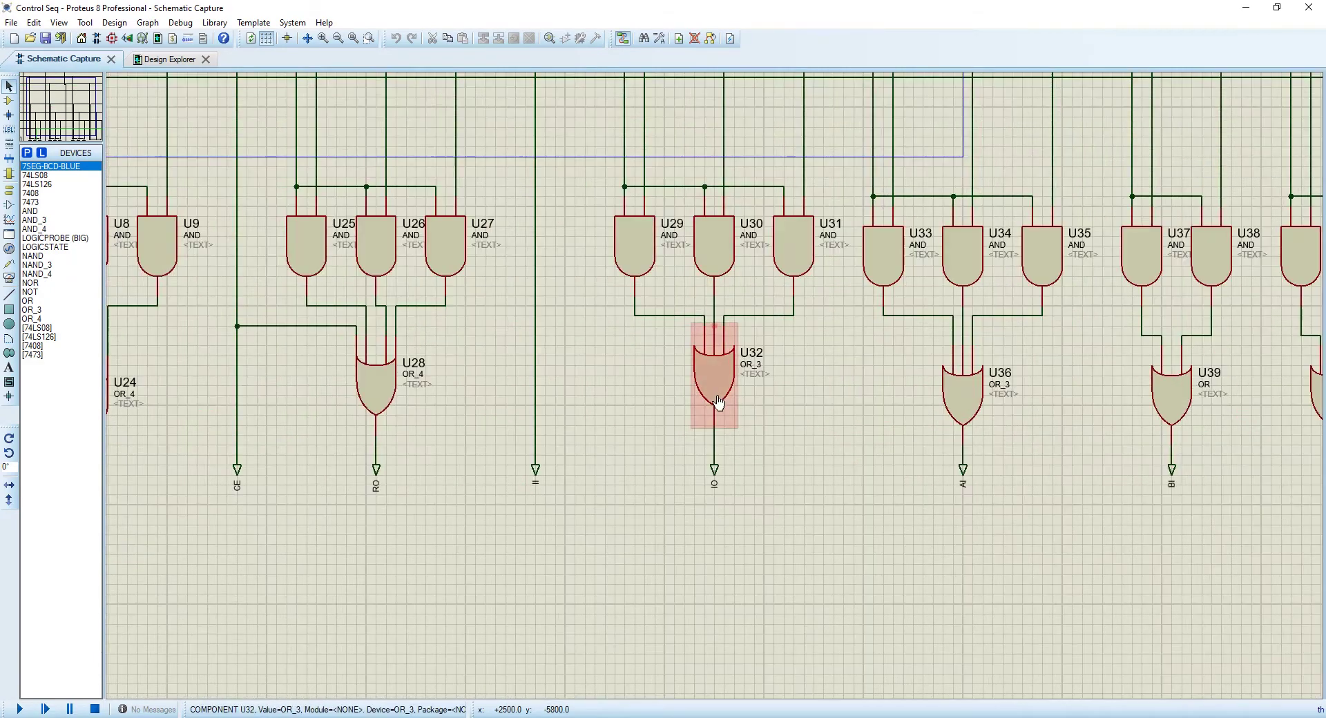
scroll(719, 408, down, 1)
scroll(681, 449, down, 1)
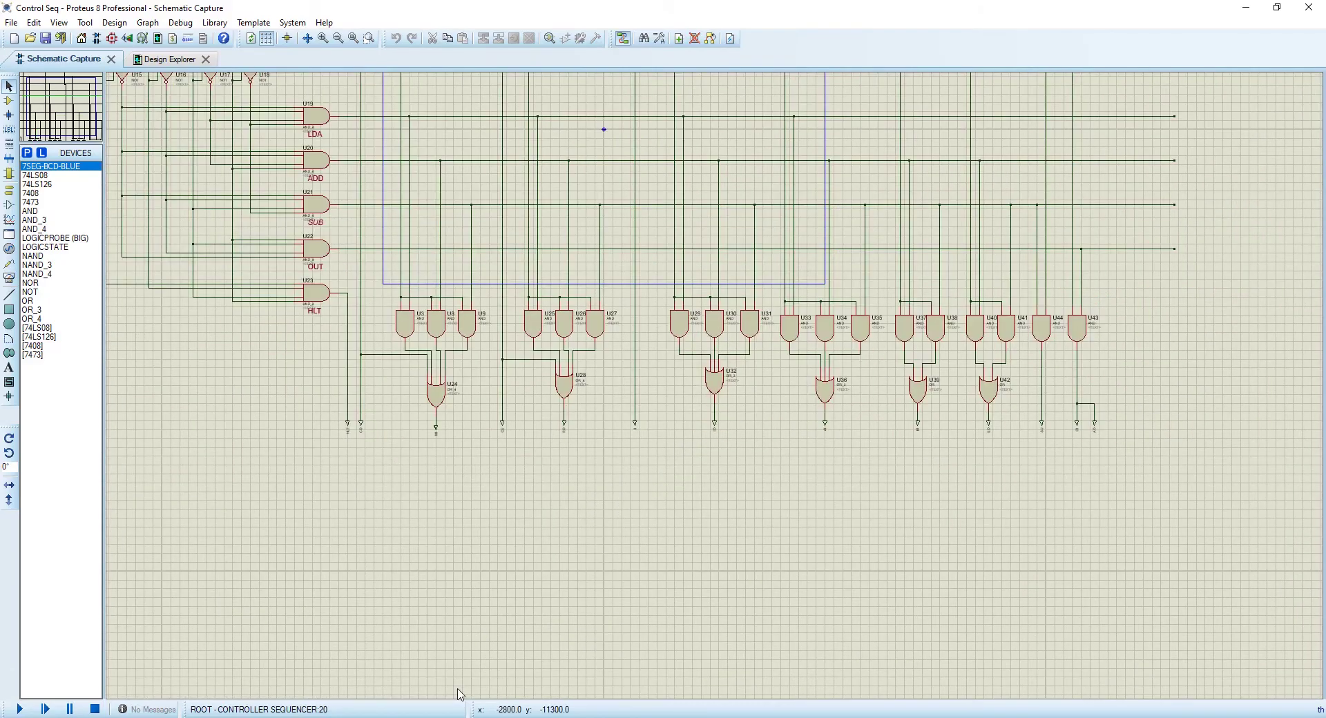
Return to the project PDF and compare the T4 control bits IO and MI across the LDA, ADD and SUB routine tables
key(alt+Tab)
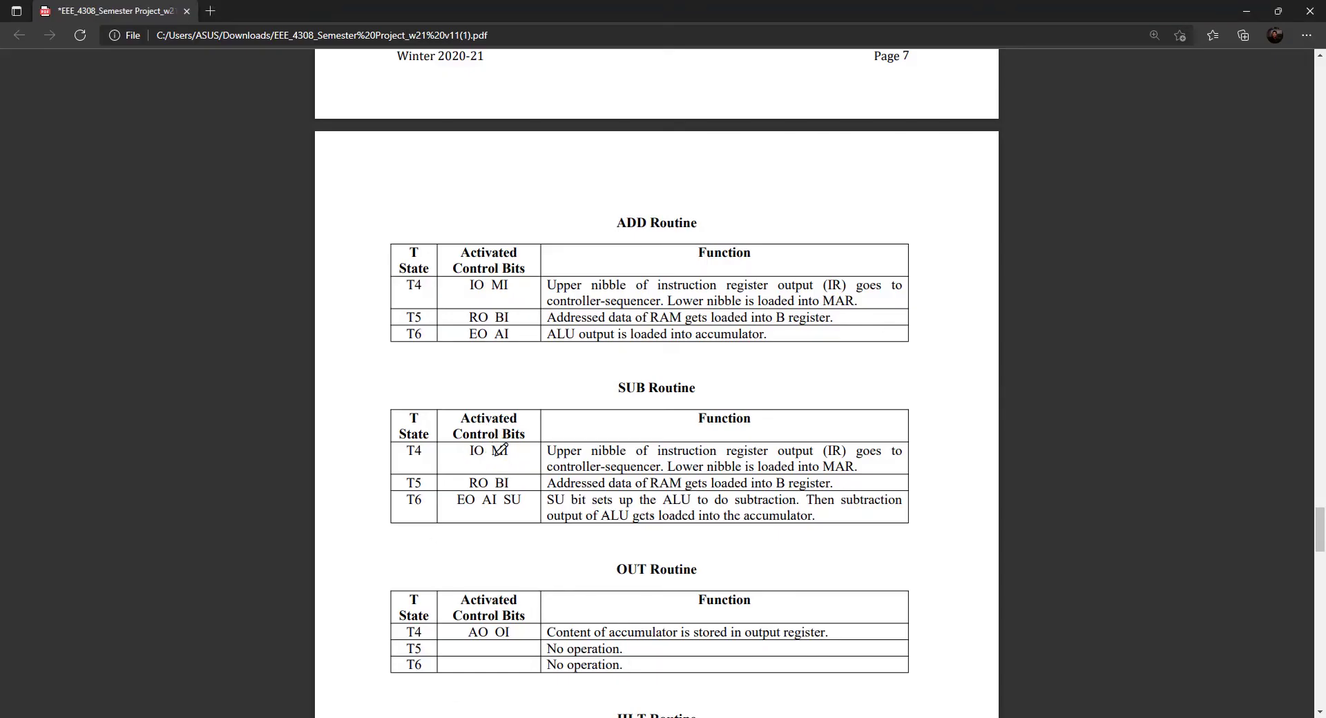
scroll(520, 399, up, 1)
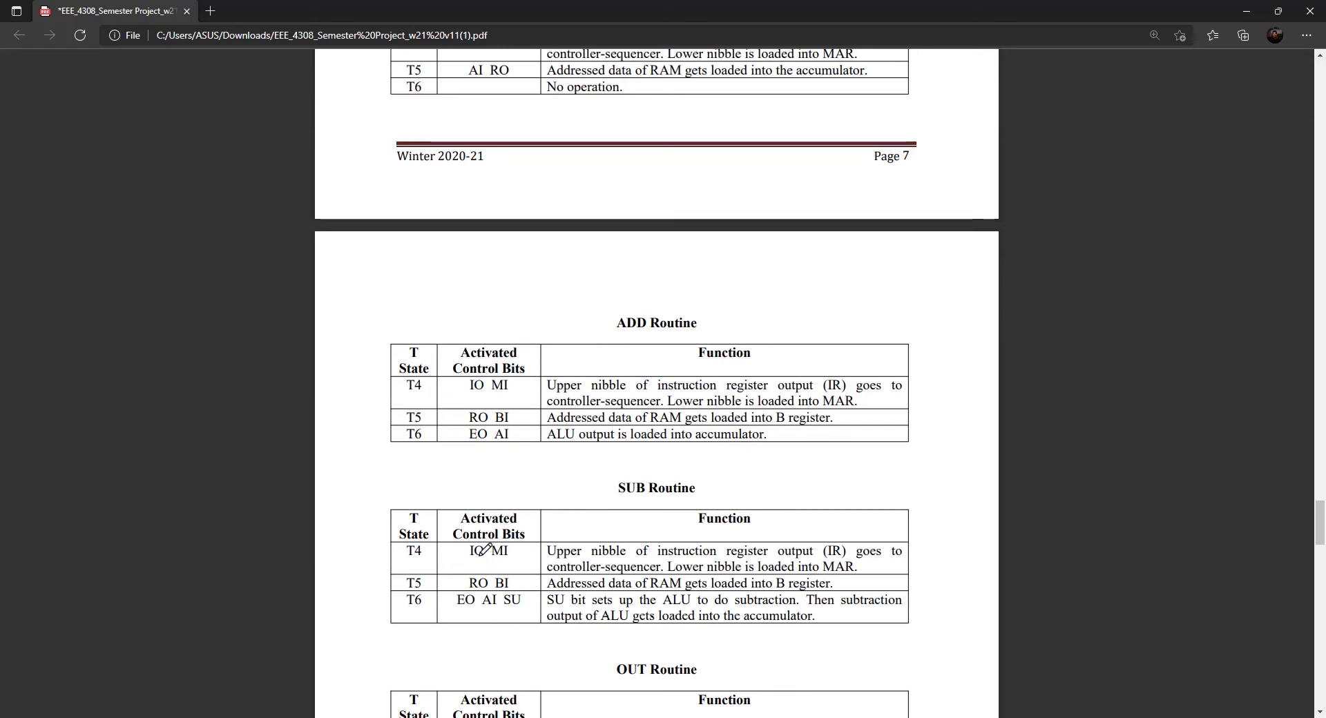
scroll(453, 483, down, 1)
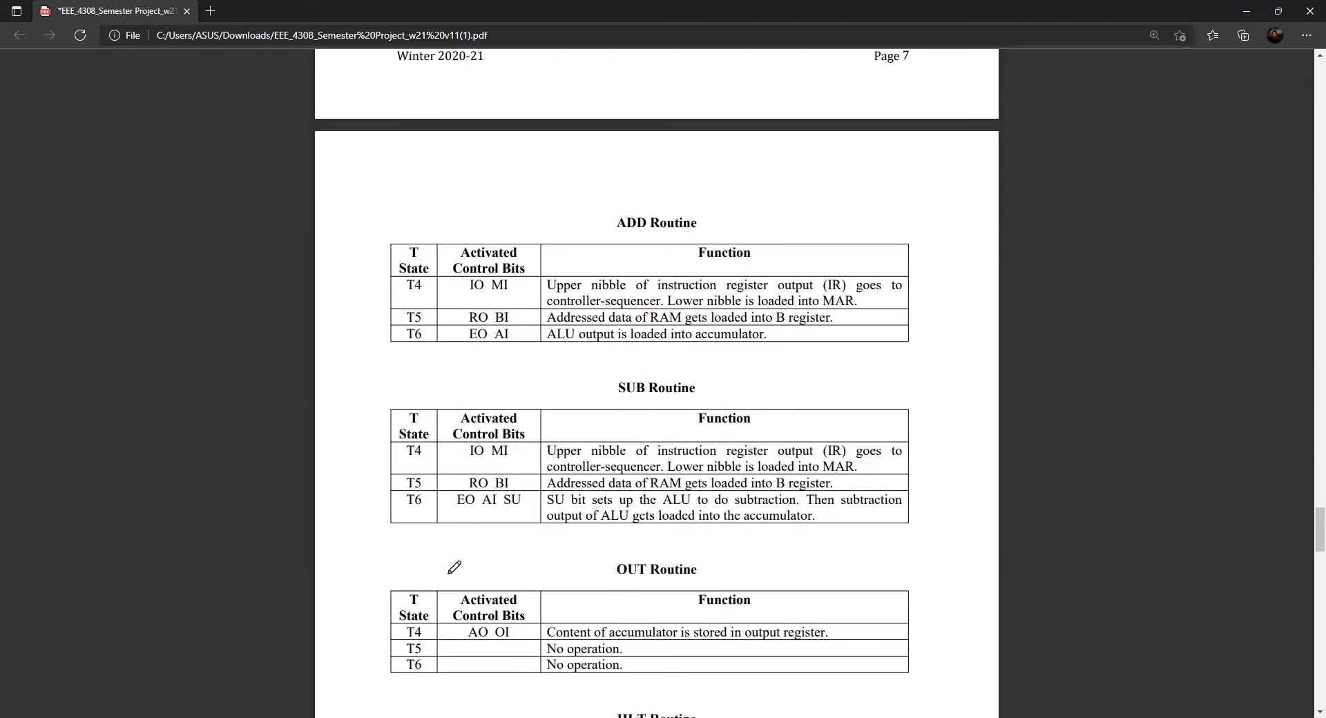
scroll(453, 559, up, 2)
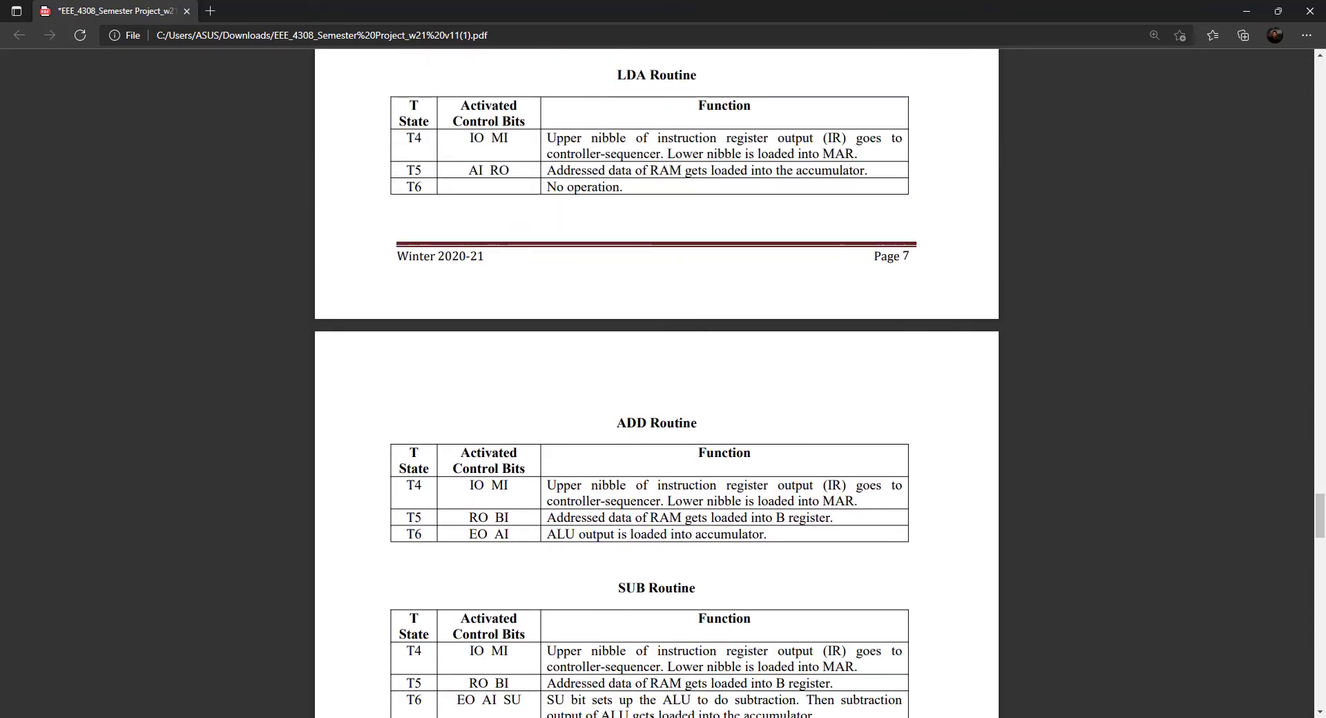
Switch to the Control Seq schematic and trace the state and instruction lines feeding the AND gates above the IO output
mouse_move(676, 681)
click(724, 682)
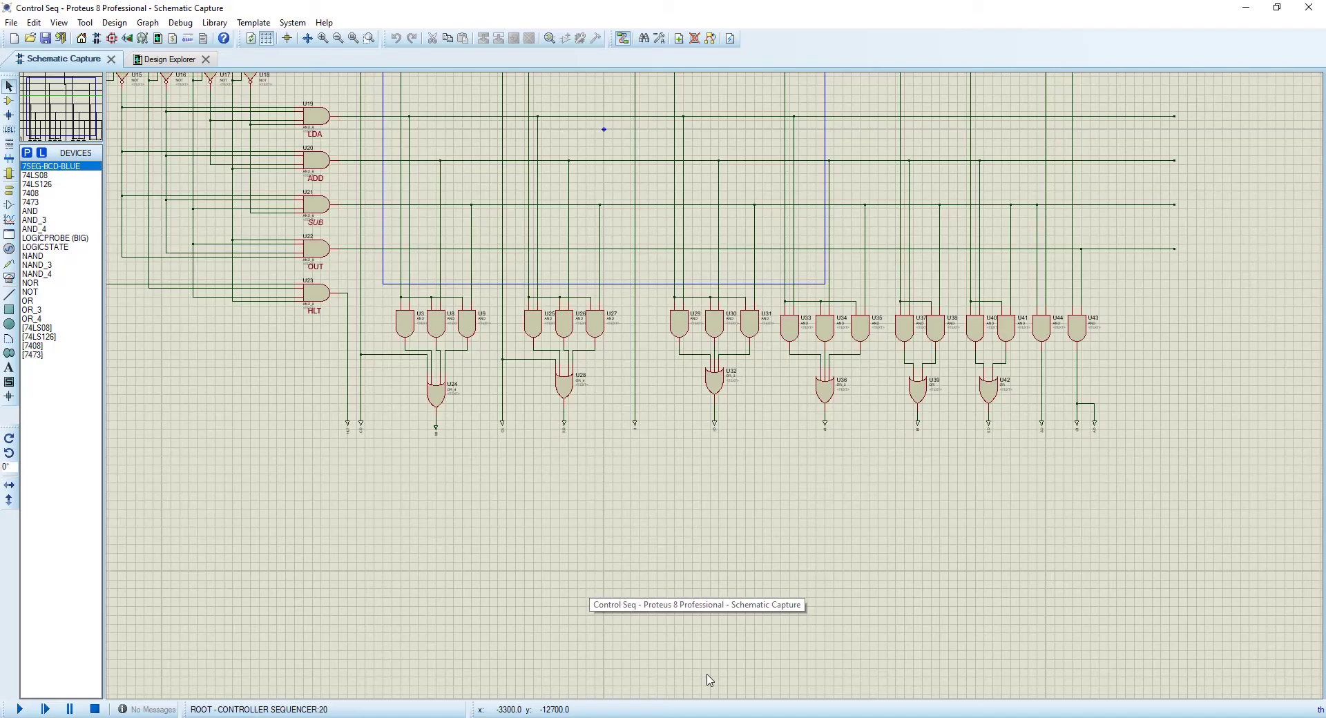
scroll(718, 346, up, 2)
scroll(677, 290, down, 1)
scroll(677, 290, down, 1)
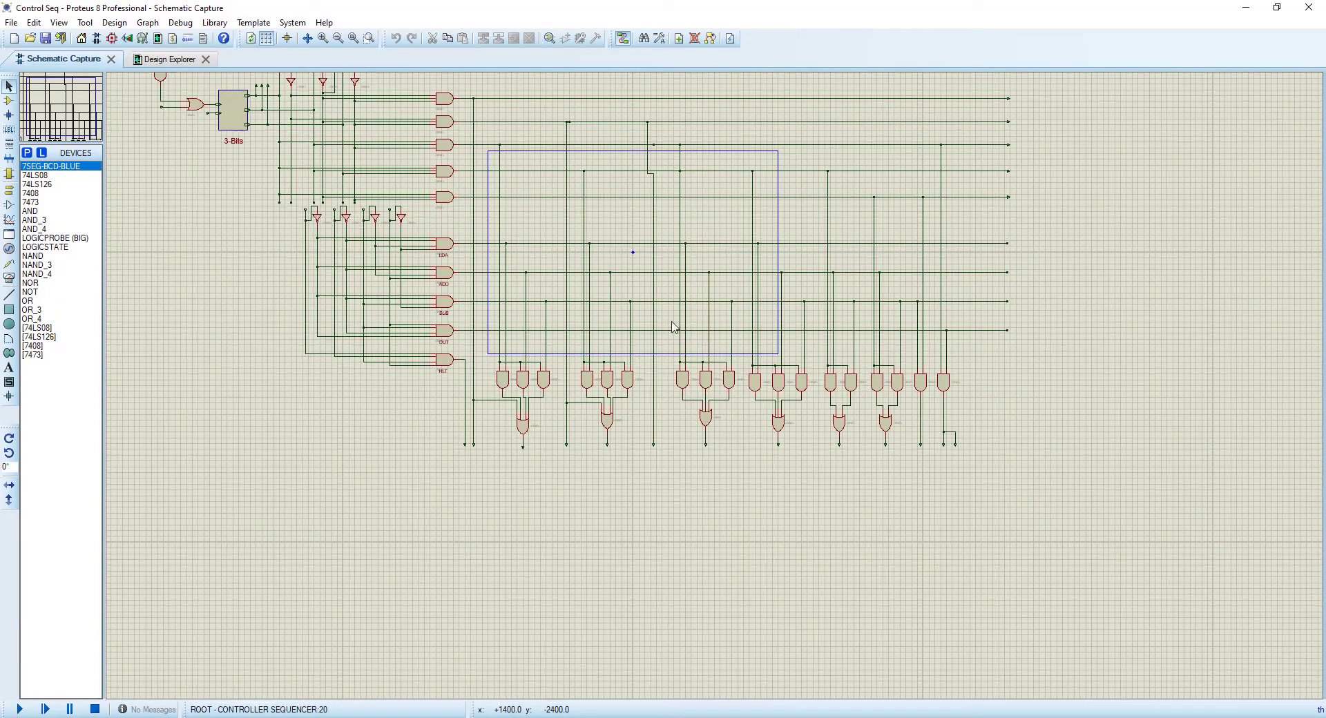
scroll(707, 423, up, 2)
scroll(715, 392, down, 3)
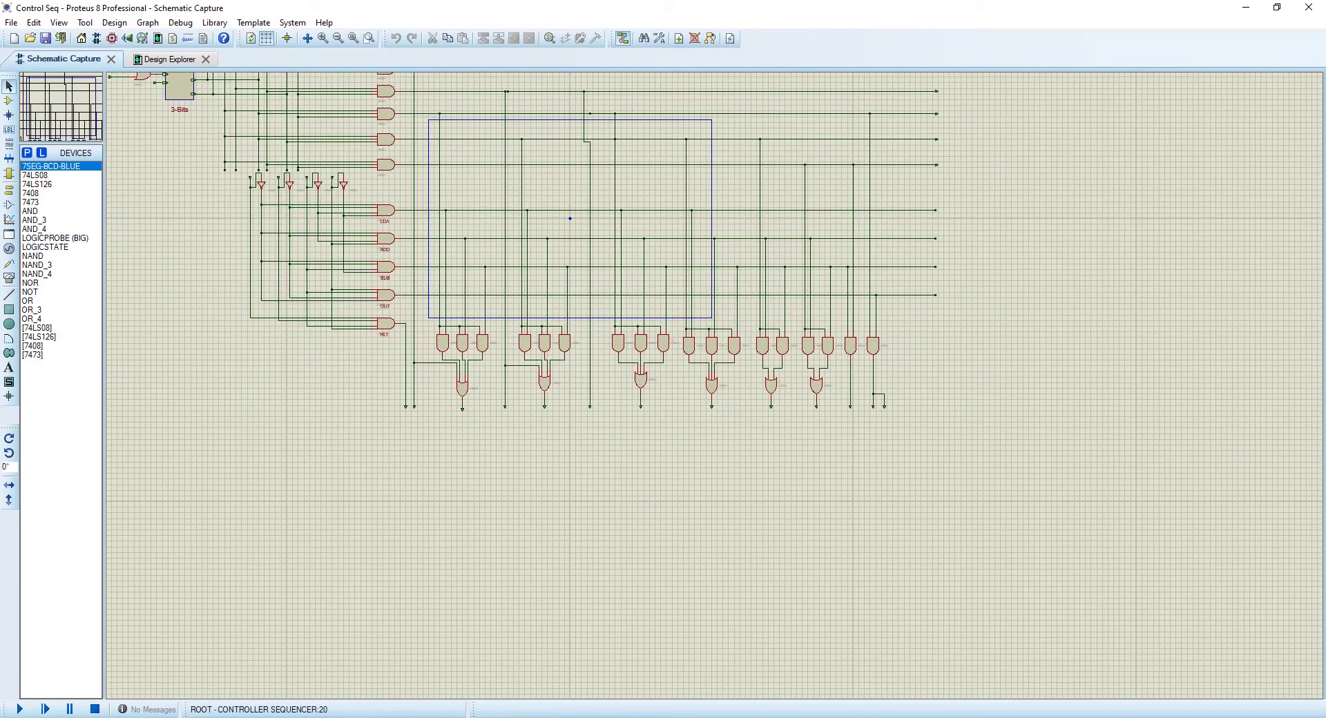
Return to the project PDF and look up the AI control bit in the LDA, ADD and SUB routine tables
key(alt+Tab)
scroll(502, 464, up, 2)
scroll(512, 421, down, 2)
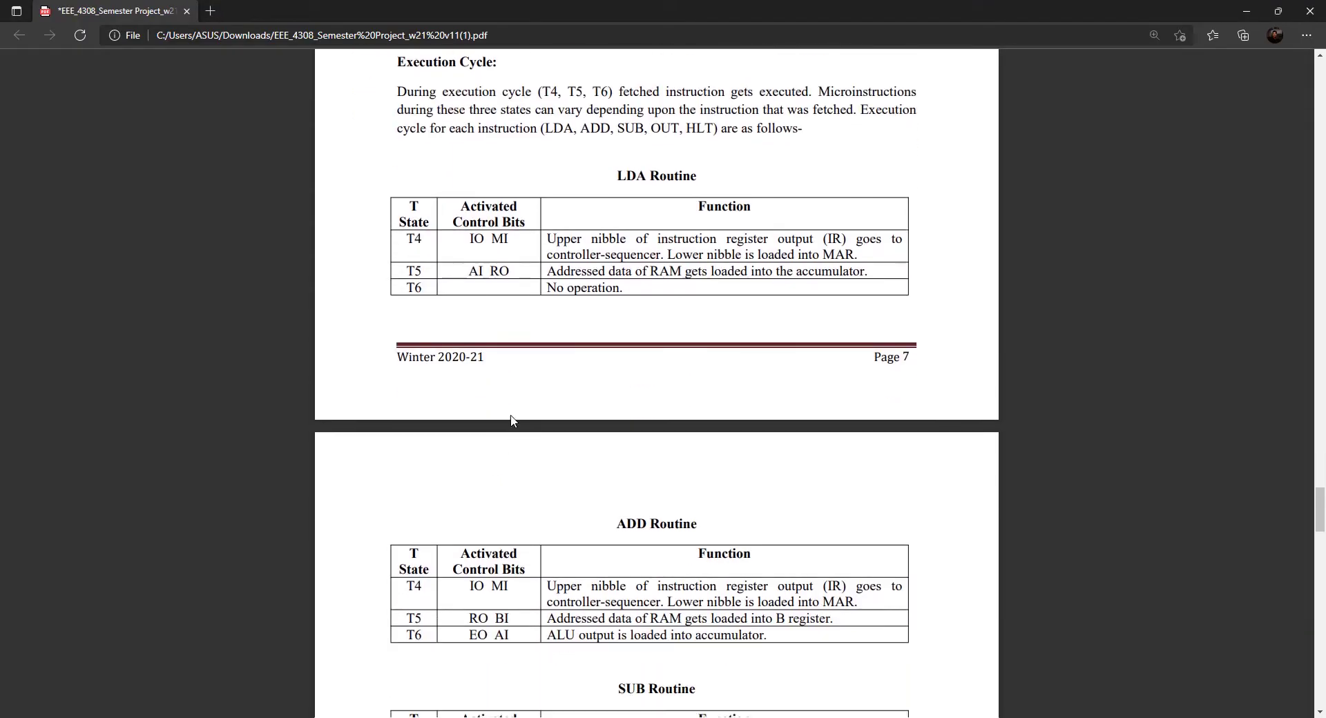
scroll(604, 288, up, 4)
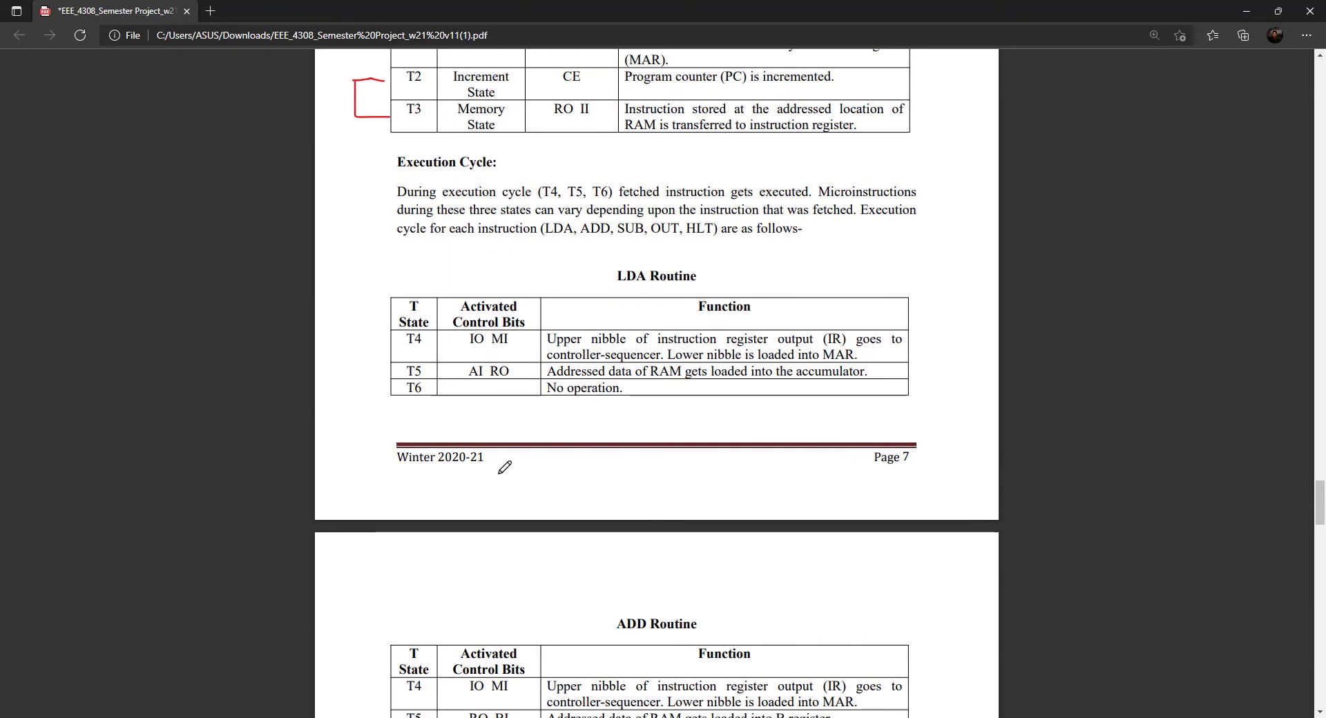
scroll(531, 514, down, 6)
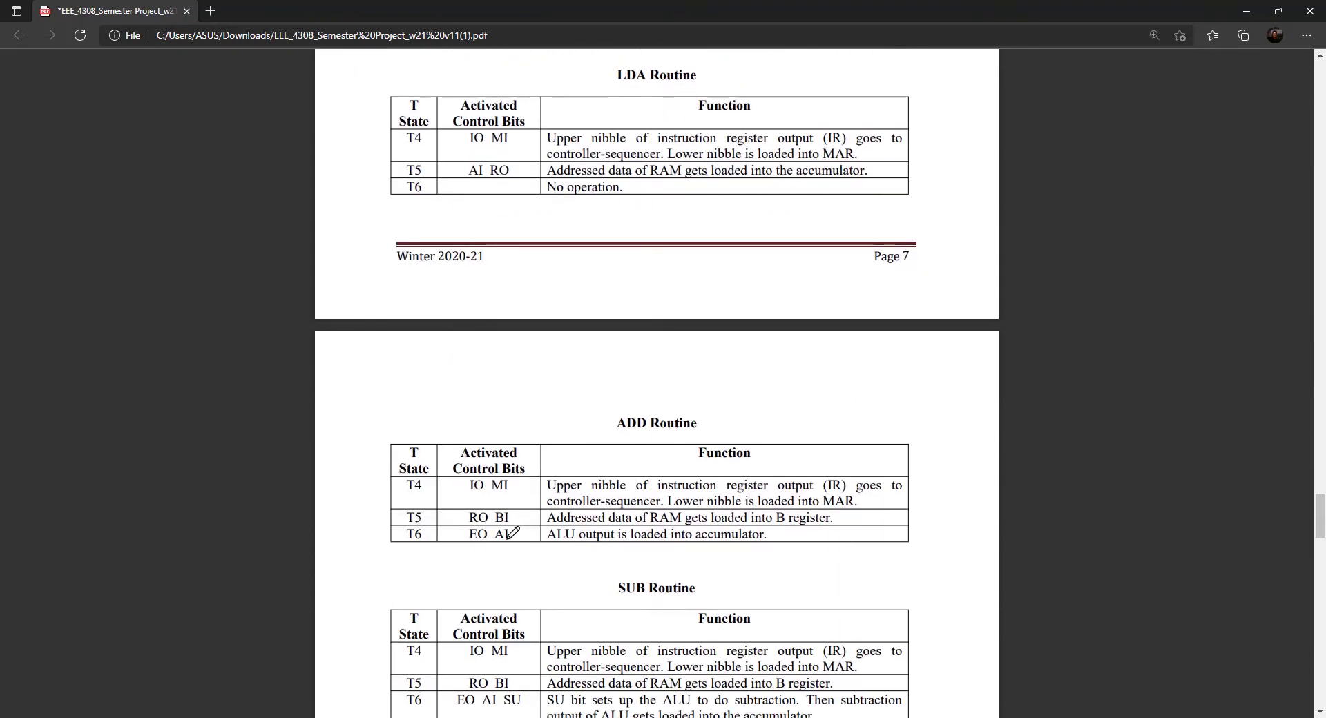
scroll(447, 539, down, 2)
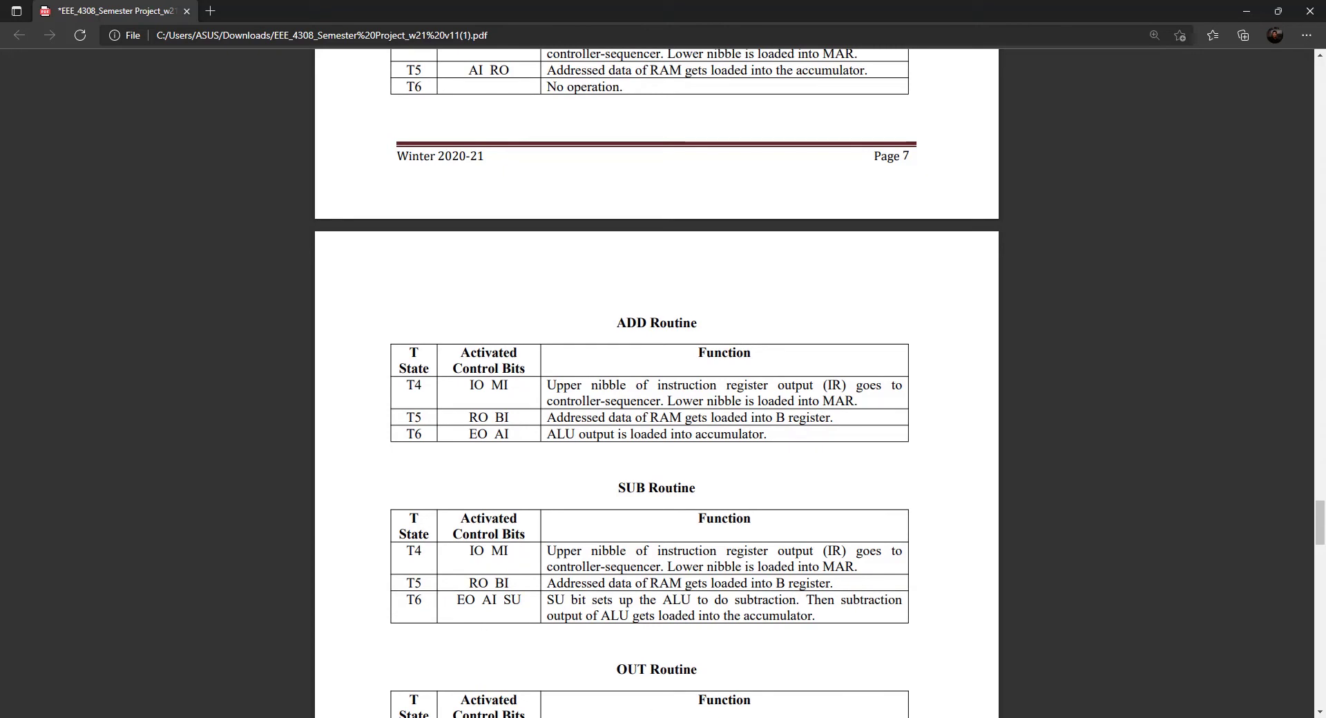
Switch to the Control Seq schematic and trace the inputs of OR gate U36 driving AI and OR gate U39 driving BI
mouse_move(719, 715)
click(725, 653)
scroll(670, 383, up, 3)
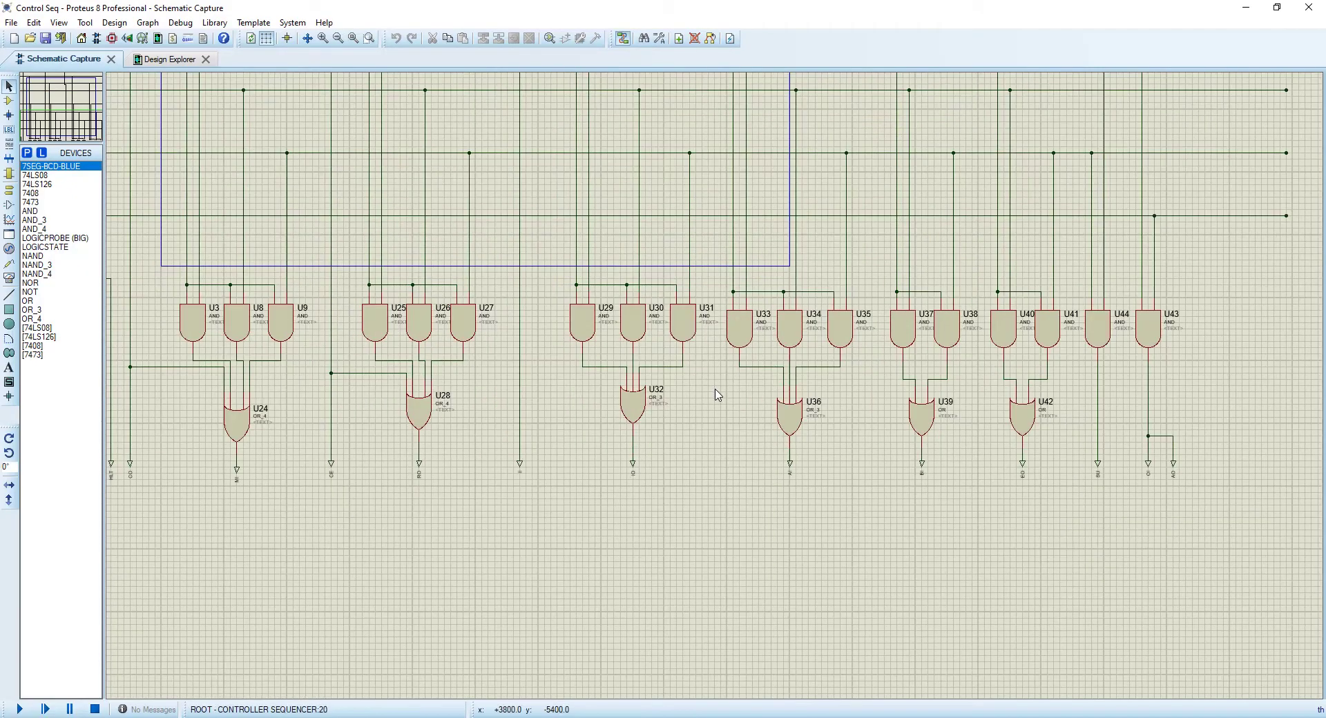
scroll(714, 394, down, 2)
scroll(728, 342, down, 1)
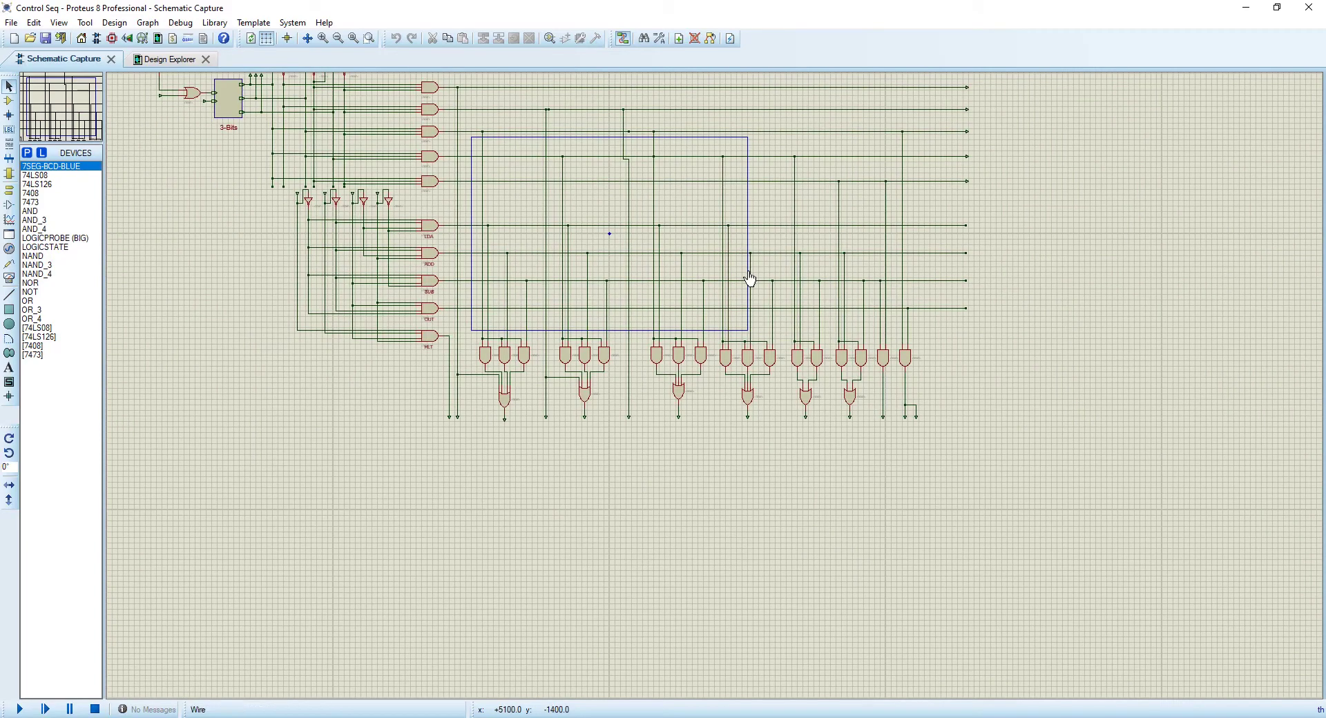
scroll(808, 406, up, 2)
scroll(687, 371, down, 2)
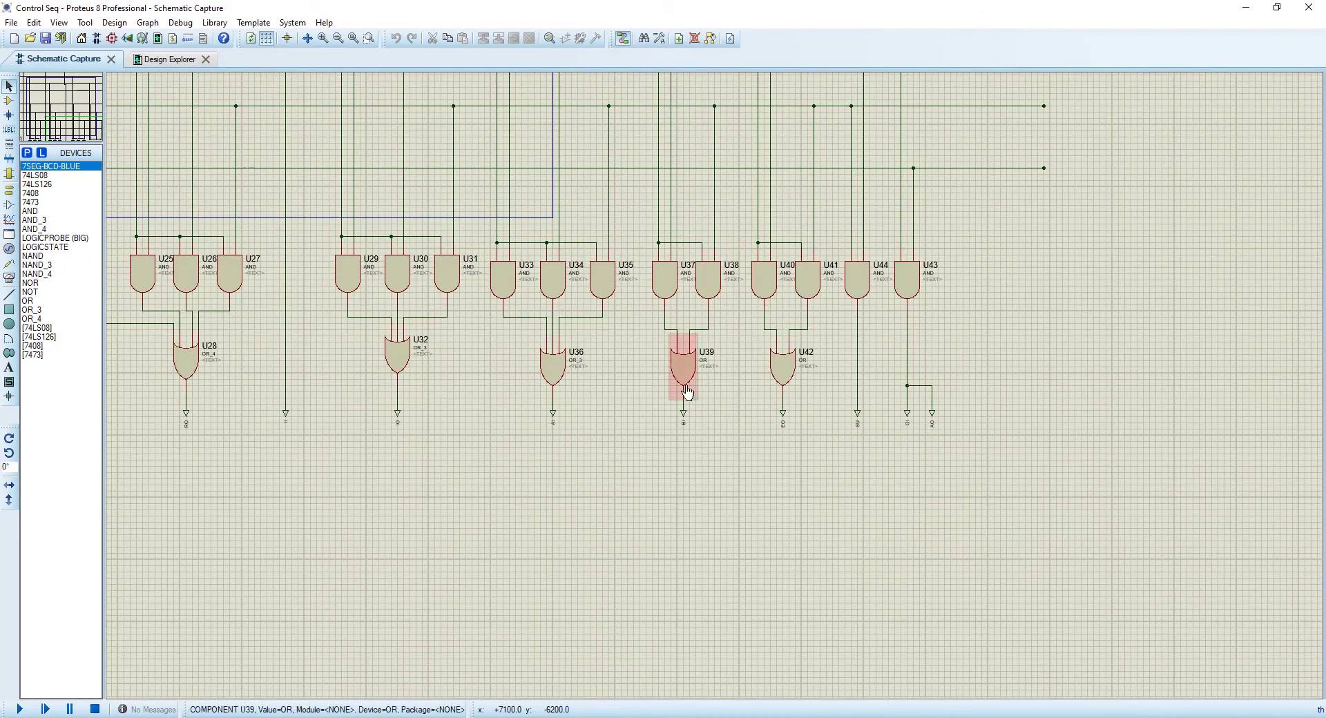
scroll(713, 384, up, 2)
scroll(714, 379, down, 3)
scroll(716, 390, down, 1)
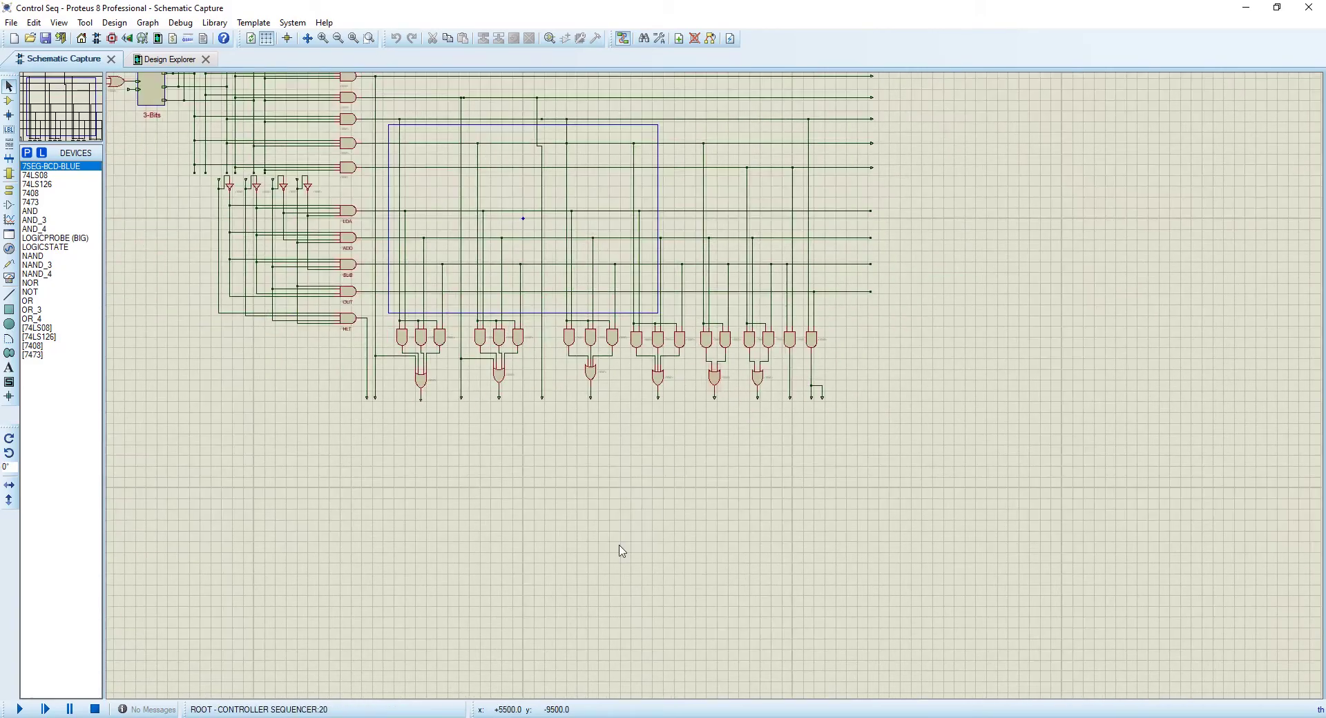
Return to the project PDF and review the BI and EO control bits in the routine tables, down to the HLT Routine
key(alt+Tab)
scroll(503, 449, up, 3)
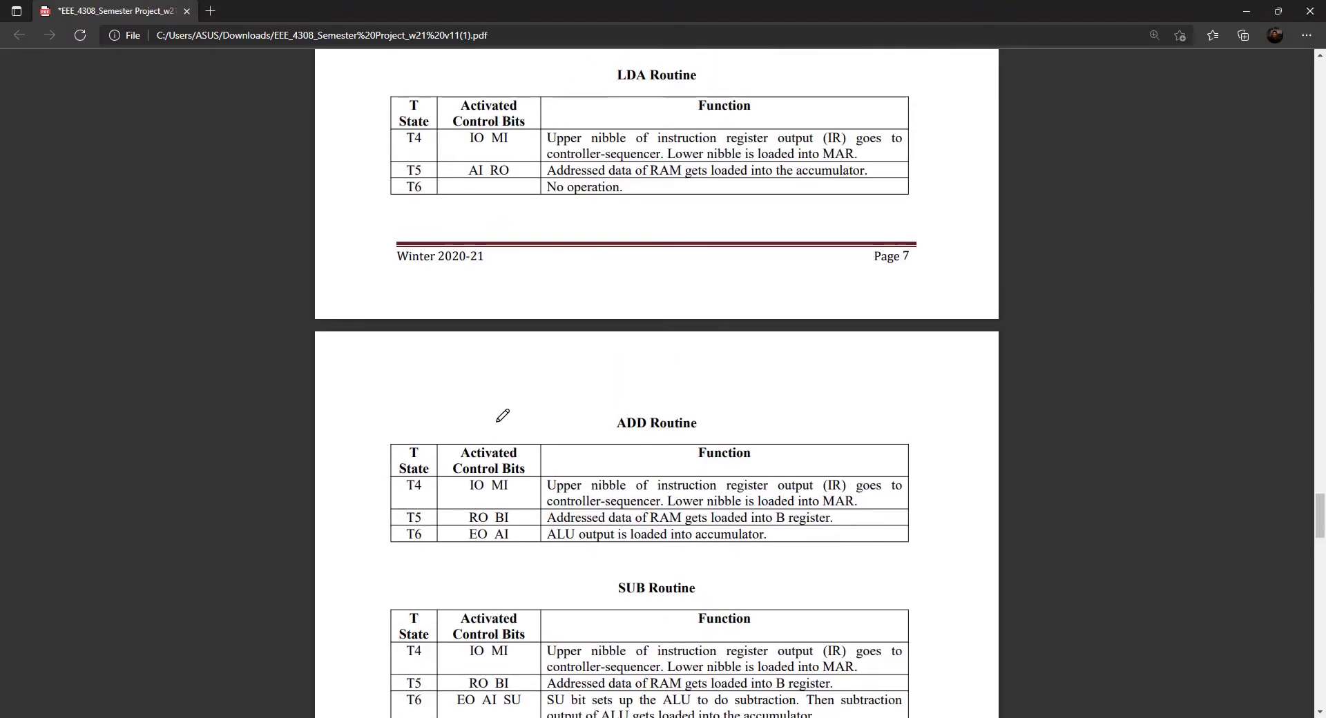
scroll(503, 415, down, 3)
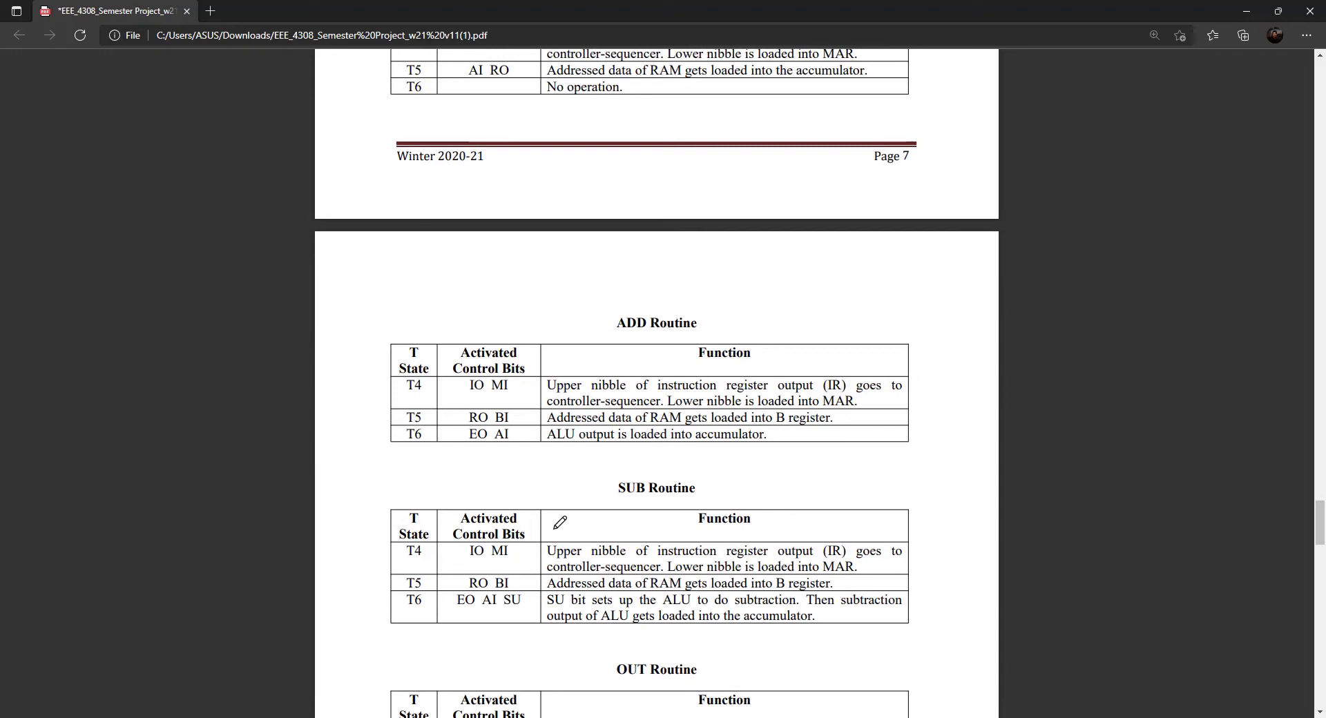
scroll(473, 619, down, 1)
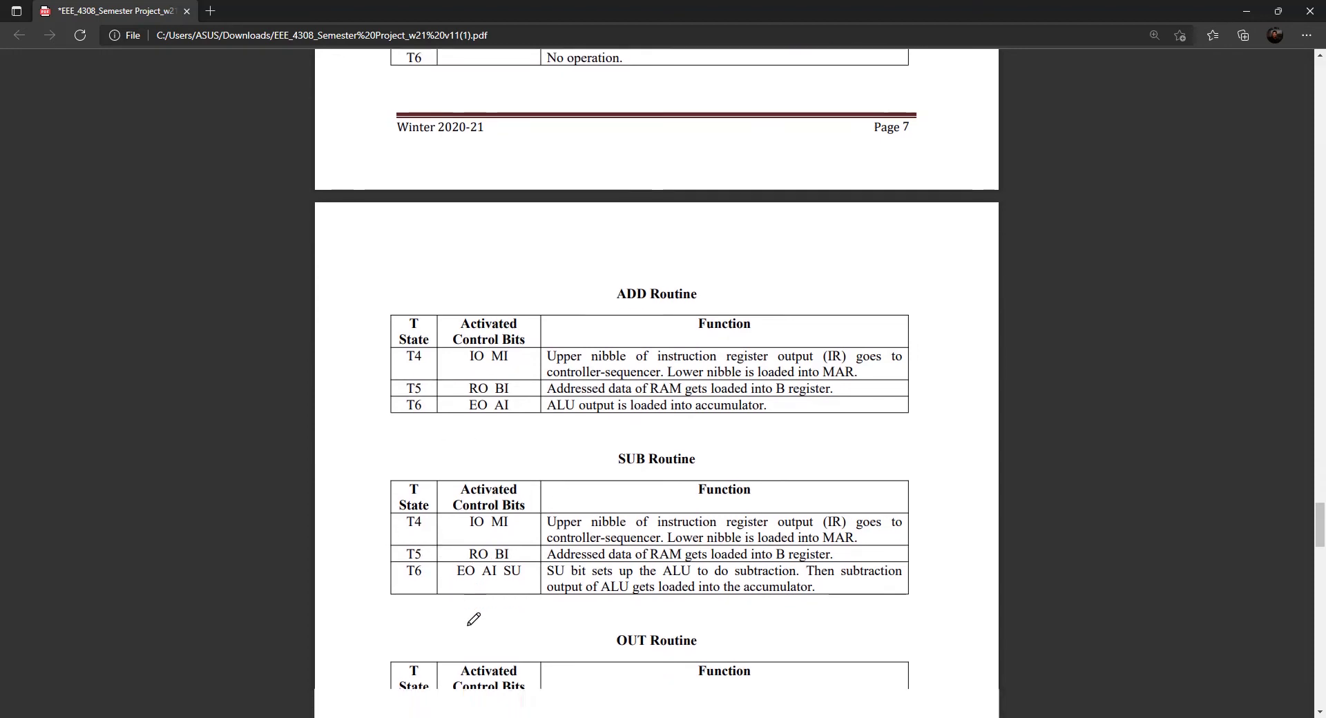
scroll(474, 619, down, 3)
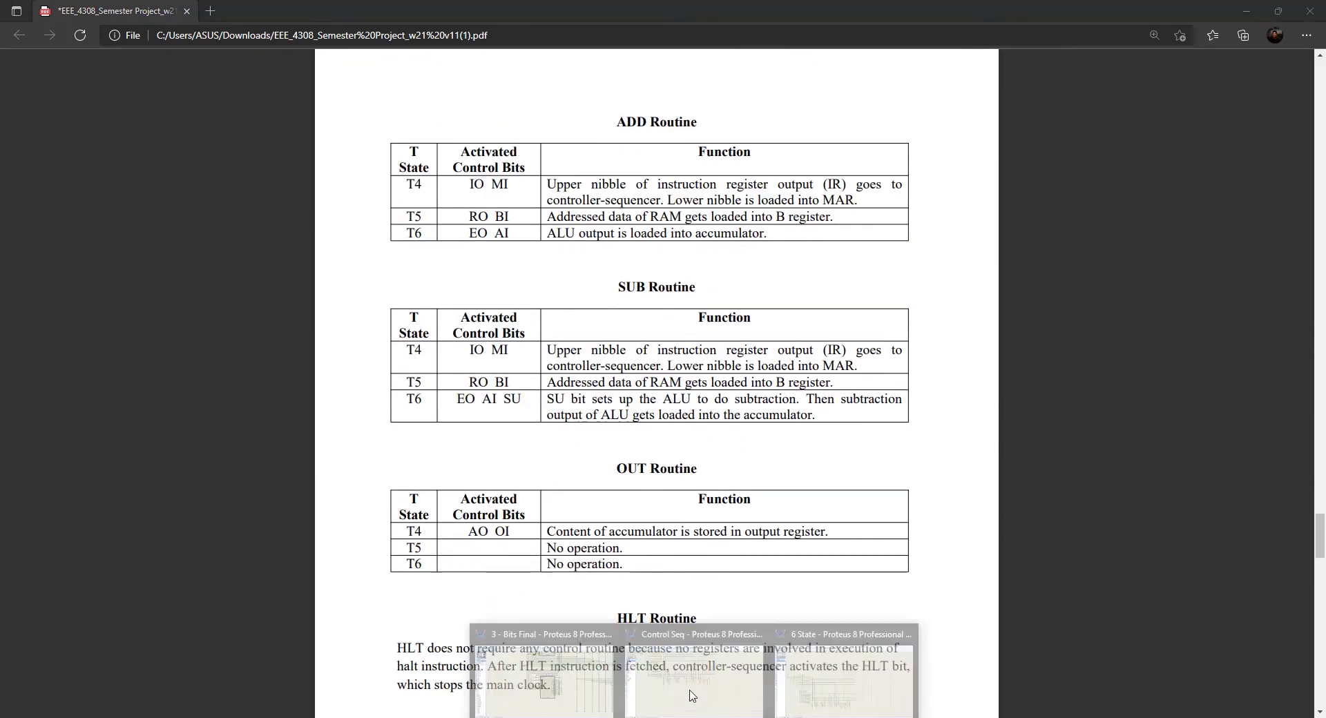
Switch to the Control Seq schematic and trace the state lines feeding the BI gates U37 and U38 and OR gate U42 driving EO
click(695, 666)
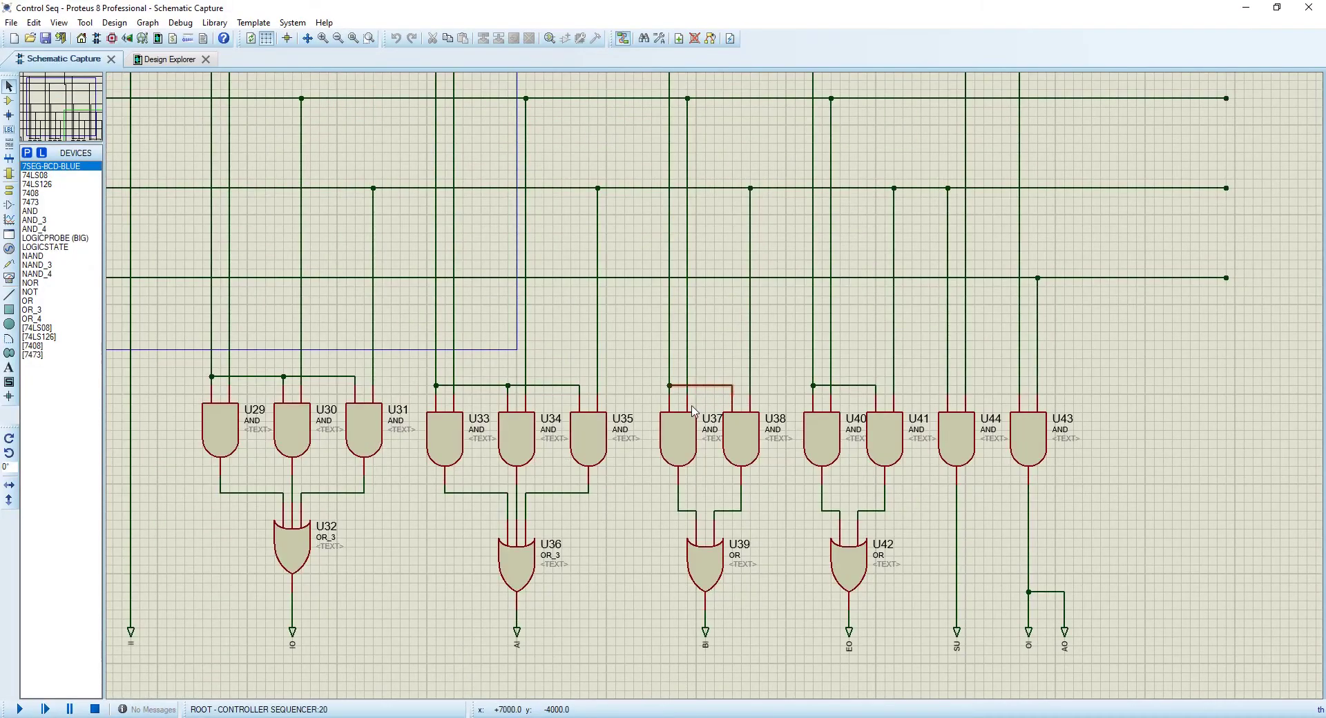
scroll(716, 392, down, 2)
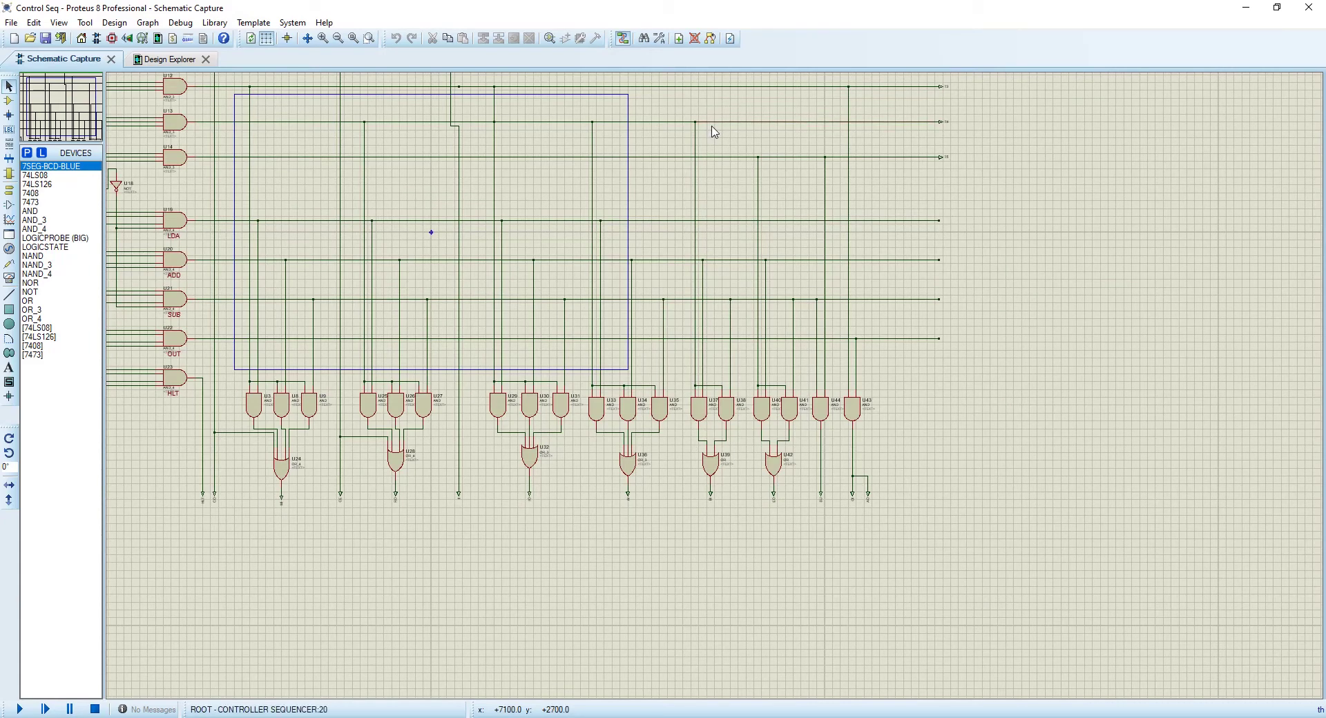
scroll(774, 466, up, 2)
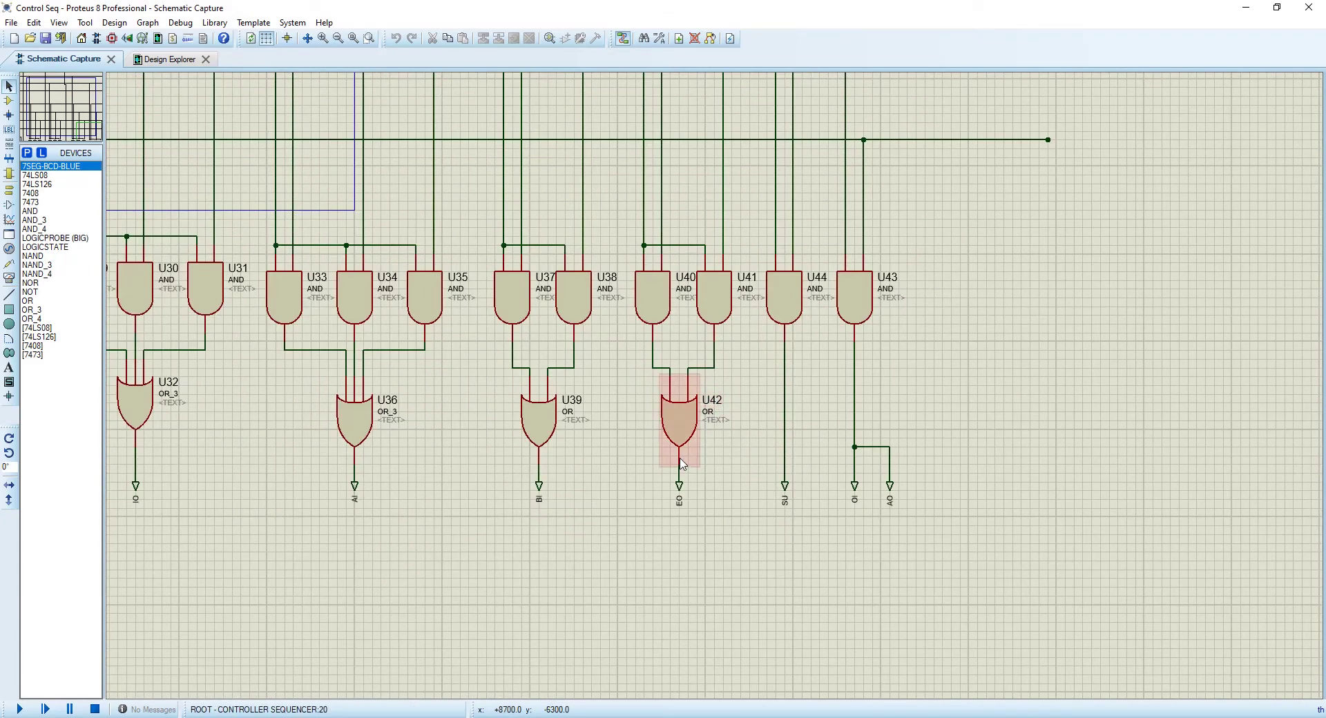
scroll(677, 425, down, 3)
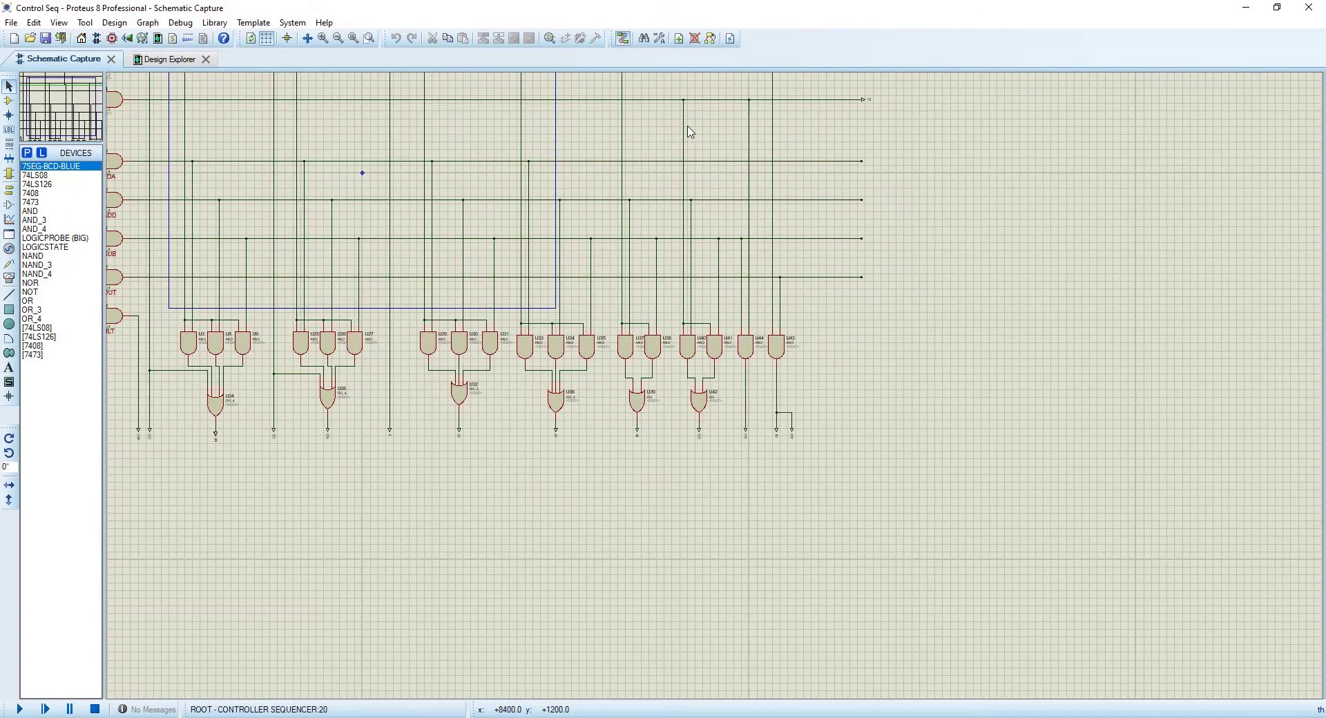
scroll(694, 221, down, 1)
scroll(694, 221, up, 2)
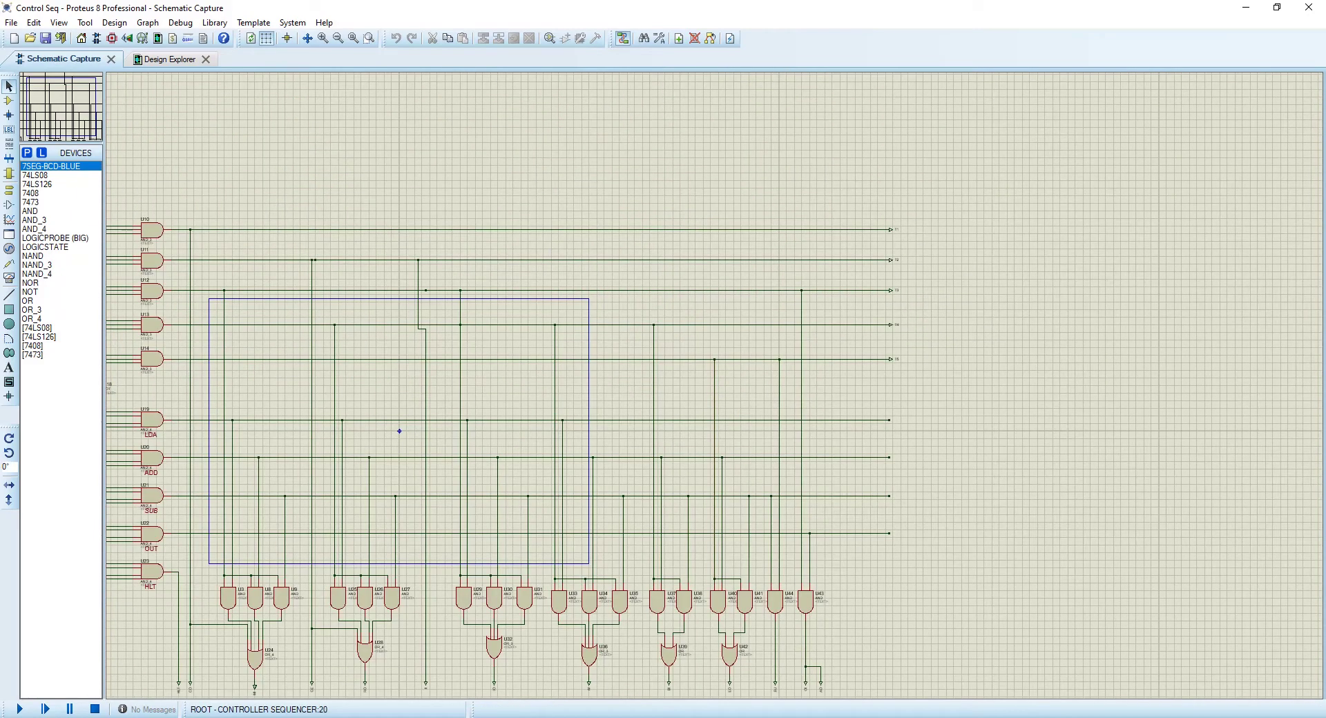
Check the SUB Routine's SU bit in the project PDF, and trace AND gate U44 driving SU in the Control Seq schematic
key(alt+Tab)
scroll(484, 450, up, 1)
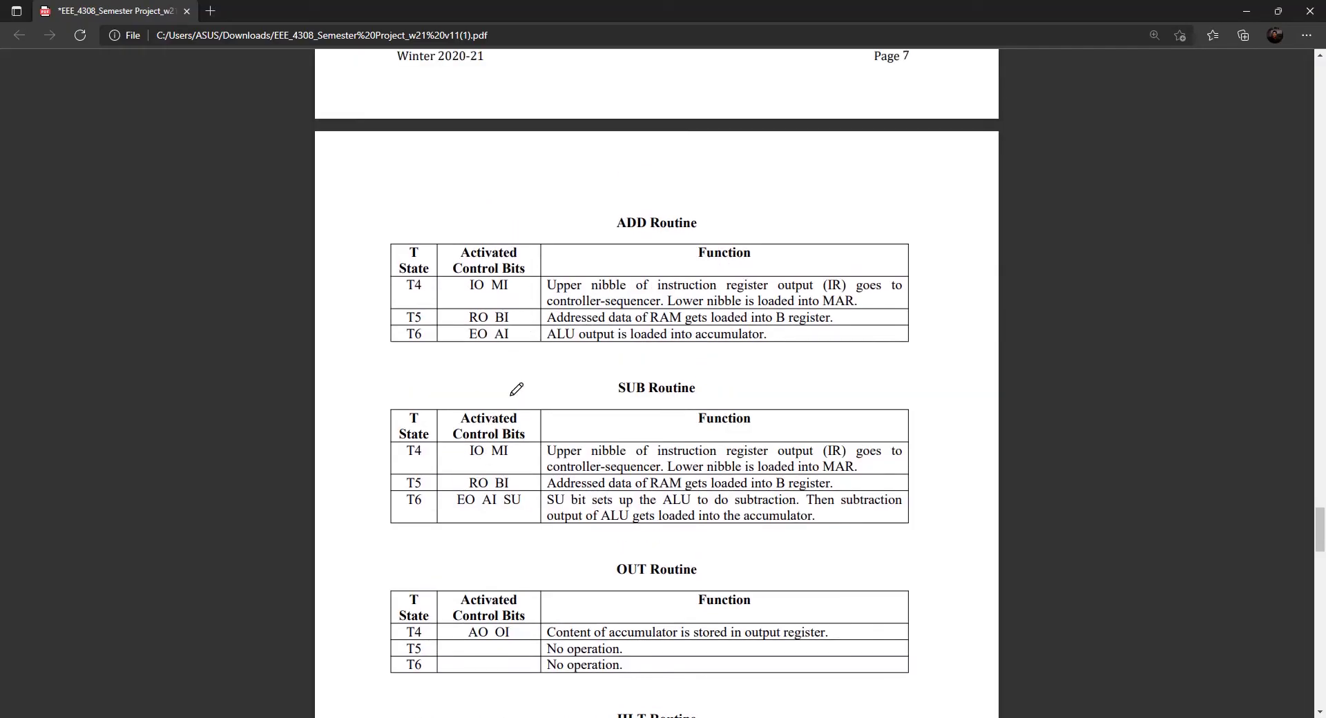
click(713, 716)
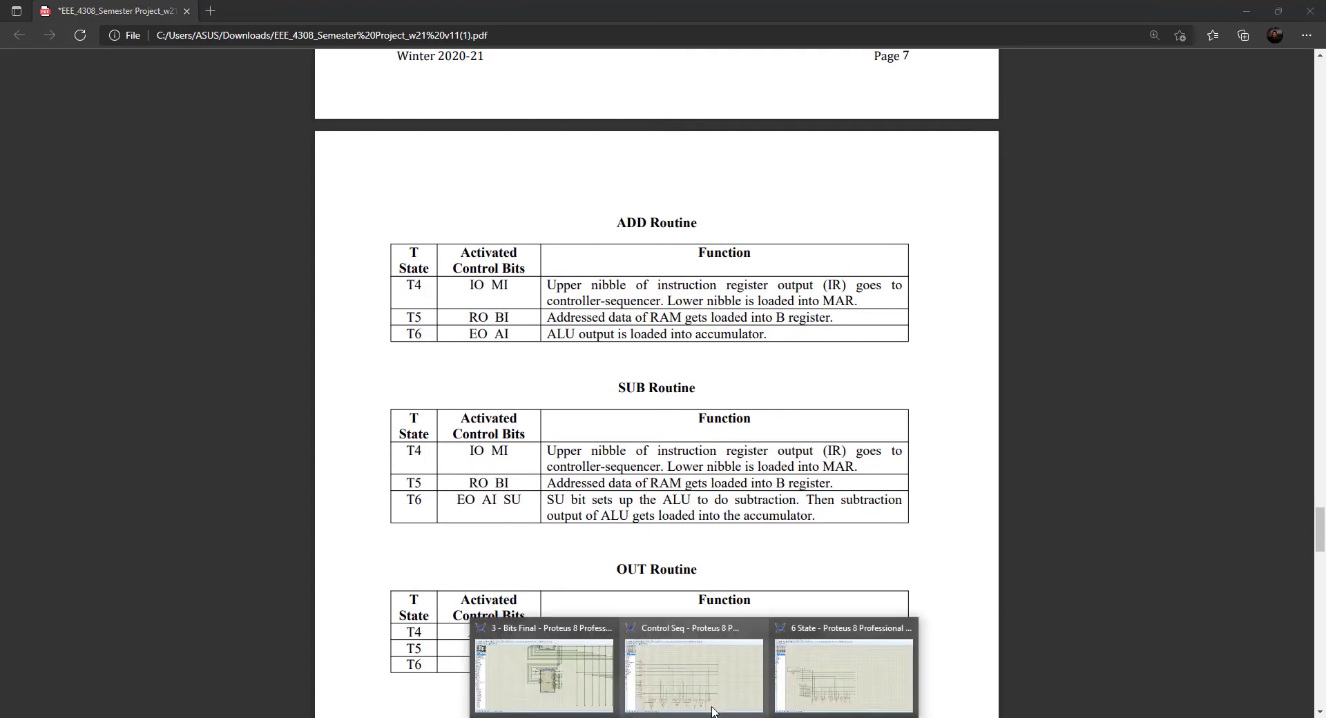
click(732, 691)
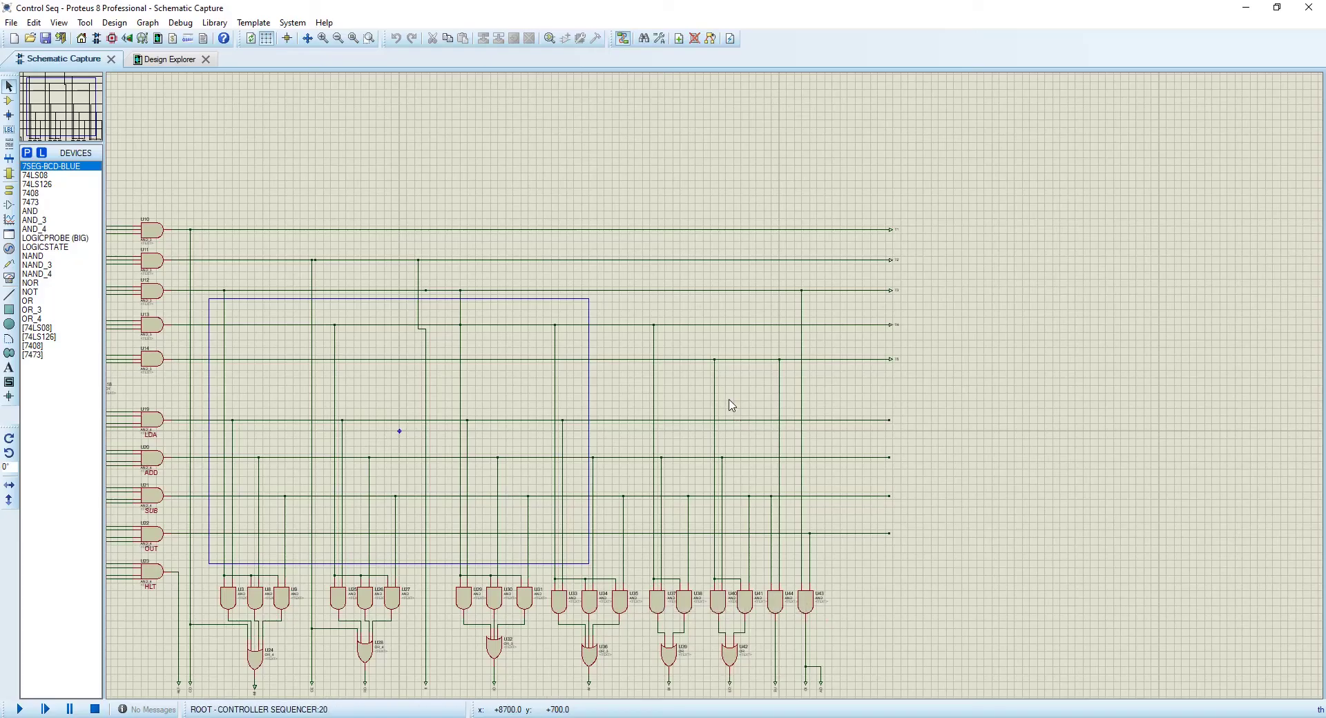
scroll(722, 409, up, 1)
scroll(713, 412, down, 1)
scroll(711, 442, up, 1)
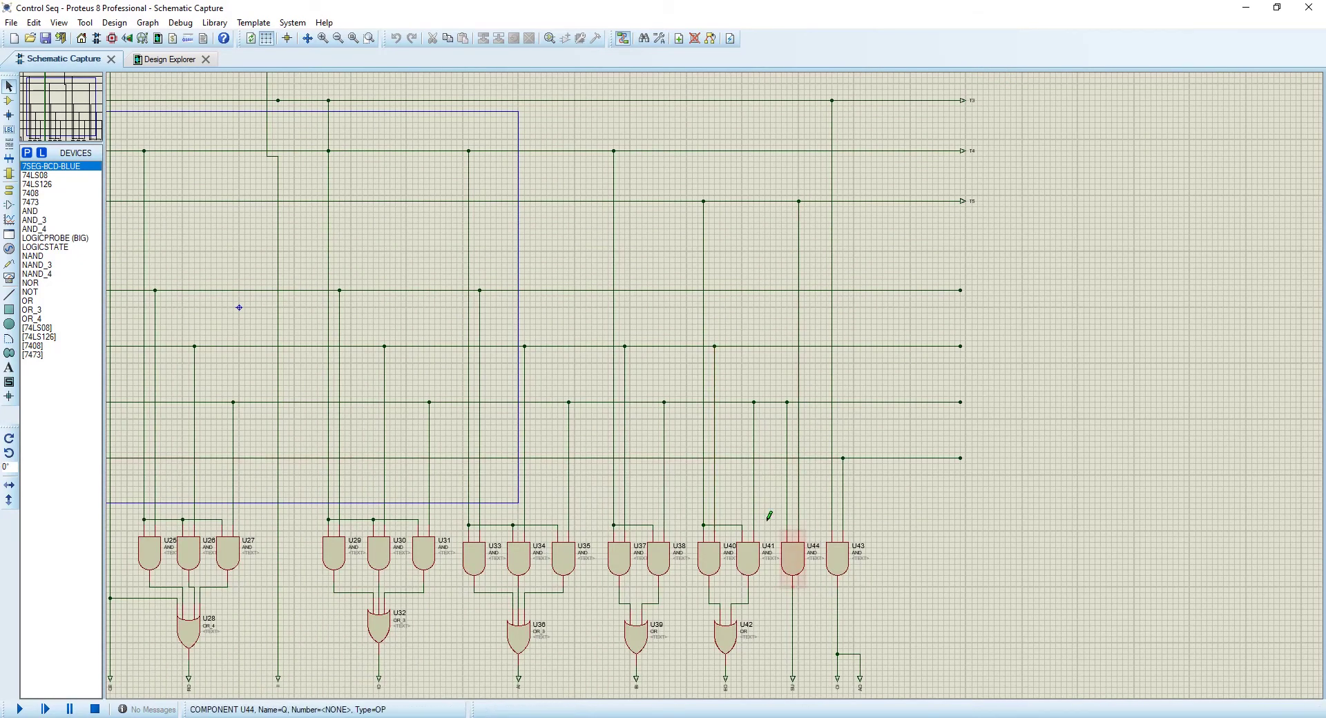
Trace the inputs of AND gate U44 driving SU up to the T5 and SUB lines in the Control Seq schematic
scroll(766, 529, down, 1)
scroll(715, 376, up, 1)
scroll(701, 362, up, 1)
scroll(701, 362, down, 3)
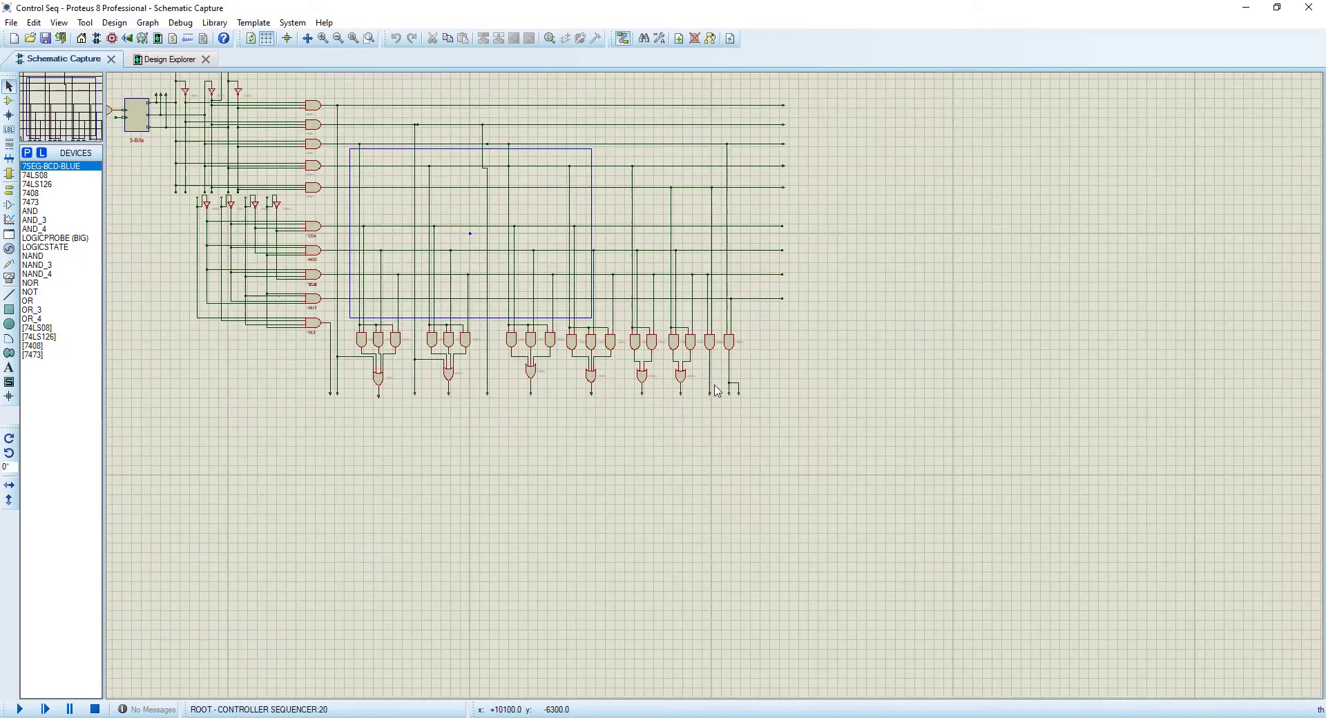
scroll(710, 388, up, 2)
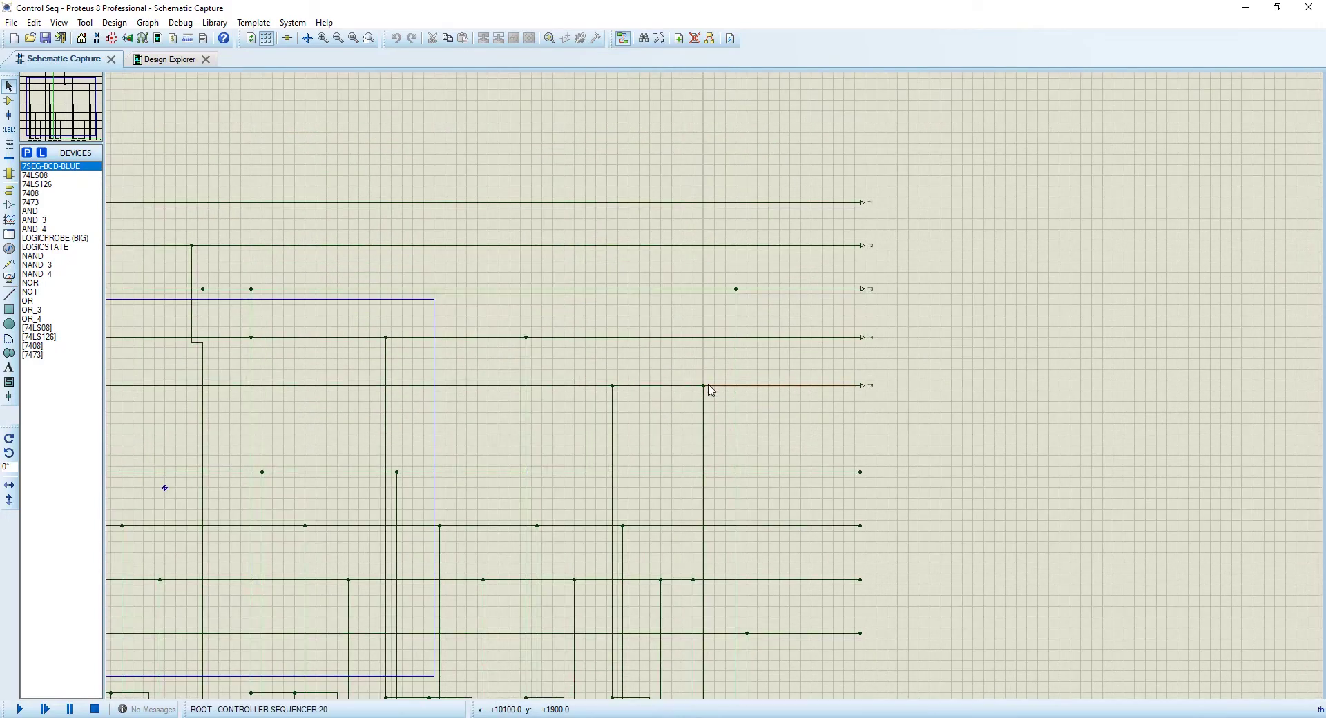
Trace AND gate U43 from the OI and AO outputs up to its T3 and OUT input lines
scroll(712, 428, down, 1)
scroll(722, 607, down, 1)
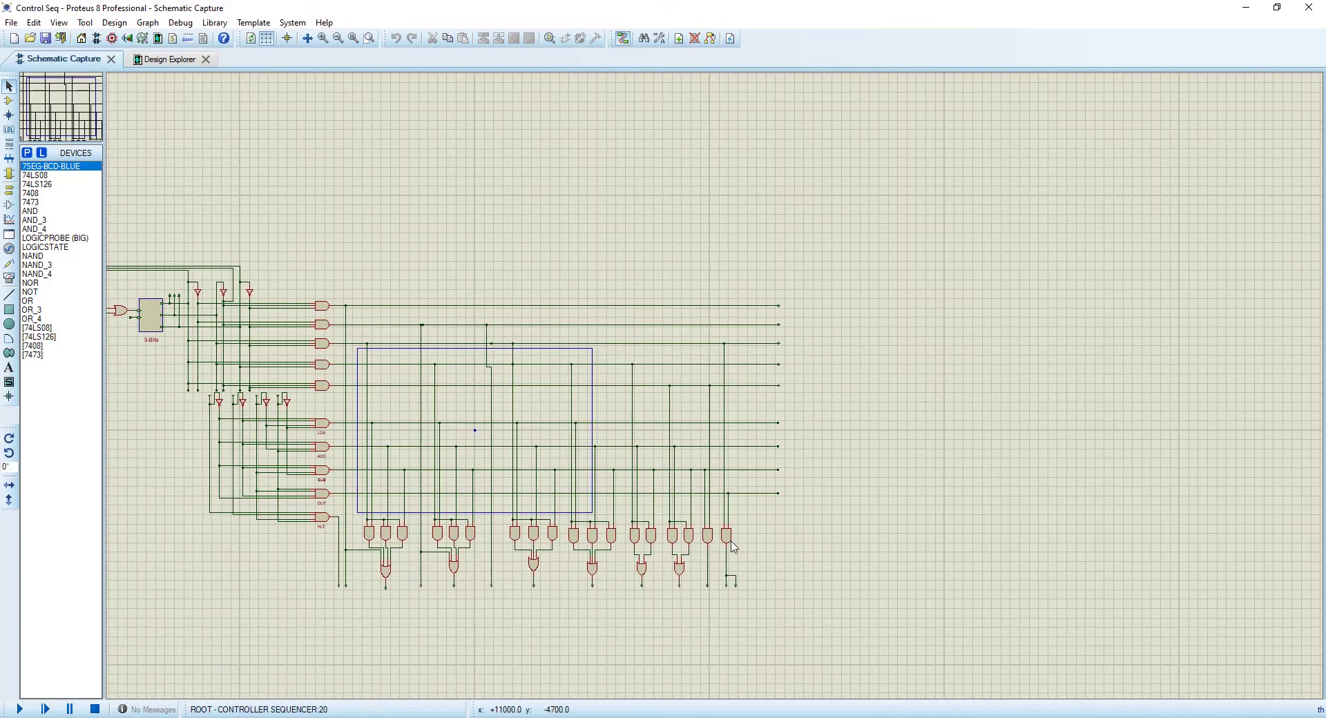
scroll(718, 394, up, 1)
scroll(717, 395, up, 2)
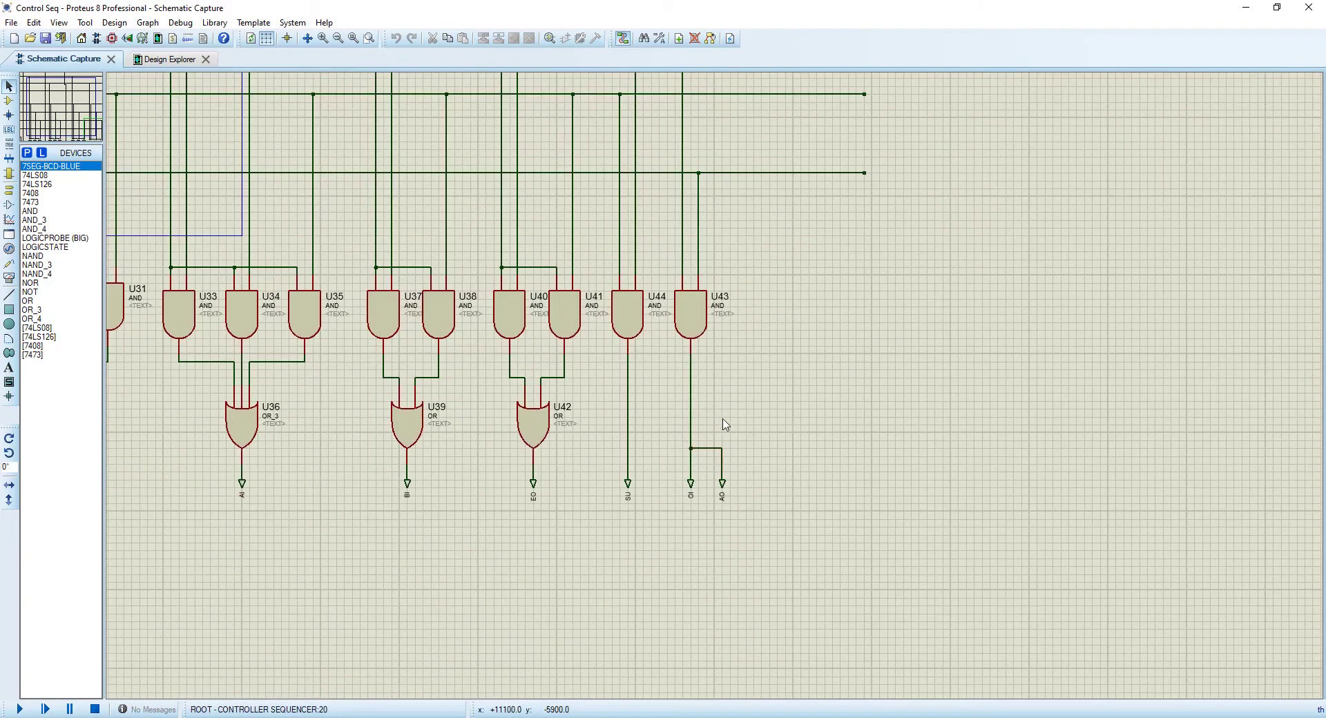
scroll(725, 425, down, 3)
scroll(719, 311, up, 1)
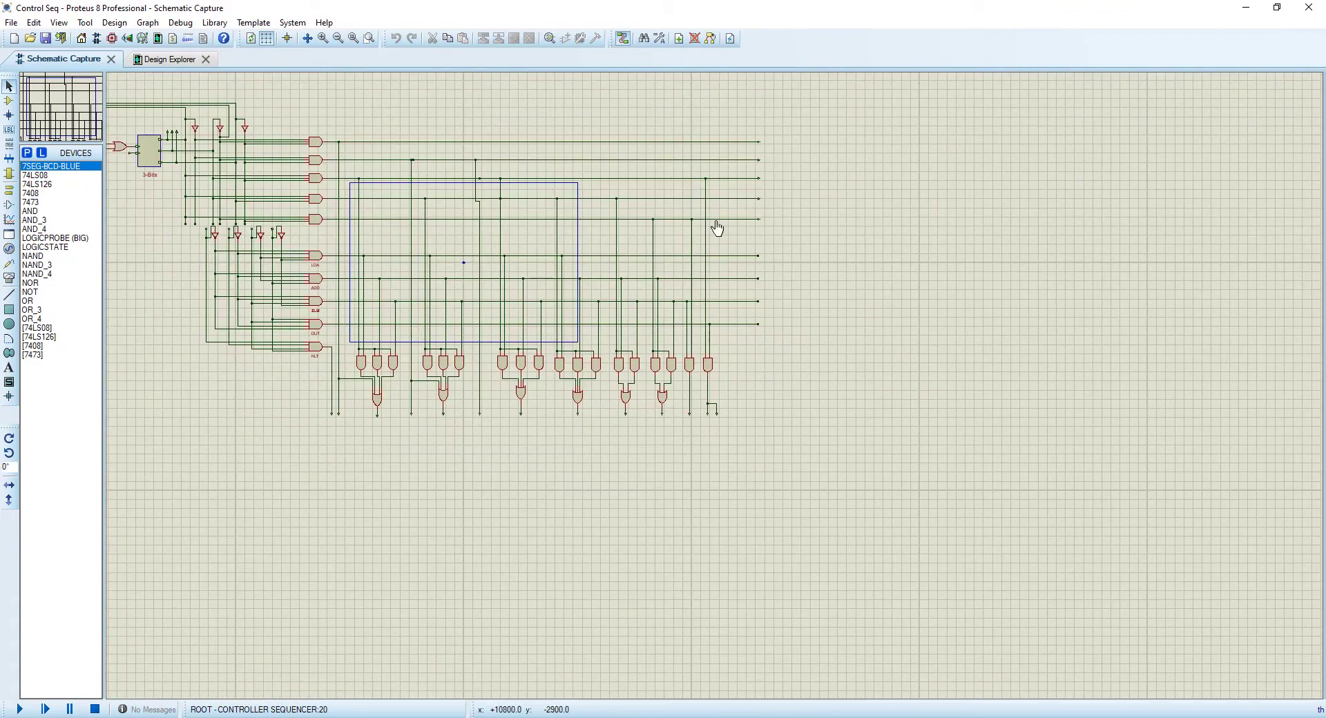
scroll(714, 200, up, 1)
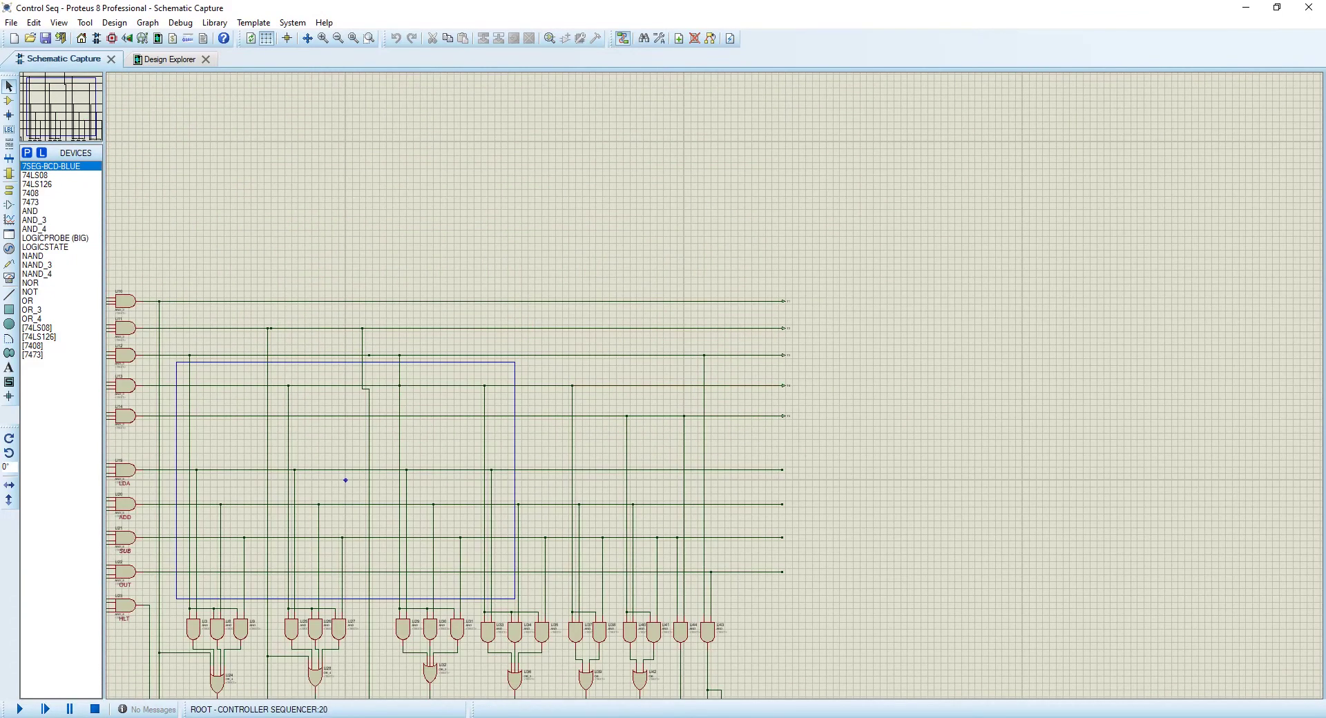
Switch to the project PDF and review the tables from the OUT and HLT Routines back up to the Fetch Cycle
key(alt+Tab)
scroll(456, 691, down, 5)
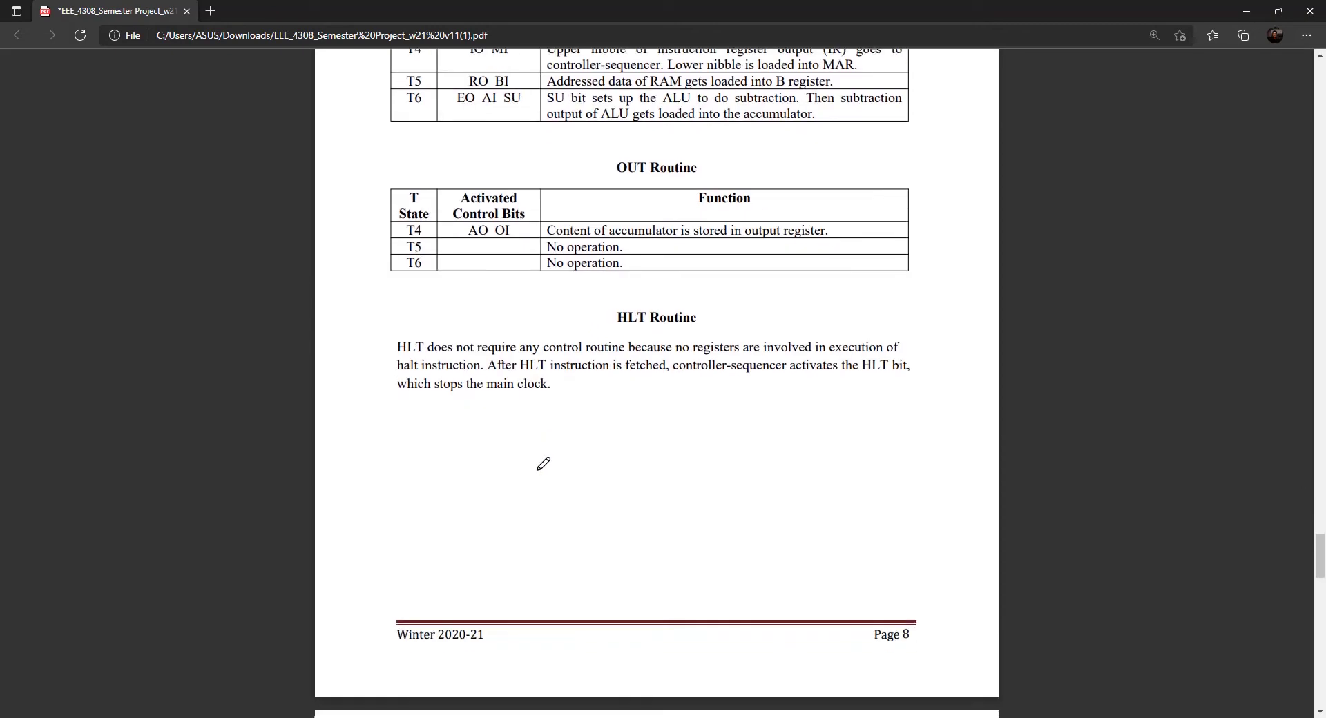
scroll(540, 607, up, 10)
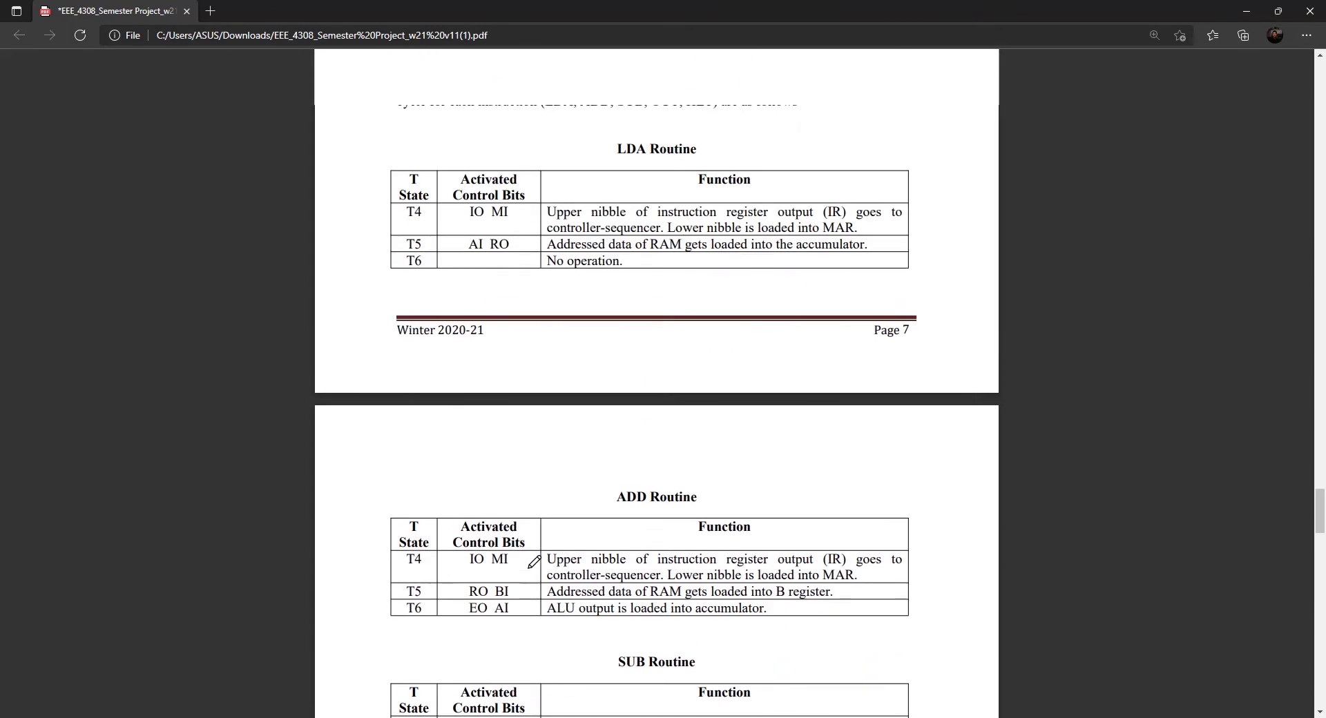
scroll(534, 563, up, 3)
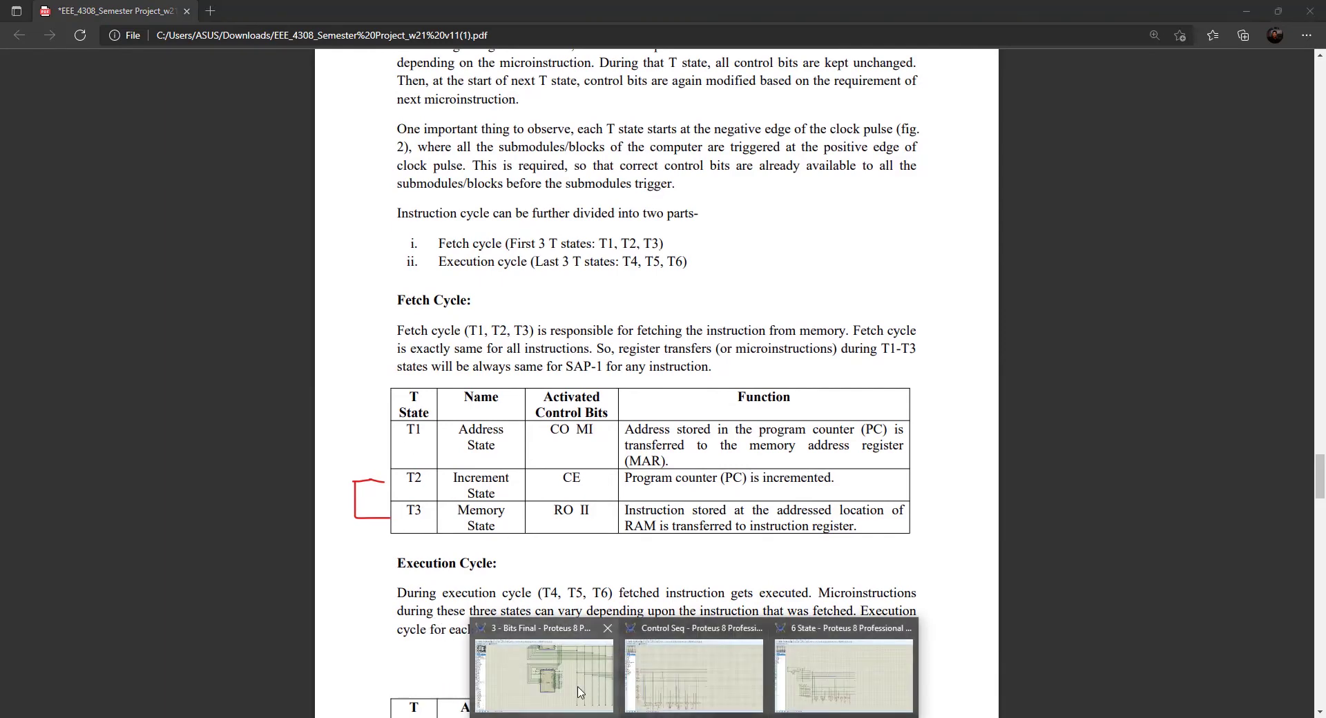
Switch to the 3 - Bits Final schematic and open the CONTROLLER SEQUENCER block's internal sheet
click(574, 682)
scroll(495, 551, down, 2)
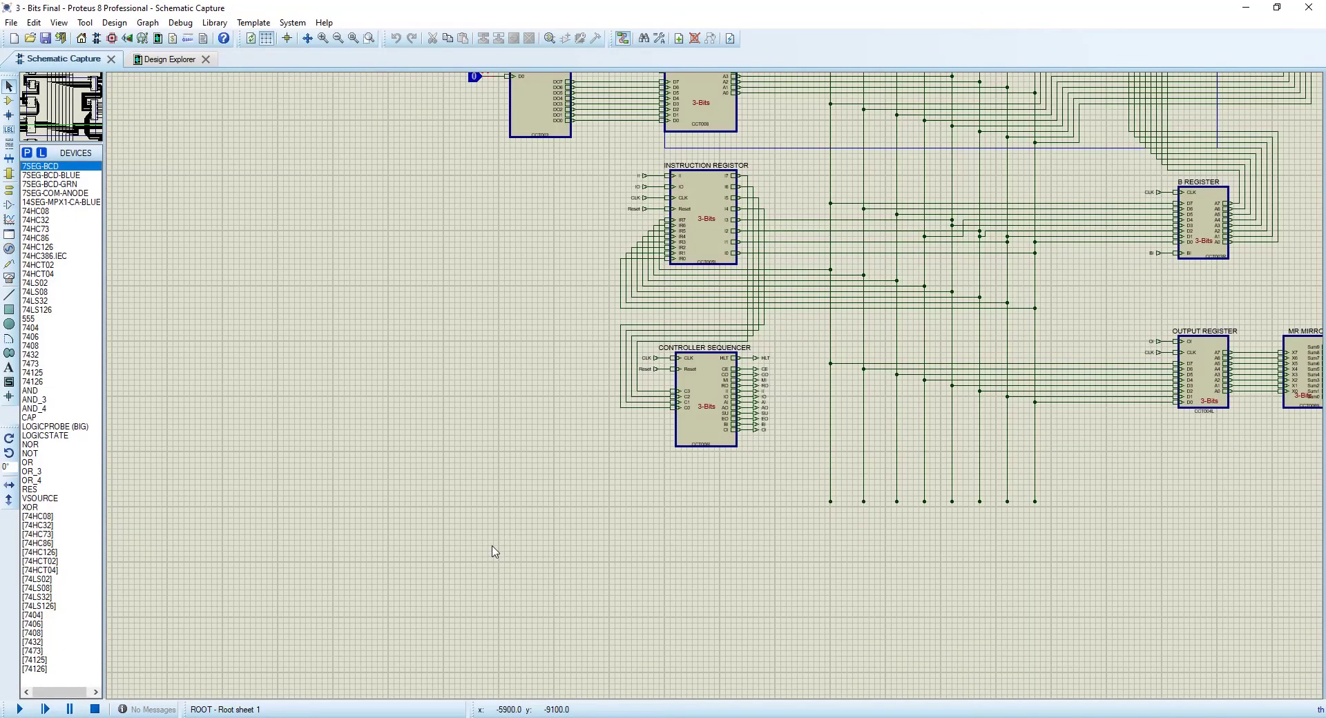
scroll(704, 390, down, 1)
scroll(705, 384, up, 3)
click(705, 385)
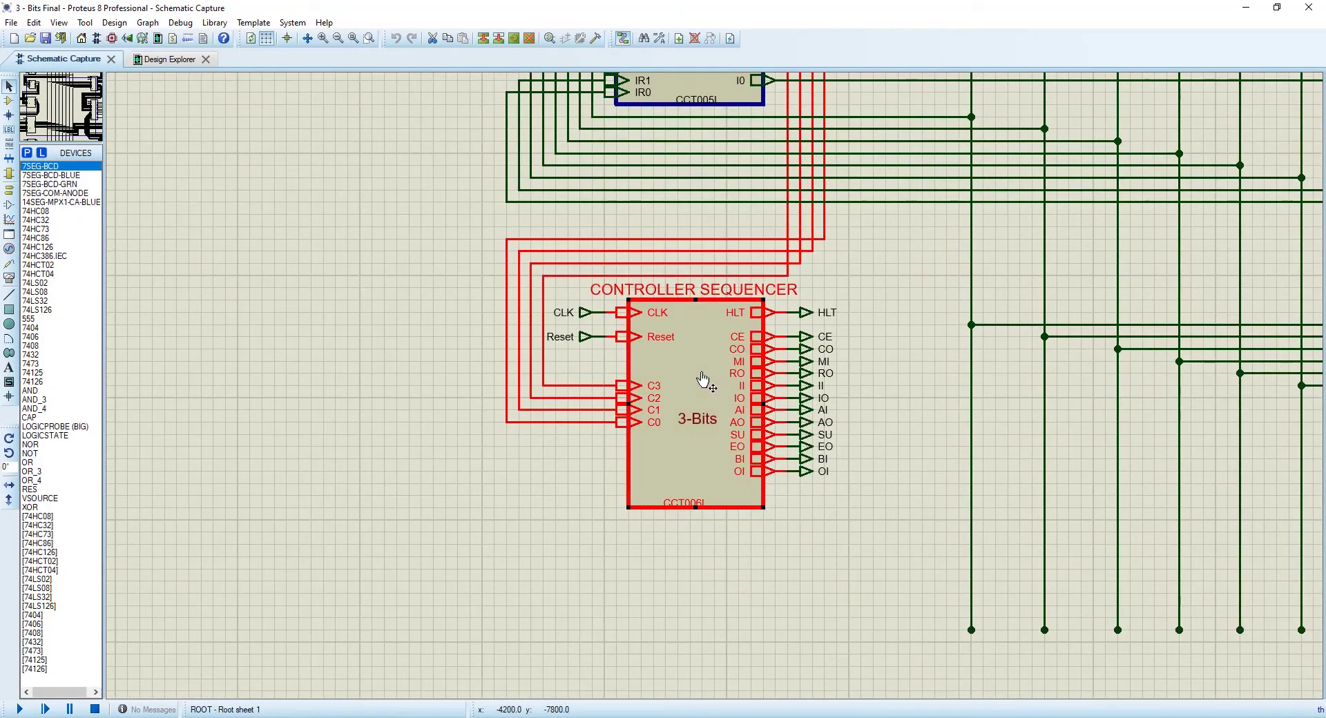
scroll(368, 301, down, 1)
scroll(518, 302, down, 2)
scroll(719, 384, up, 3)
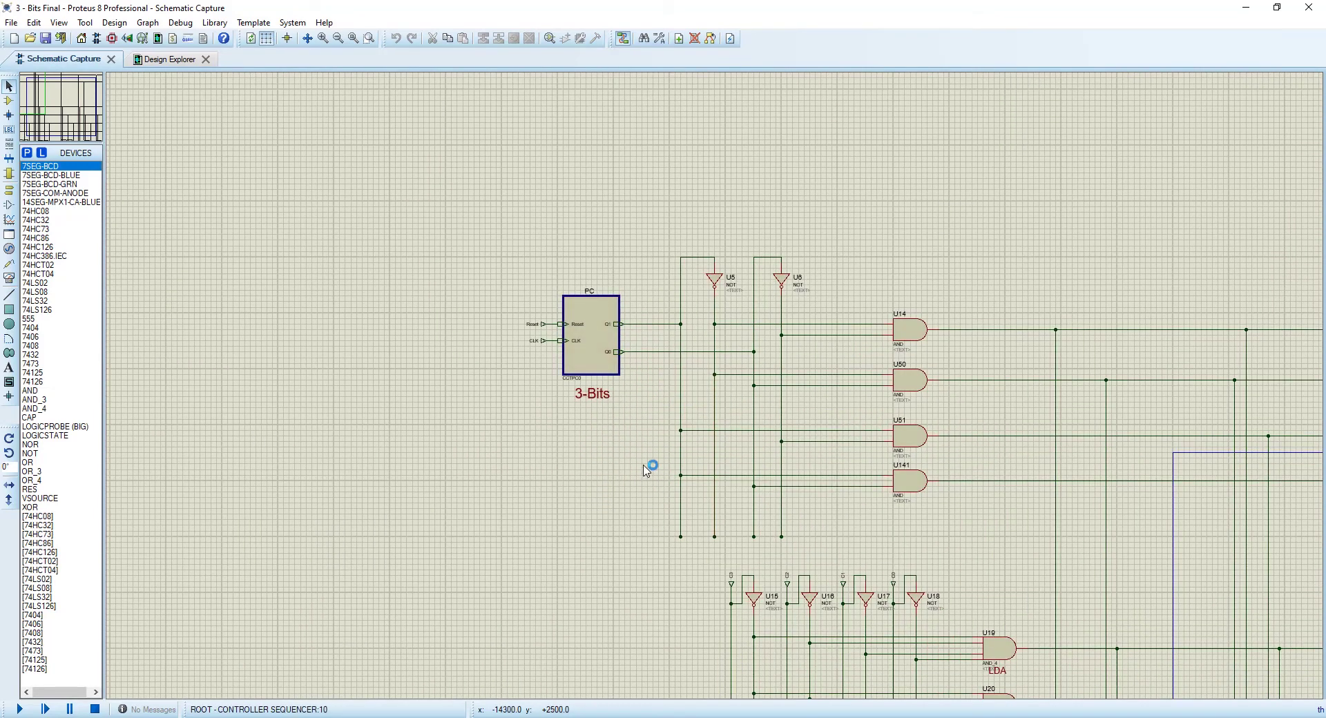
Open the PC subcircuit's sheet and examine its two 7473 flip-flops and the AND gates driving Q0 and Q1
click(592, 347)
key(ctrl+c)
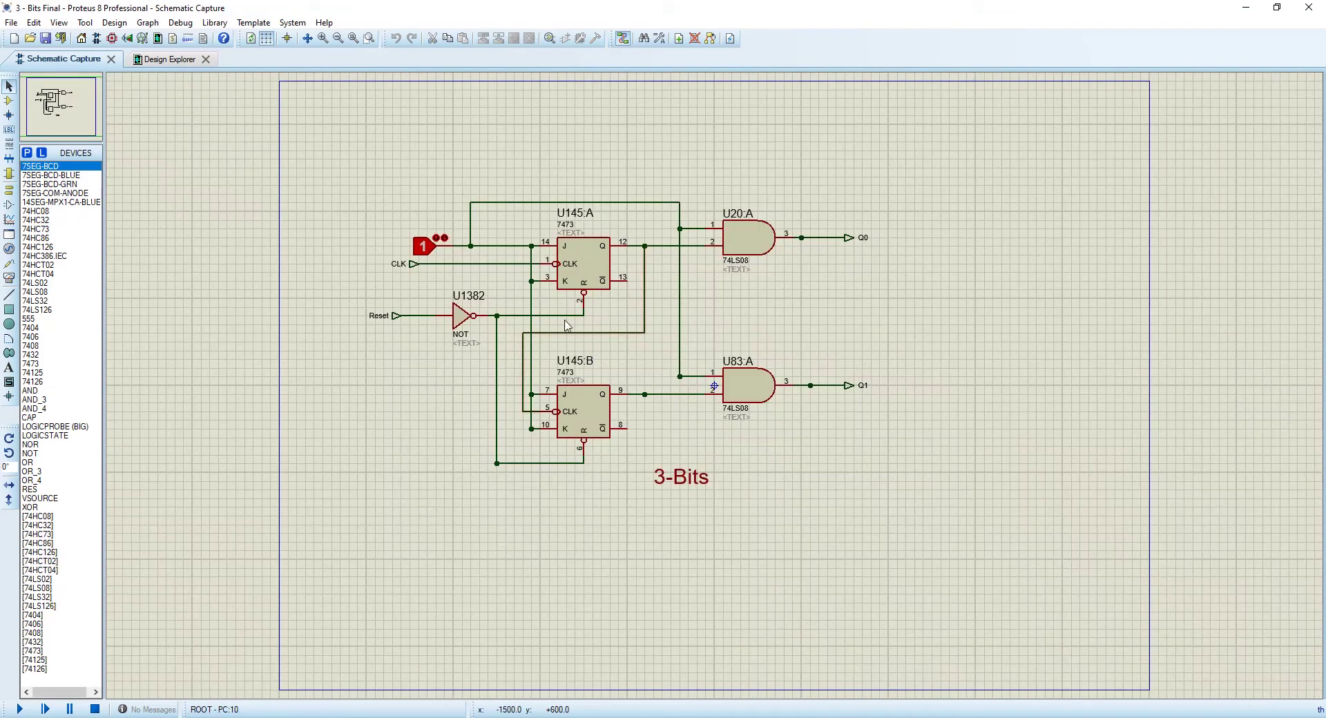
key(F6)
key(F7)
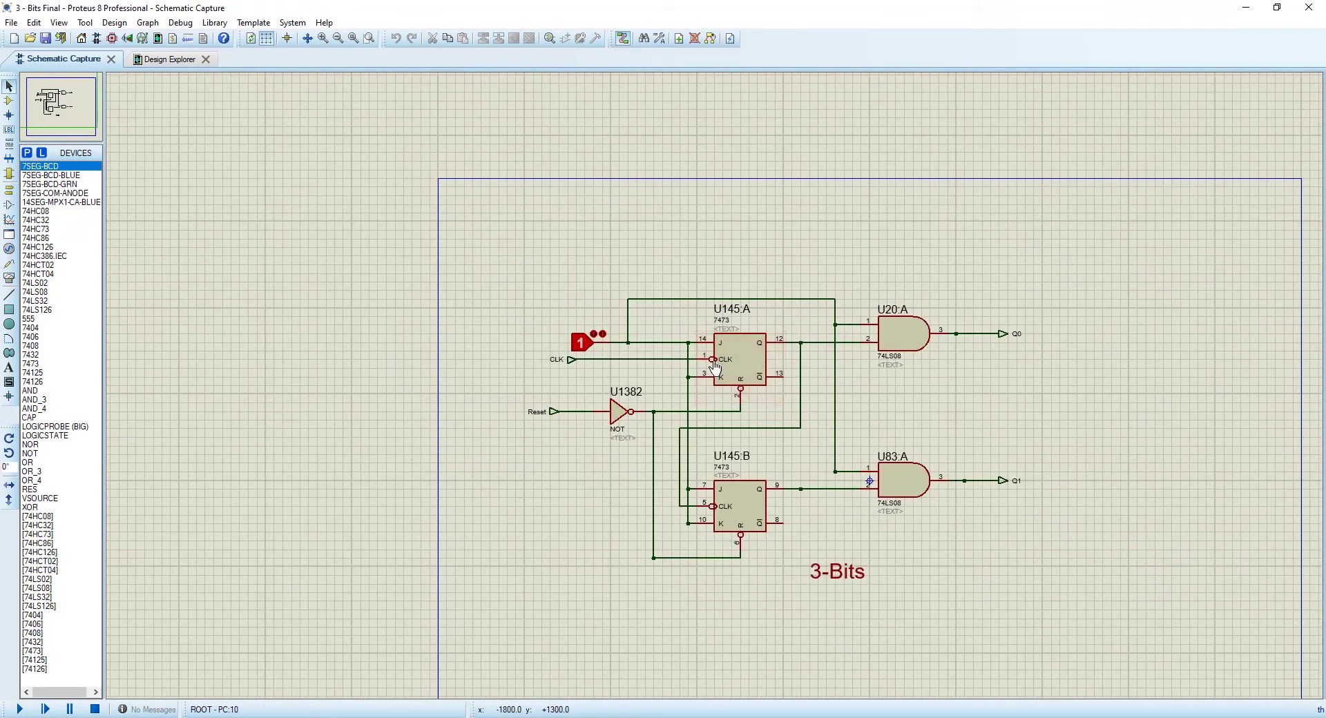
In the project PDF, erase the red bracket beside T2 and T3 and draw a new one joining T1 to T3 in the Fetch Cycle table
key(alt+Tab)
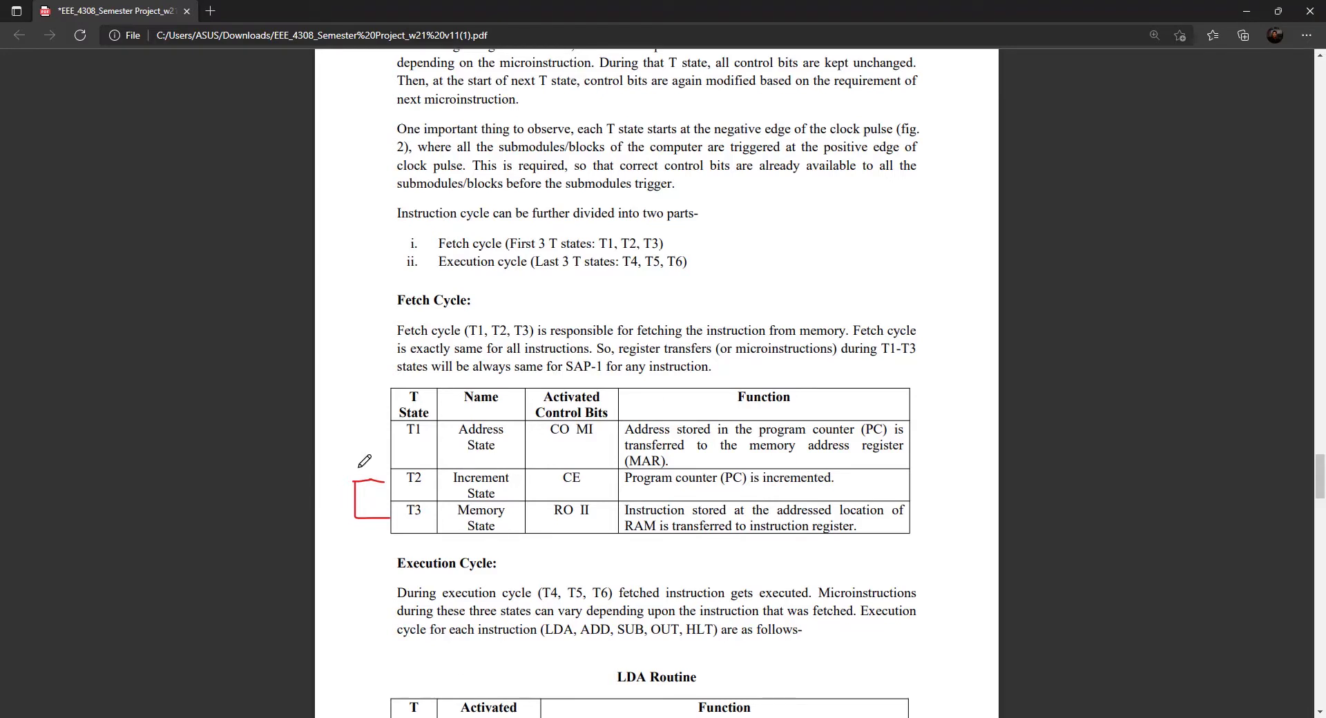
click(1159, 63)
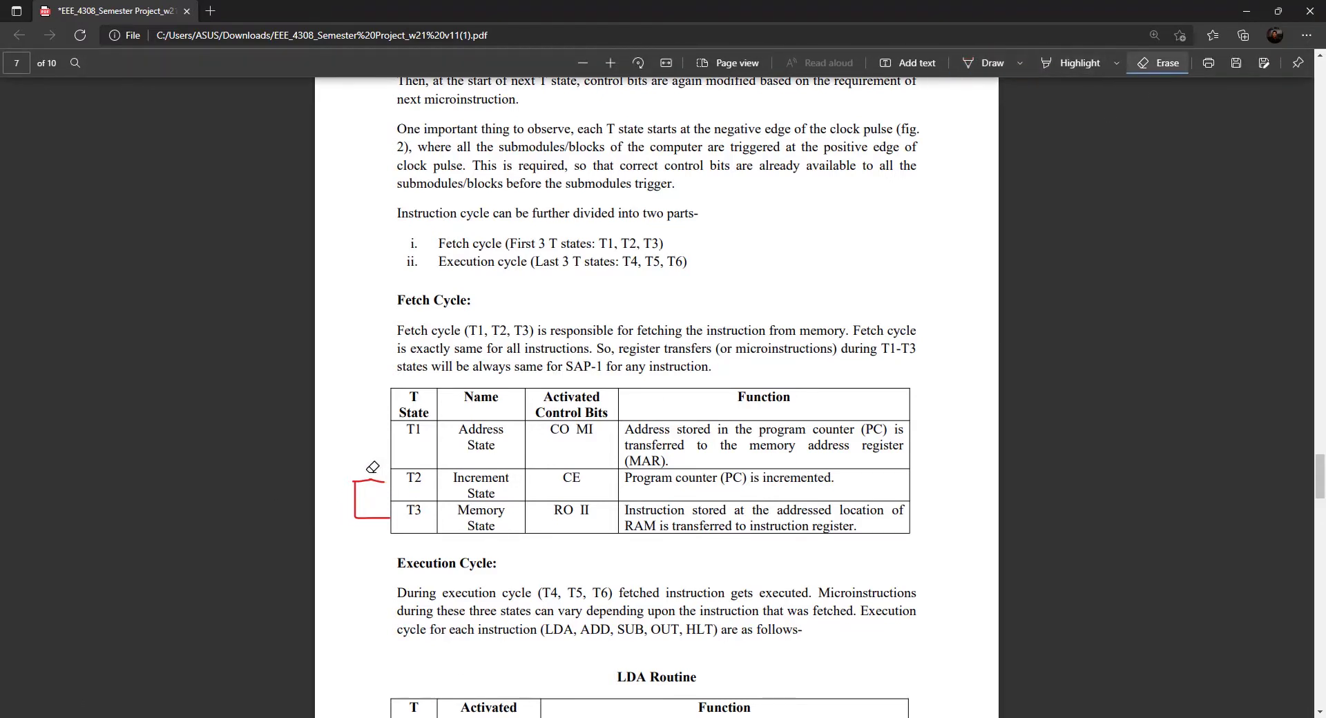
drag(373, 467, 500, 422)
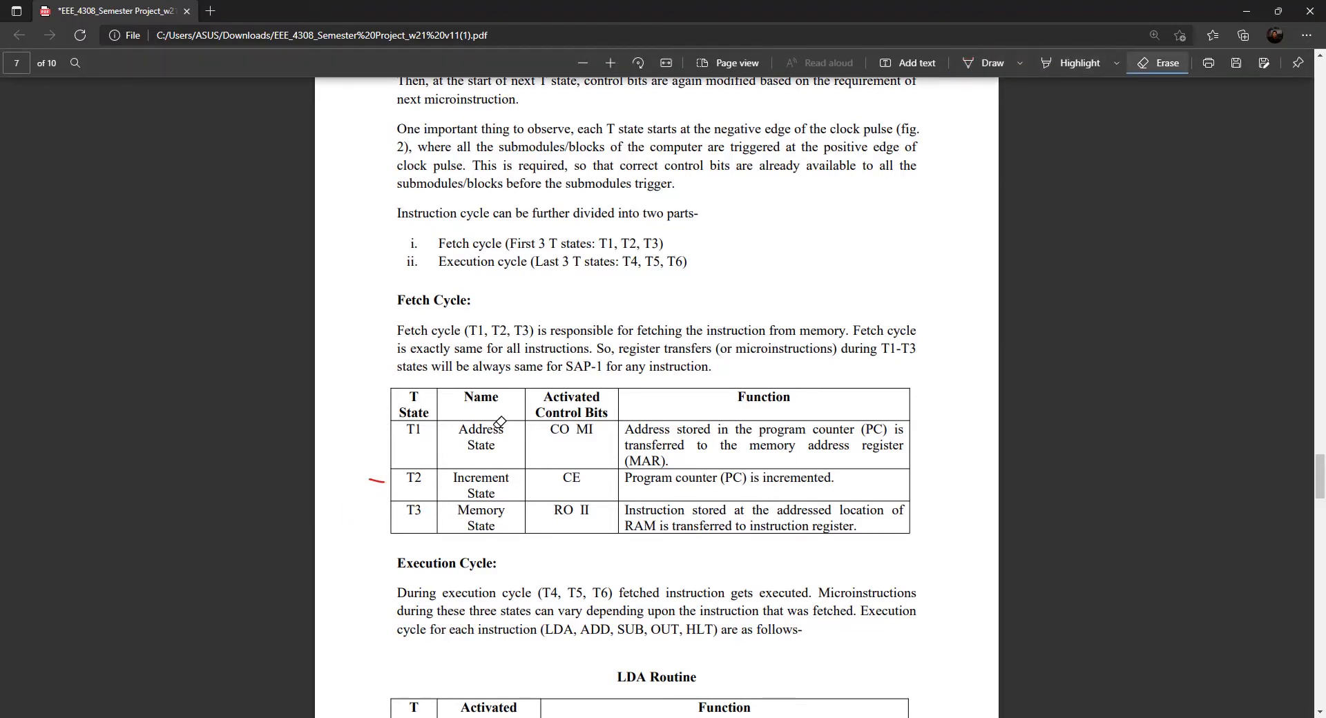
click(986, 63)
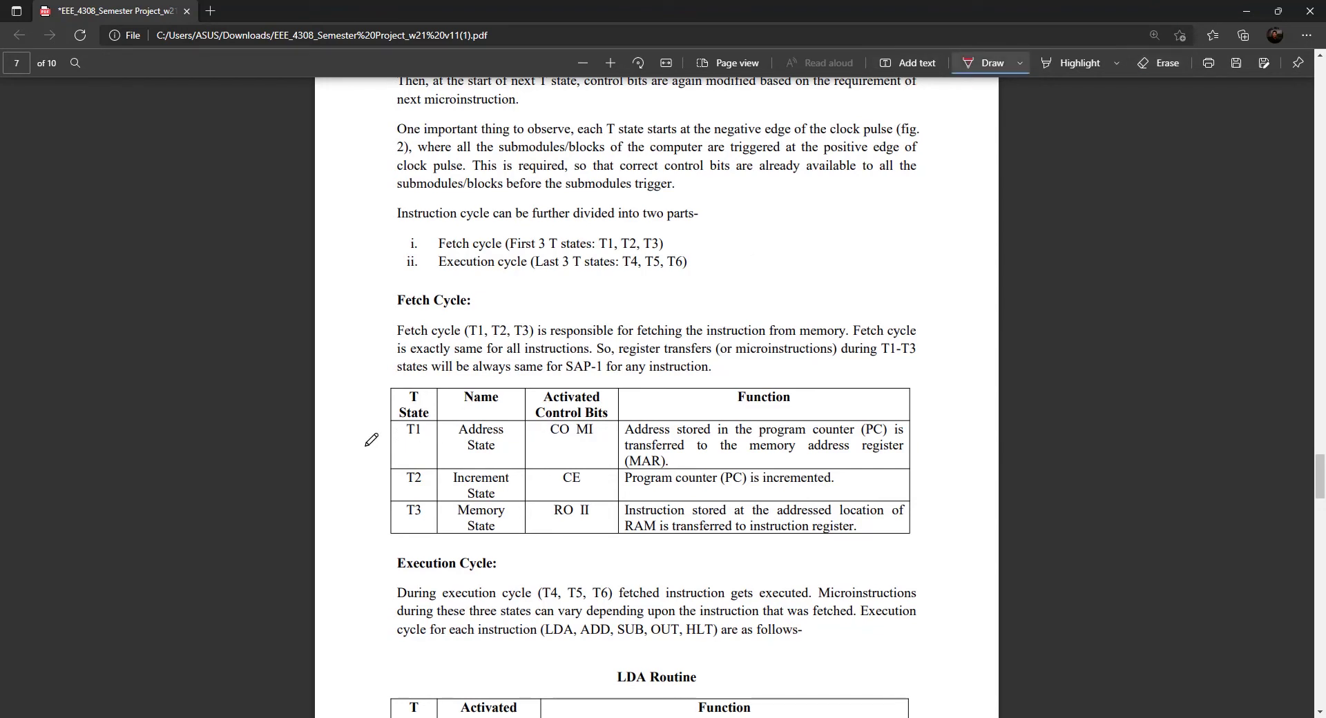
drag(372, 466, 393, 522)
Review the activated control bits in the Fetch Cycle table and the LDA, ADD, SUB and OUT Routine tables
scroll(515, 502, down, 2)
scroll(564, 380, down, 2)
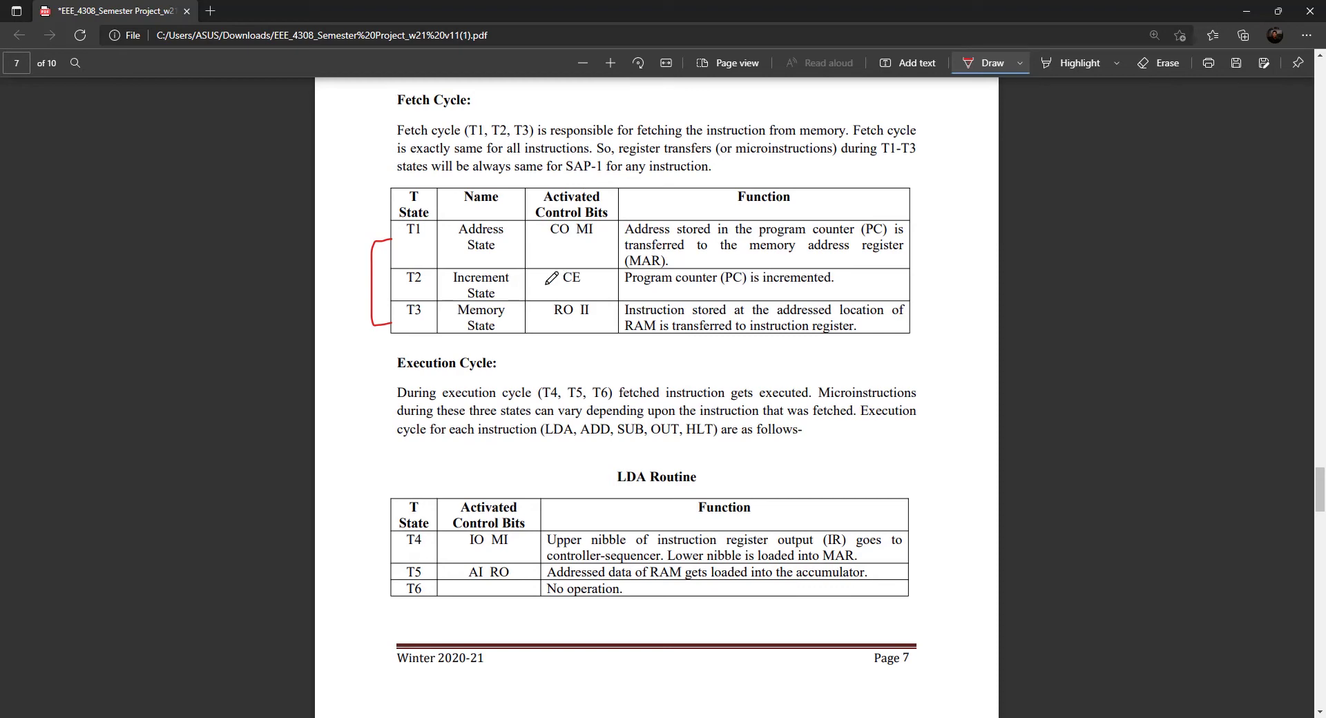
scroll(515, 388, down, 10)
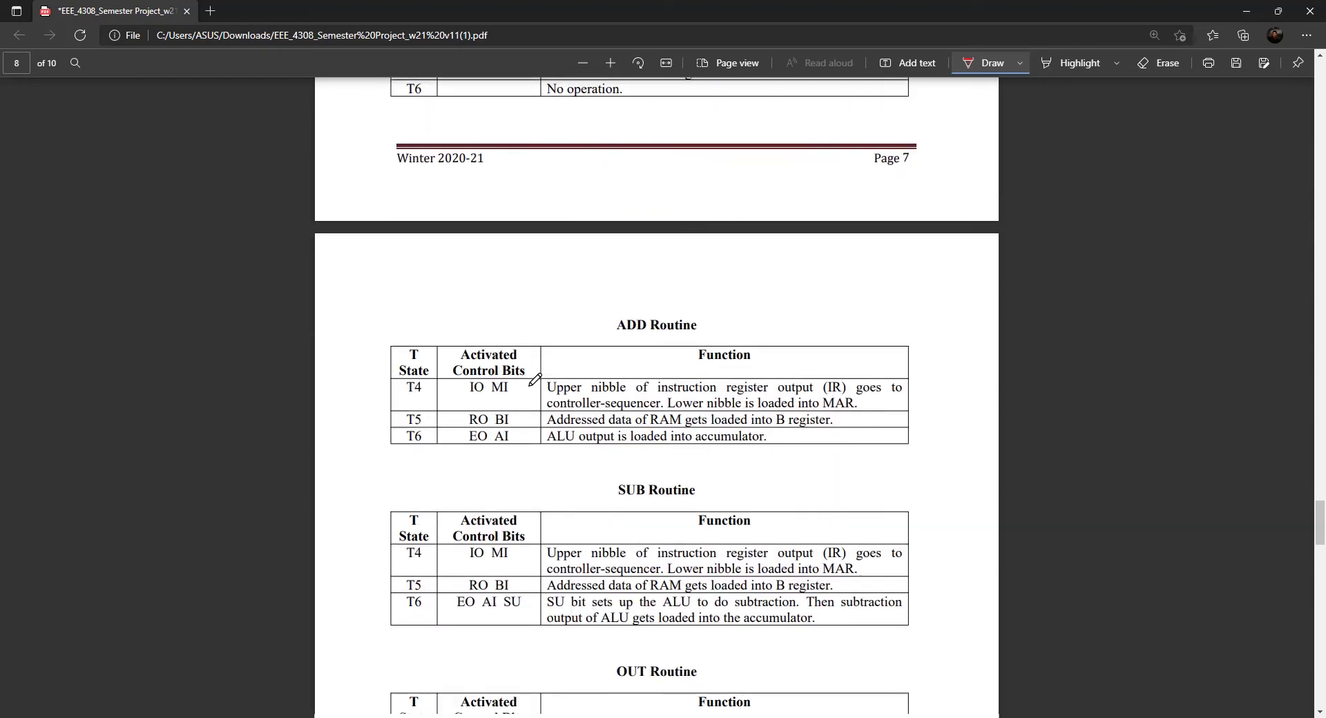
scroll(523, 384, up, 10)
scroll(535, 379, down, 2)
scroll(536, 380, down, 4)
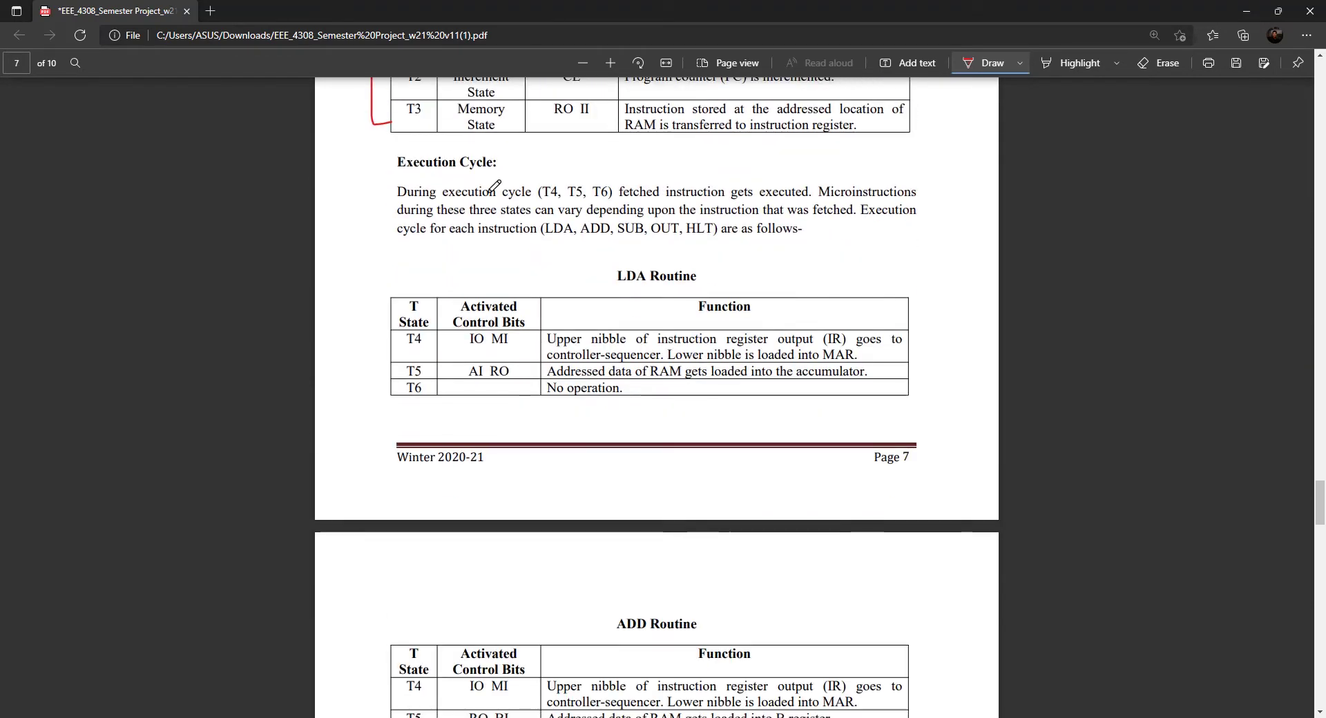
scroll(524, 332, down, 2)
scroll(508, 359, down, 1)
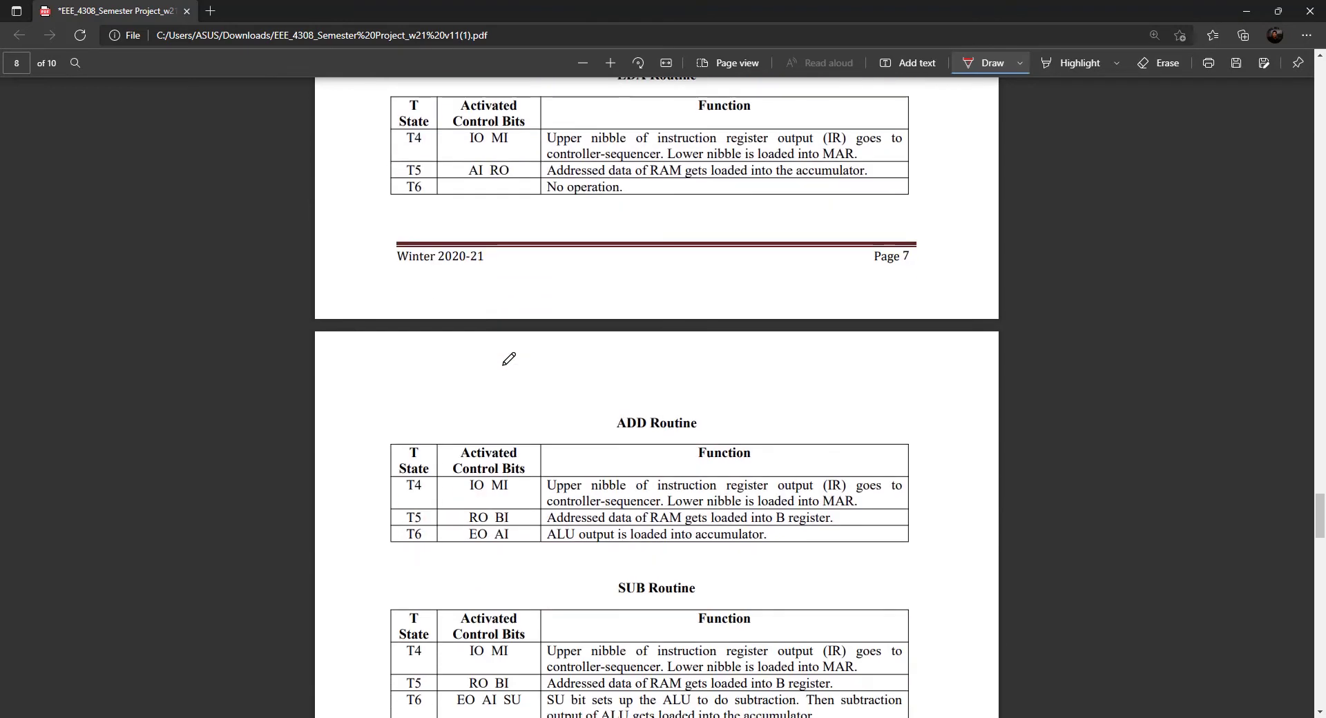
scroll(508, 355, up, 5)
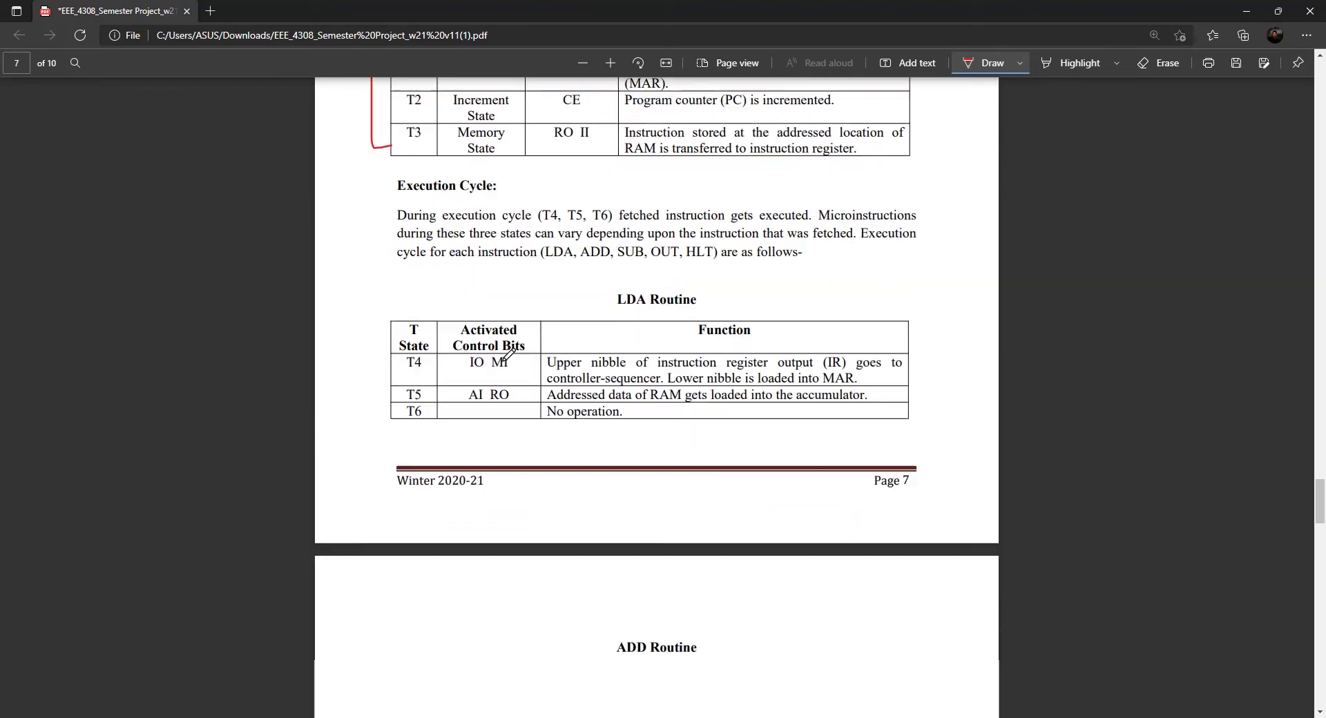
scroll(525, 352, down, 10)
scroll(509, 356, up, 10)
scroll(509, 355, down, 10)
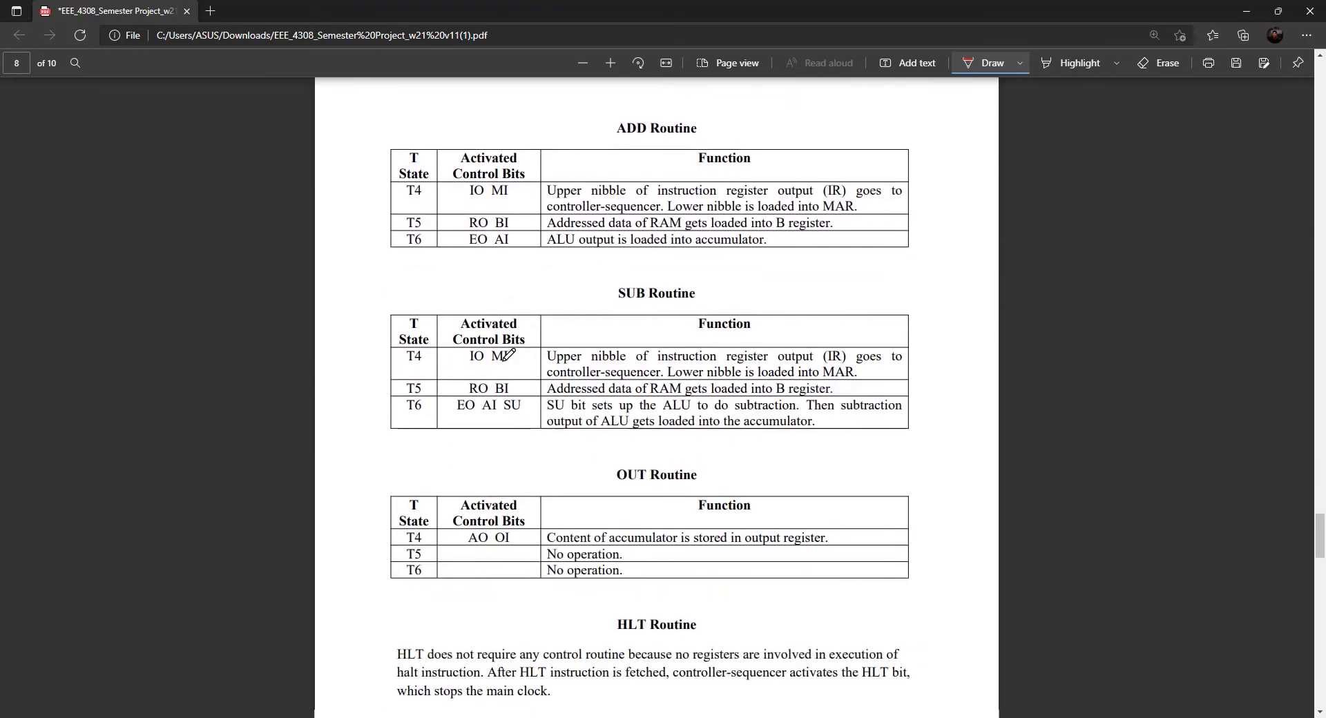
scroll(509, 355, up, 4)
Switch to the 3 - Bits Final schematic and go back from the PC subcircuit to the controller sequencer sheet
mouse_move(695, 717)
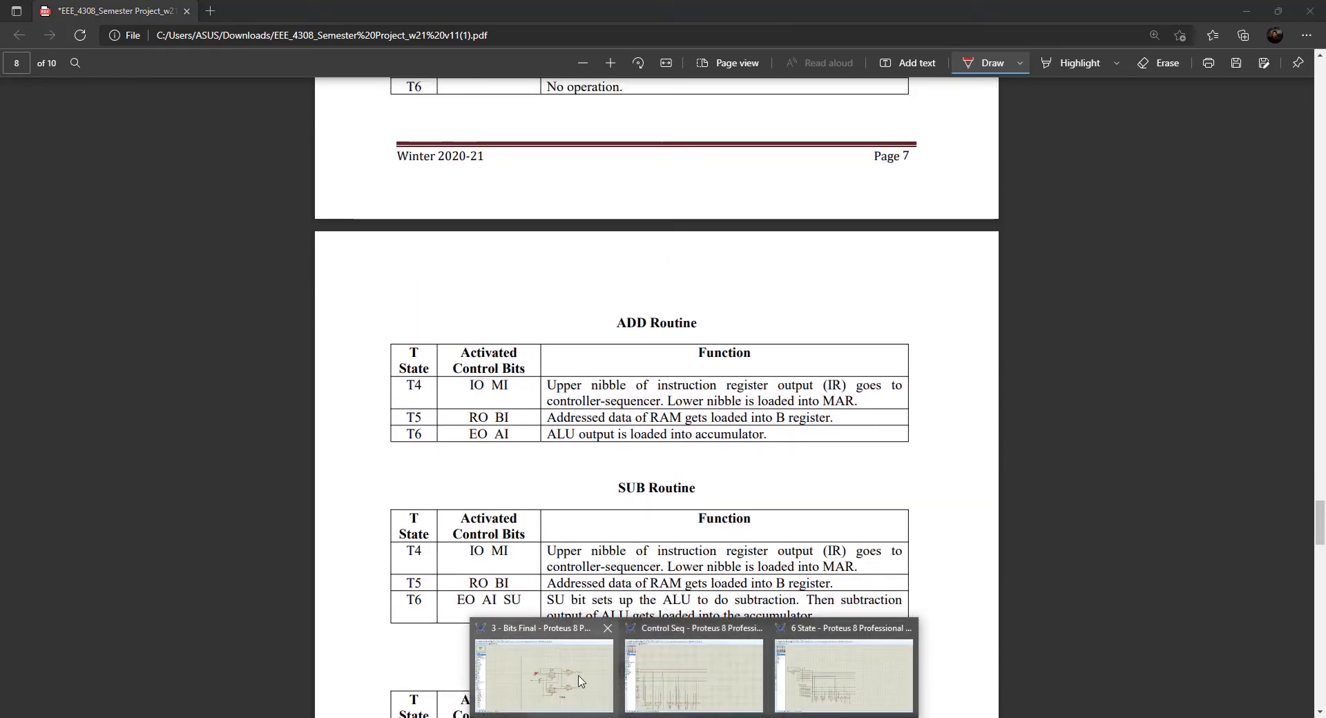
click(584, 674)
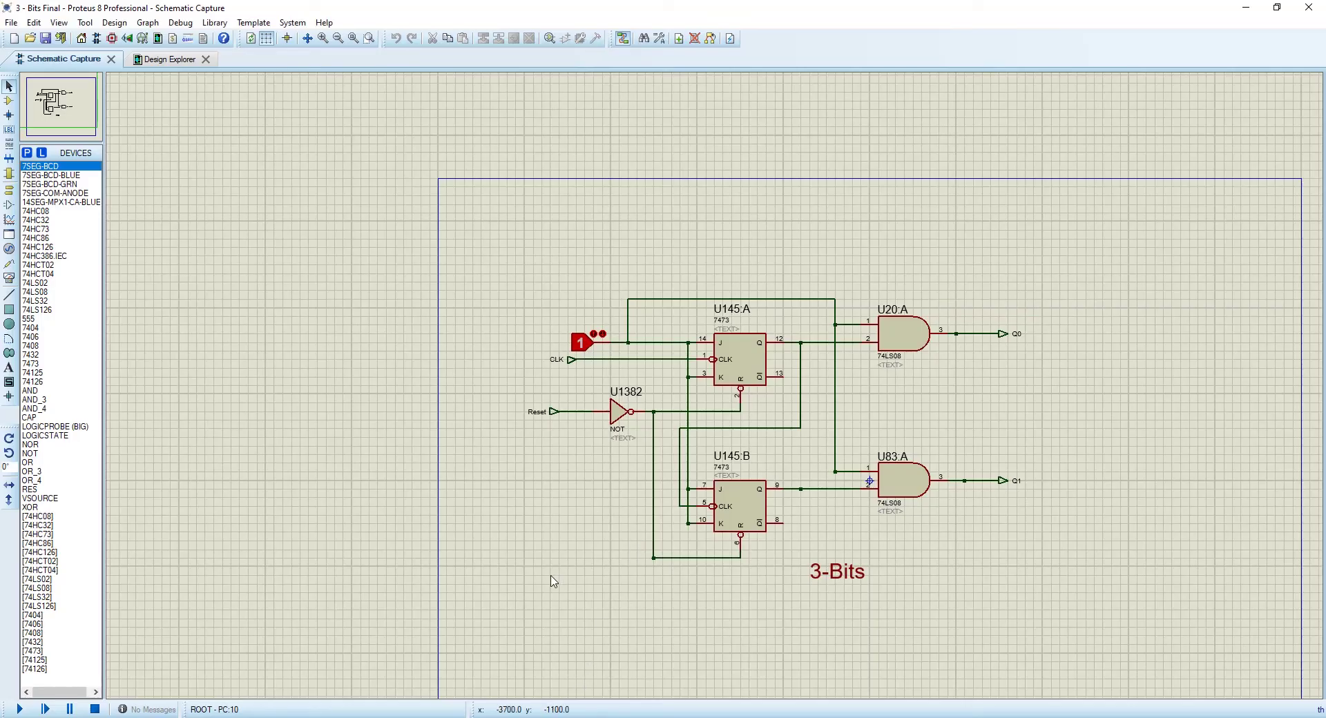
key(ctrl+c)
scroll(690, 394, down, 4)
scroll(673, 323, up, 3)
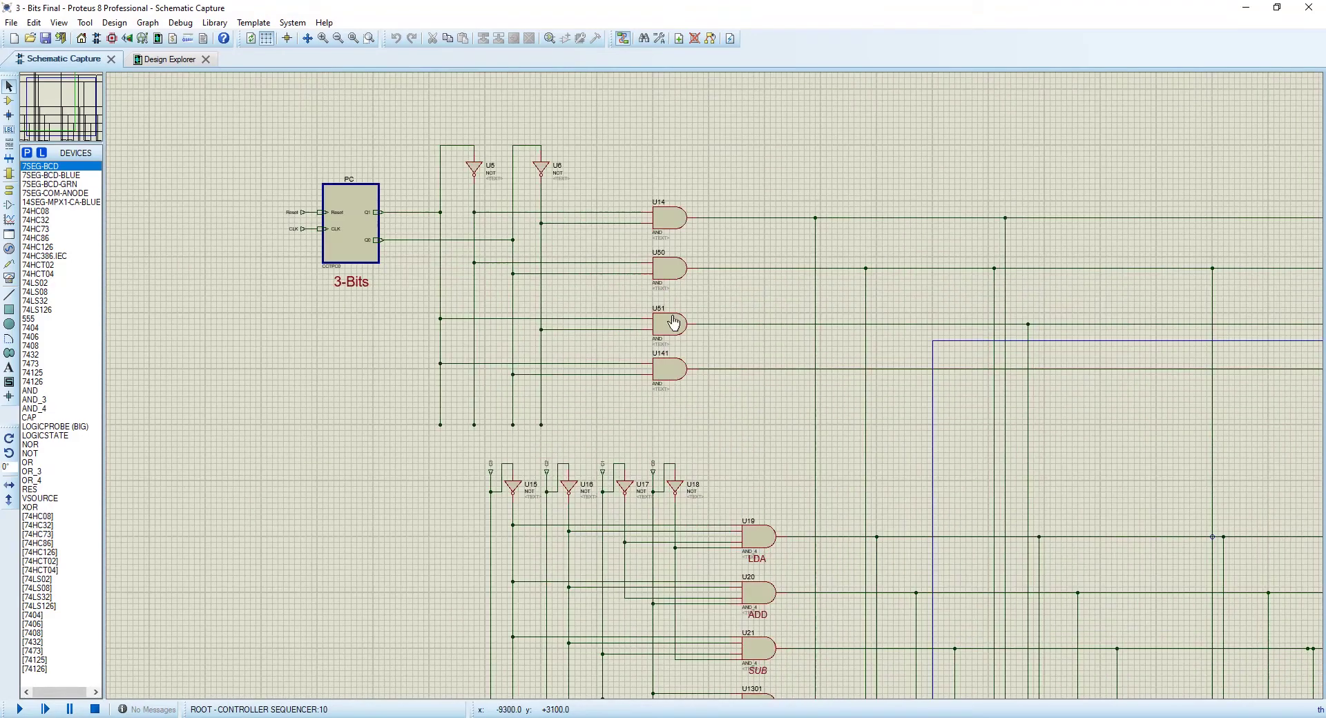
Examine the PC block's Q1 and Q0 outputs feeding the state AND gates U14, U50, U51 and U141
click(355, 238)
scroll(357, 243, up, 3)
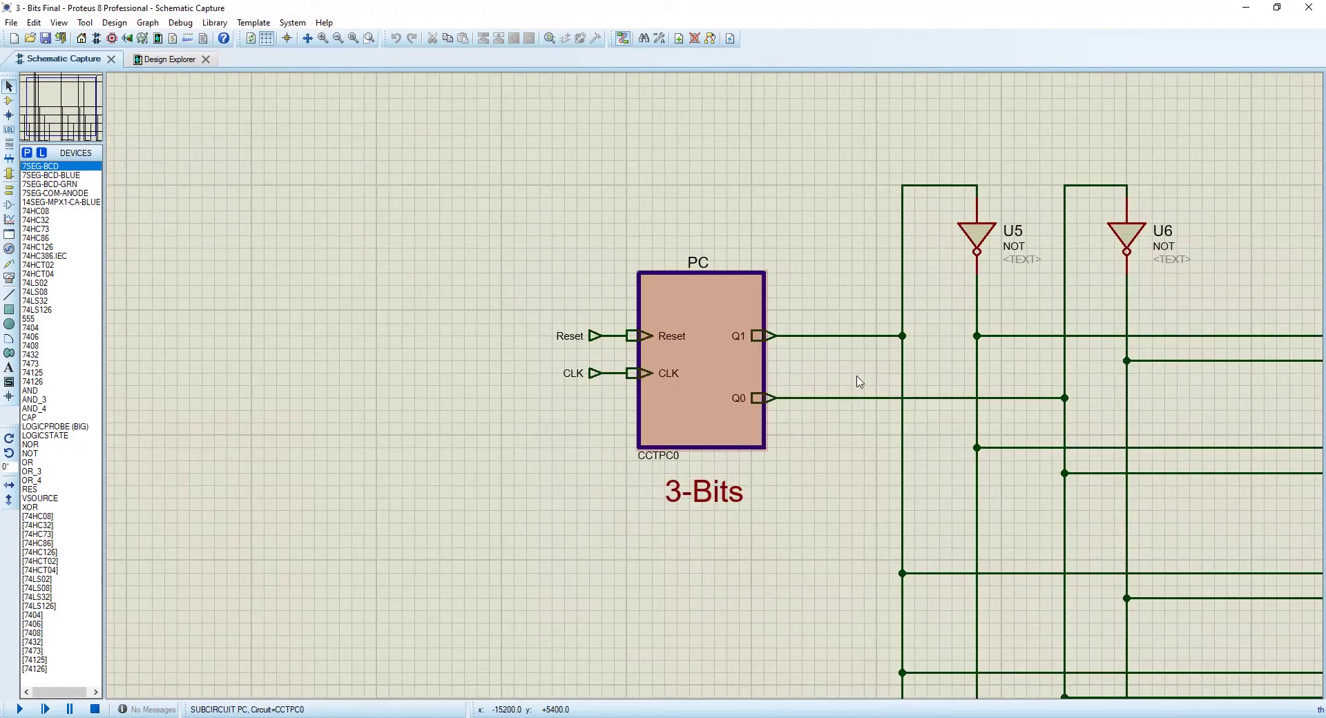
scroll(808, 352, down, 2)
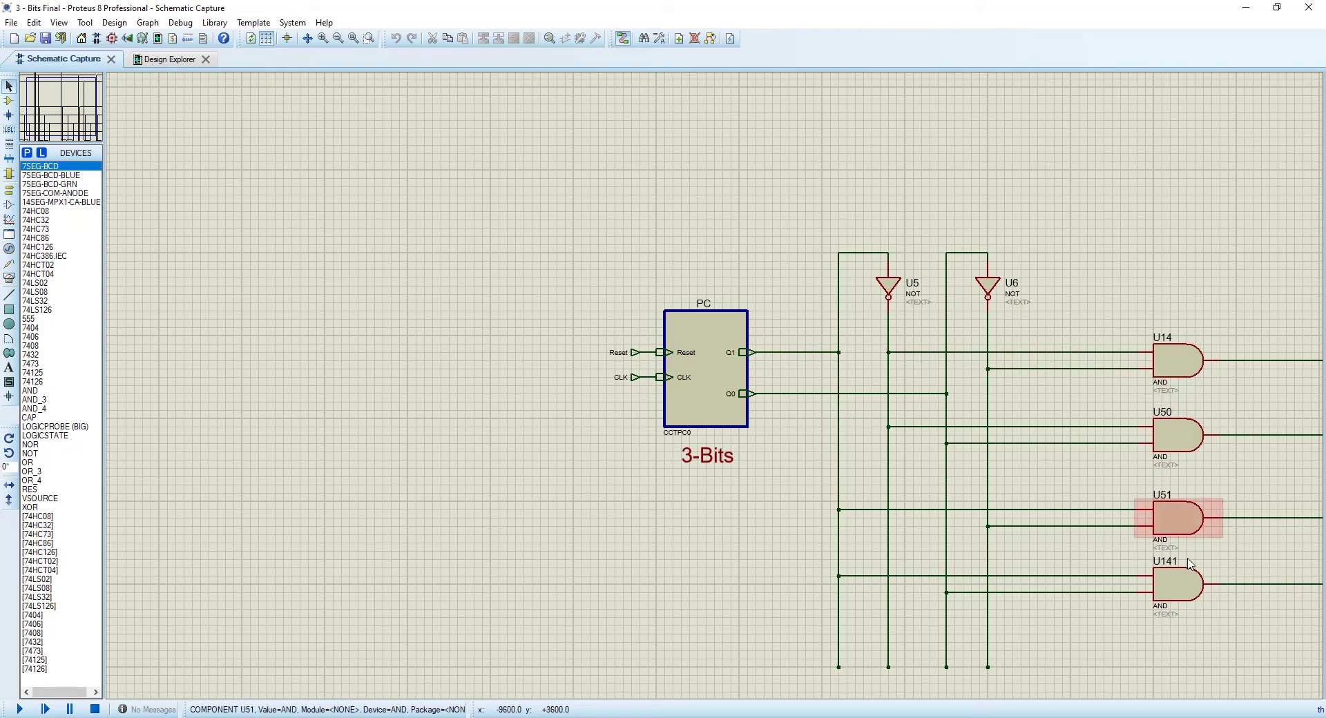
Examine the LDA, ADD, SUB, OUT and HLT decoder gates and the lines they send to the output gates
scroll(918, 470, down, 2)
scroll(719, 393, down, 2)
scroll(715, 394, up, 2)
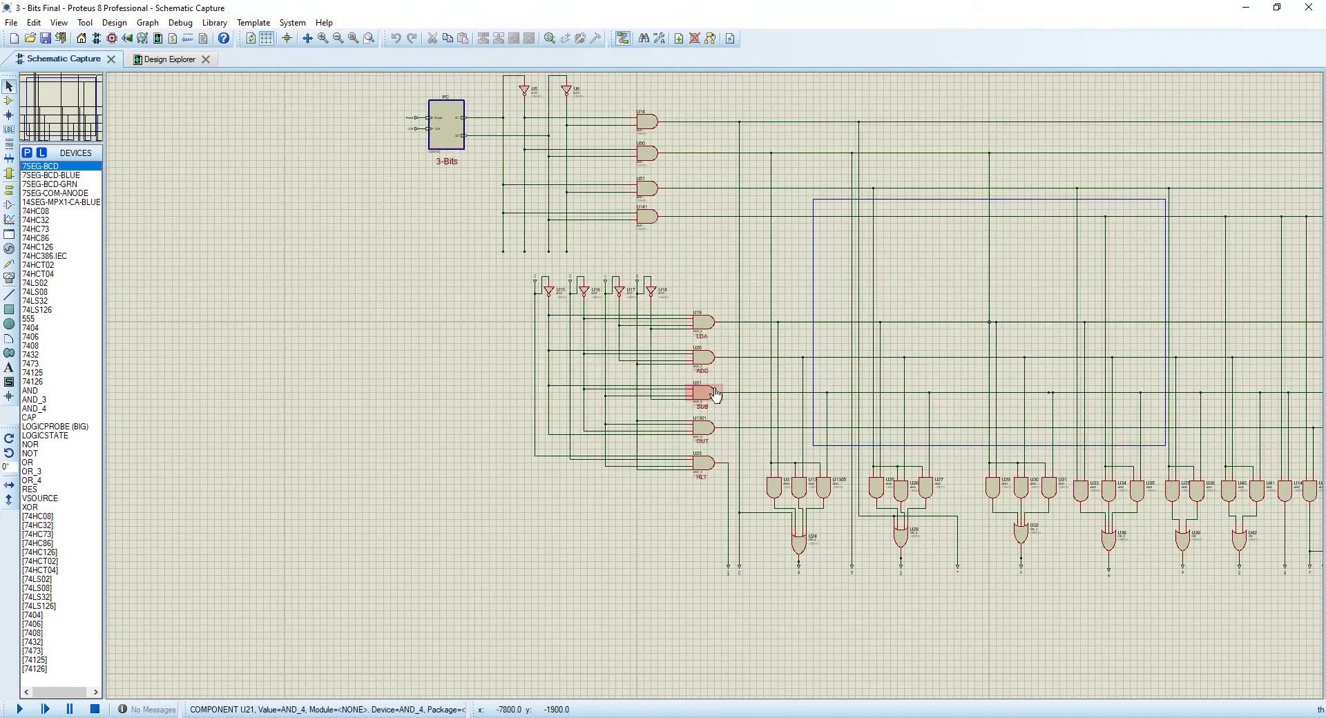
scroll(715, 393, down, 2)
scroll(736, 467, up, 2)
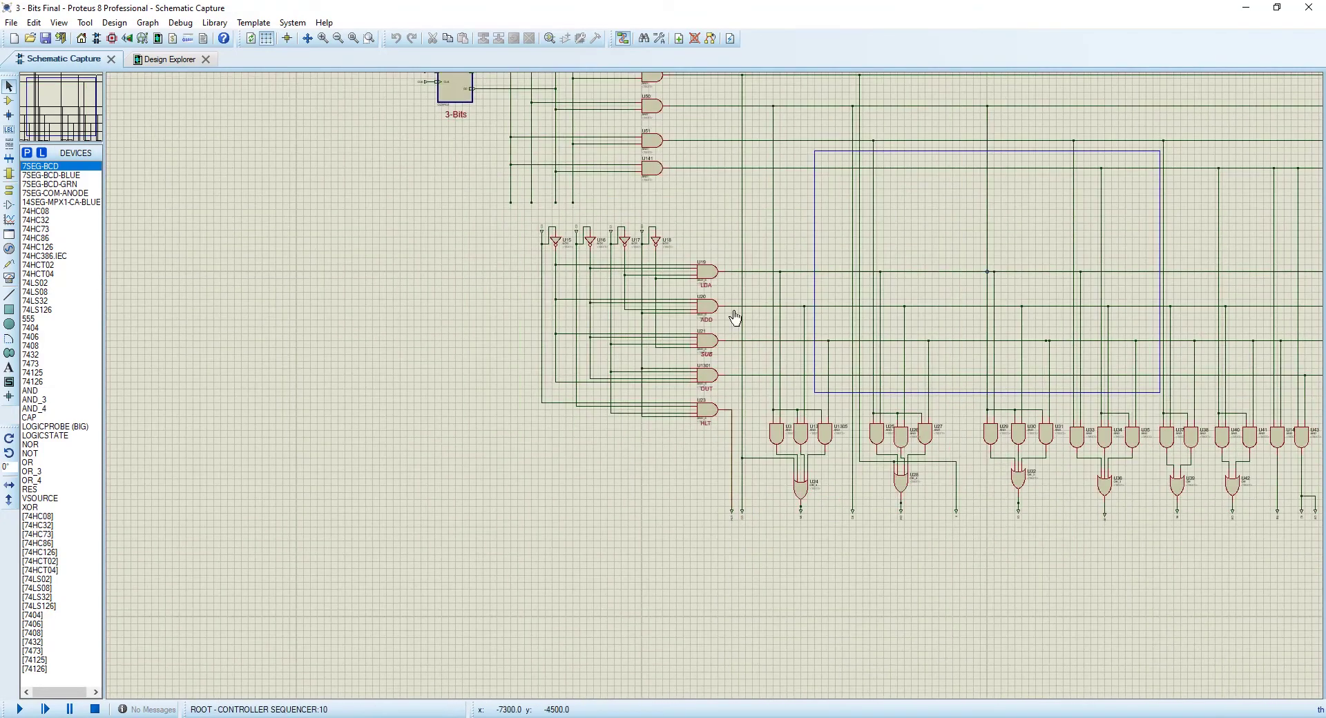
scroll(735, 318, down, 2)
scroll(732, 193, up, 2)
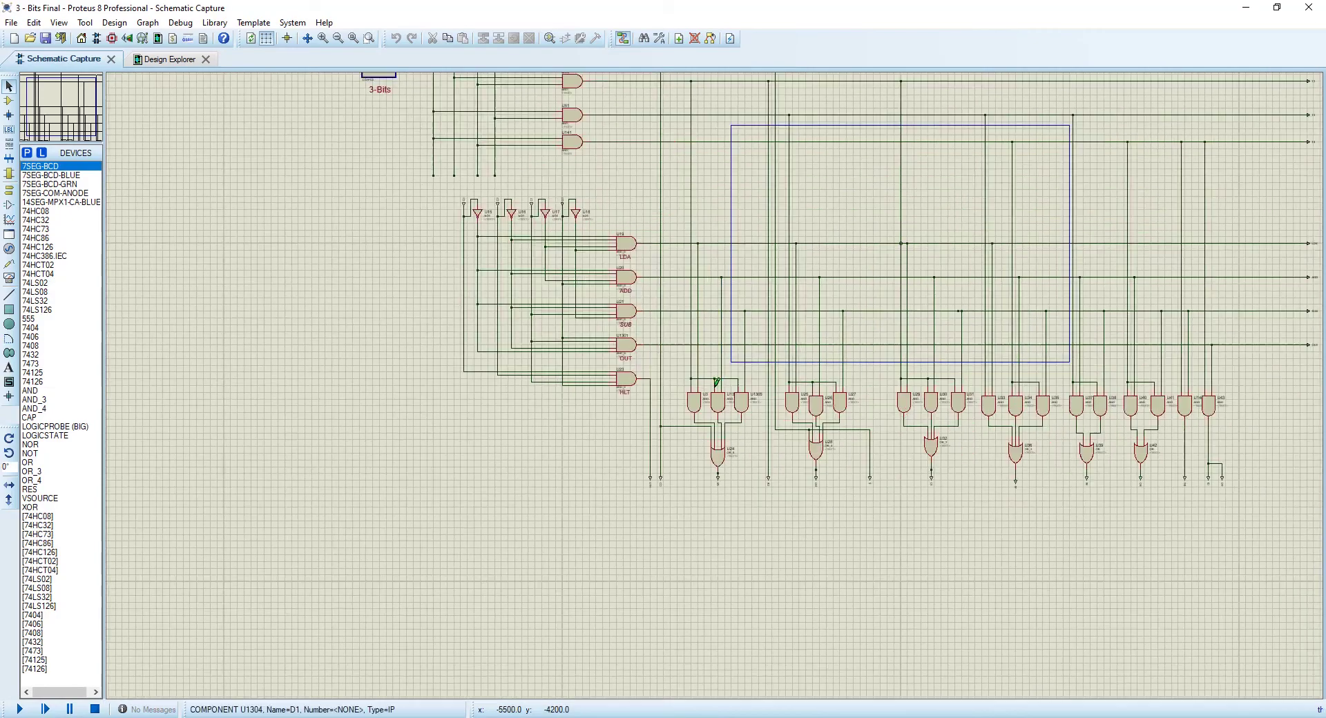
Trace OR gate U24 driving MI back through its AND gates and the CO line to the state lines
scroll(717, 382, up, 2)
scroll(712, 390, down, 2)
scroll(708, 346, up, 2)
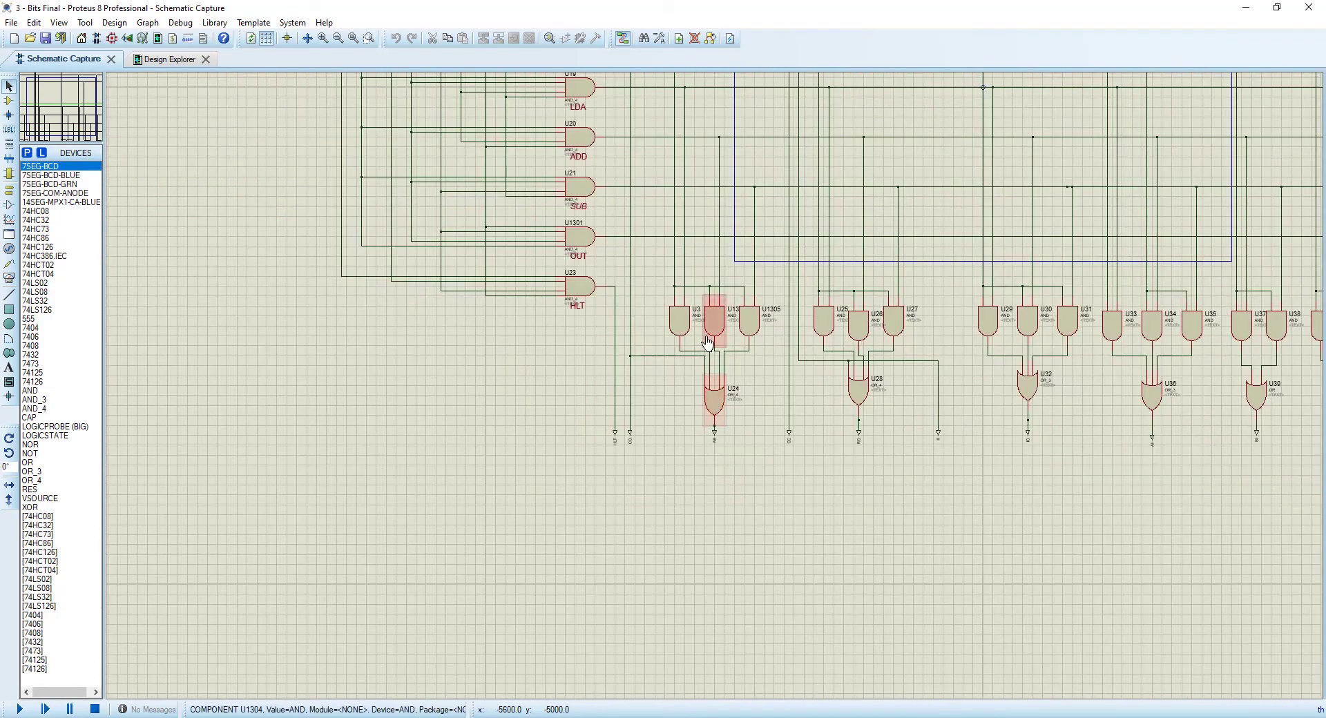
scroll(708, 342, down, 2)
scroll(693, 385, up, 3)
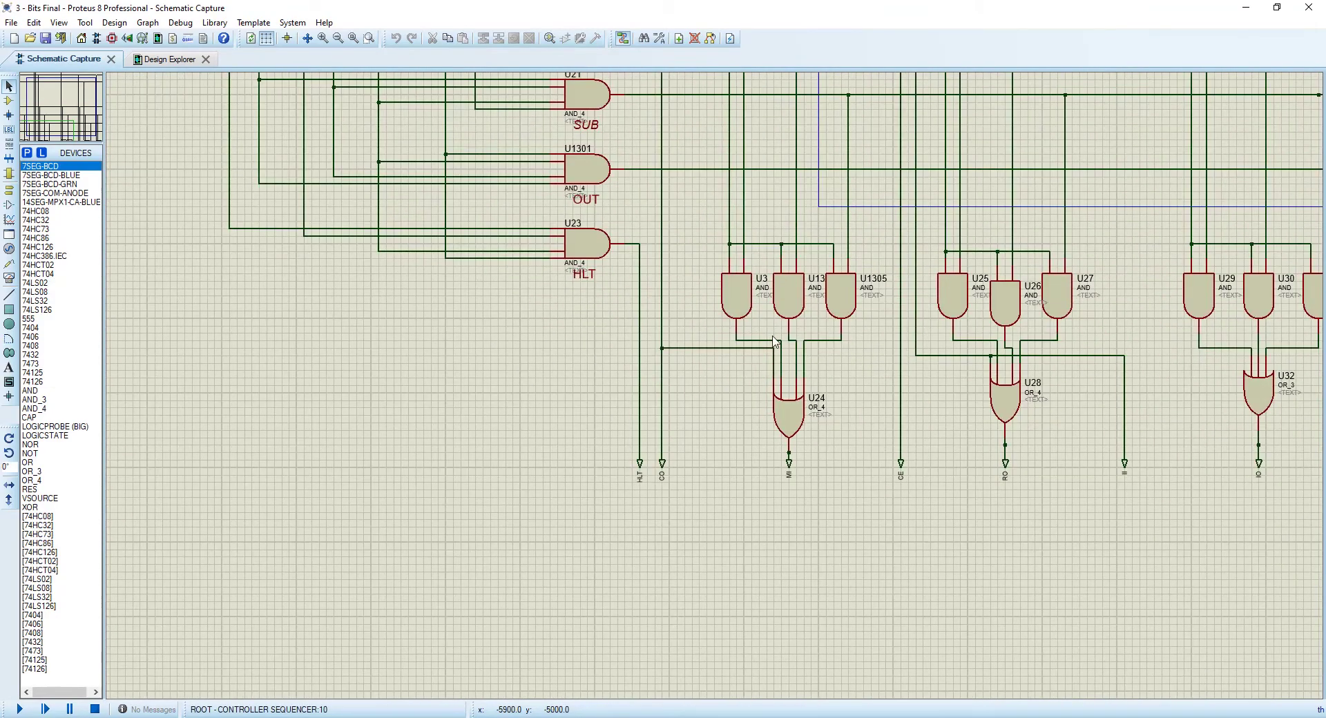
scroll(729, 284, down, 3)
scroll(719, 230, down, 1)
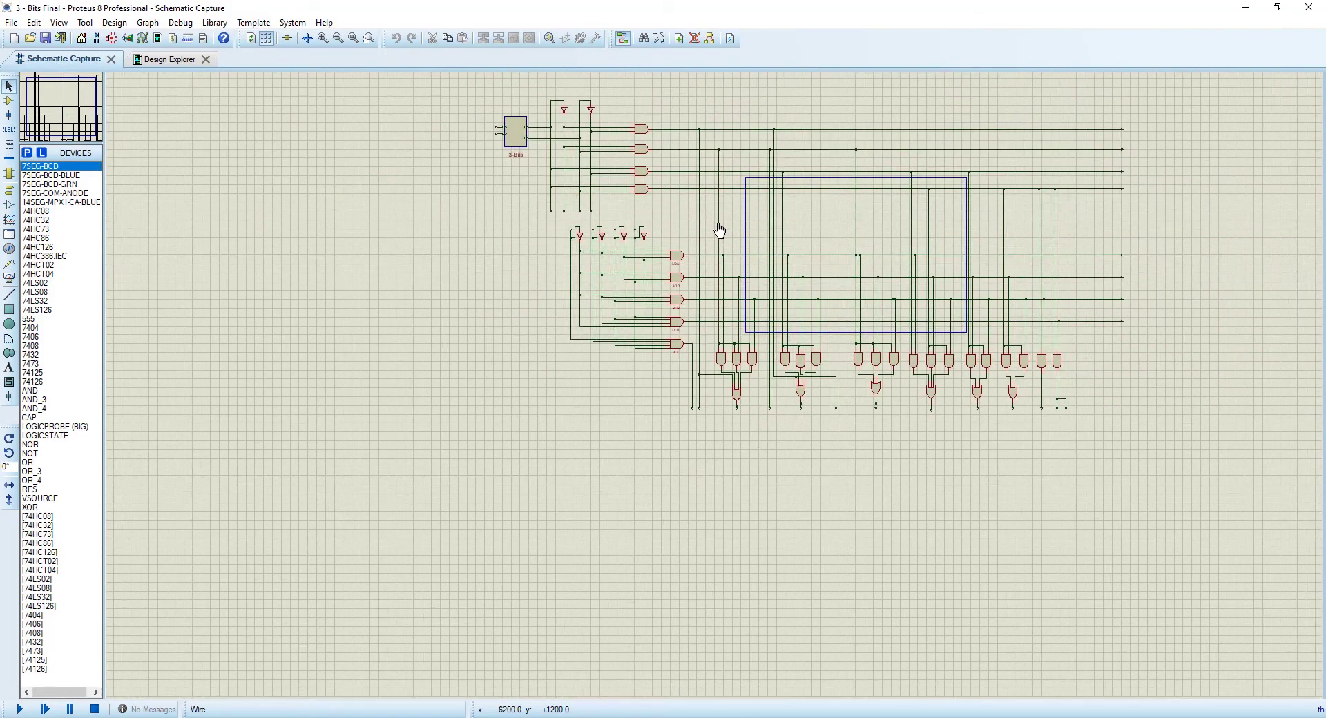
Trace the CE output line from the lower output row up to its junction with the state lines
scroll(718, 166, up, 1)
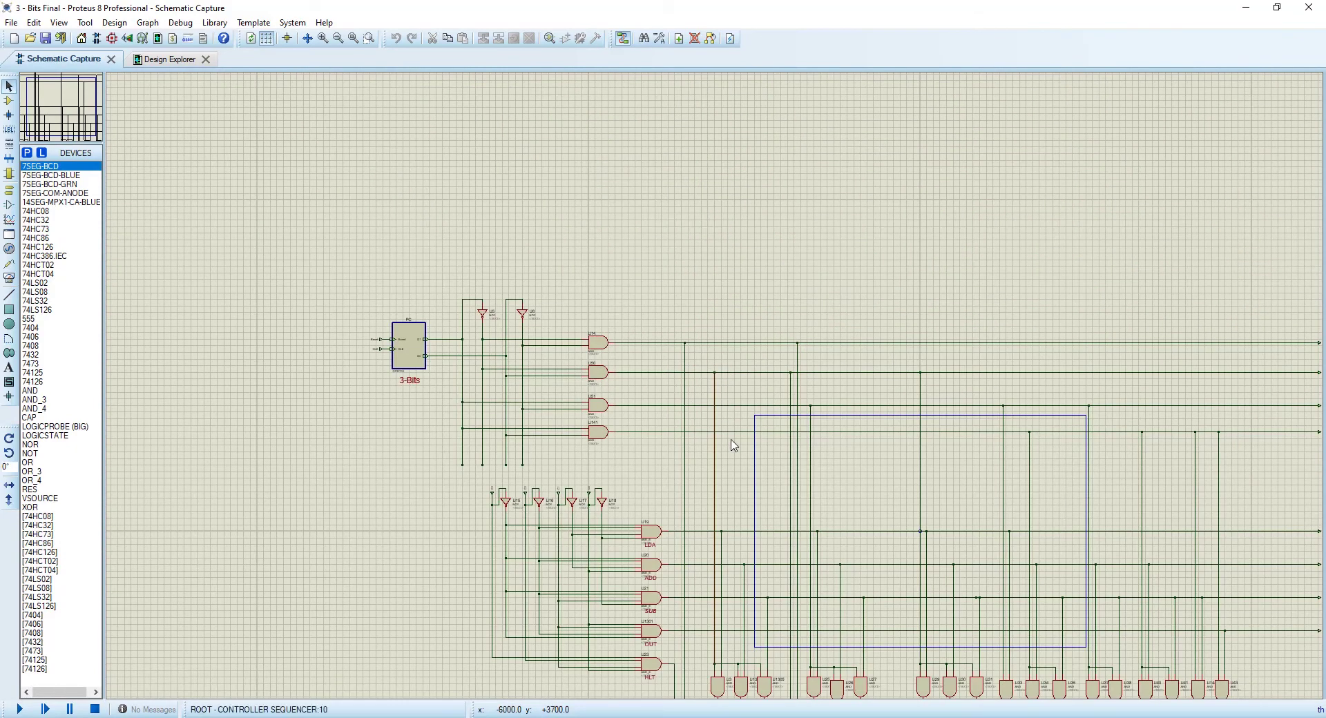
scroll(733, 445, down, 1)
scroll(734, 525, up, 1)
scroll(723, 412, up, 1)
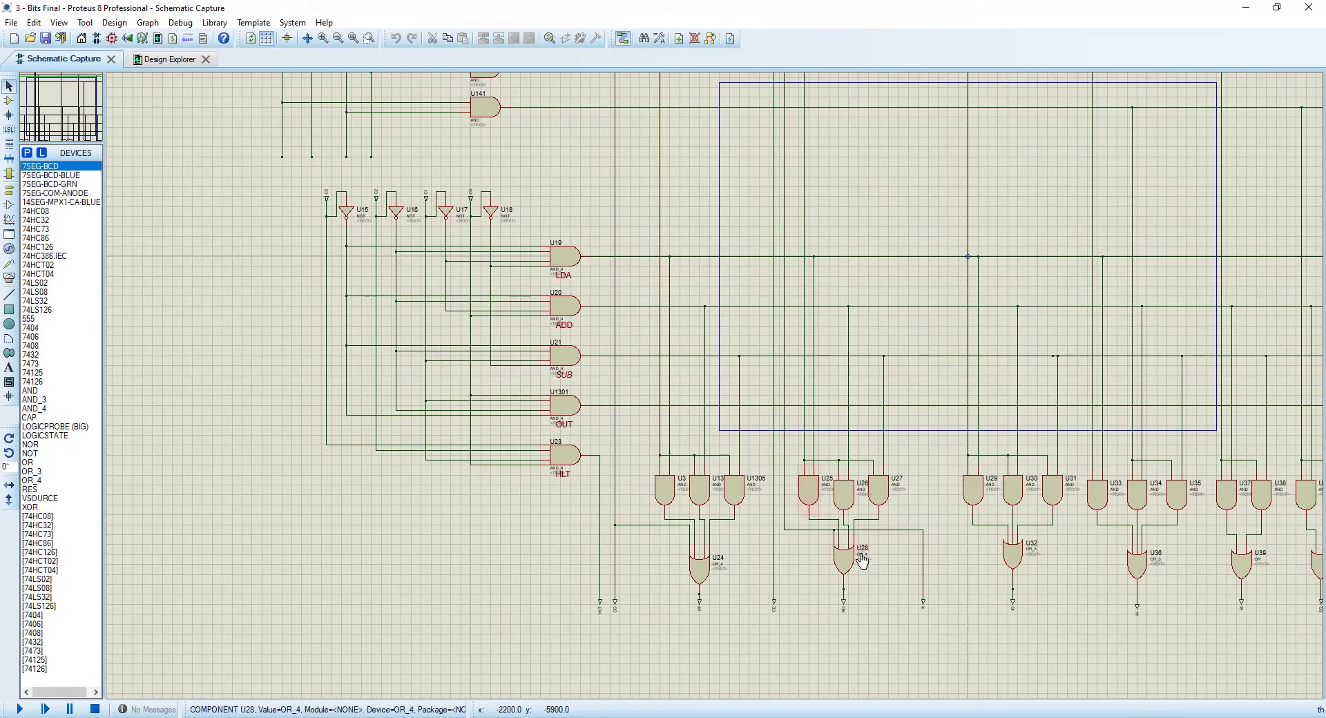
scroll(716, 391, up, 2)
scroll(690, 376, down, 3)
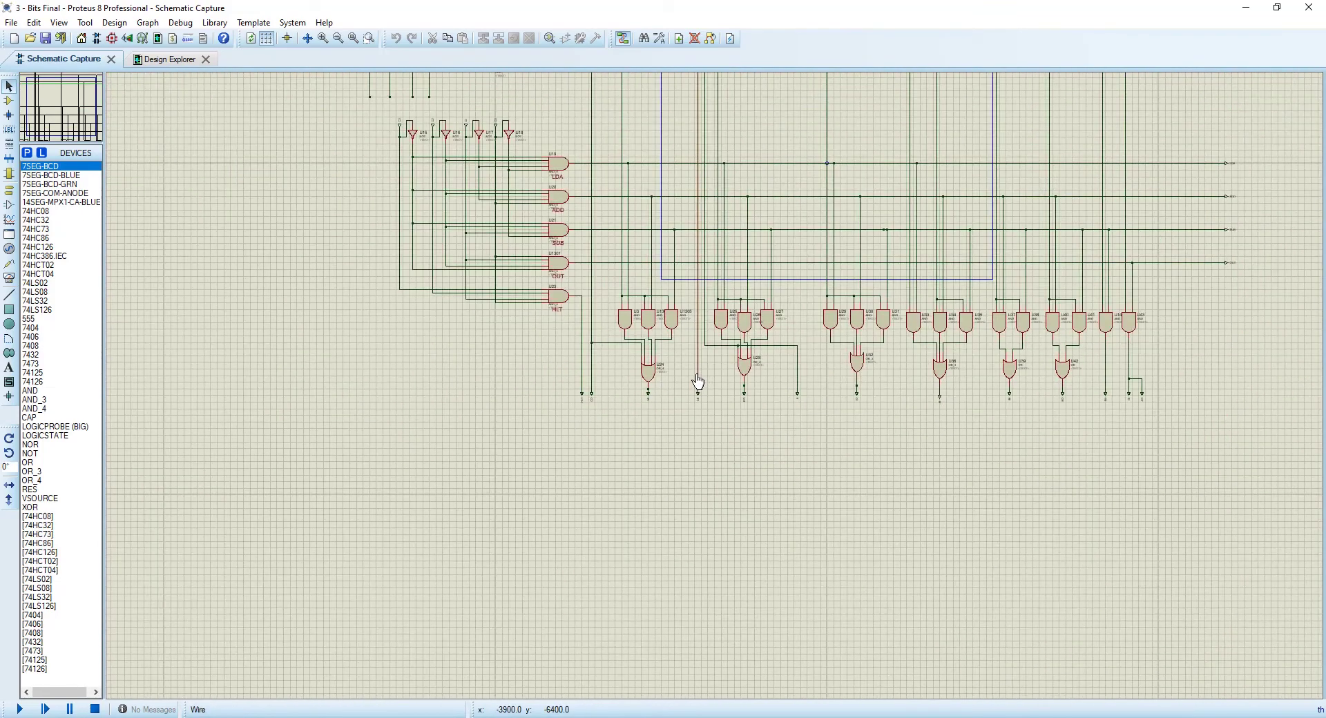
scroll(705, 136, up, 2)
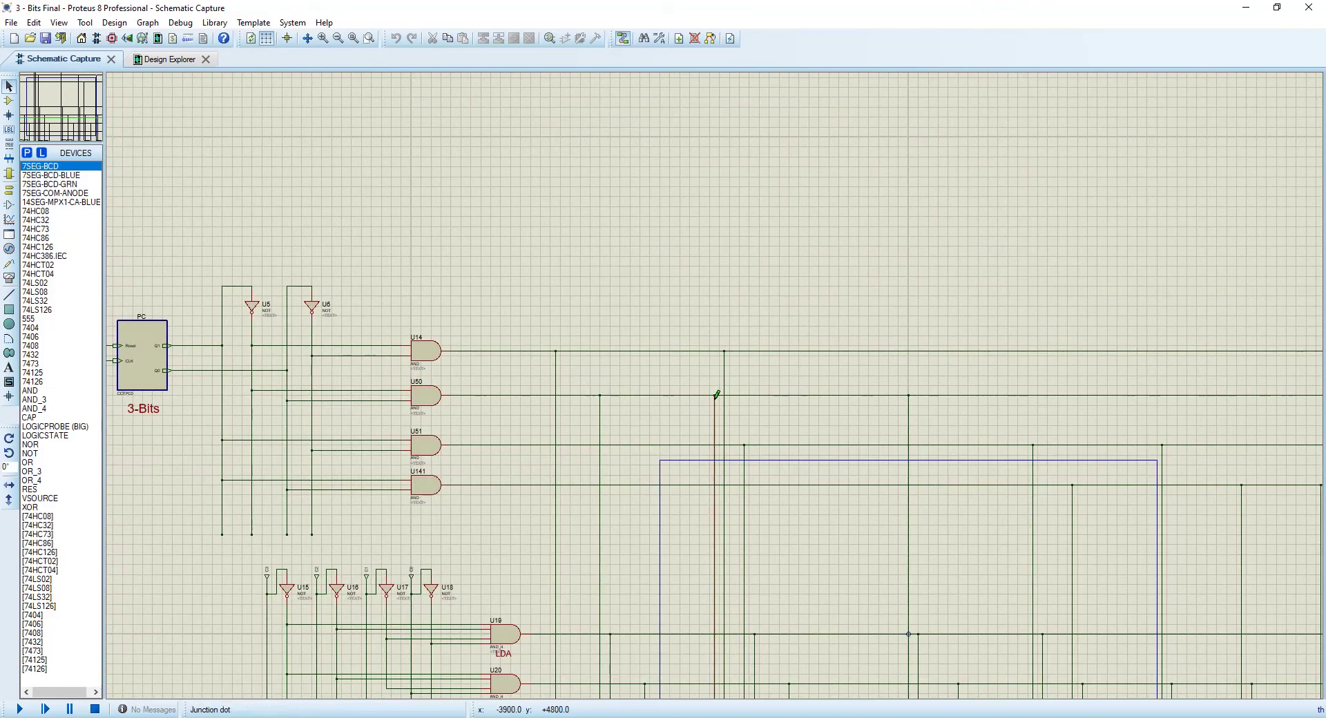
scroll(719, 379, down, 2)
scroll(731, 467, up, 2)
Examine OR gate U28 driving RO, including its AND gates U25, U26 and U27 and the branch to II
scroll(728, 425, up, 2)
scroll(733, 487, down, 2)
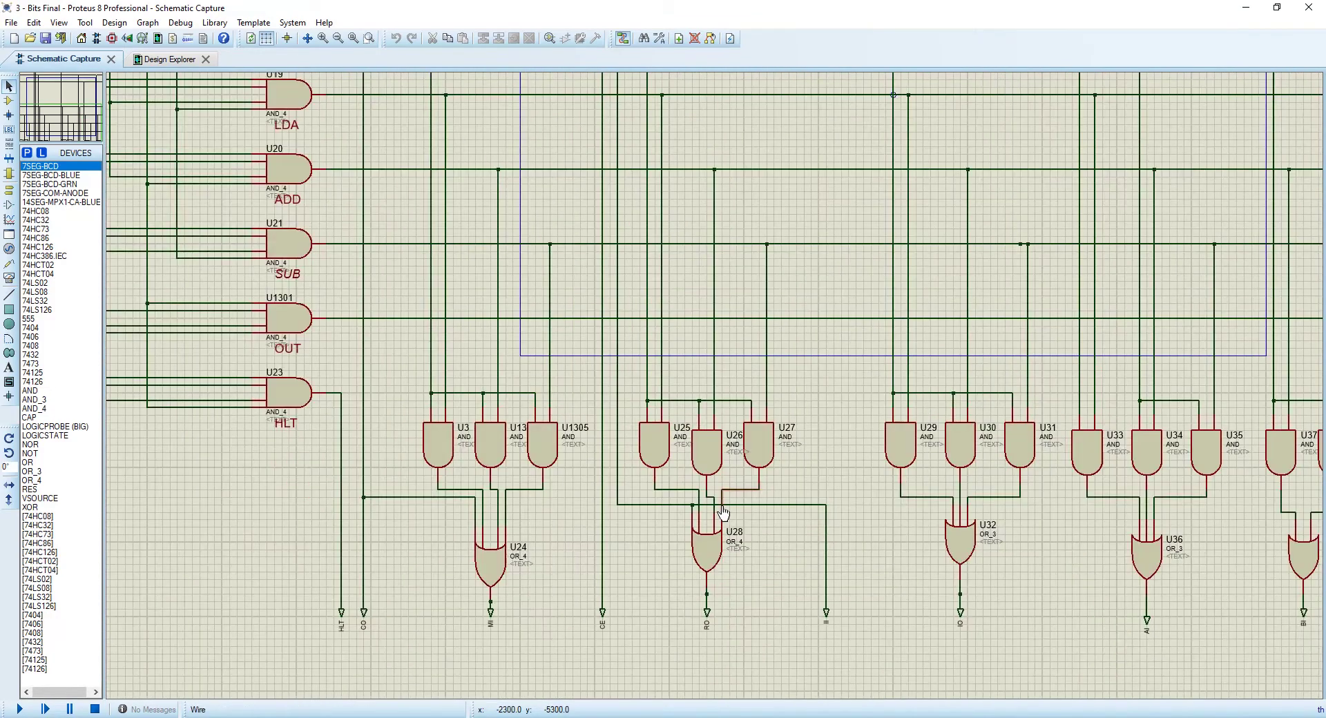
scroll(703, 511, up, 2)
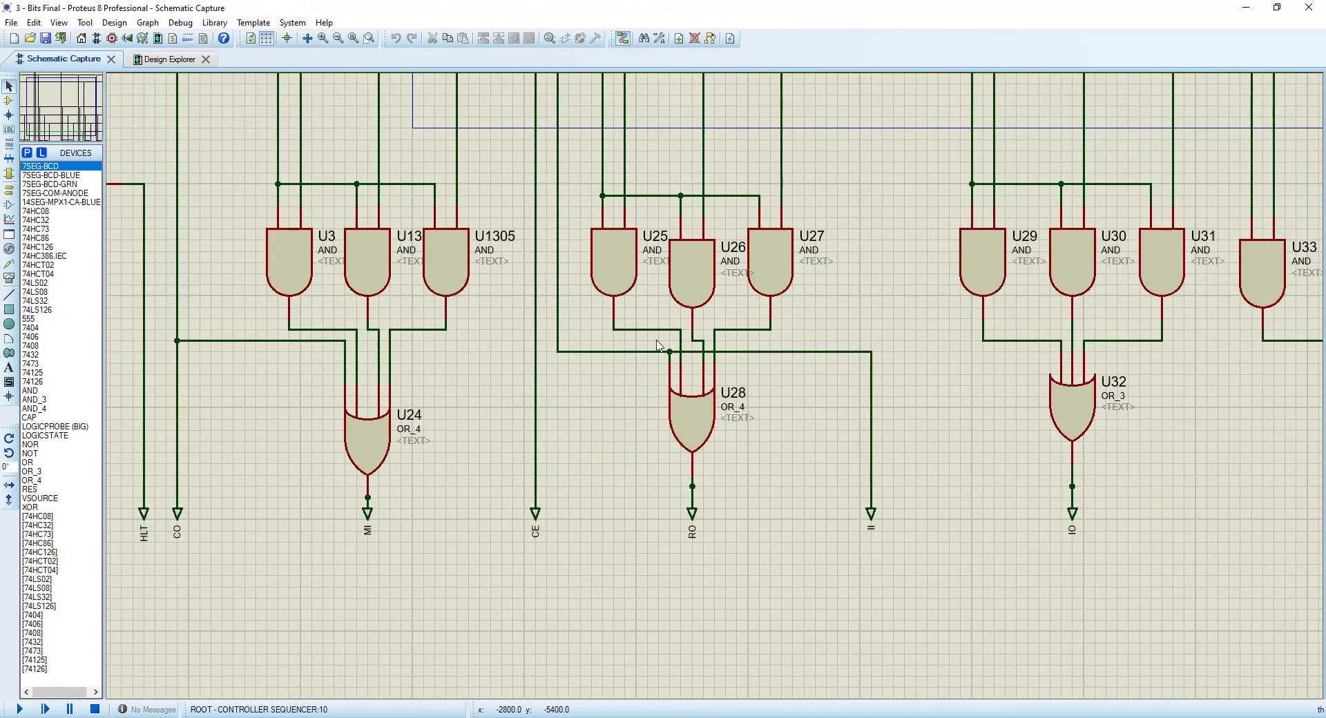
scroll(690, 324, down, 3)
scroll(709, 290, down, 2)
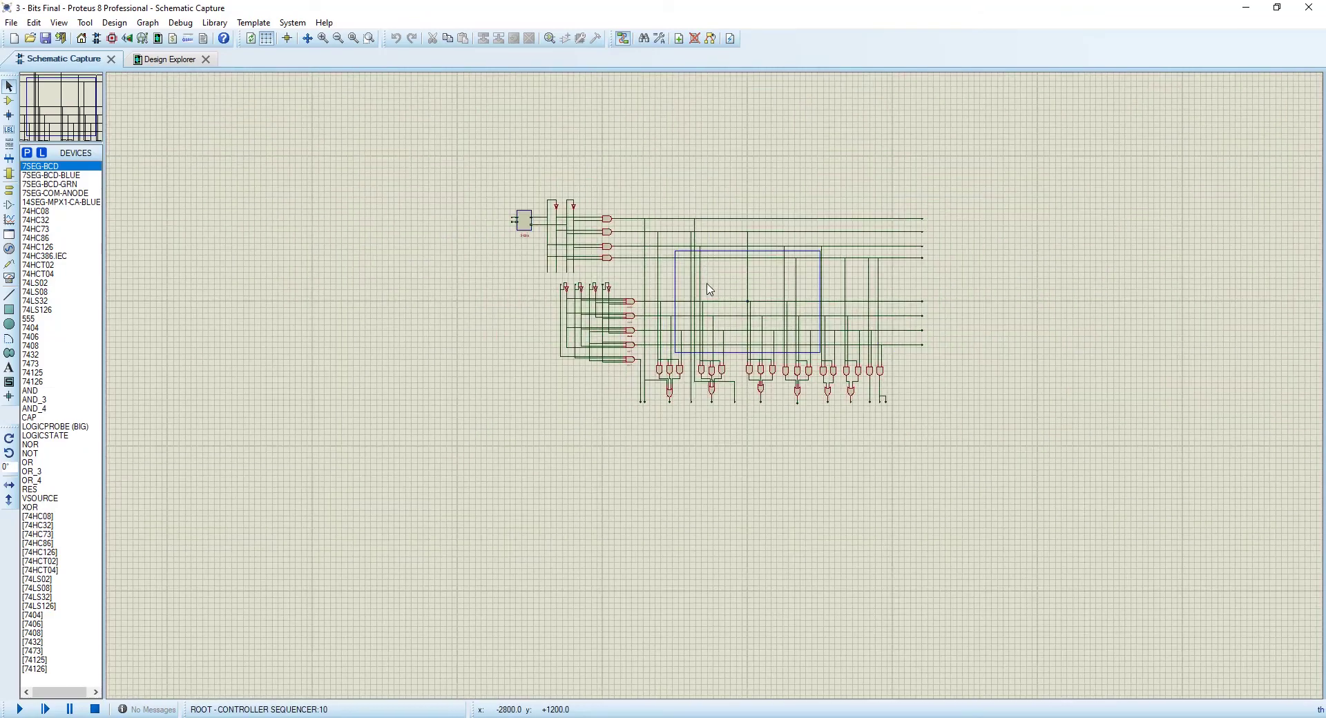
scroll(700, 243, up, 1)
Check the T1 to T3 control bits in the PDF's Fetch Cycle table and return to the 3 - Bits Final schematic
key(alt+Tab)
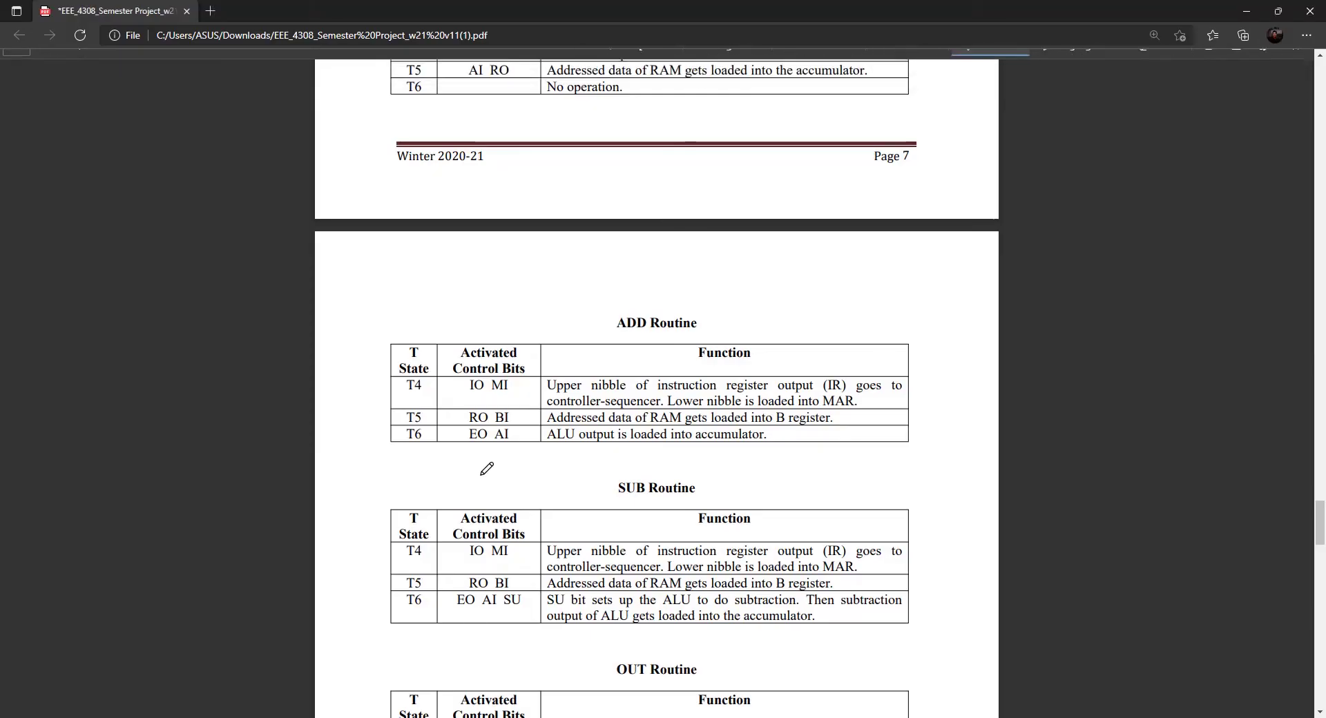
scroll(559, 449, up, 10)
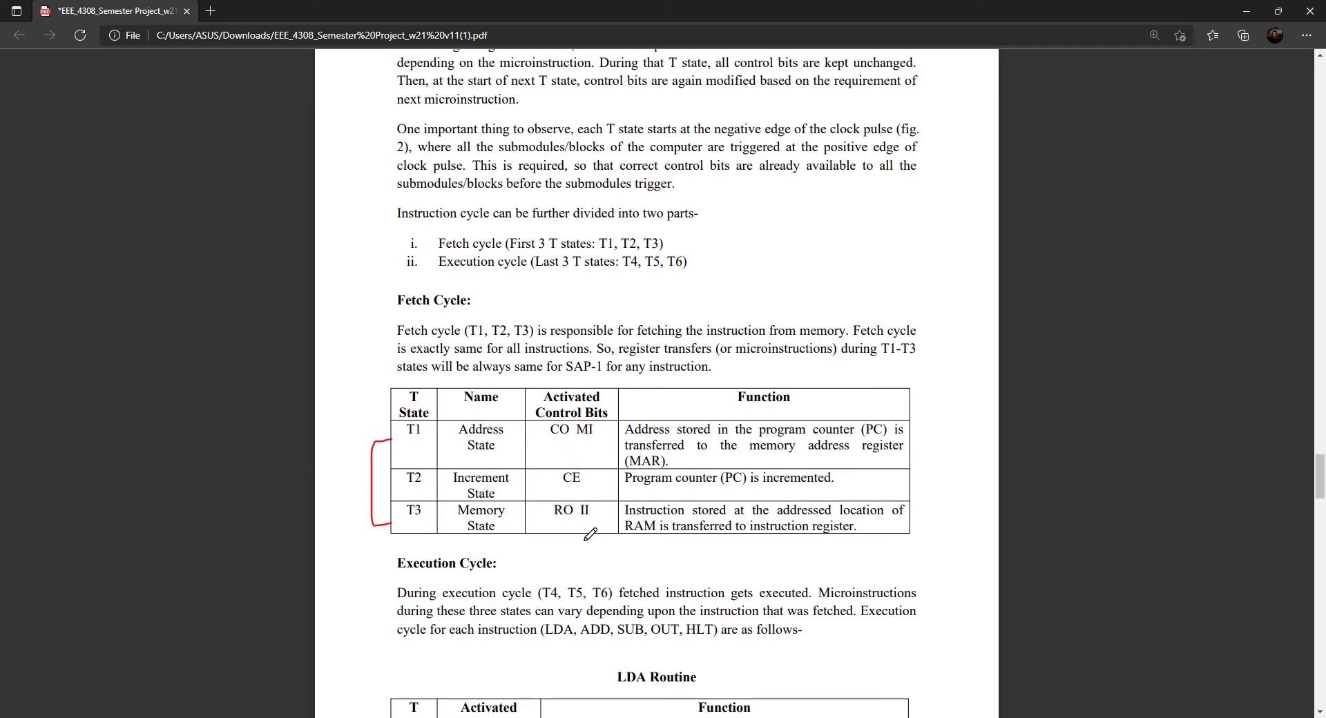
key(alt+Tab)
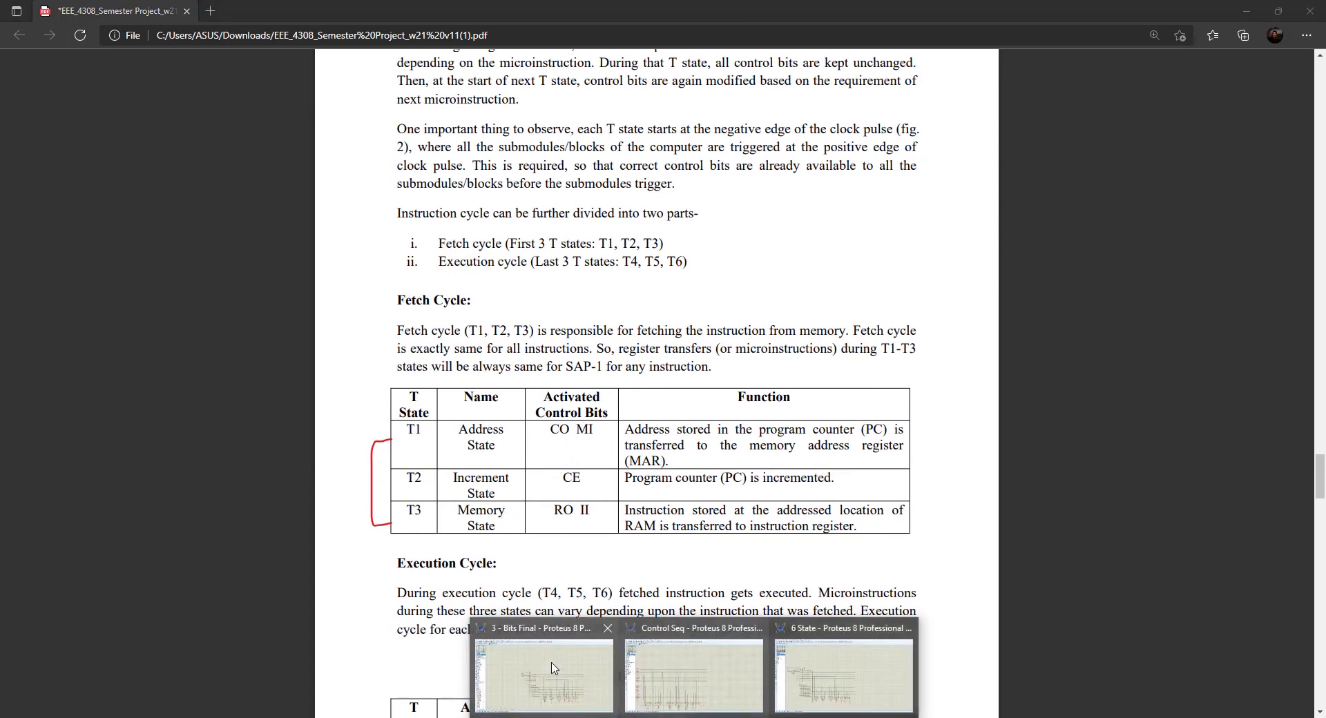
Trace the RO gate U28 and the II line back through U25, U26 and U27 to the state and instruction lines
scroll(727, 451, up, 3)
scroll(707, 406, down, 3)
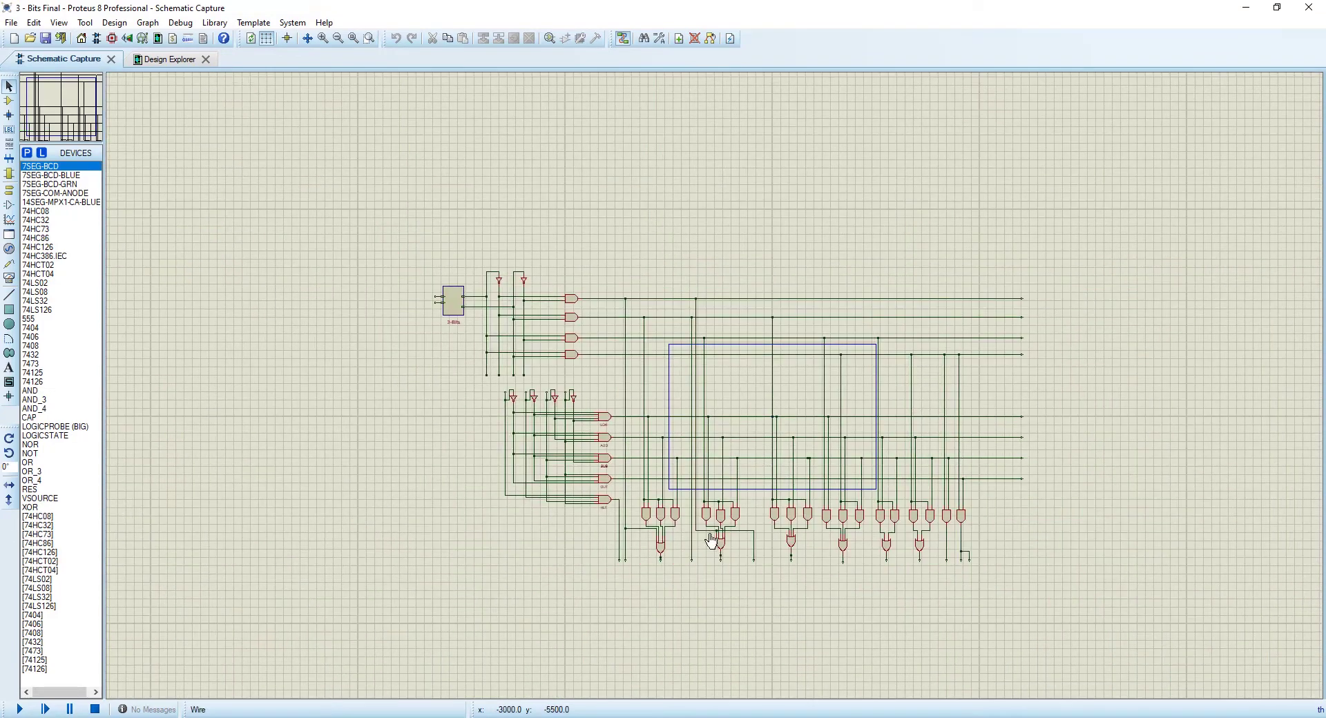
scroll(711, 289, up, 3)
scroll(705, 270, down, 2)
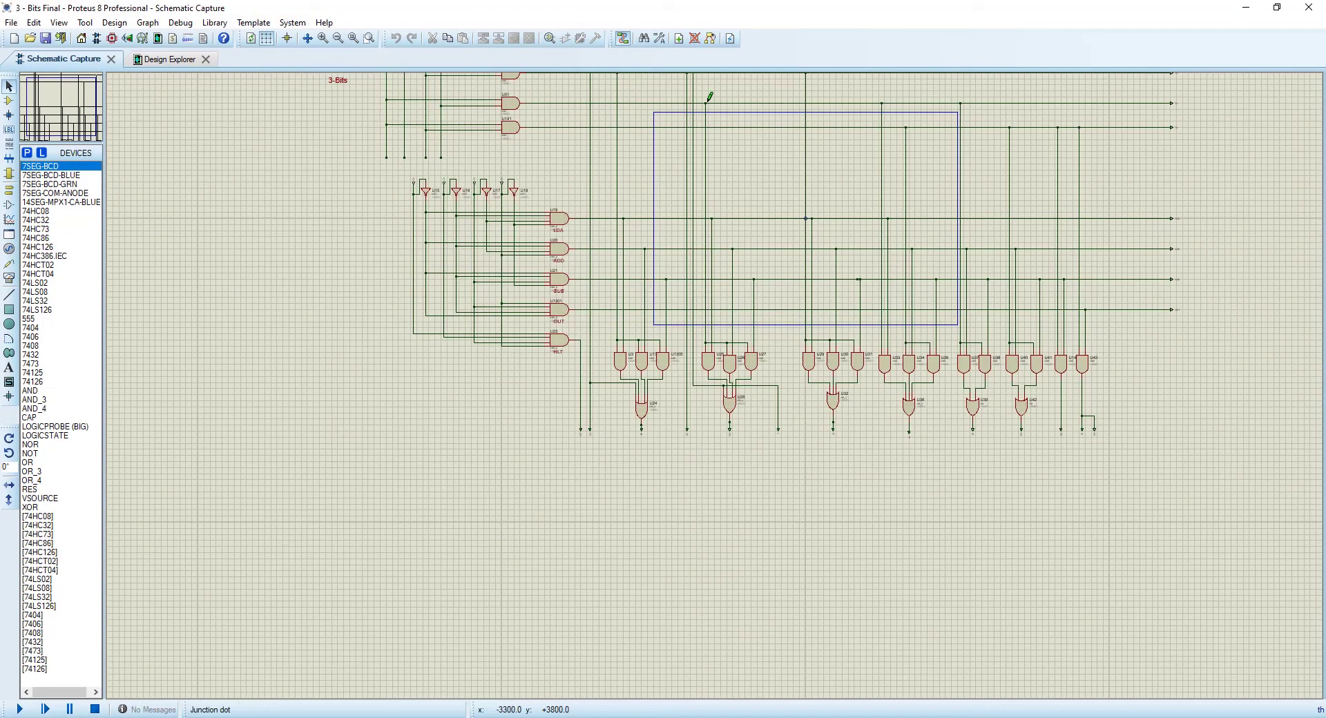
scroll(722, 210, down, 2)
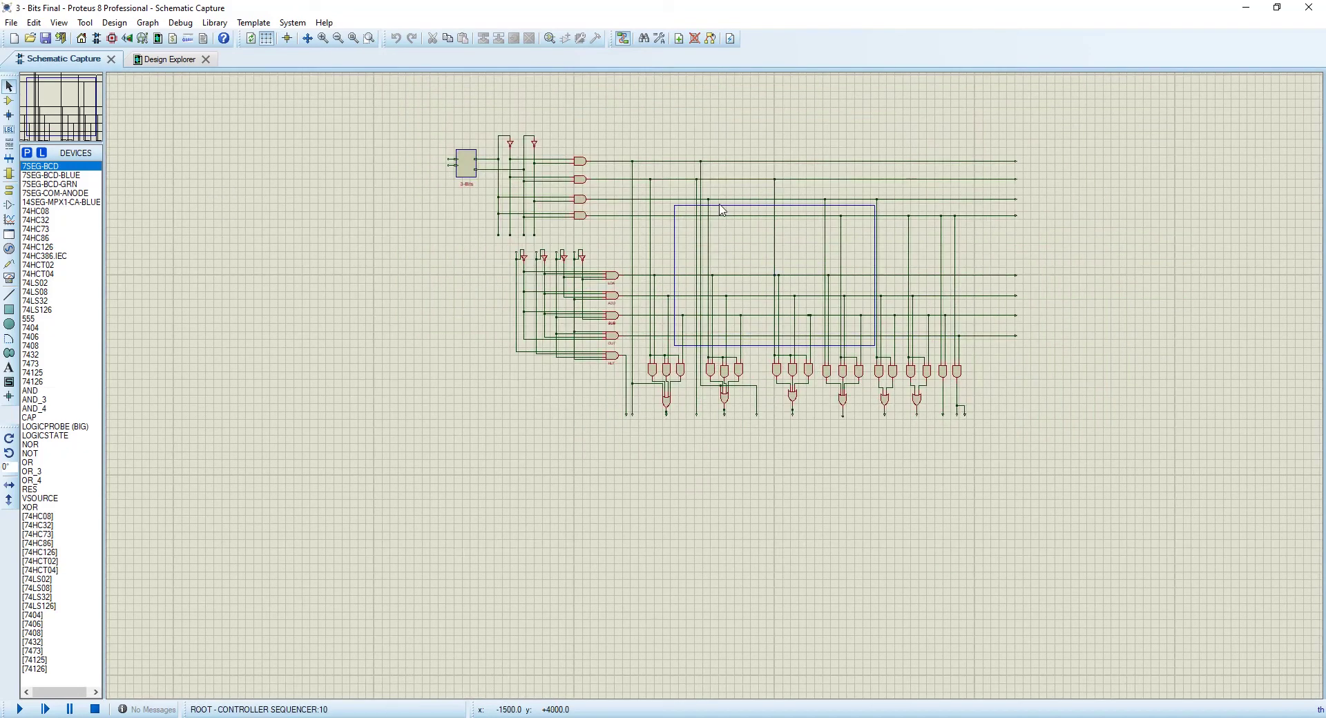
scroll(709, 270, up, 2)
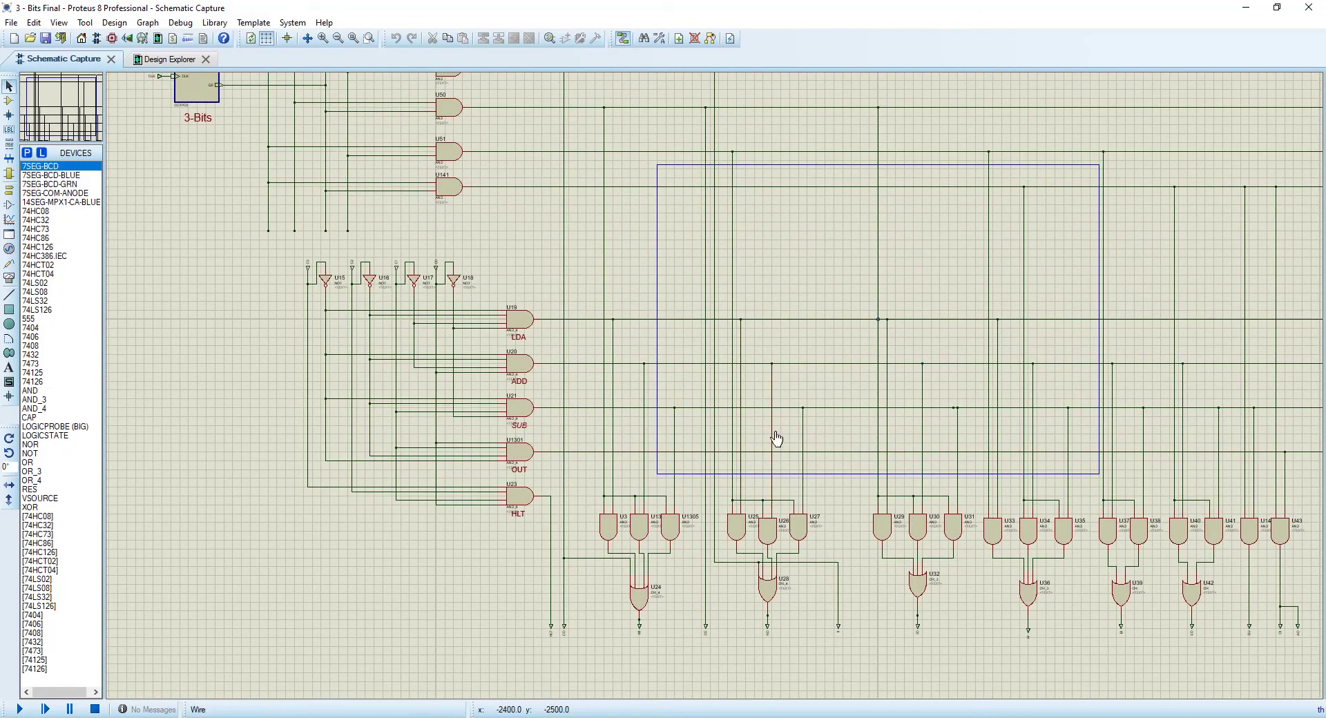
scroll(838, 600, up, 2)
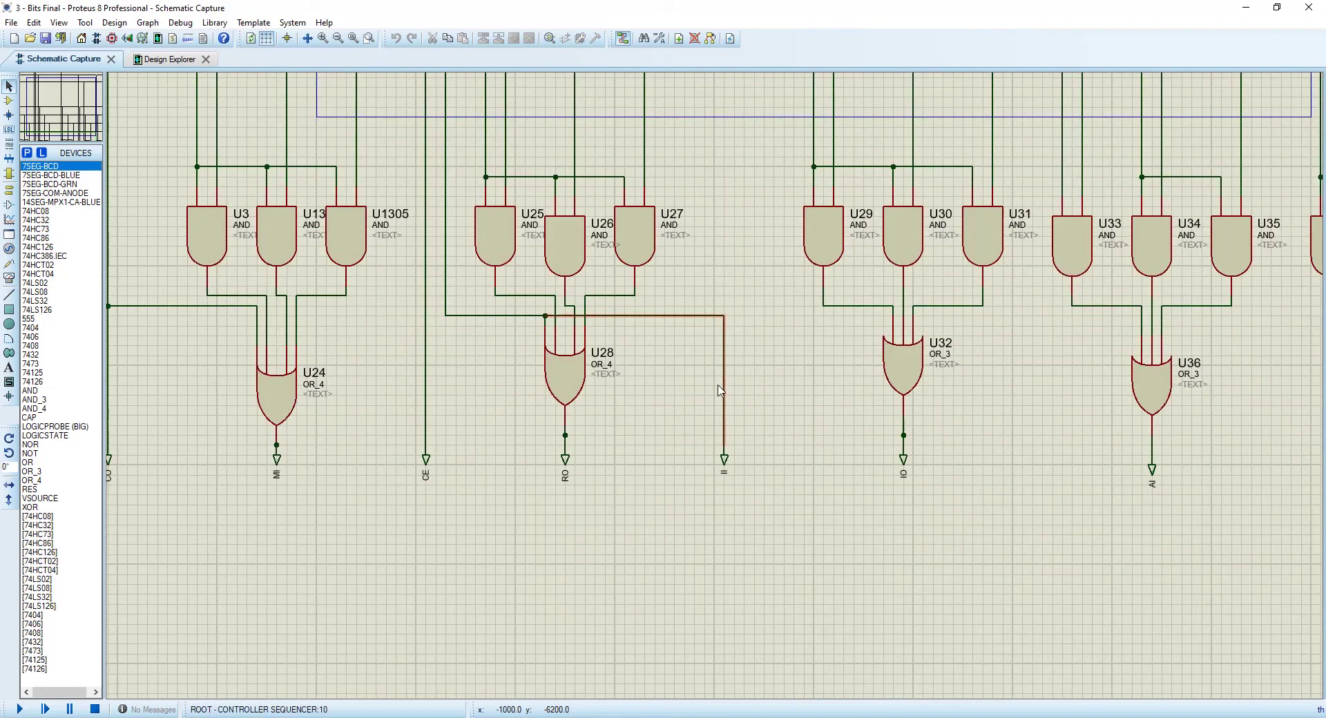
scroll(712, 359, down, 4)
scroll(712, 368, down, 1)
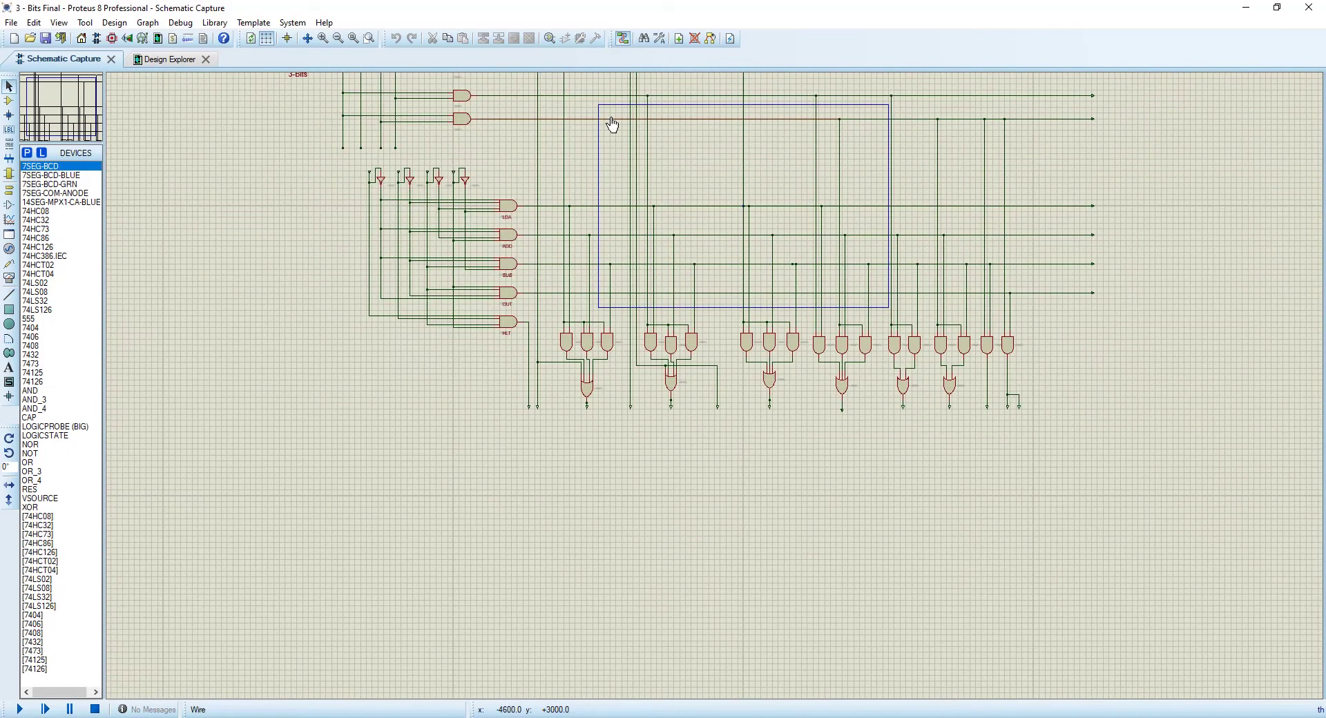
Trace OR gate U32 driving IO back through AND gates U29, U30 and U31 to their shared state line
scroll(715, 394, up, 2)
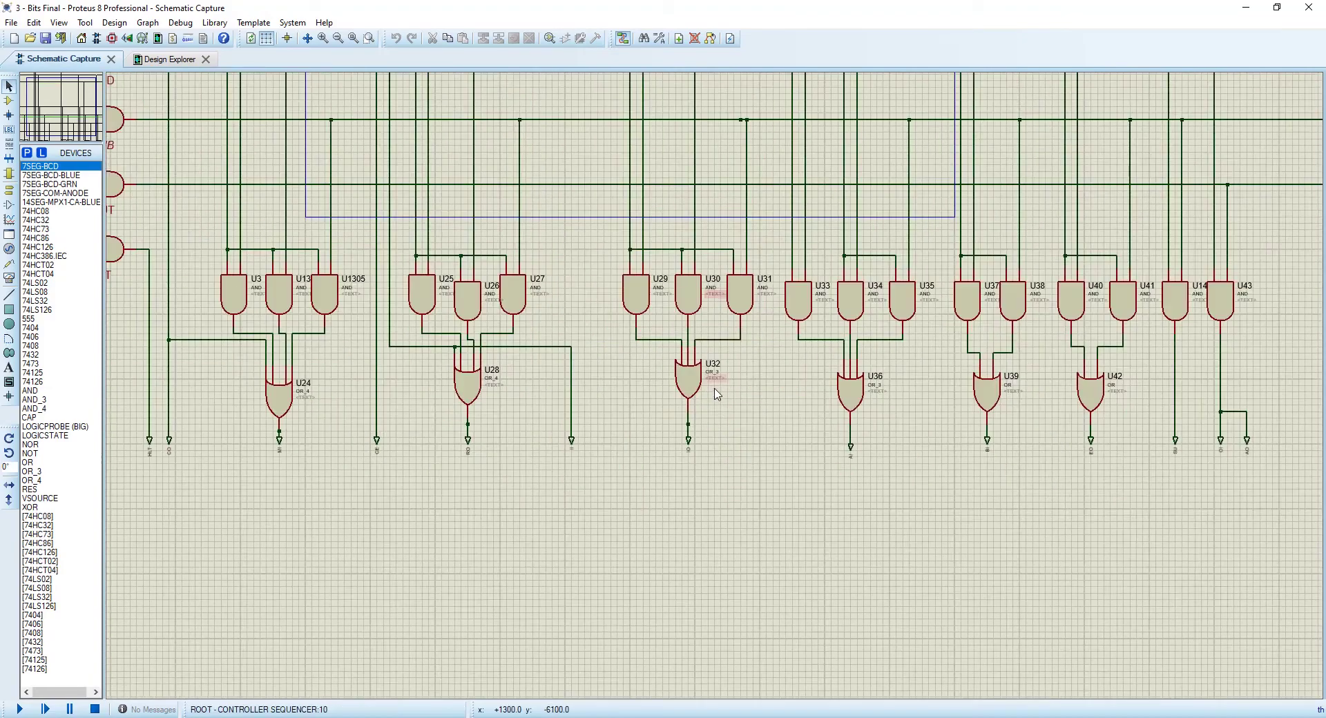
scroll(704, 373, down, 3)
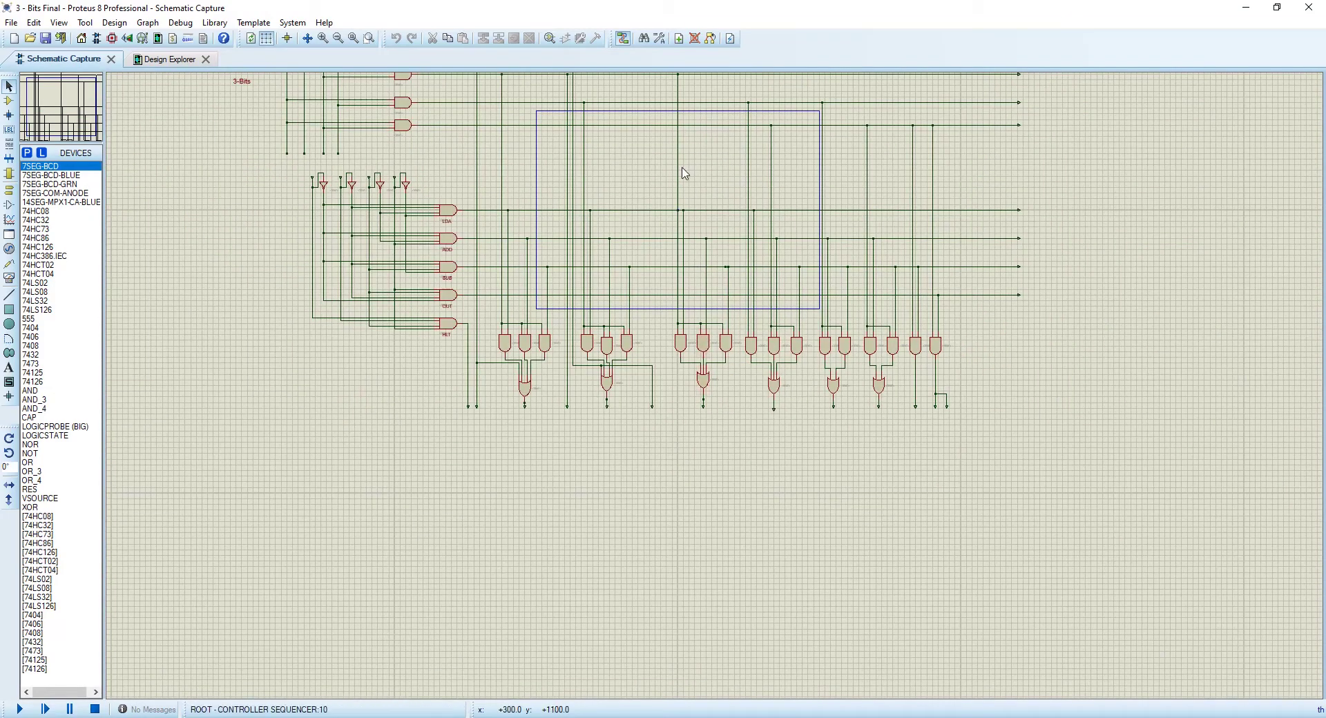
scroll(686, 208, down, 1)
Compare the PDF's fetch cycle and LDA routine tables with OR gate U36 driving AI on the 3 - Bits Final schematic
click(437, 716)
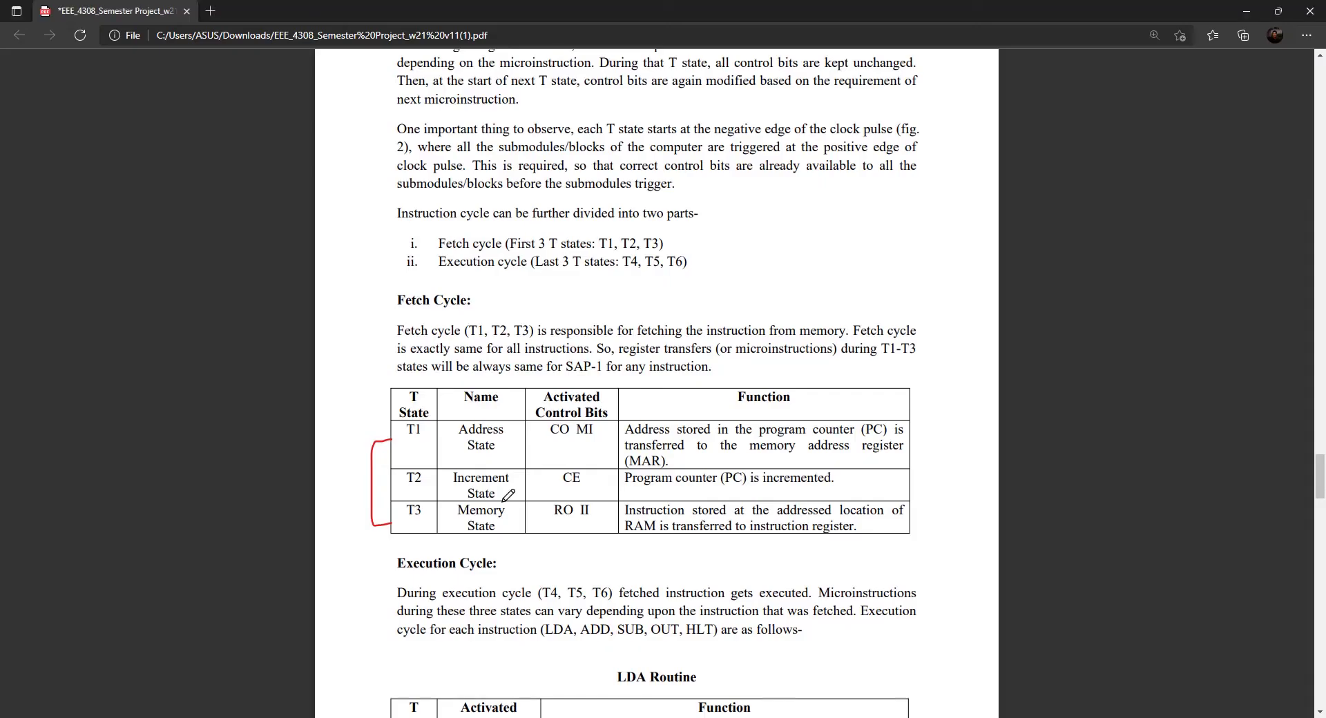
scroll(566, 436, down, 5)
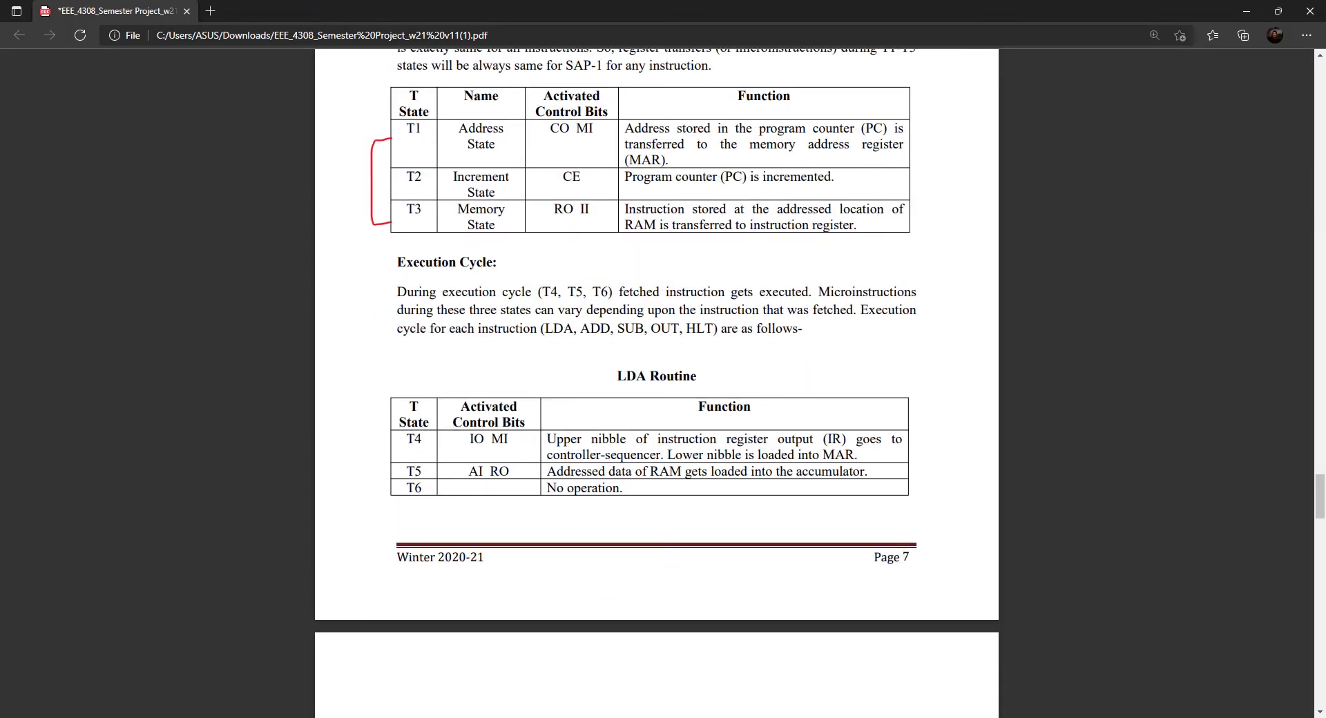
mouse_move(698, 711)
click(598, 663)
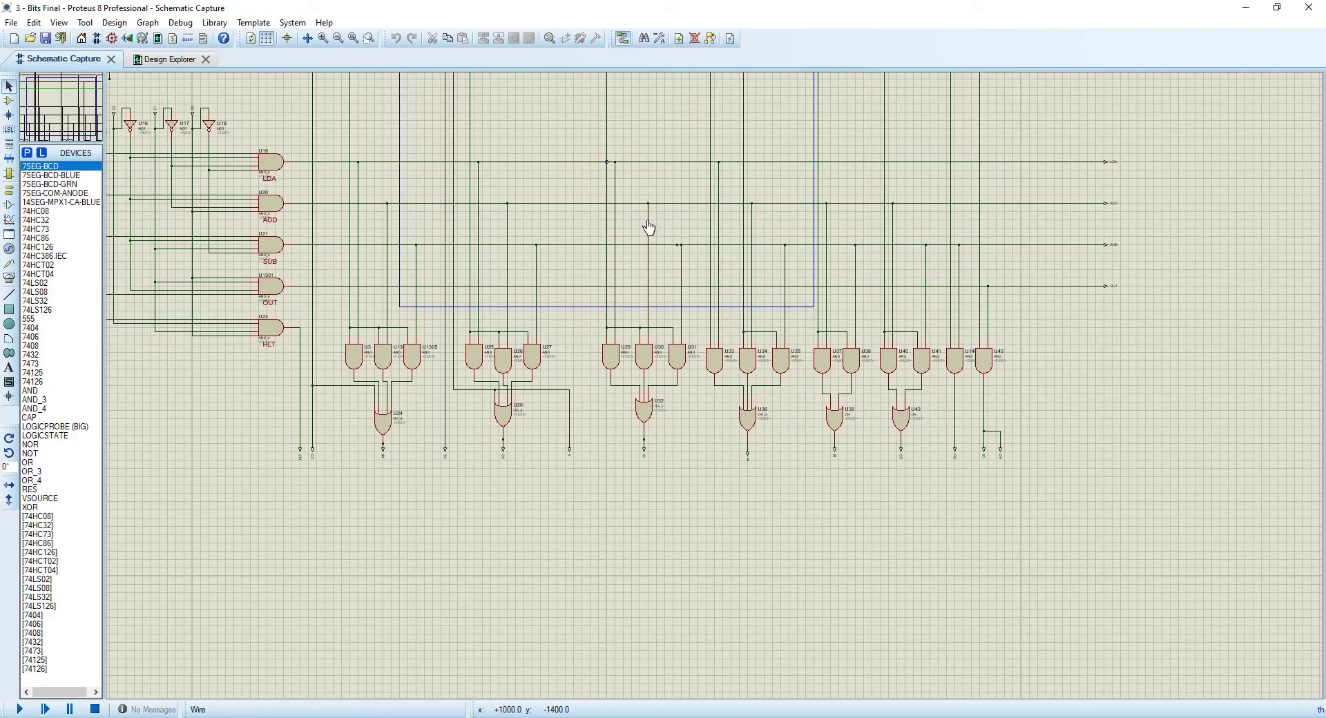
scroll(718, 425, up, 2)
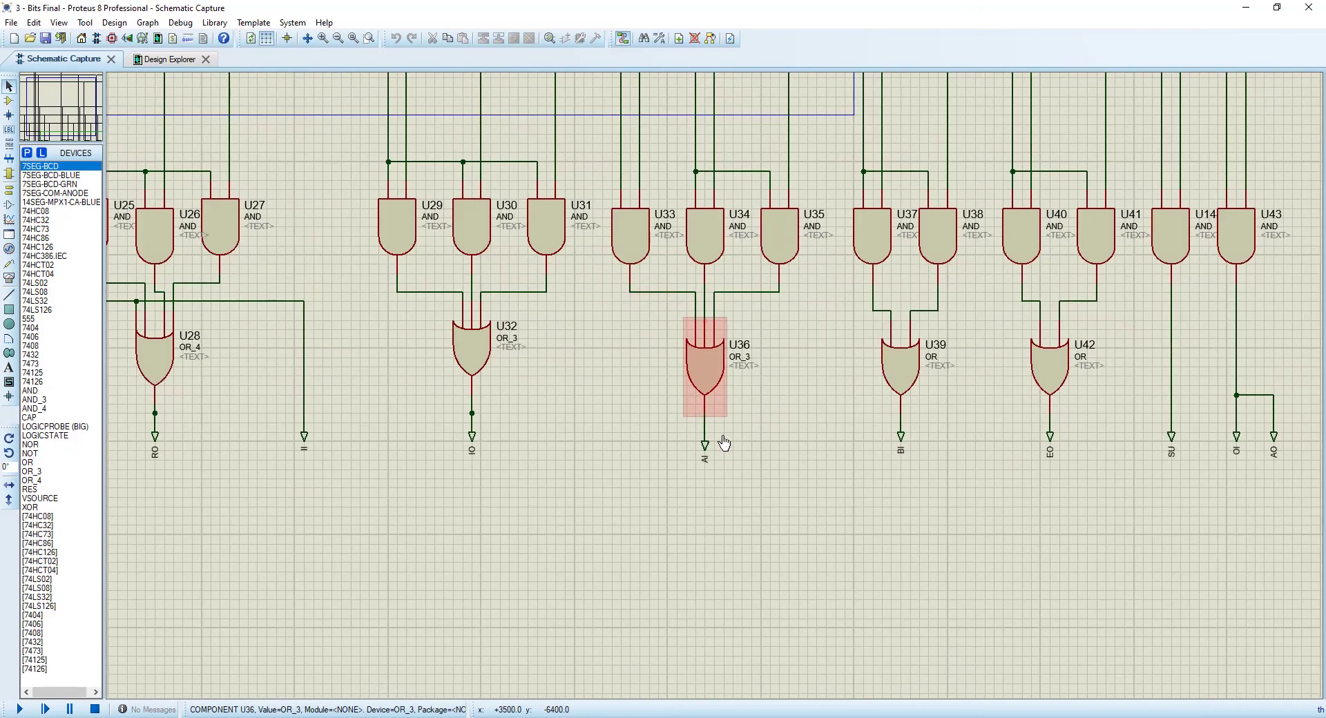
scroll(716, 415, down, 2)
Review the LDA, ADD, SUB and OUT routine tables in the PDF and return to the 3 - Bits Final schematic
key(alt+Tab)
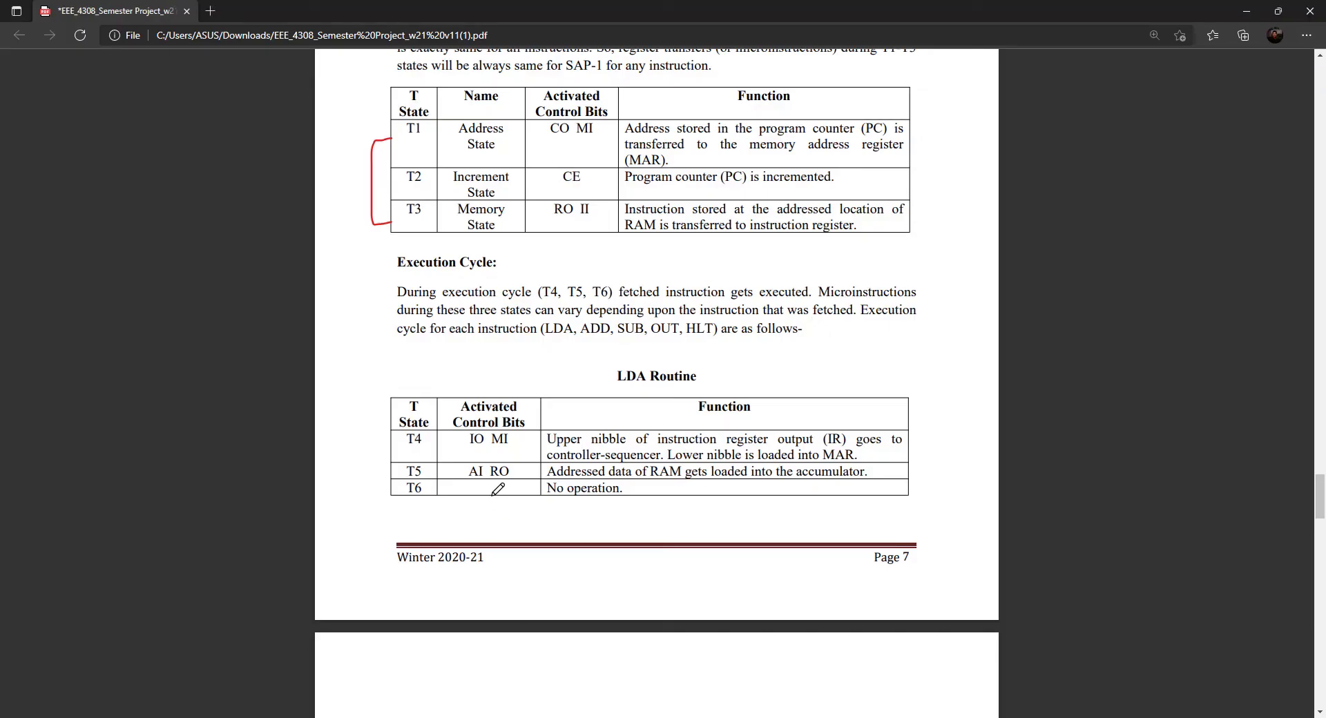
scroll(509, 456, up, 3)
scroll(601, 408, down, 5)
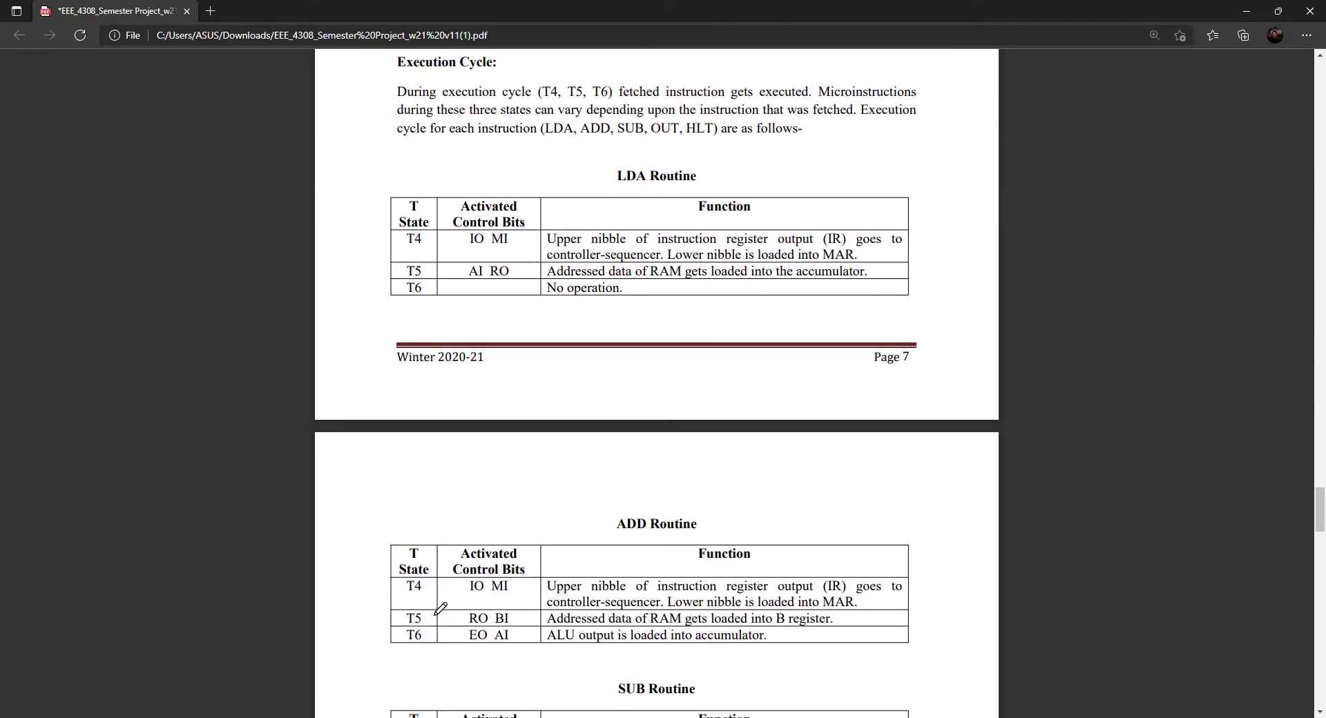
scroll(440, 607, down, 3)
scroll(523, 589, down, 2)
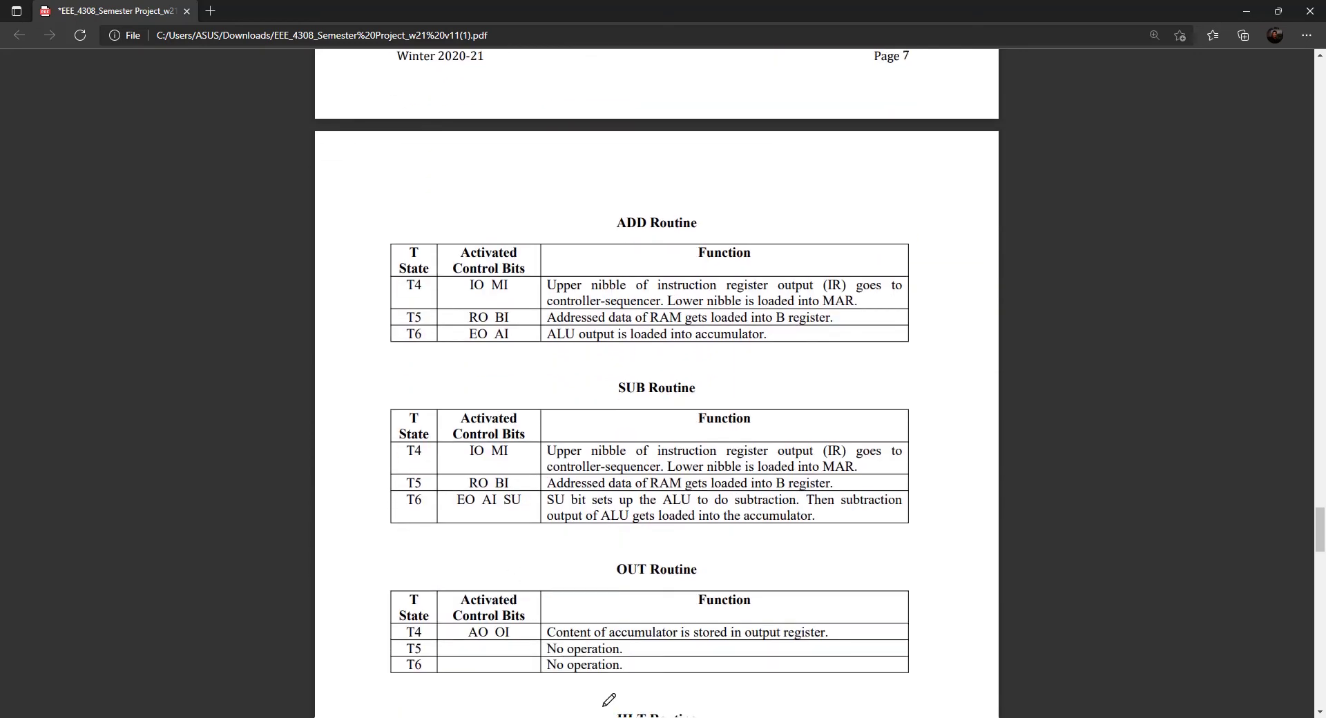
mouse_move(695, 705)
click(734, 679)
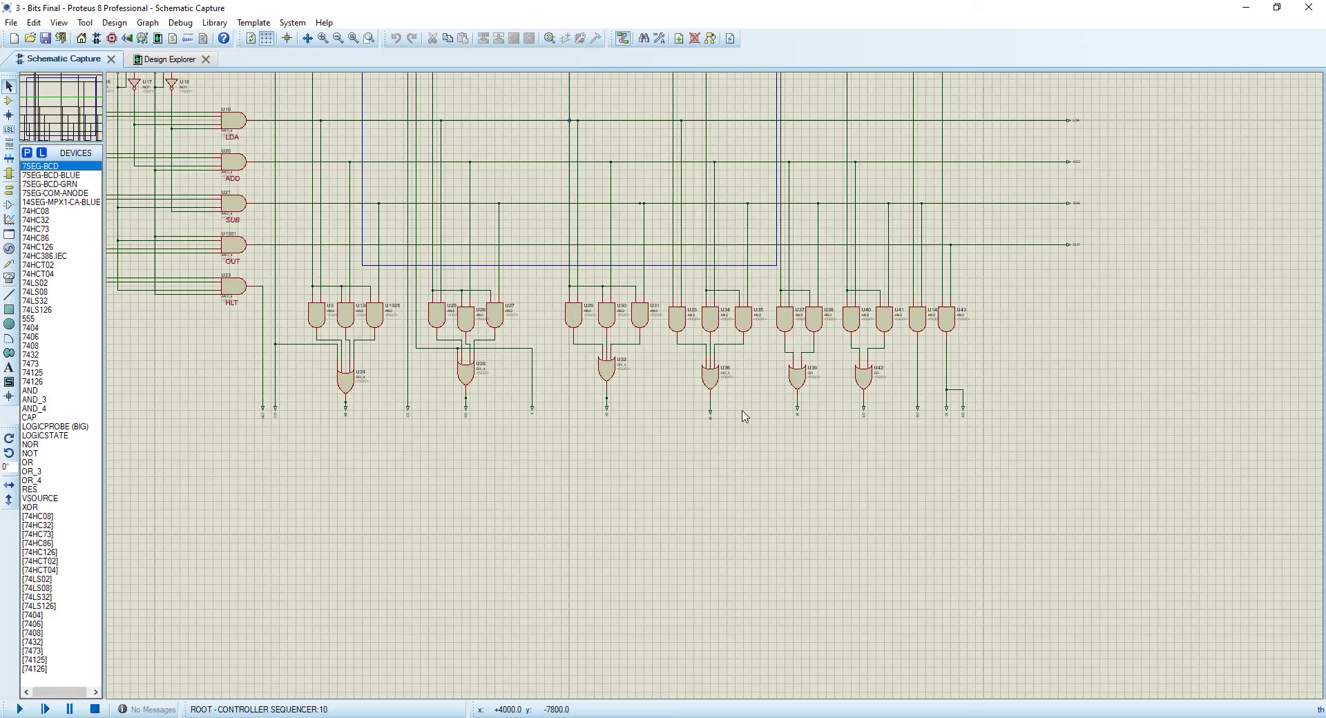
Trace OR gate U36 driving AI back through AND gates U33, U34 and U35 to the state and instruction lines
scroll(741, 414, up, 4)
scroll(716, 391, down, 3)
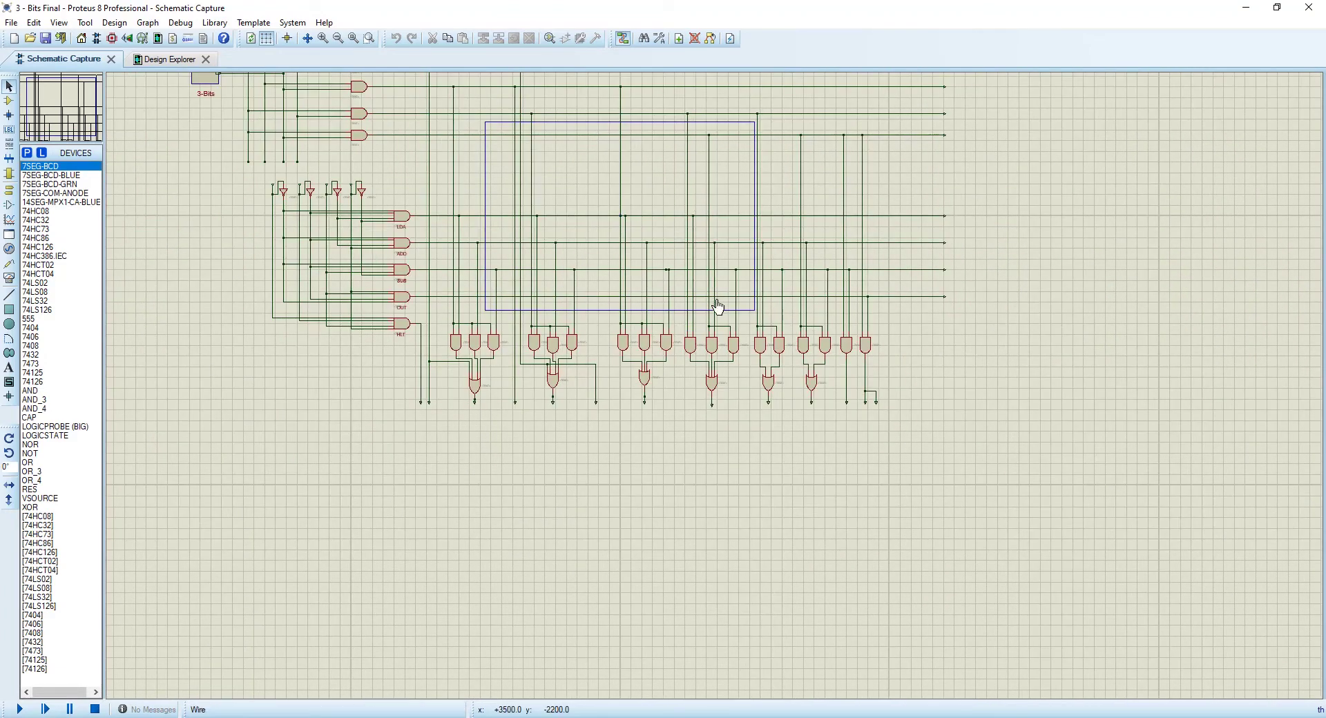
scroll(712, 343, up, 2)
scroll(711, 431, down, 1)
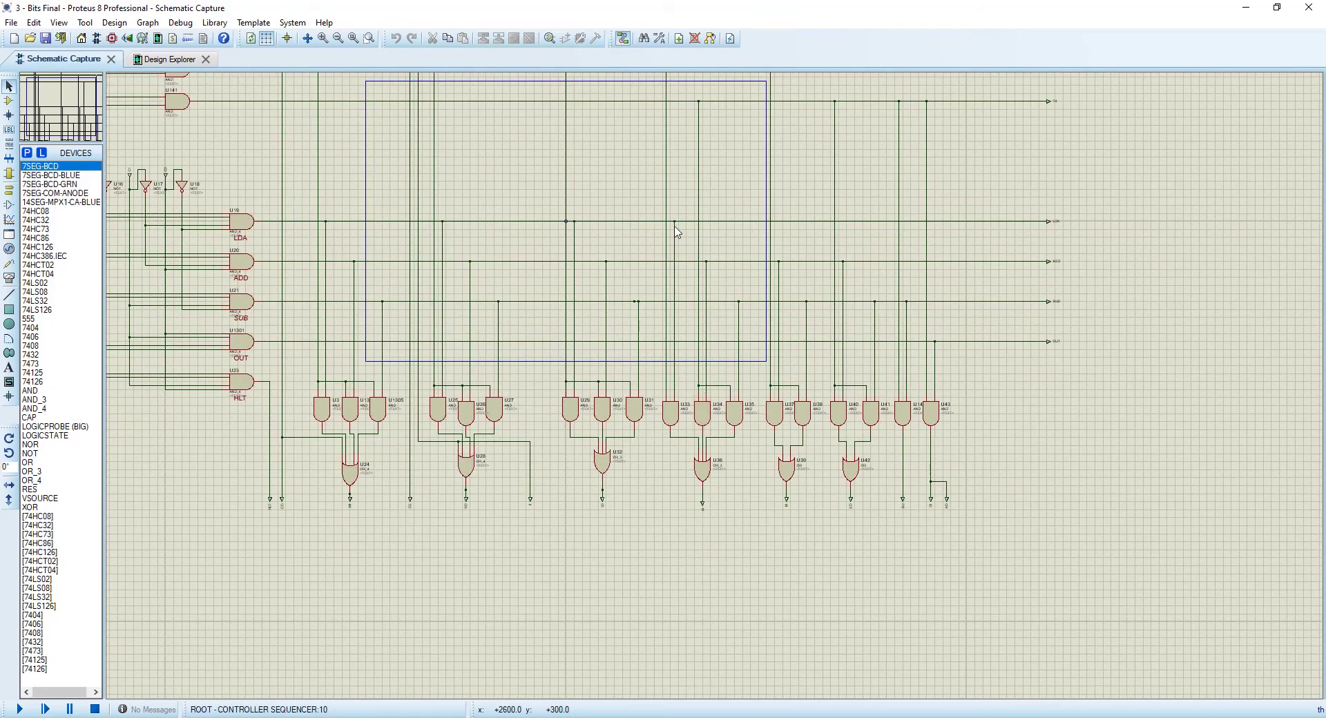
scroll(702, 415, down, 2)
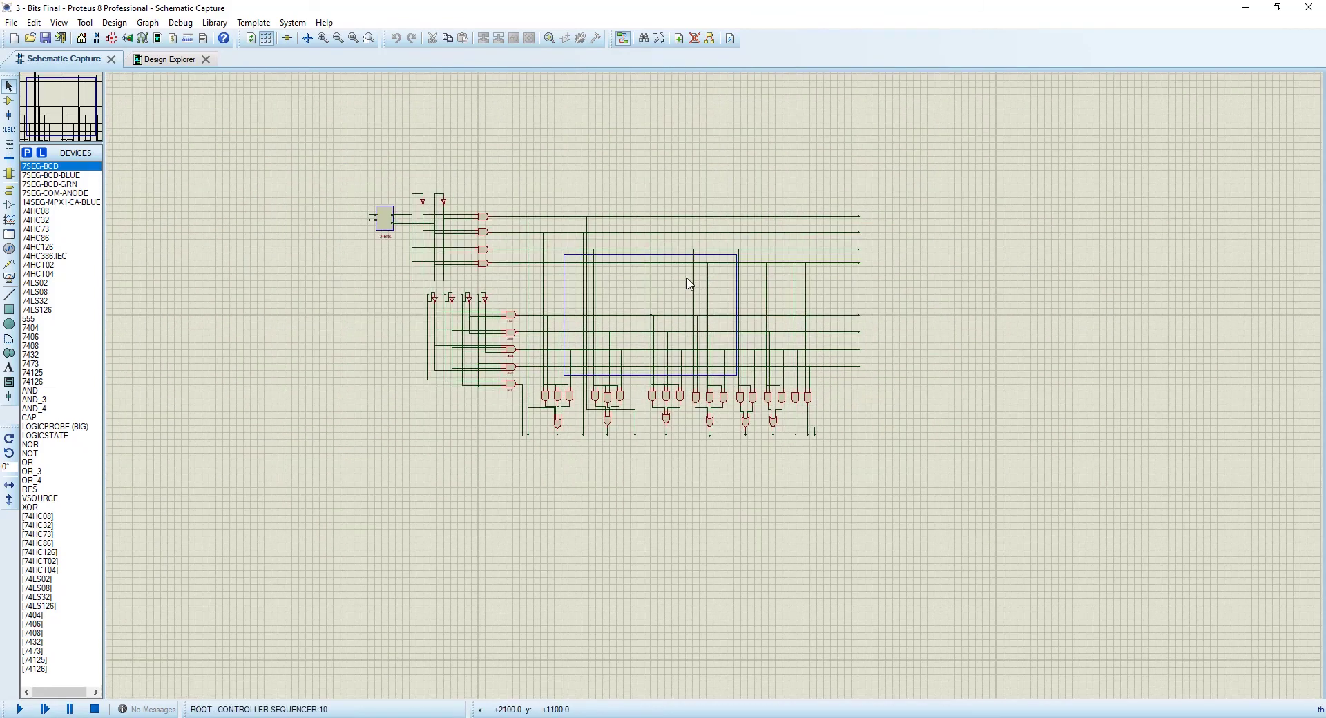
scroll(717, 399, up, 1)
scroll(708, 330, up, 2)
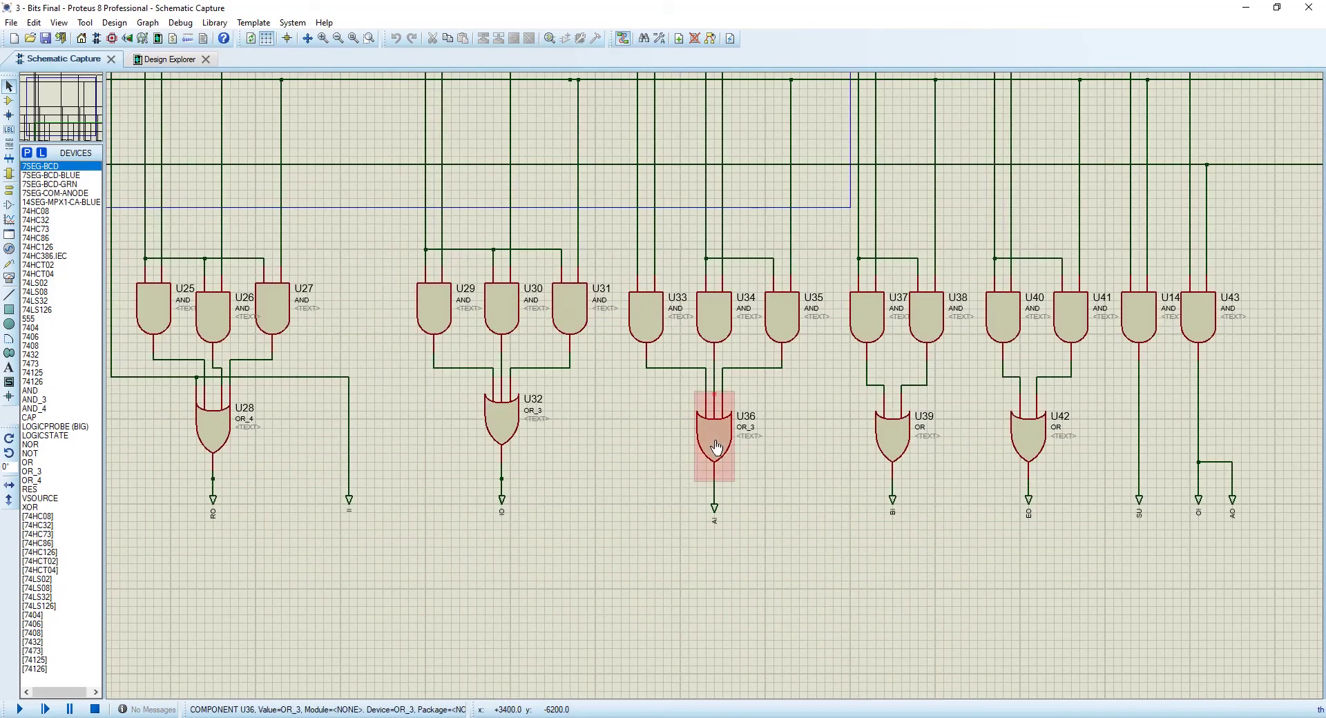
scroll(707, 331, down, 2)
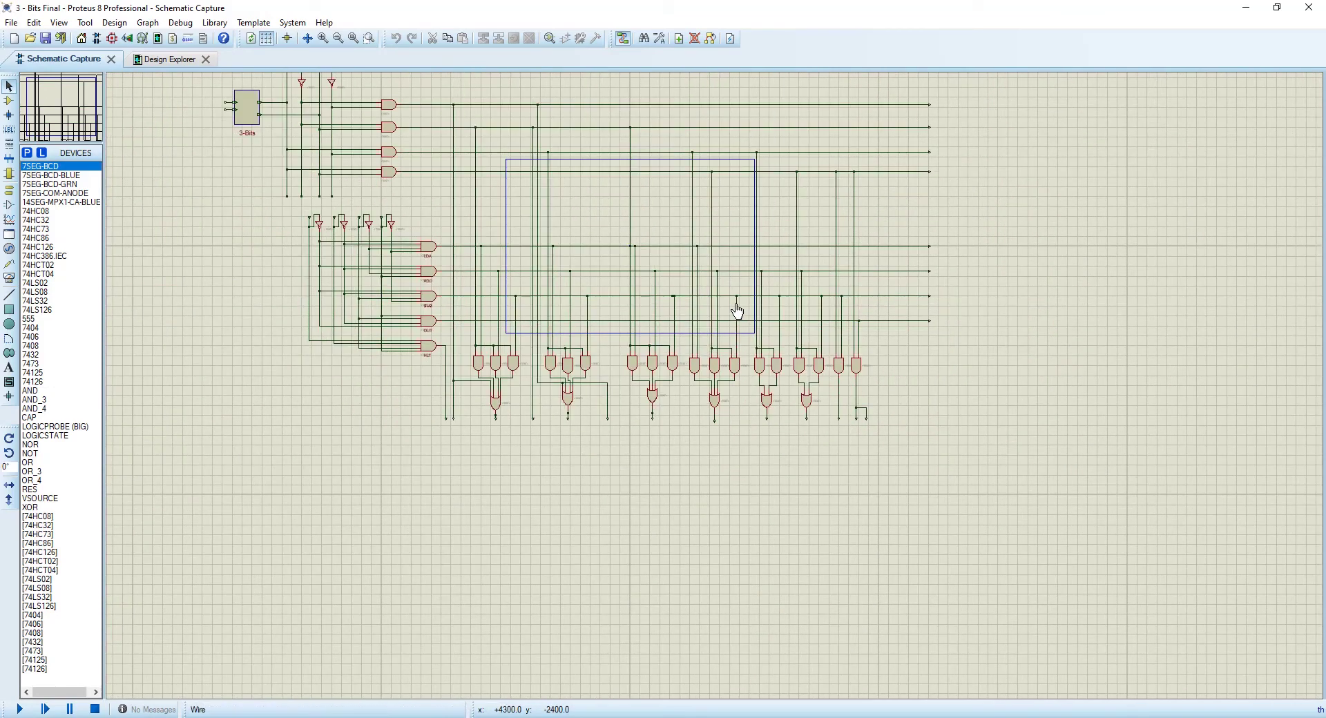
Trace OR gate U39 driving BI back through AND gates U37 and U38, and locate OR gate U42 driving EO
scroll(775, 420, up, 3)
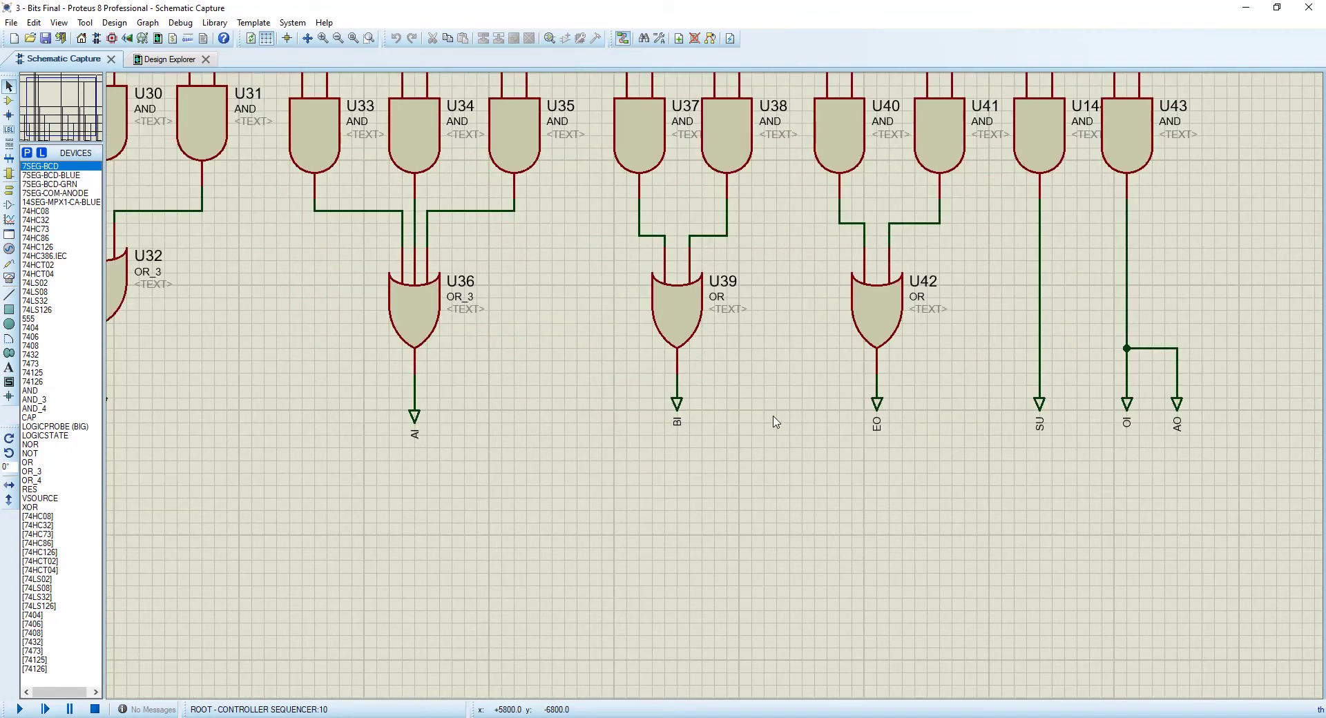
scroll(776, 422, down, 2)
scroll(776, 421, down, 1)
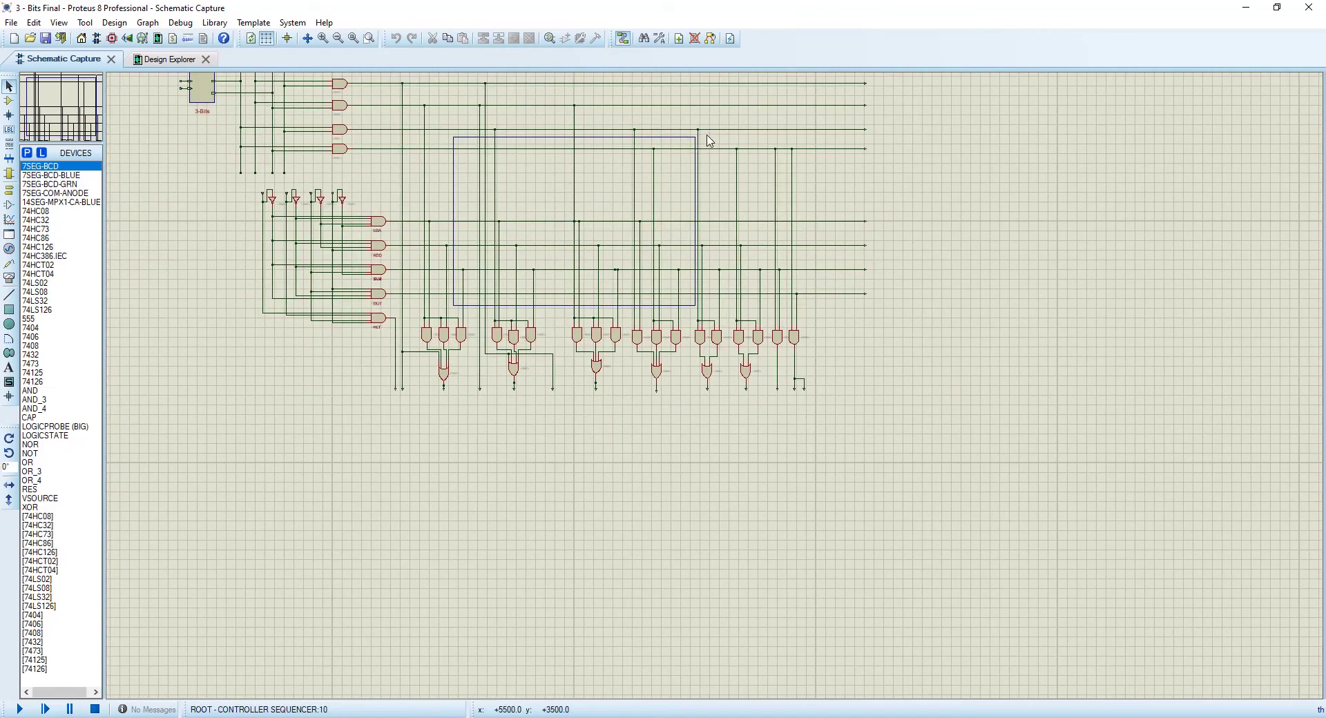
scroll(709, 294, up, 1)
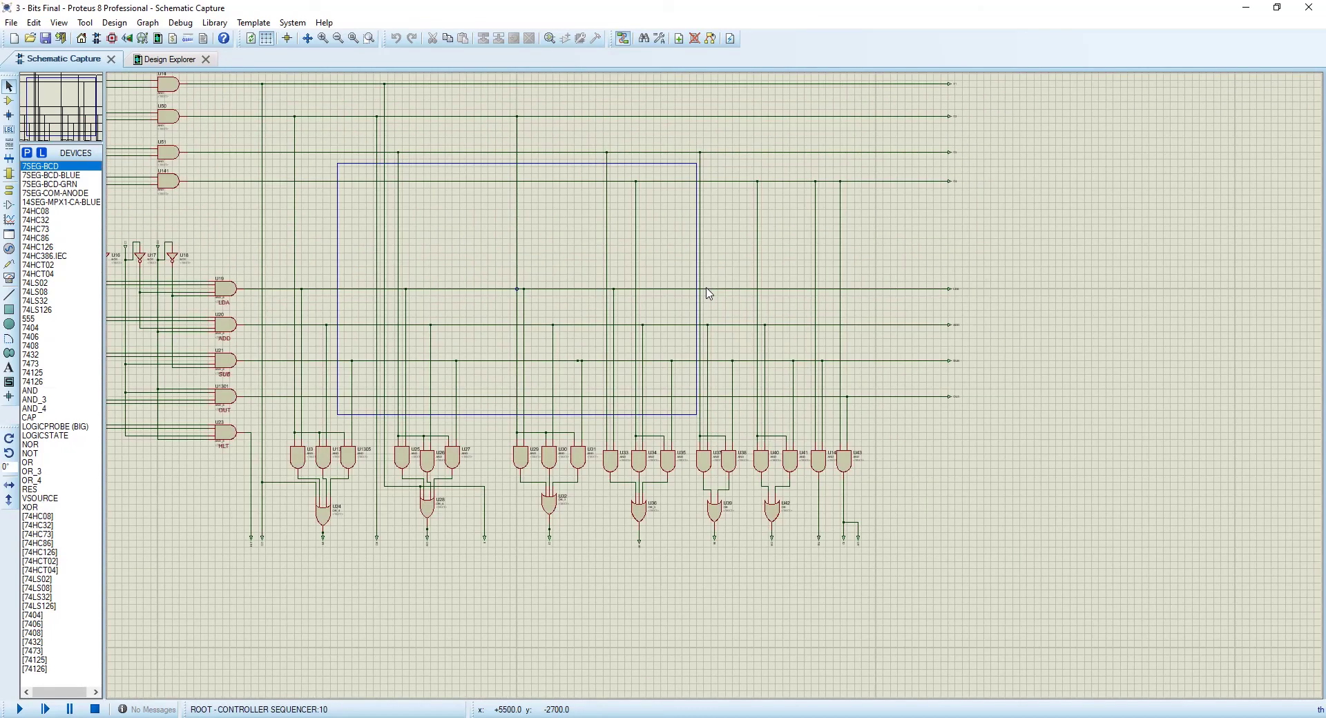
scroll(770, 508, up, 1)
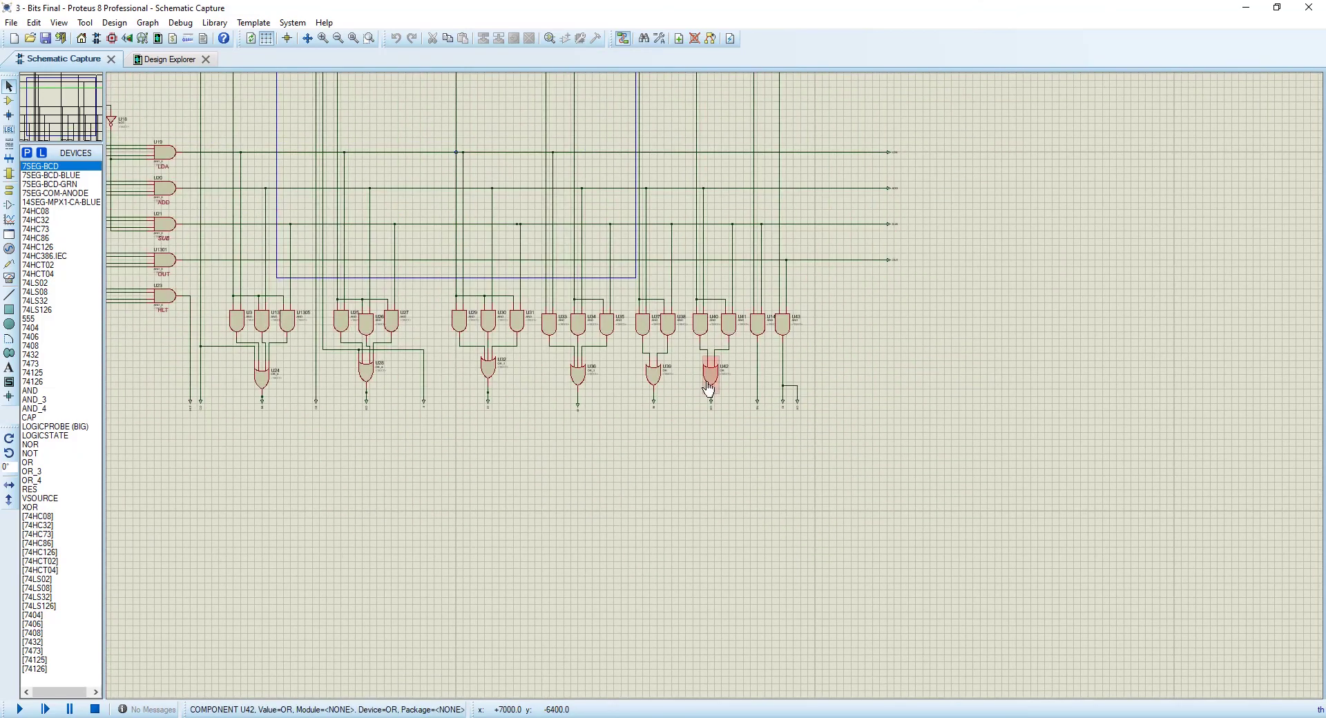
Trace OR gate U42 driving EO back through AND gates U40 and U41, and follow the AND gate driving SU to its state line
scroll(716, 375, up, 1)
scroll(716, 375, down, 2)
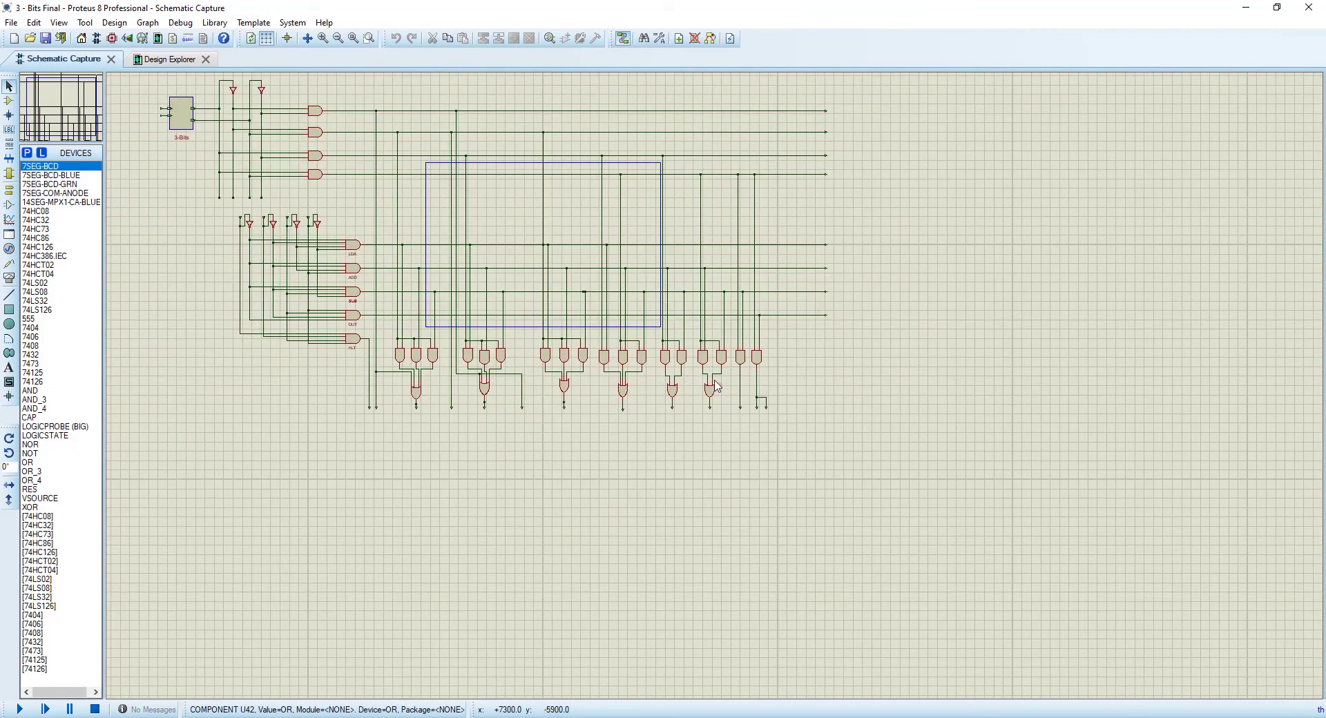
scroll(703, 246, up, 1)
scroll(706, 315, up, 1)
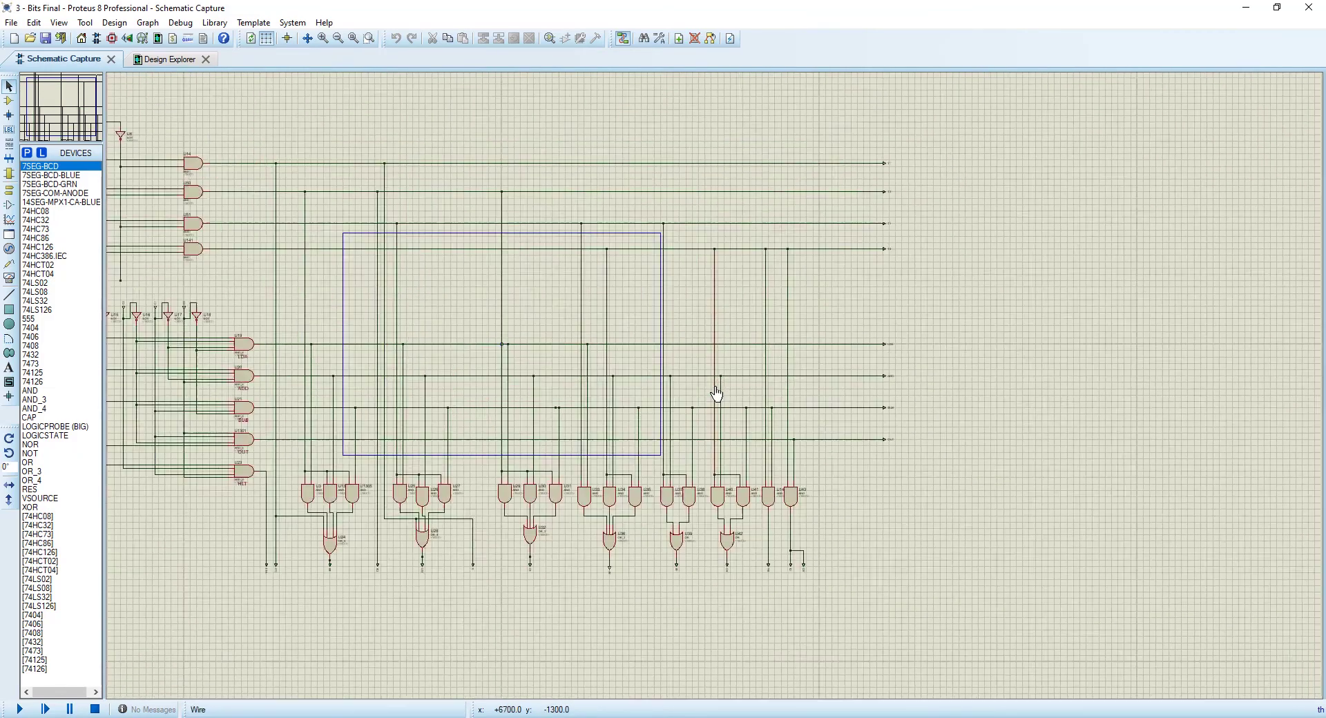
scroll(715, 390, up, 1)
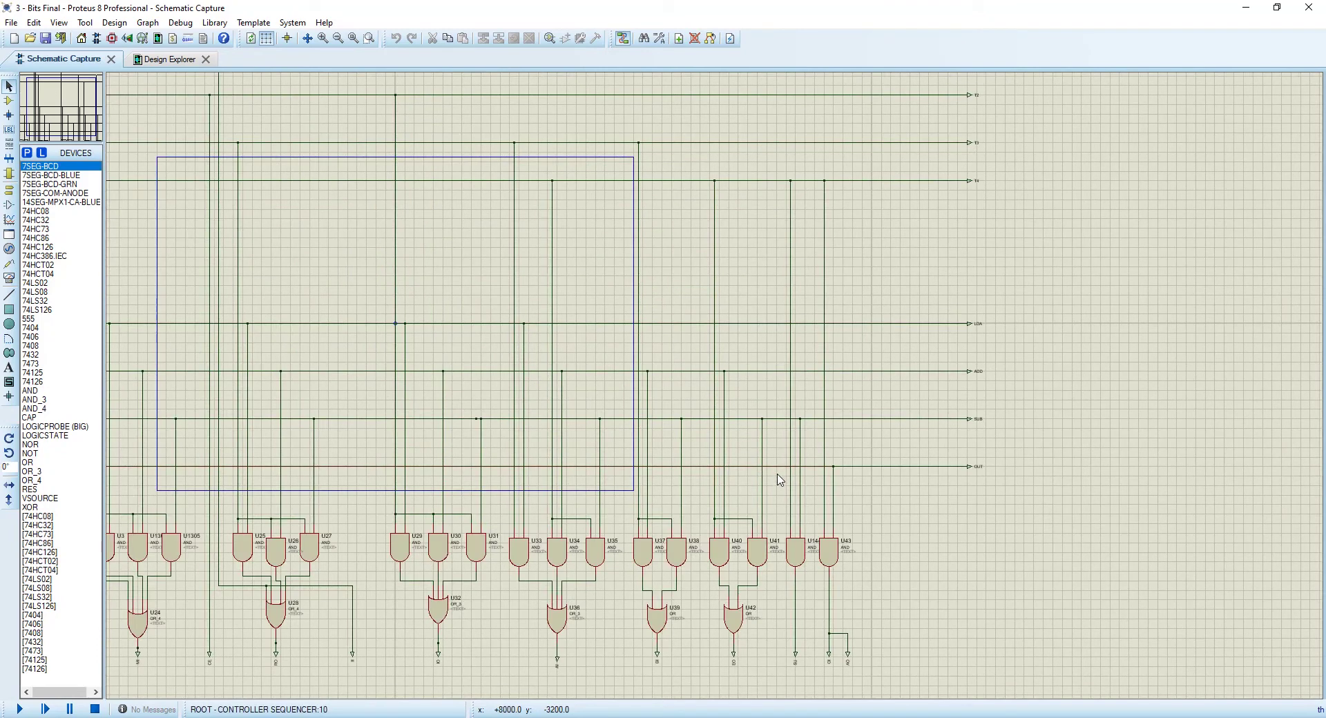
scroll(791, 615, up, 1)
scroll(719, 373, down, 2)
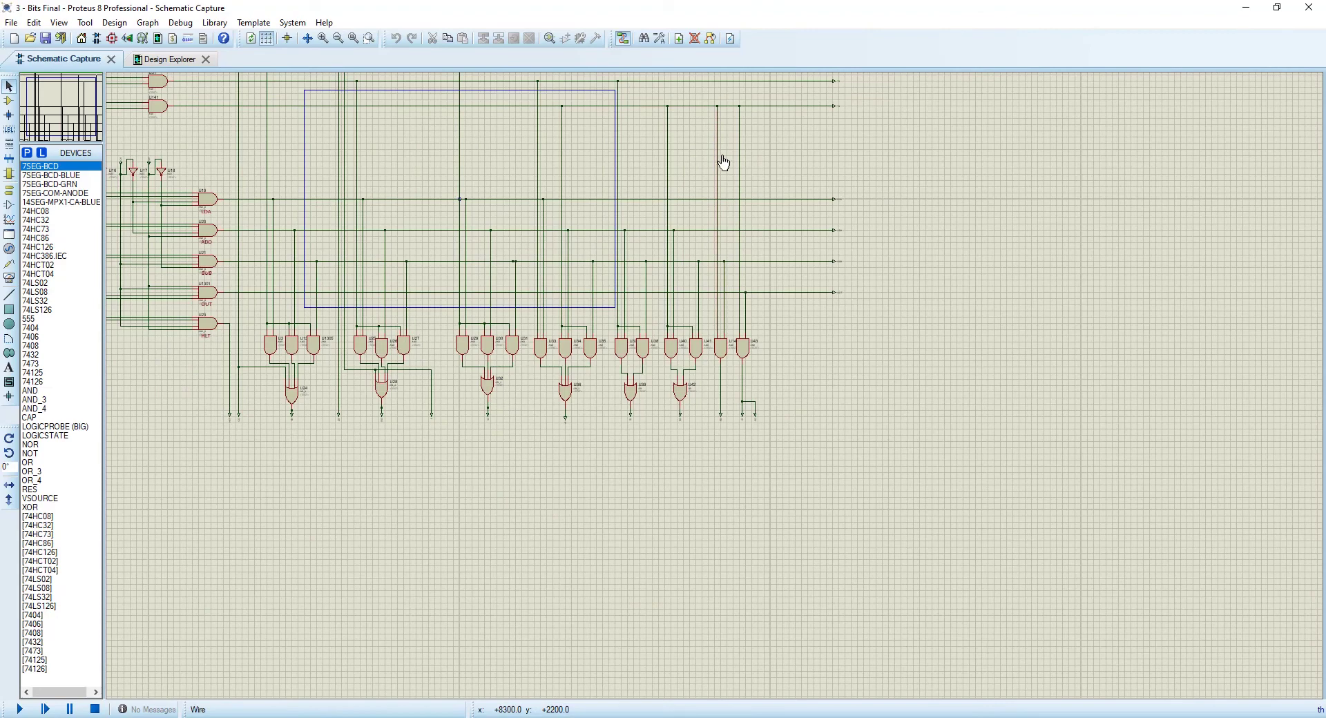
Trace the OI and AO outputs back through AND gate U43 to the state line and the OUT instruction line
scroll(740, 346, up, 1)
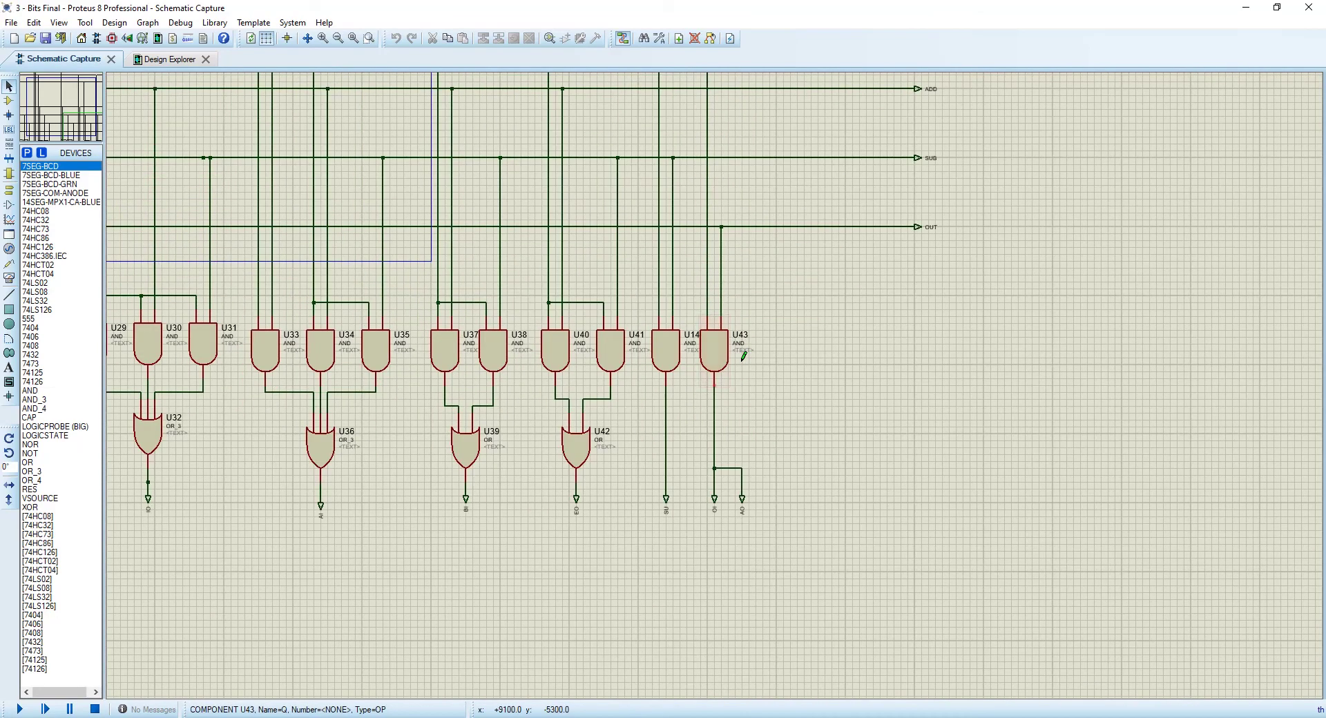
scroll(715, 457, up, 2)
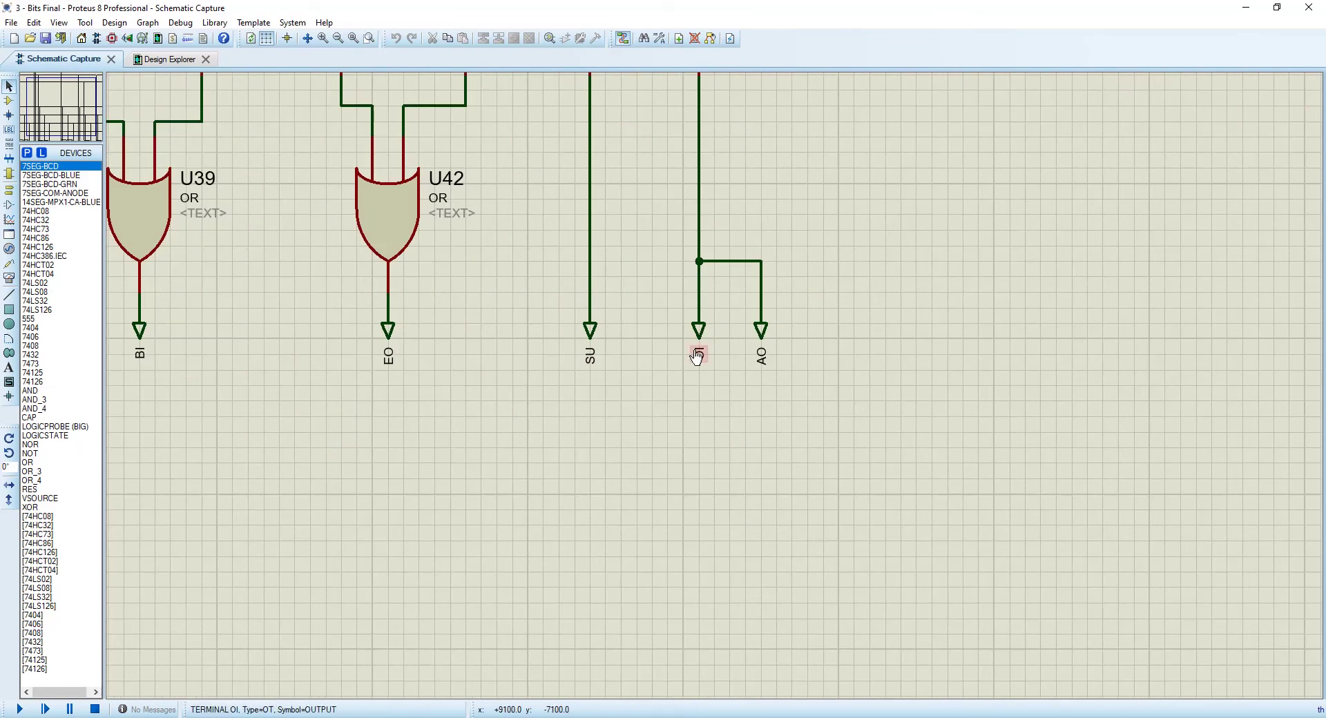
scroll(699, 354, down, 3)
scroll(716, 231, down, 2)
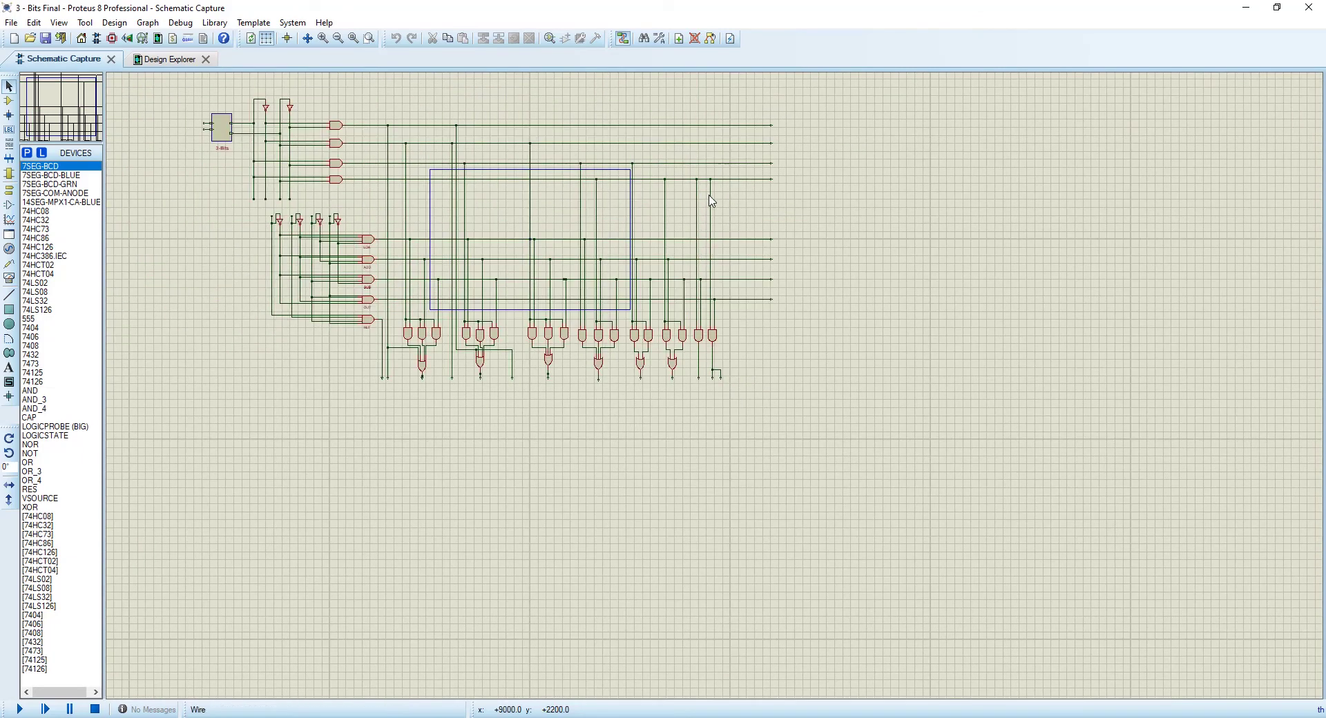
scroll(715, 391, up, 4)
scroll(715, 391, down, 2)
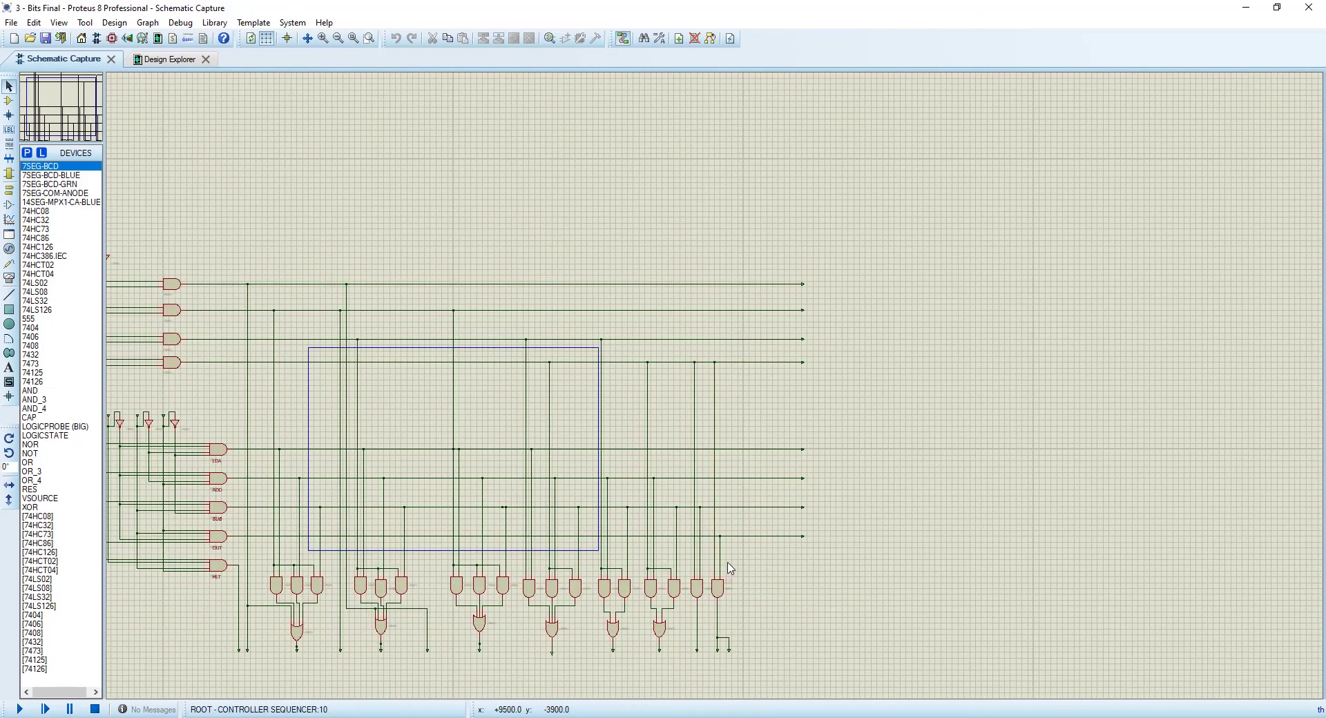
Examine the complete controller sequencer layout, from the 3-Bits counter block and the state and instruction decoders to the control outputs
scroll(727, 560, down, 1)
scroll(886, 397, down, 2)
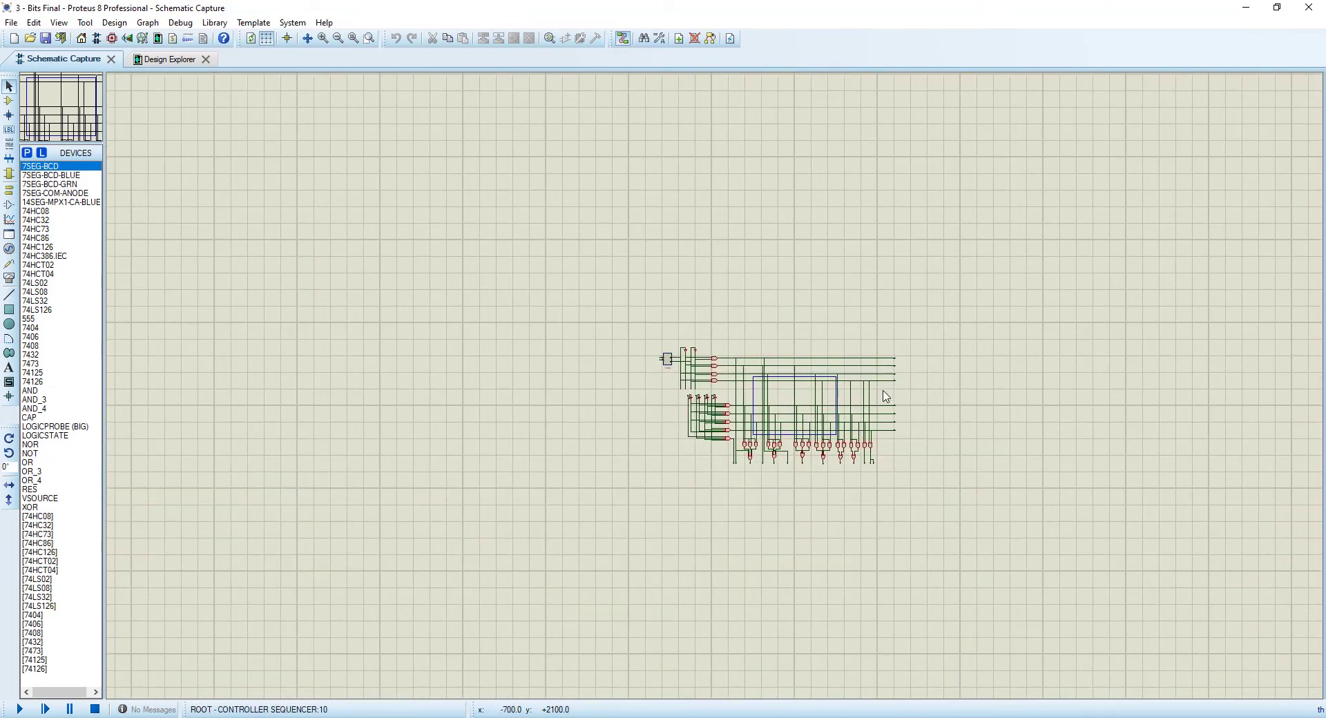
scroll(886, 396, up, 1)
scroll(712, 392, up, 1)
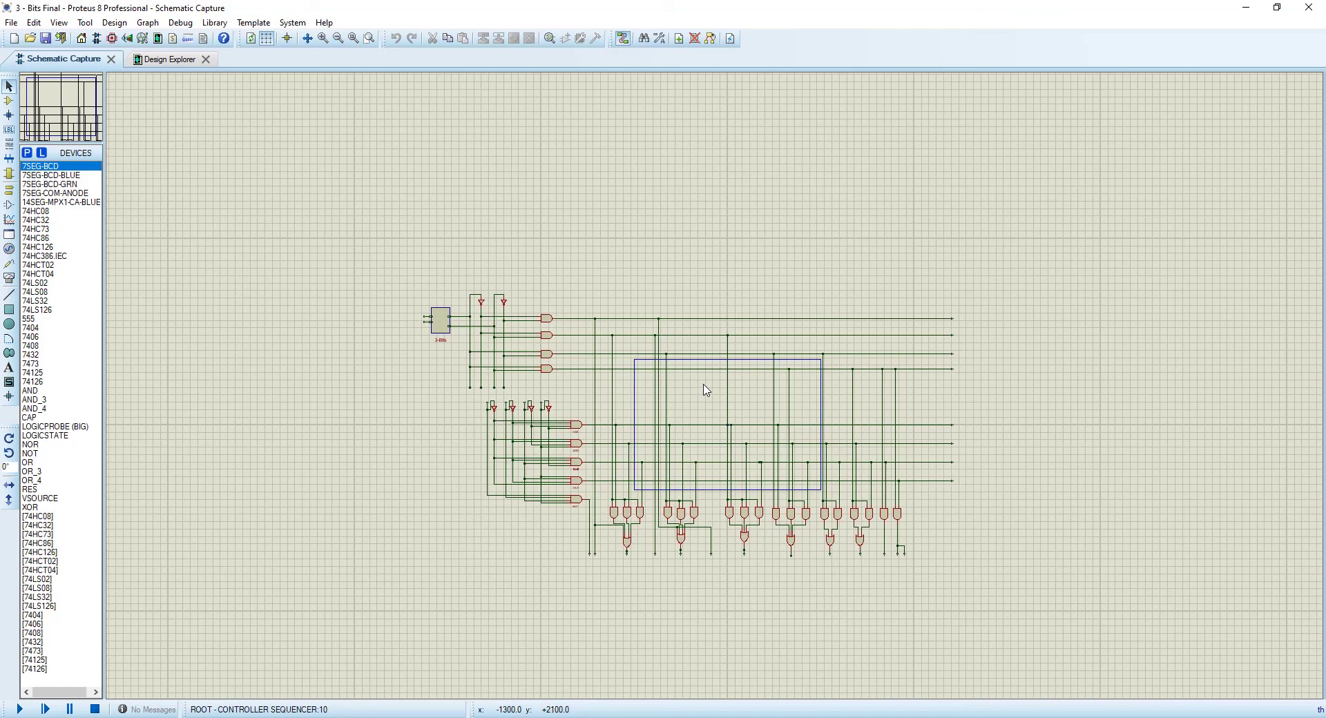
scroll(706, 390, up, 1)
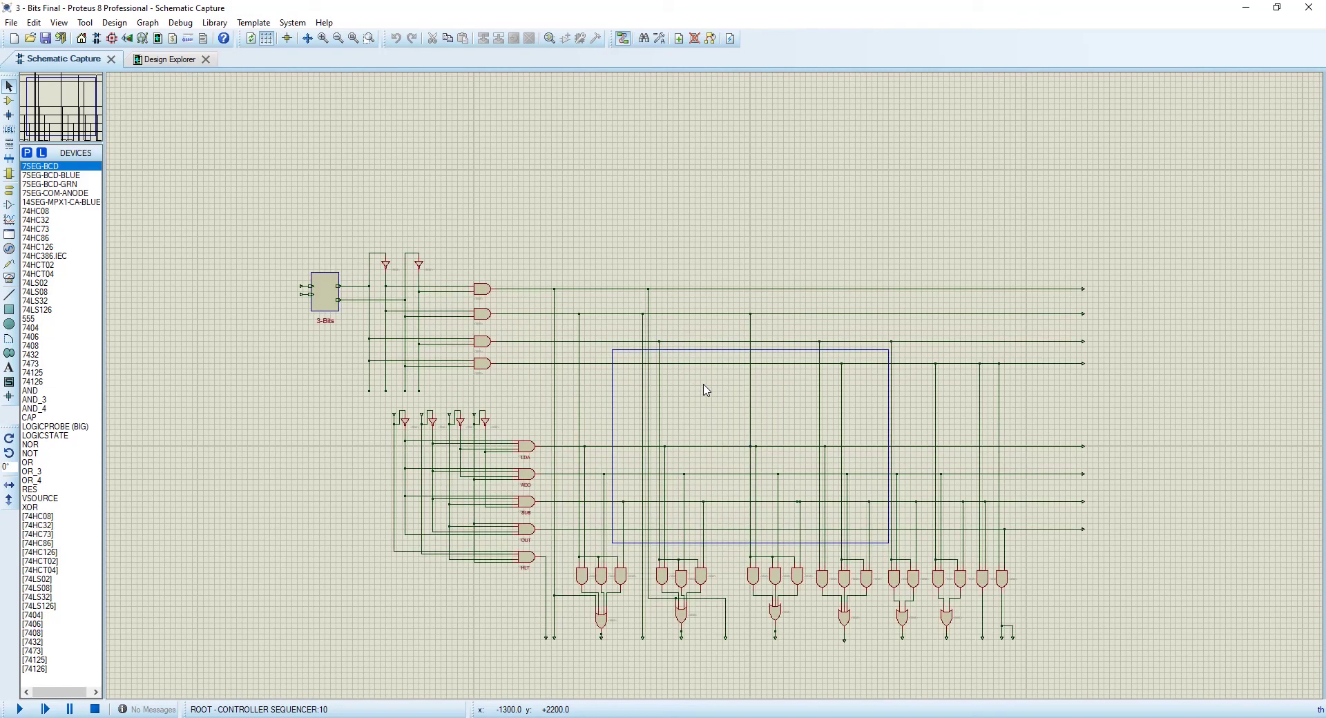
scroll(705, 389, down, 1)
scroll(705, 388, up, 1)
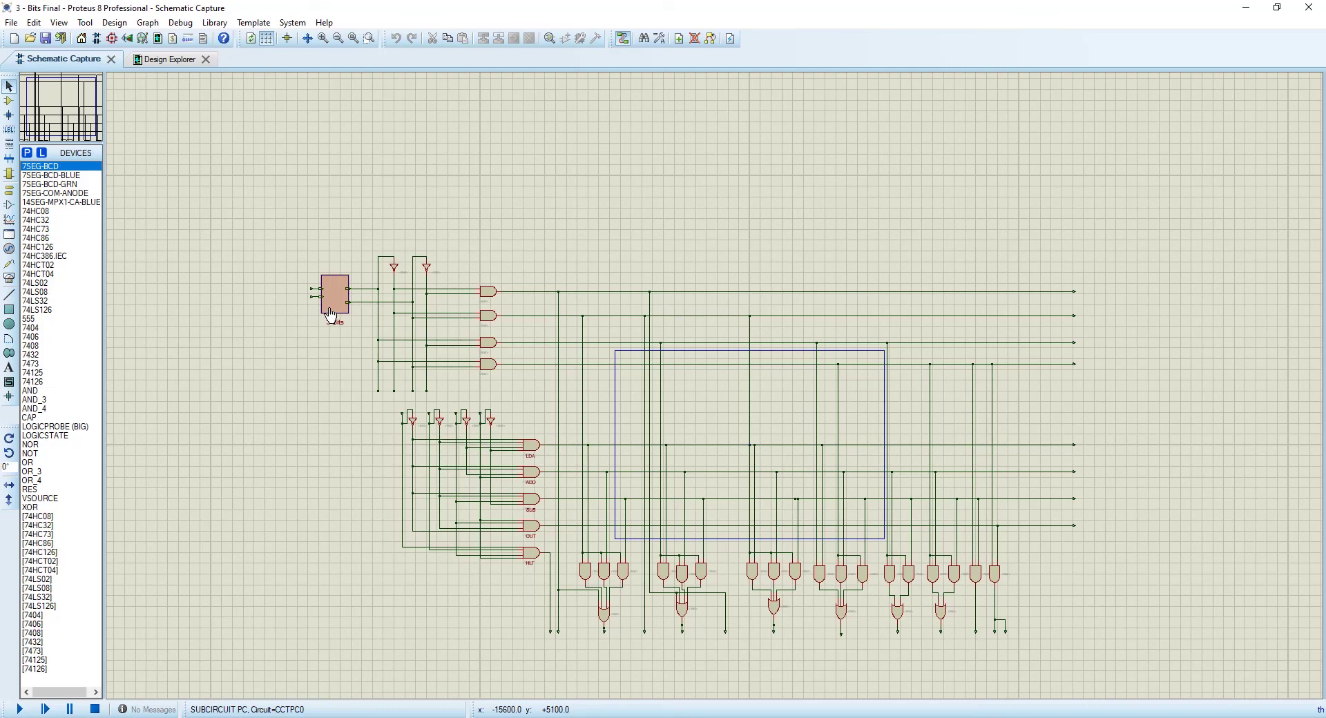
scroll(328, 314, up, 1)
scroll(719, 391, down, 1)
scroll(968, 434, down, 1)
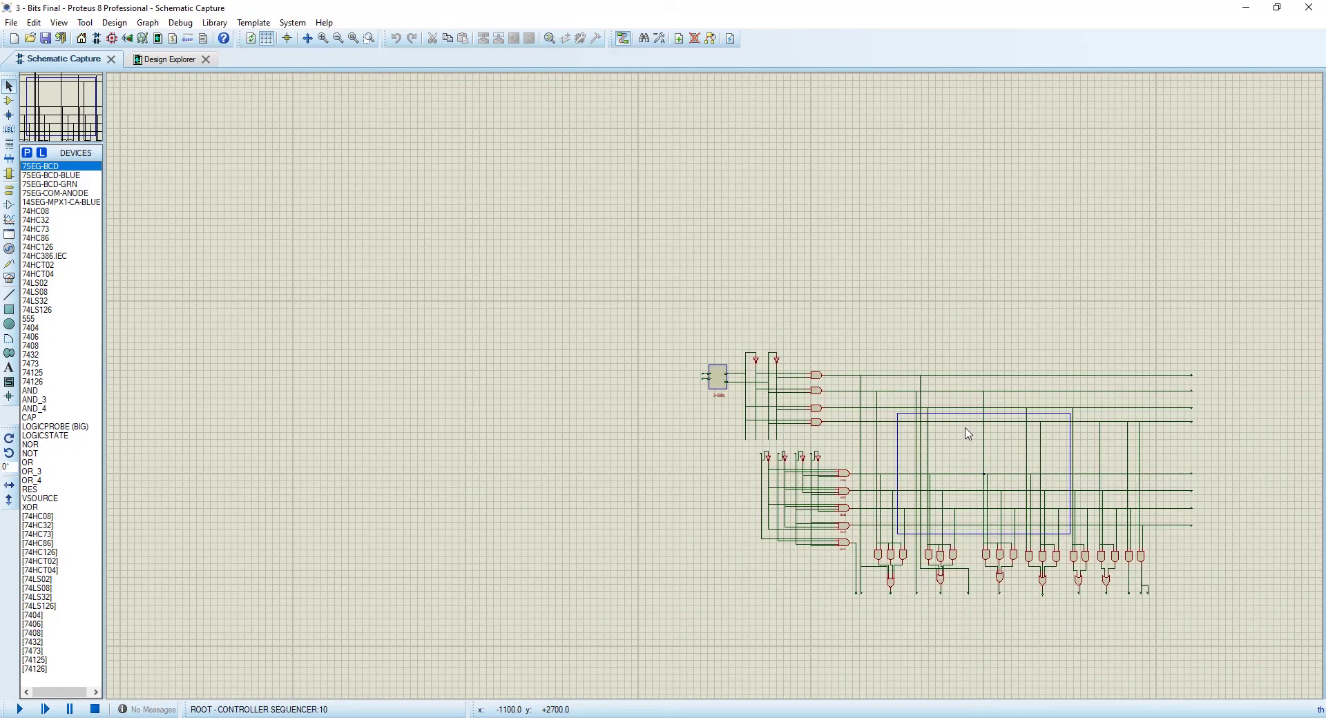
scroll(968, 434, up, 1)
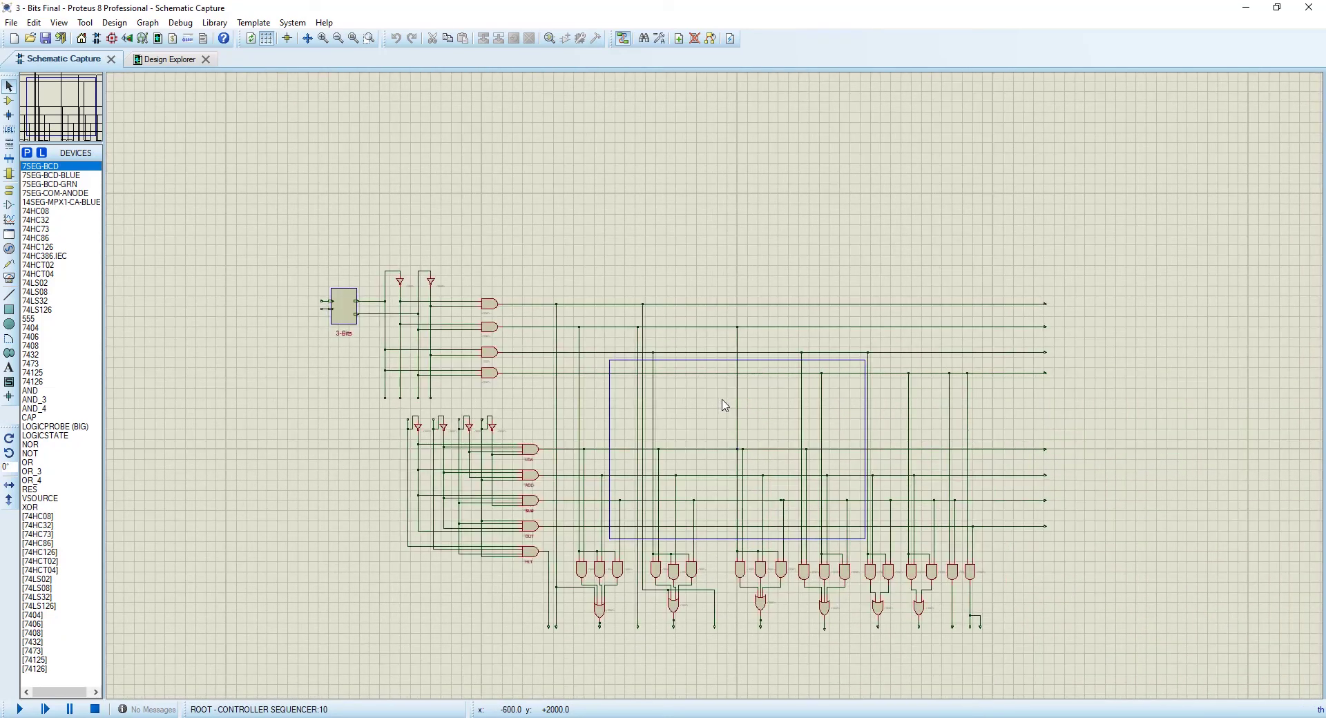